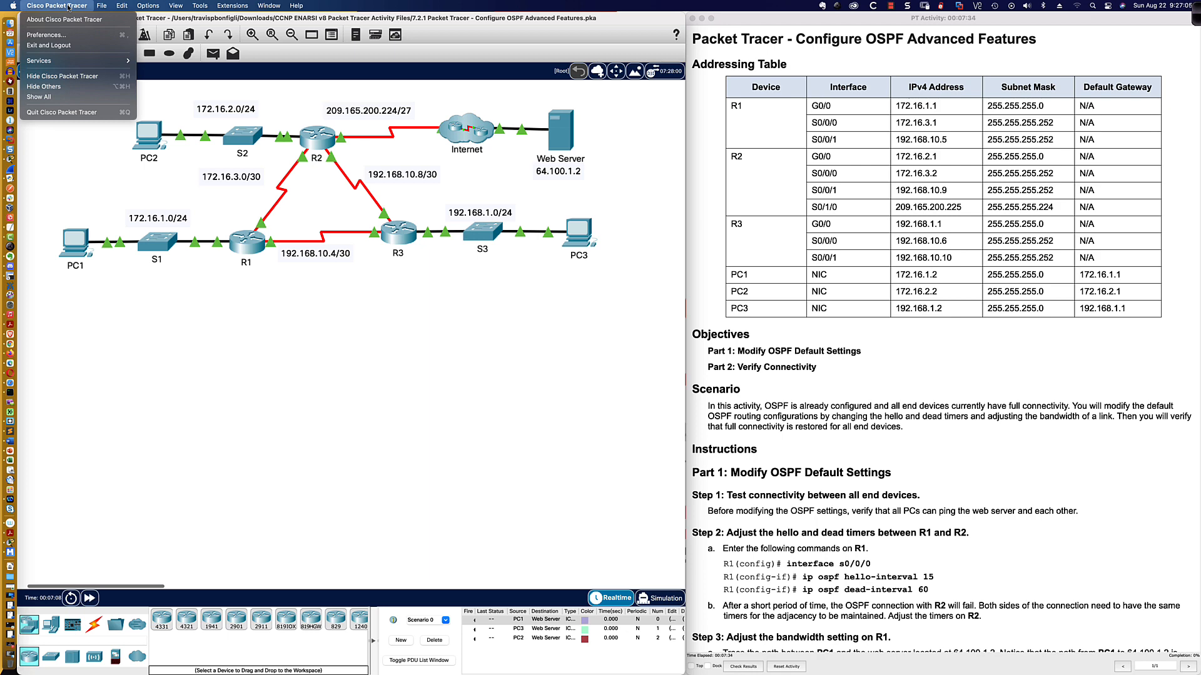
pyautogui.click(65, 20)
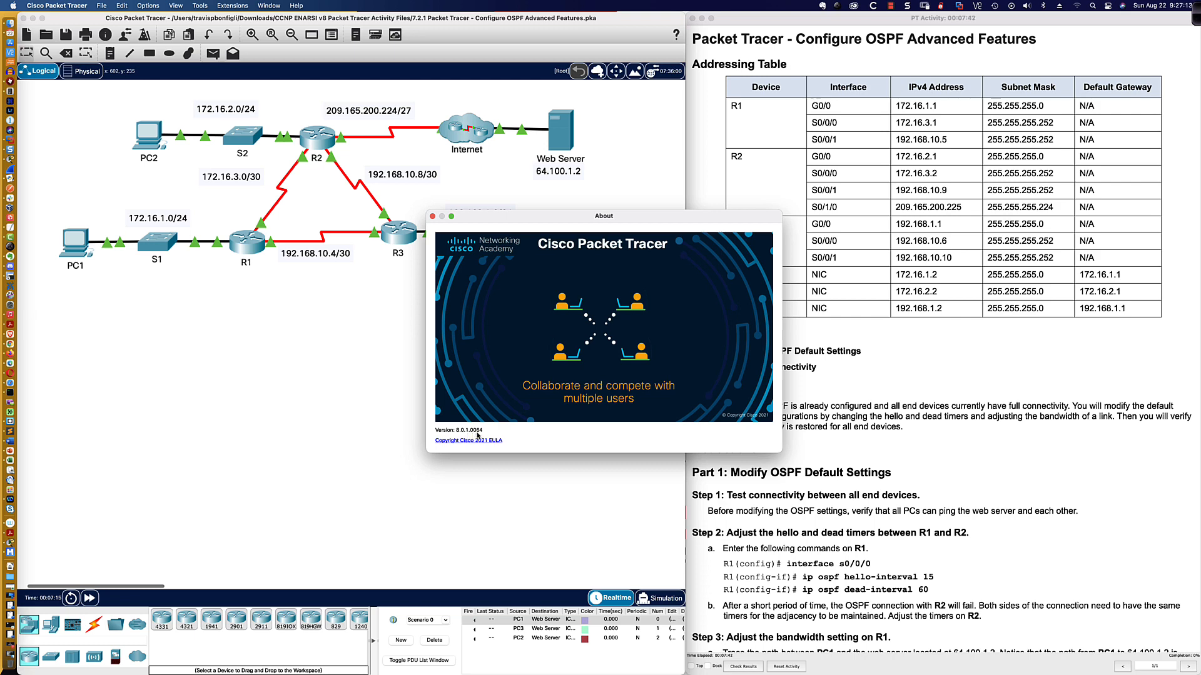
pyautogui.click(432, 217)
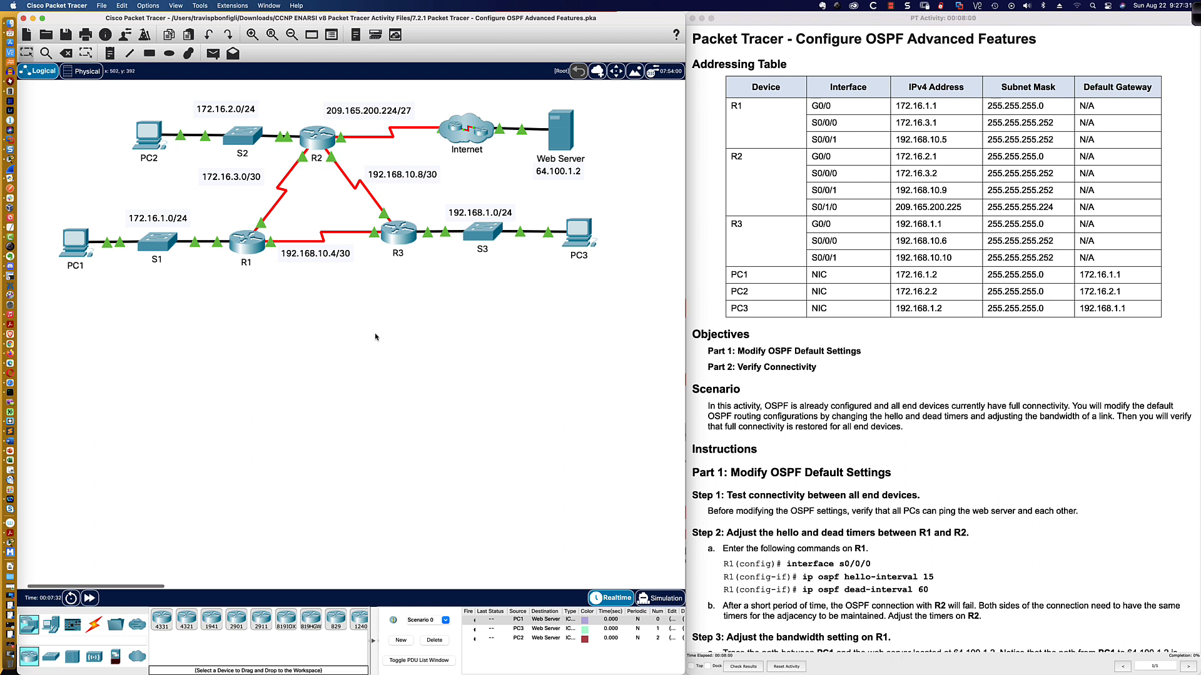
pyautogui.scroll(-2, 847, 253)
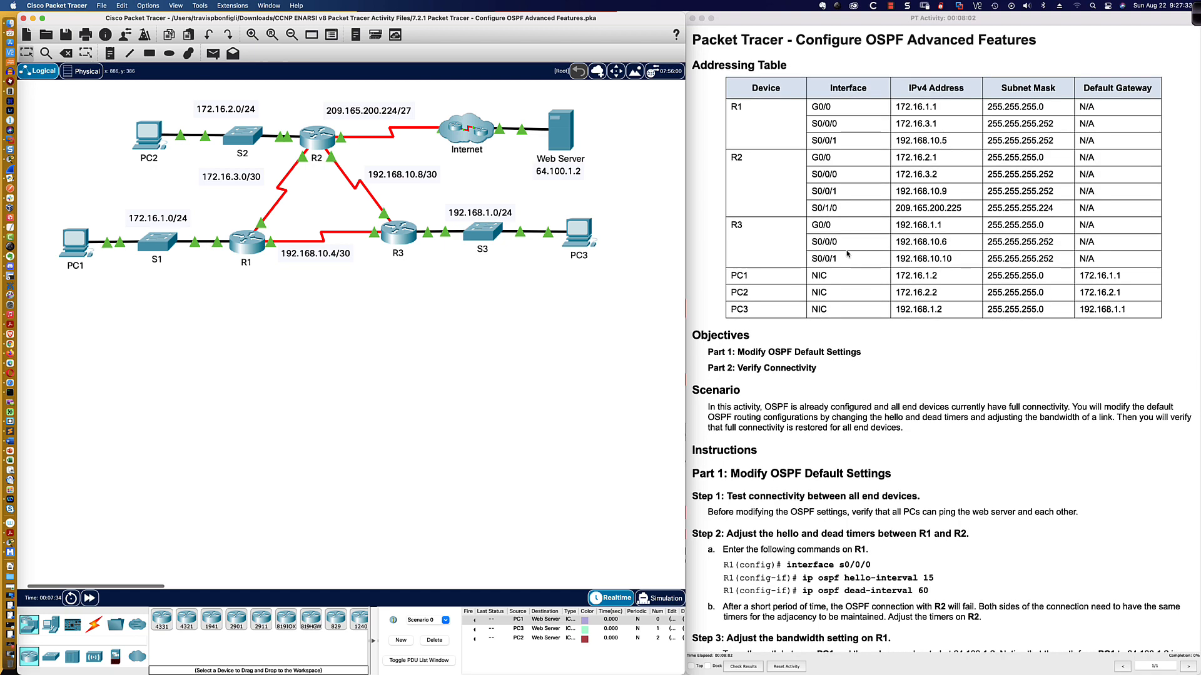
pyautogui.scroll(-6, 847, 253)
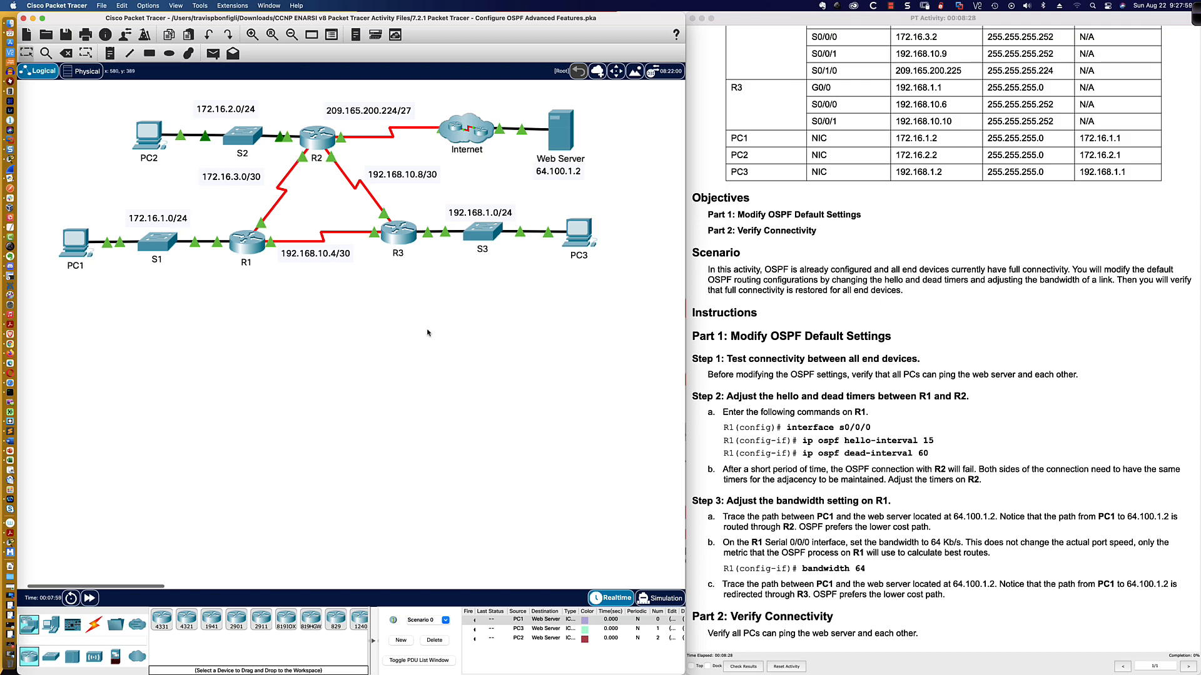
# Open PC1's Command Prompt in an enlarged desktop window.
pyautogui.click(76, 248)
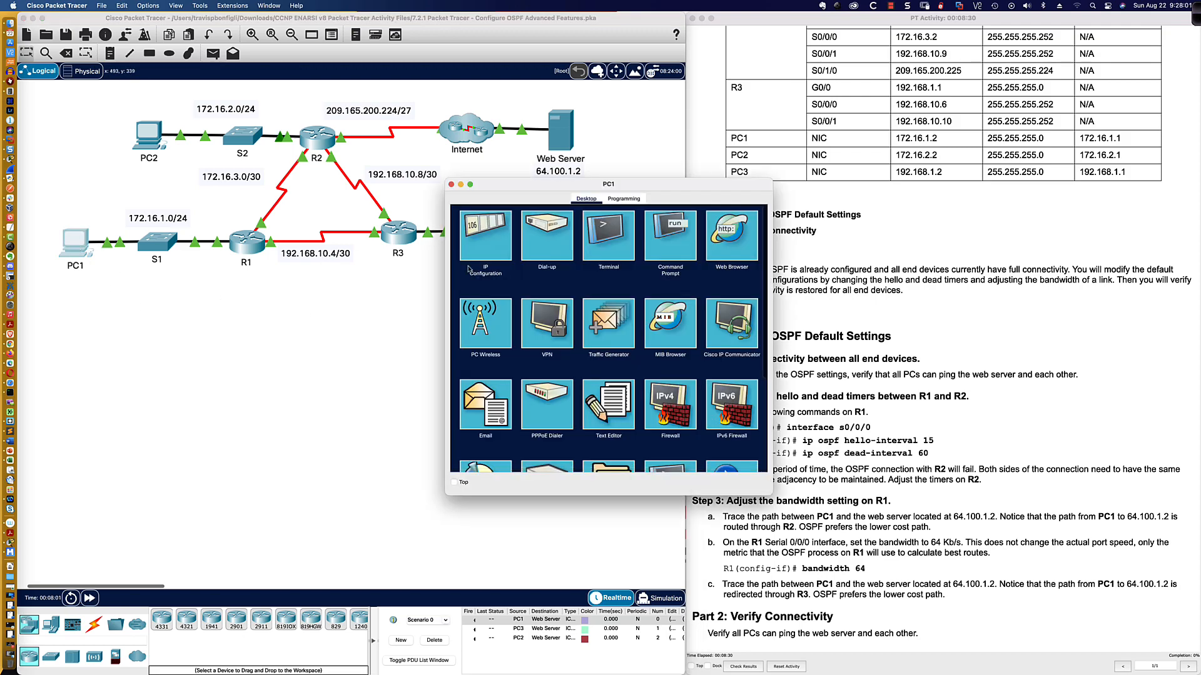
pyautogui.hotkey('ctrl', 'Up')
pyautogui.click(549, 207)
pyautogui.moveTo(556, 181); pyautogui.dragTo(123, 361)
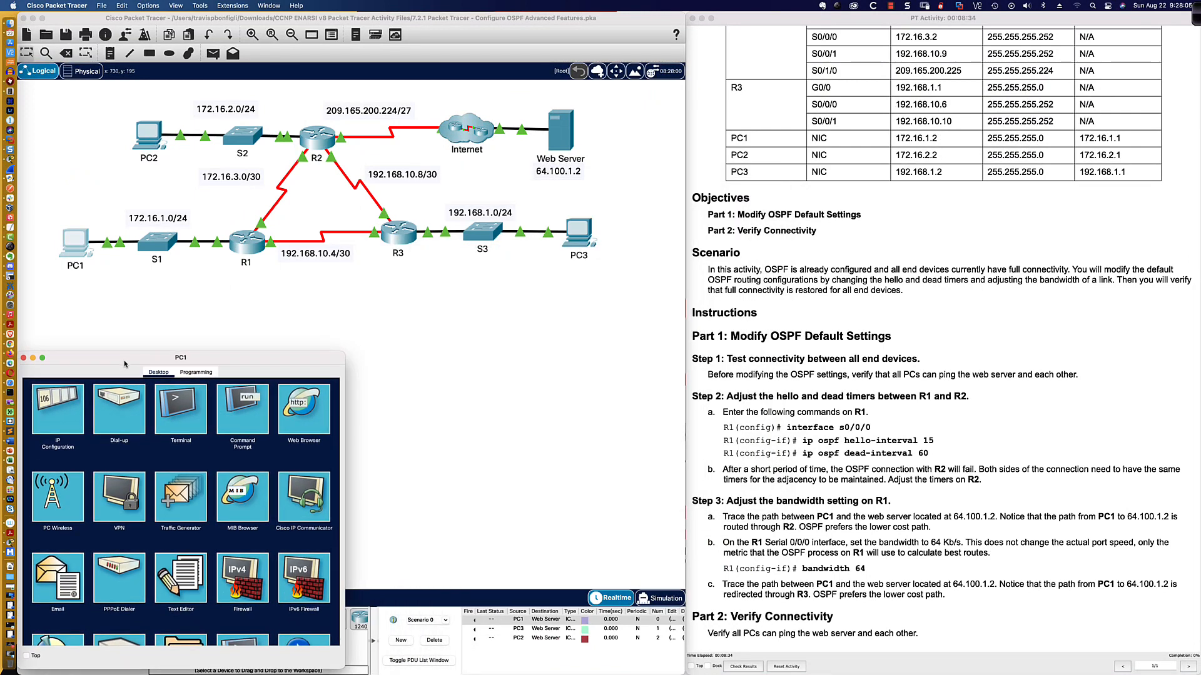
pyautogui.moveTo(345, 353); pyautogui.dragTo(688, 275)
pyautogui.click(494, 332)
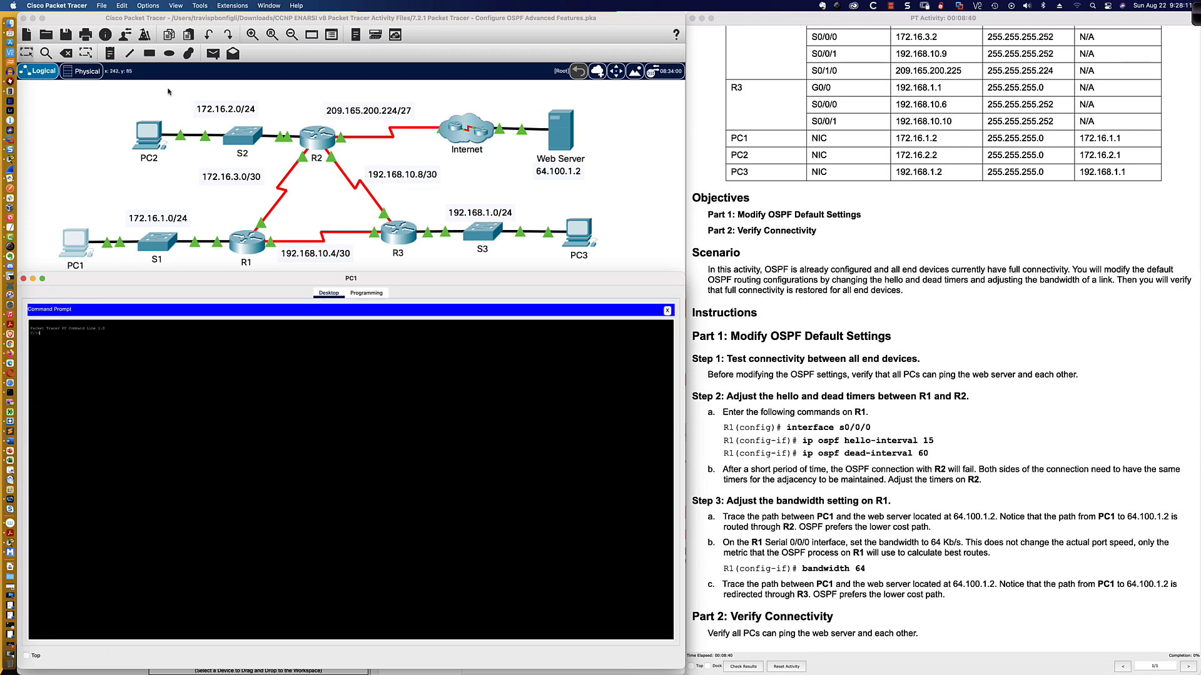
# Set the CLI and tooltip font sizes to 20 in the preferences and apply them.
pyautogui.click(74, 6)
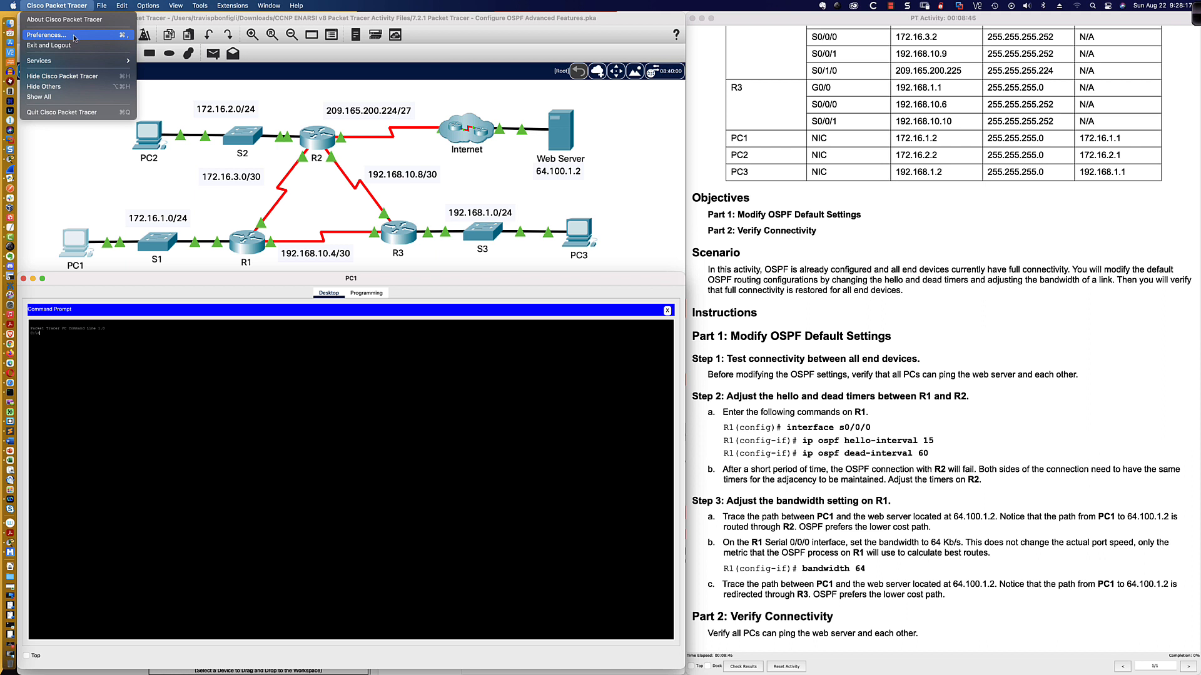
pyautogui.click(74, 35)
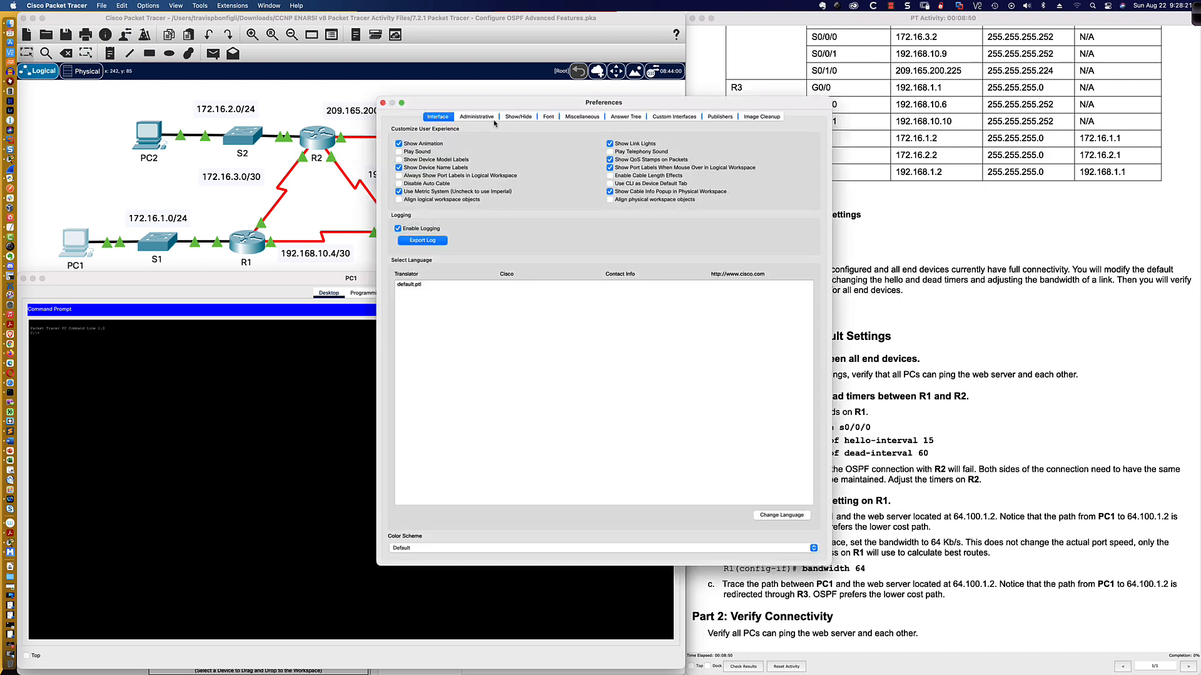
pyautogui.click(548, 117)
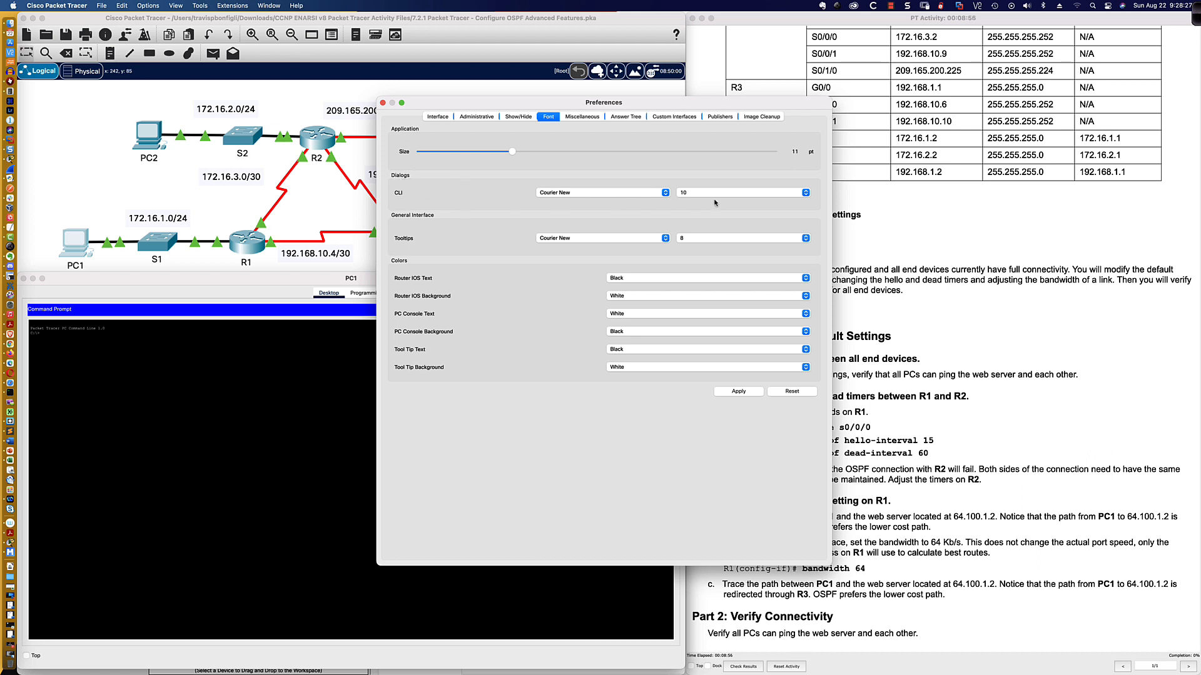
pyautogui.click(798, 194)
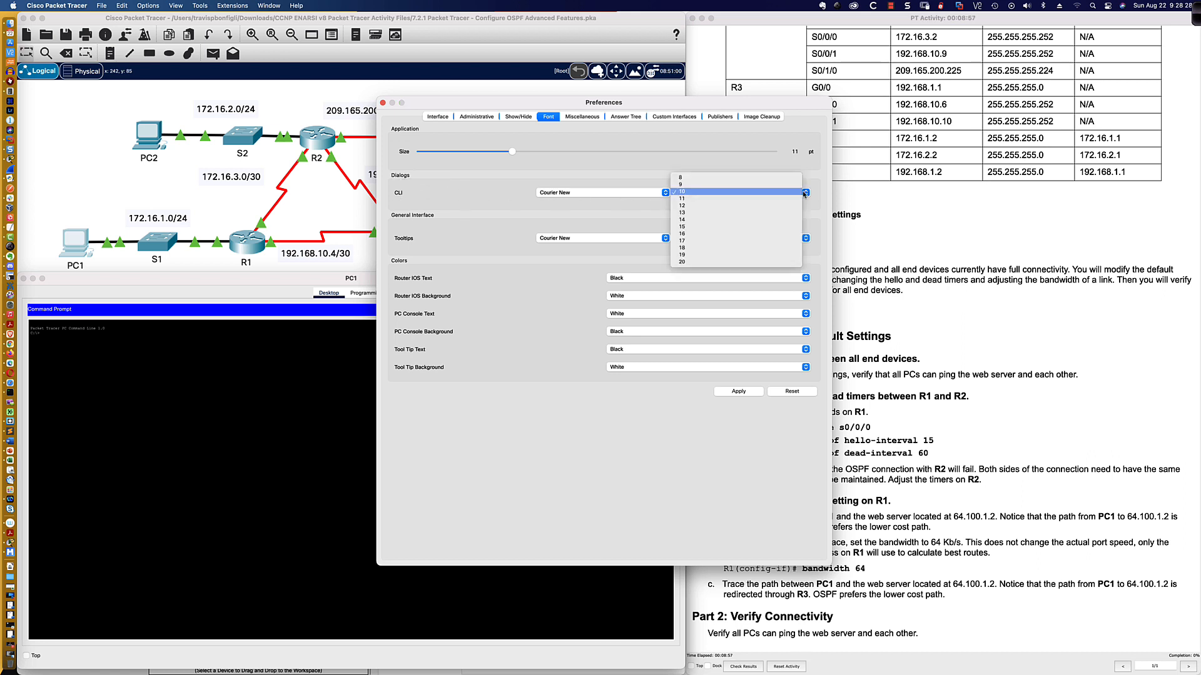
pyautogui.click(737, 262)
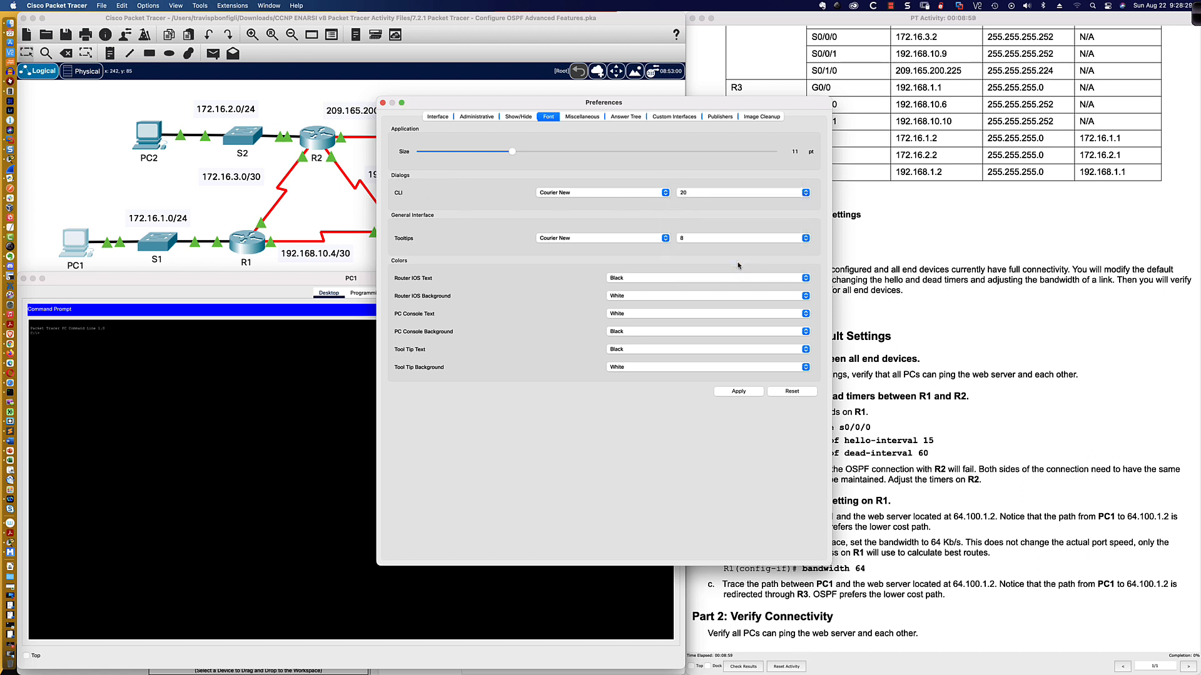
pyautogui.click(804, 243)
pyautogui.click(751, 322)
pyautogui.click(733, 392)
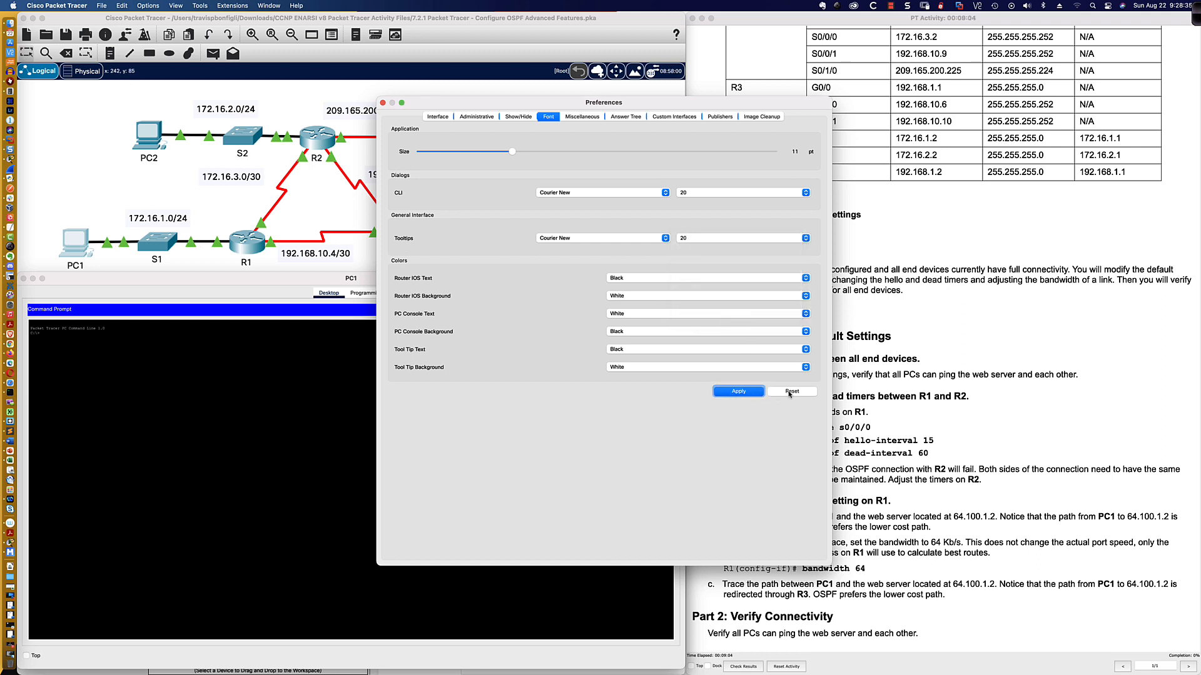
pyautogui.click(382, 103)
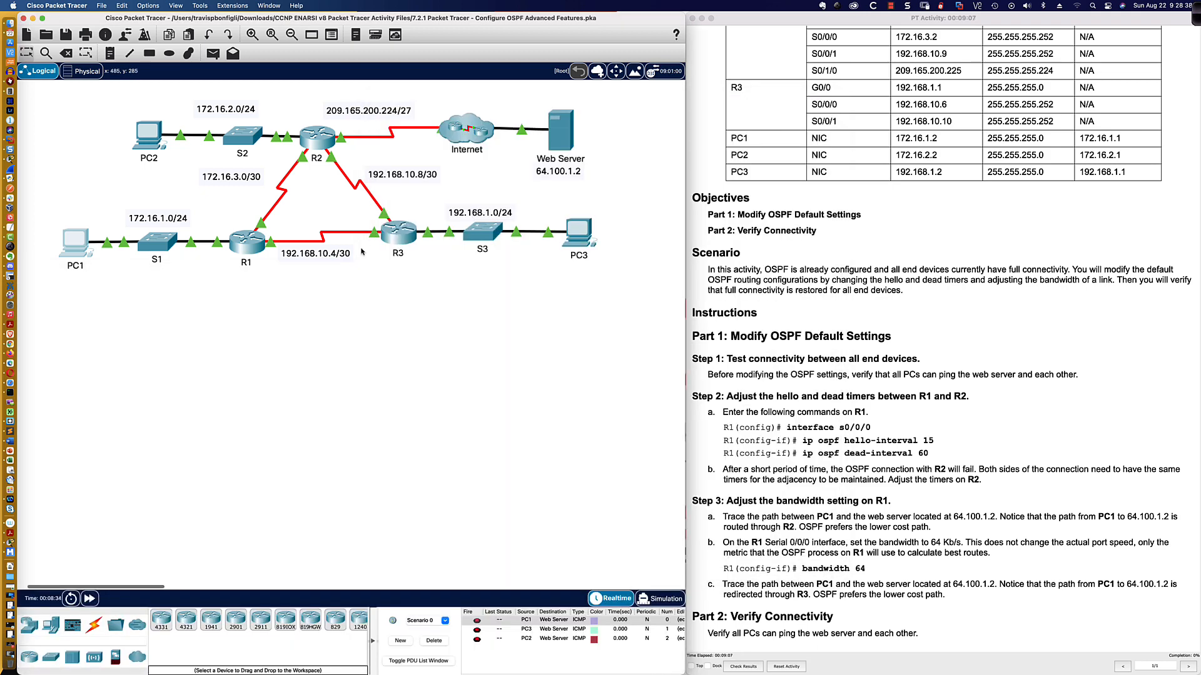
# Reopen PC1's Command Prompt in an enlarged desktop window.
pyautogui.click(71, 248)
pyautogui.moveTo(542, 195); pyautogui.dragTo(114, 373)
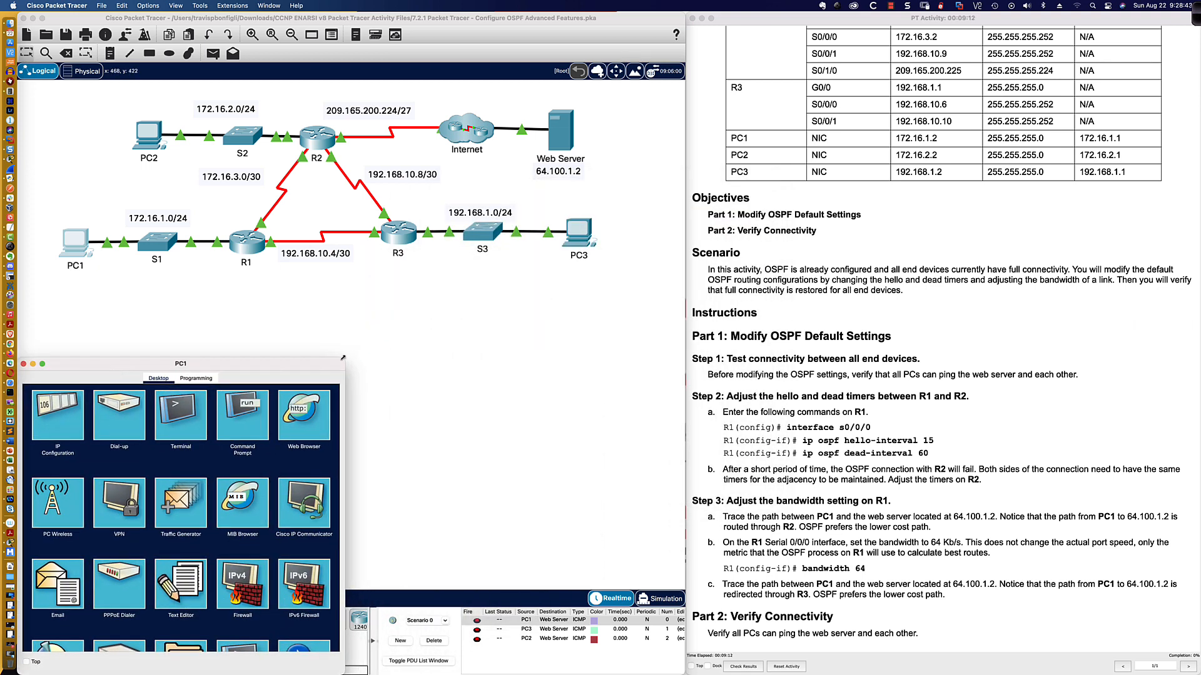
pyautogui.moveTo(345, 358); pyautogui.dragTo(685, 264)
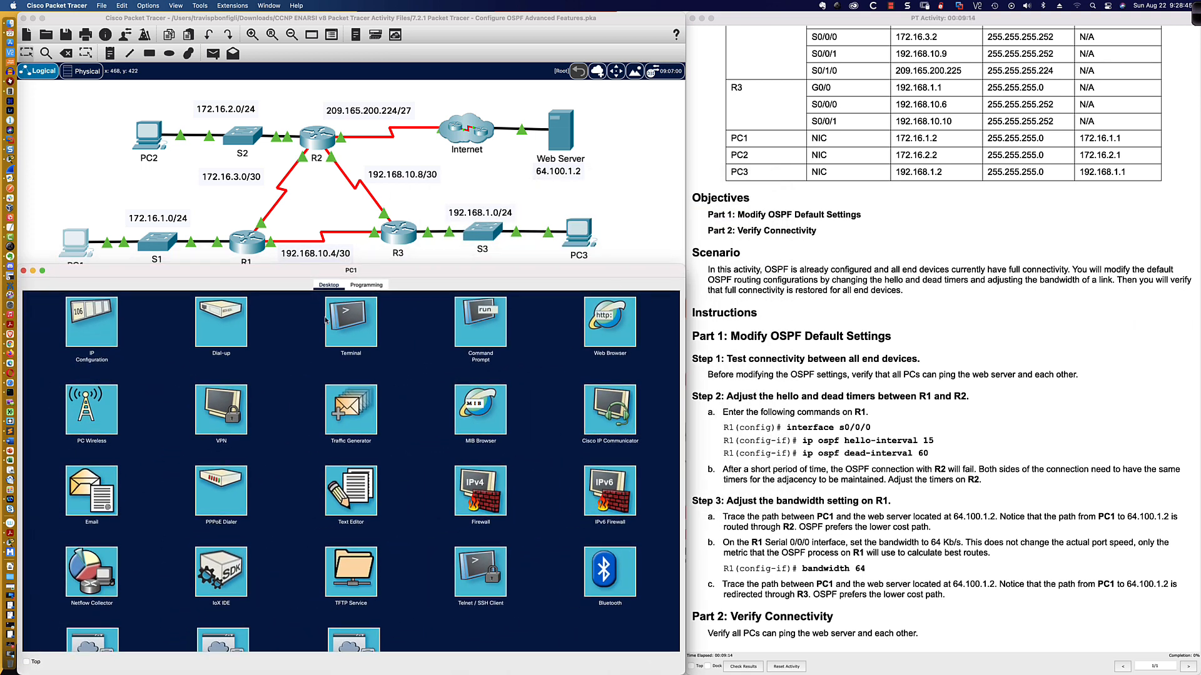
pyautogui.click(479, 320)
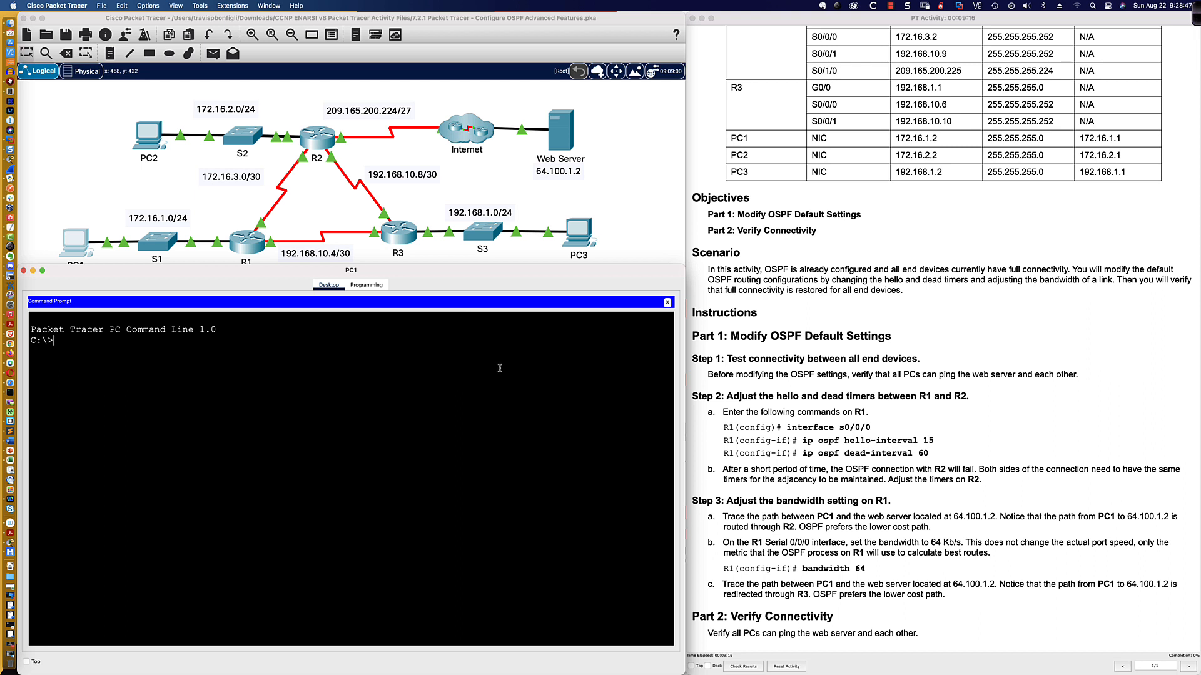
# Ping PC2 at 172.16.2.2 from PC1.
pyautogui.write('ping 172.16.2.2')
pyautogui.press('Return')
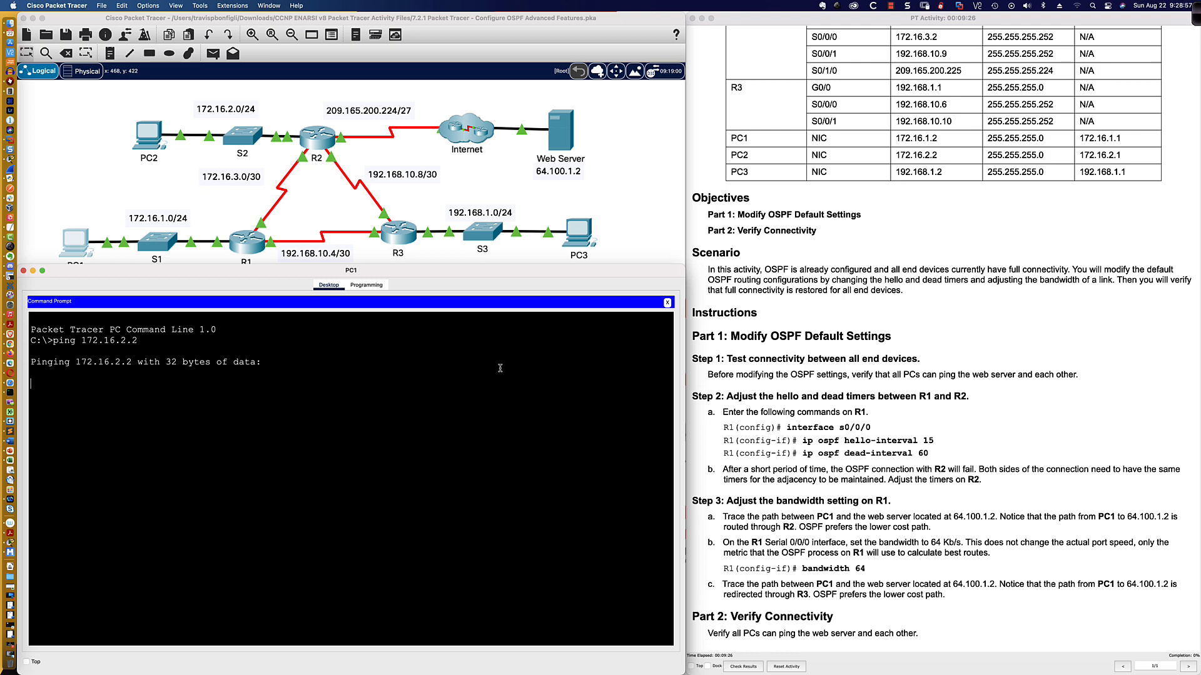
# Open the PC2 and PC3 desktop windows and enlarge them.
pyautogui.click(150, 135)
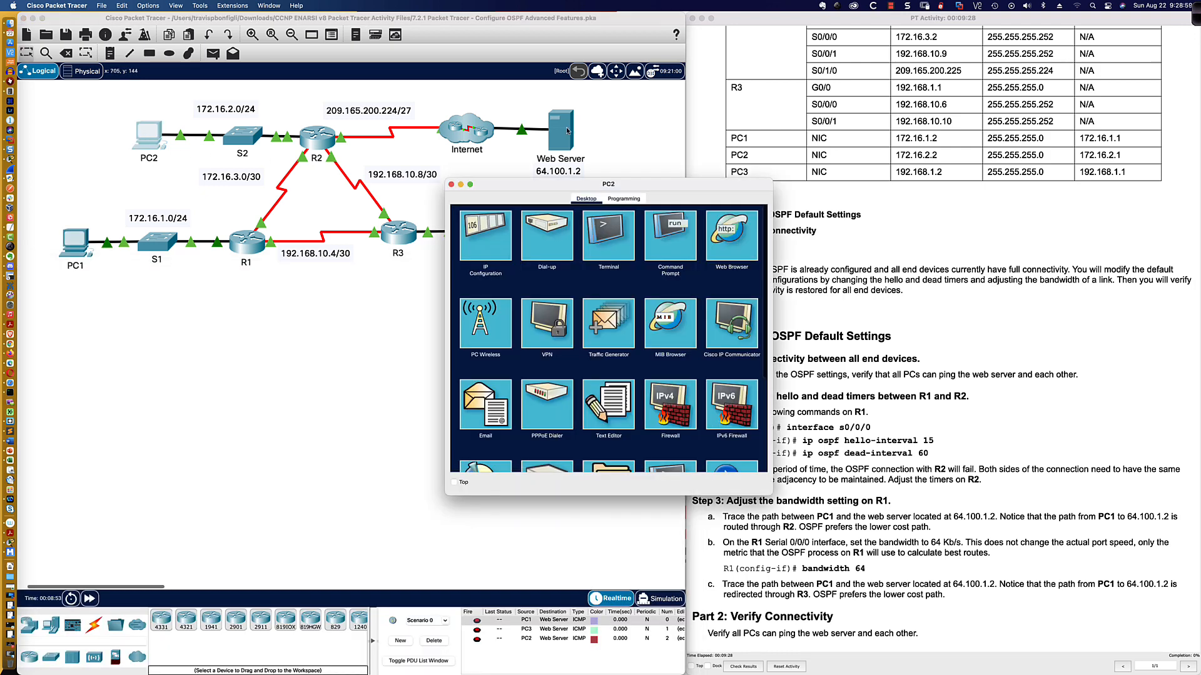
pyautogui.moveTo(571, 187); pyautogui.dragTo(150, 371)
pyautogui.moveTo(344, 363); pyautogui.dragTo(684, 273)
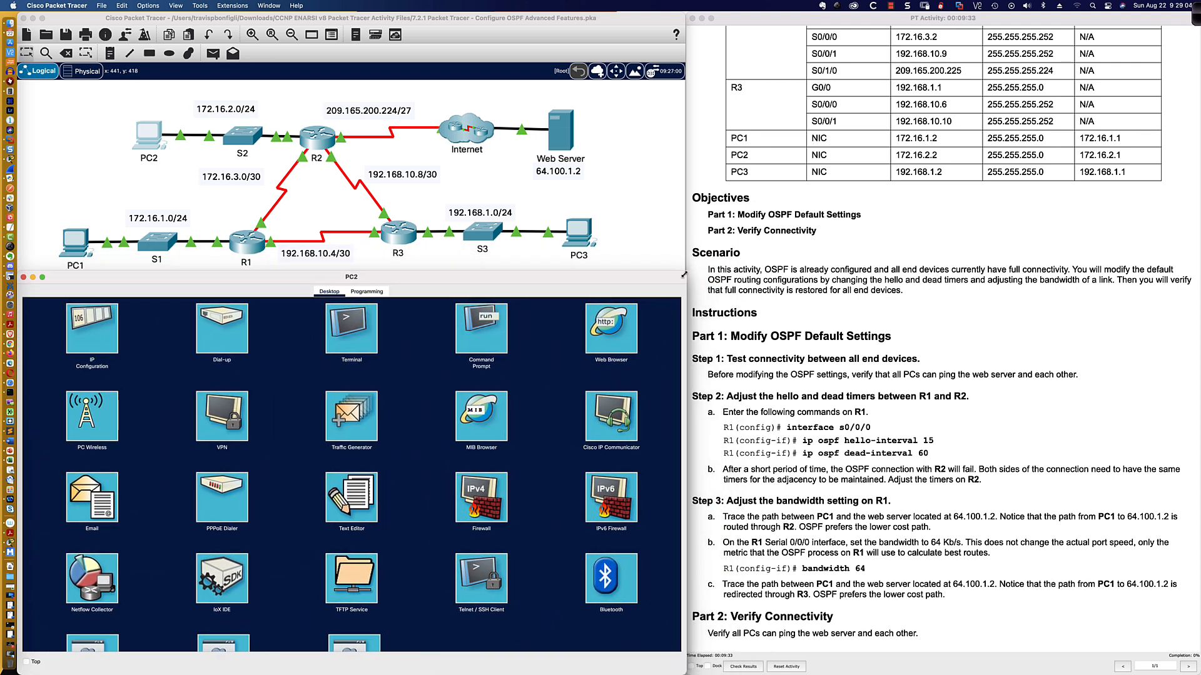
pyautogui.click(585, 240)
pyautogui.moveTo(648, 185); pyautogui.dragTo(218, 371)
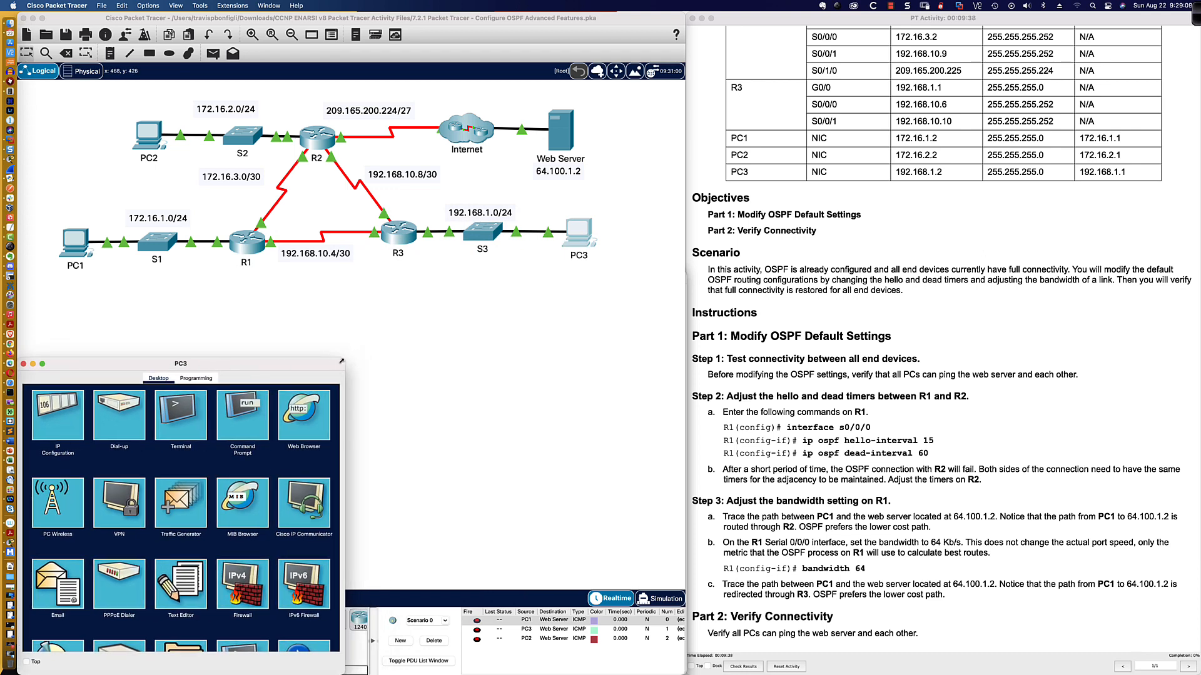
pyautogui.moveTo(344, 360); pyautogui.dragTo(685, 275)
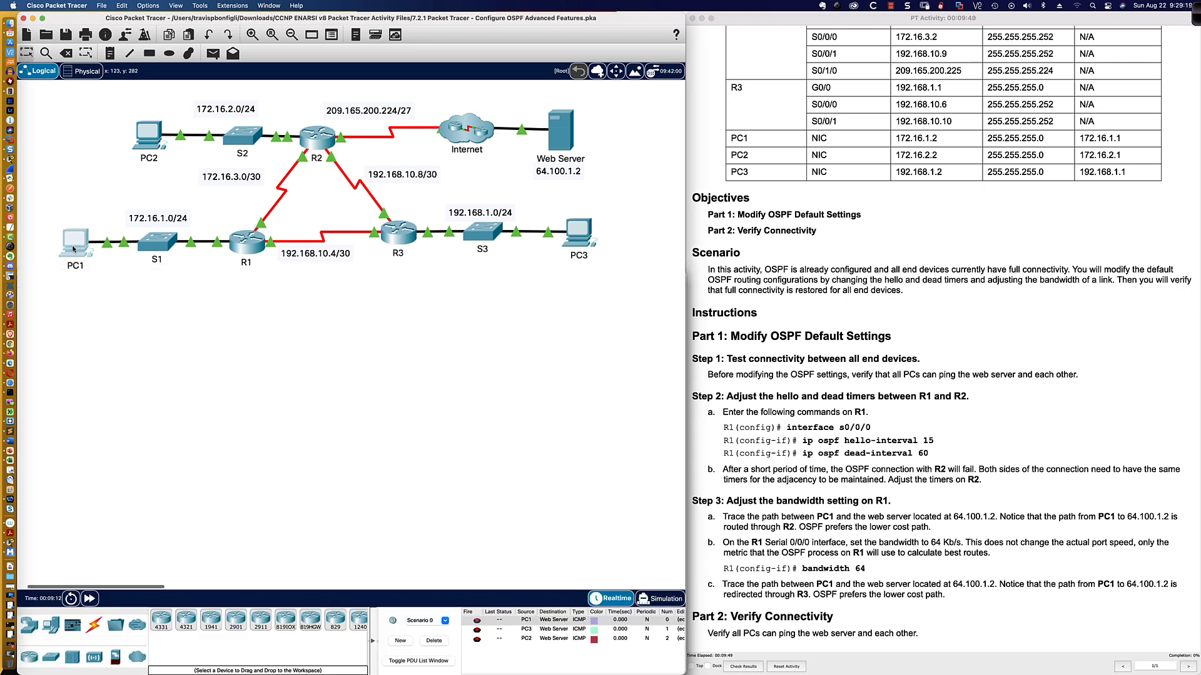
# Review the ping results in PC1's command prompt.
pyautogui.click(75, 241)
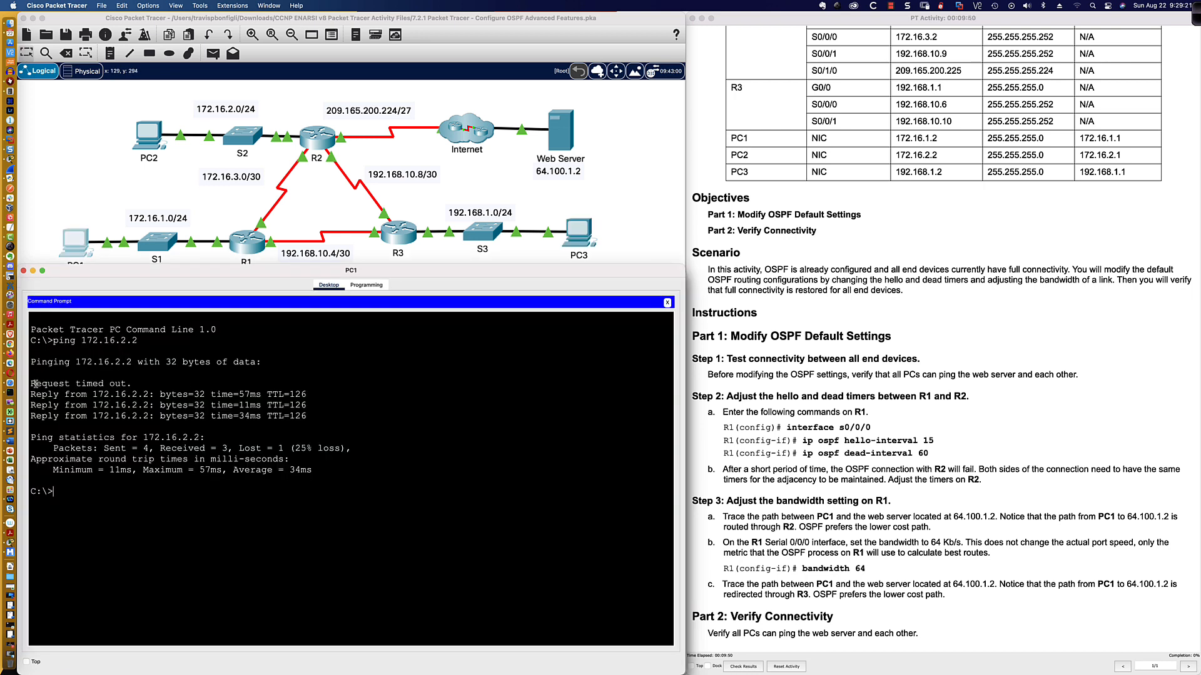
pyautogui.moveTo(31, 383); pyautogui.dragTo(131, 384)
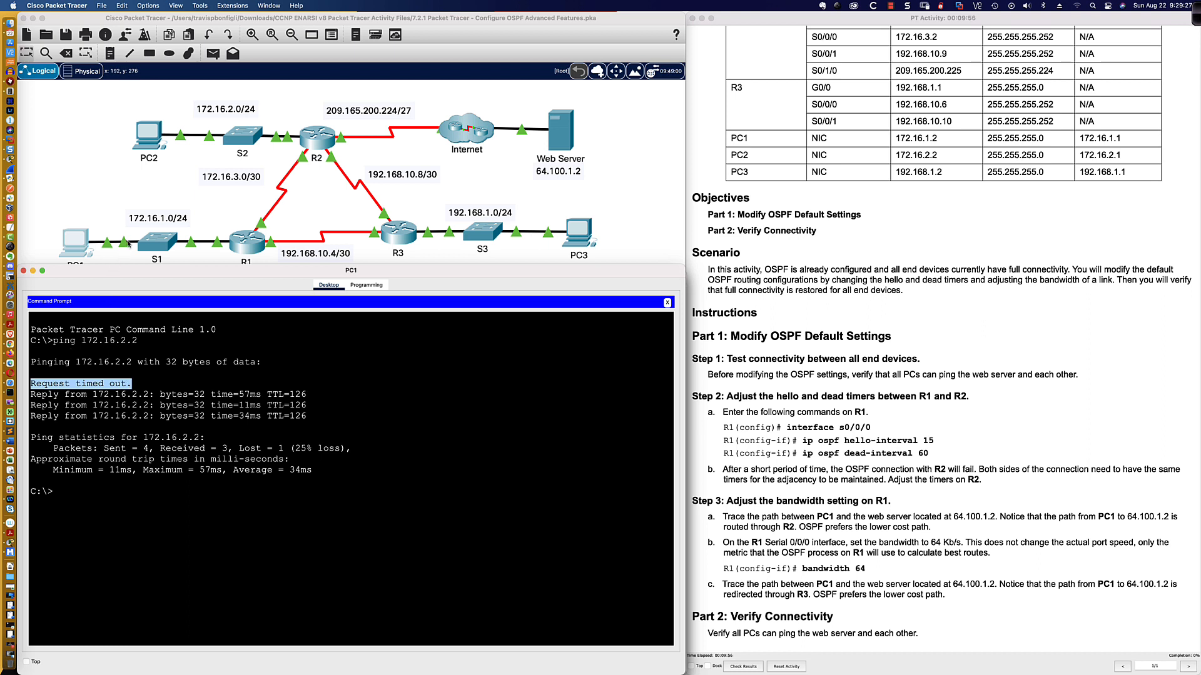
pyautogui.scroll(-1, 128, 243)
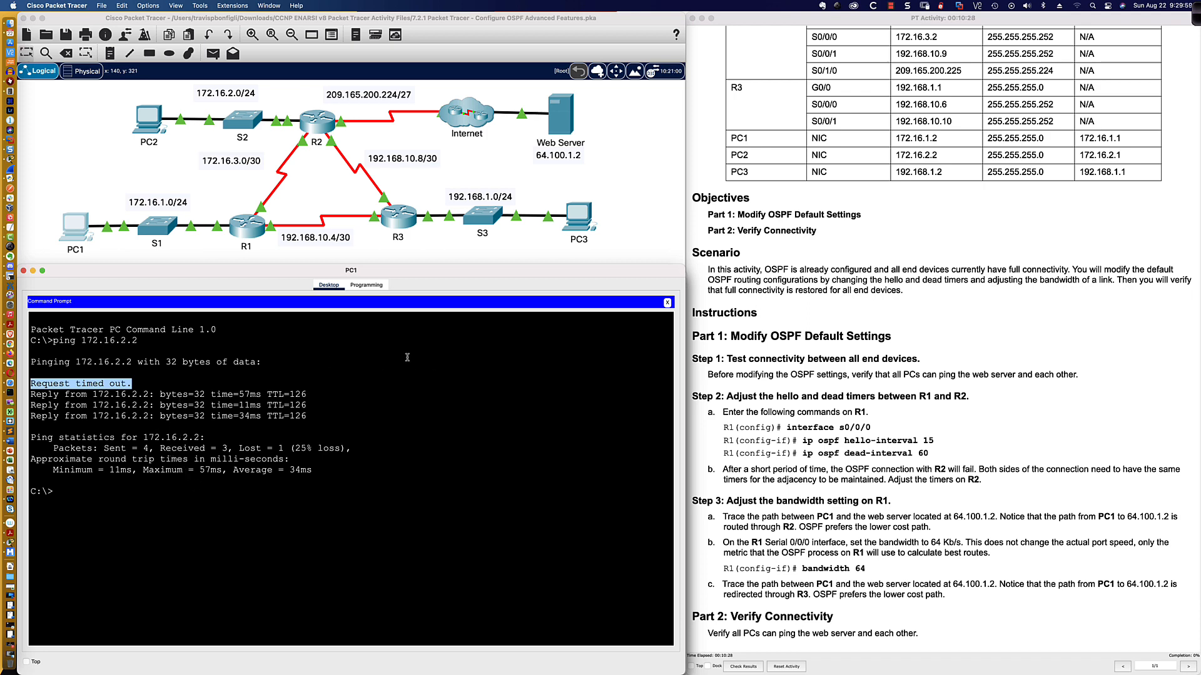
# Ping PC3 at 192.168.1.2 from PC2's Command Prompt.
pyautogui.click(149, 119)
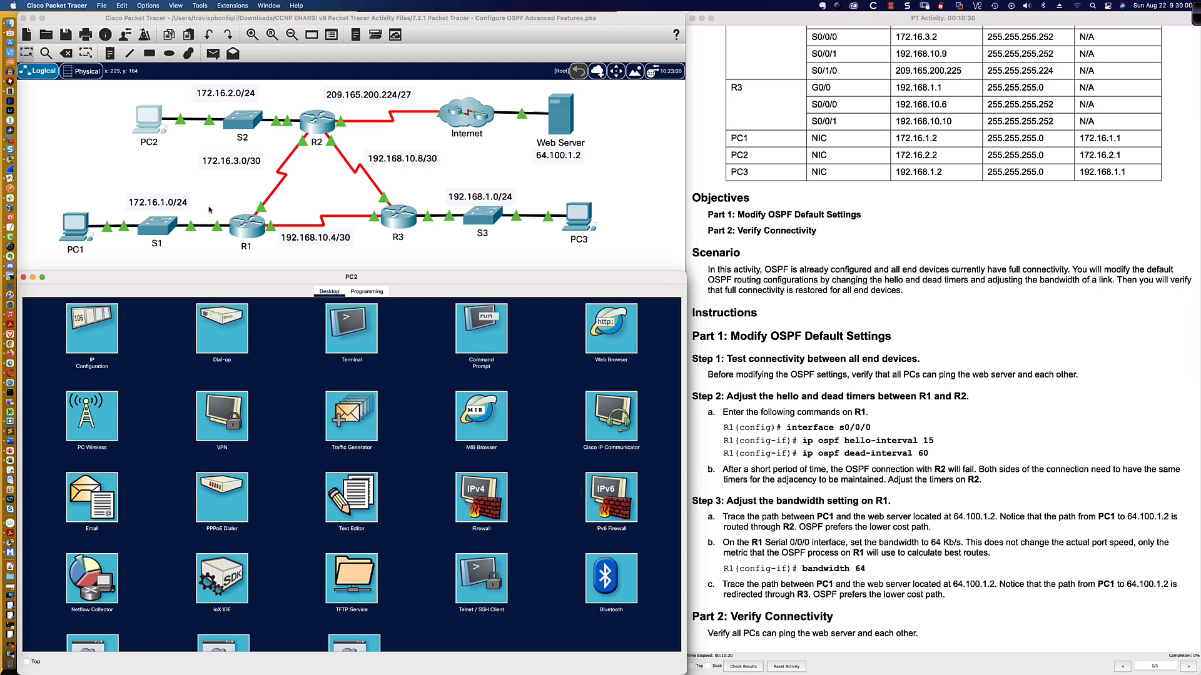
pyautogui.click(476, 316)
pyautogui.write('ping')
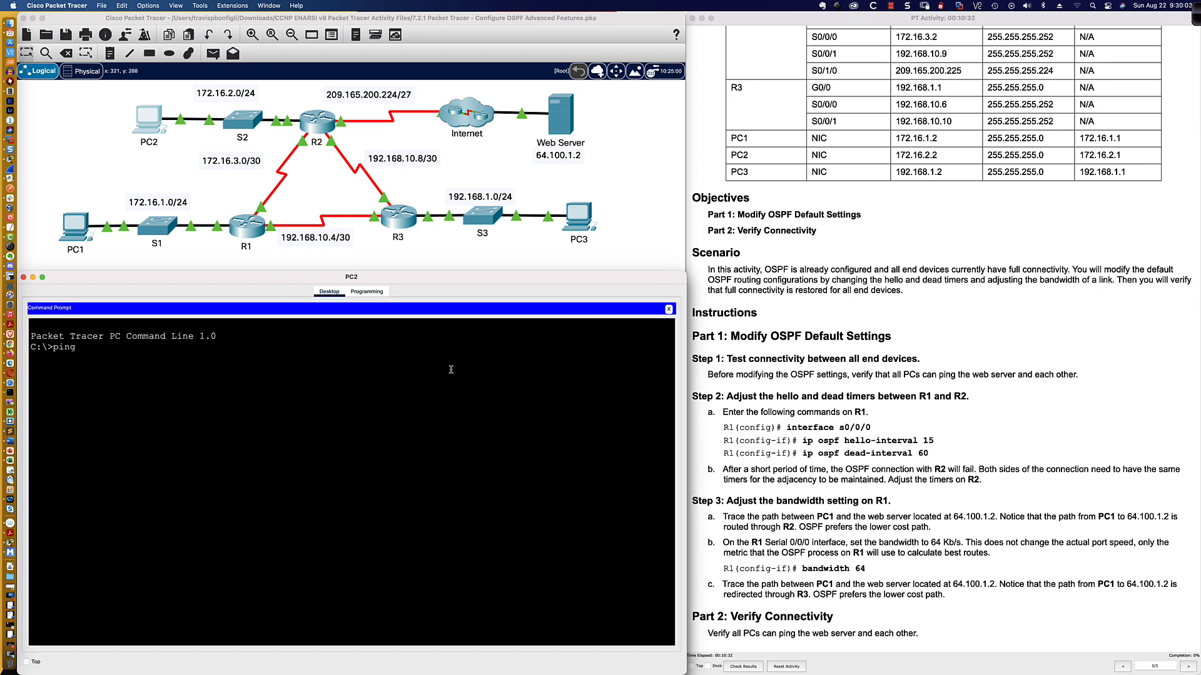
pyautogui.write(' 192.168.1.2')
pyautogui.press('Return')
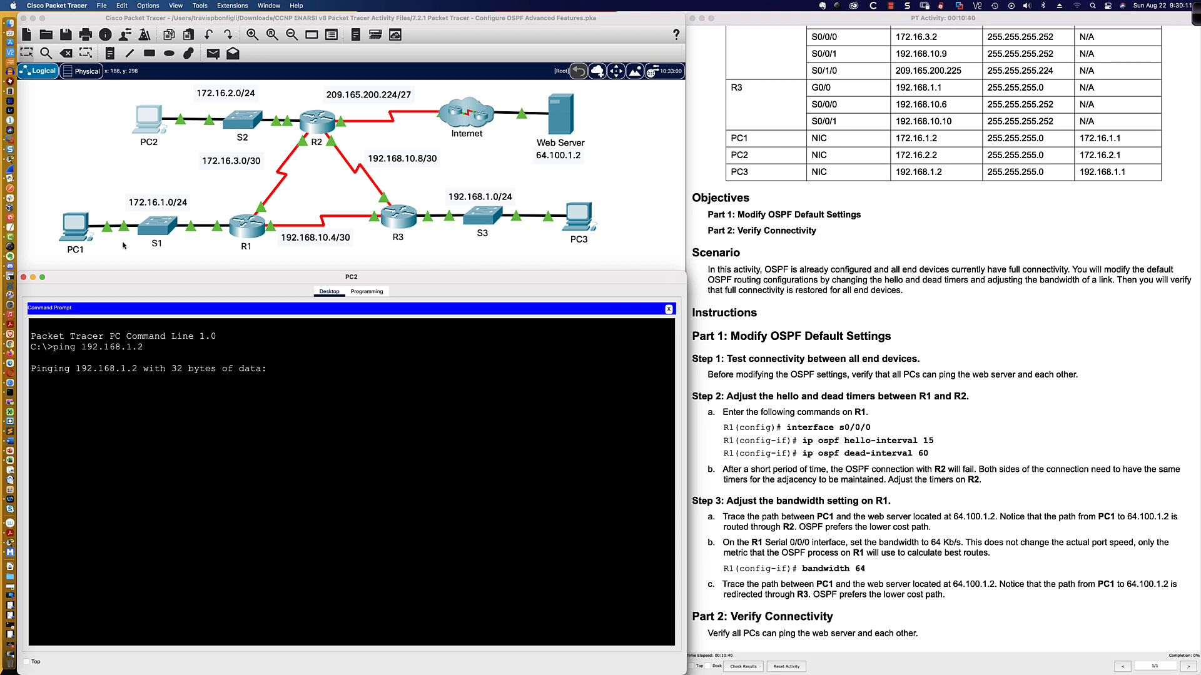
# Ping PC3 at 192.168.1.2 from PC1 by editing the previous command.
pyautogui.click(73, 229)
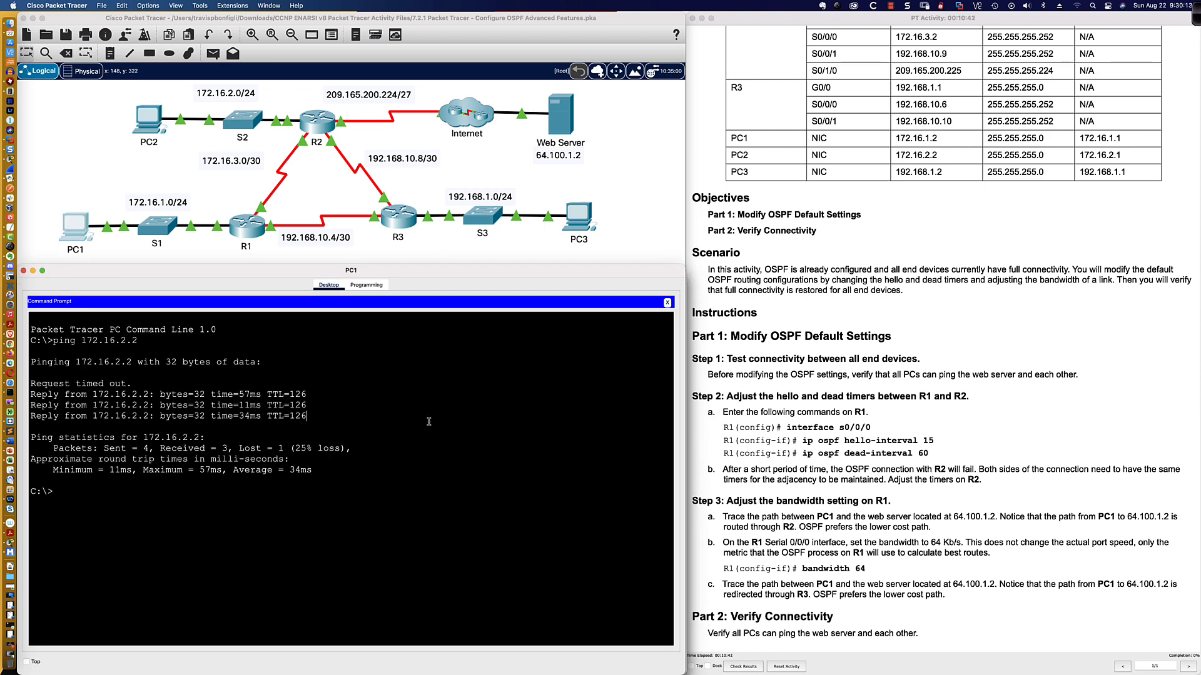
pyautogui.press('Up')
pyautogui.press('BackSpace')
pyautogui.press('BackSpace')
pyautogui.press('BackSpace')
pyautogui.press('BackSpace')
pyautogui.press('BackSpace')
pyautogui.press('BackSpace')
pyautogui.press('BackSpace')
pyautogui.press('BackSpace')
pyautogui.write('92.168.1.2')
pyautogui.press('Return')
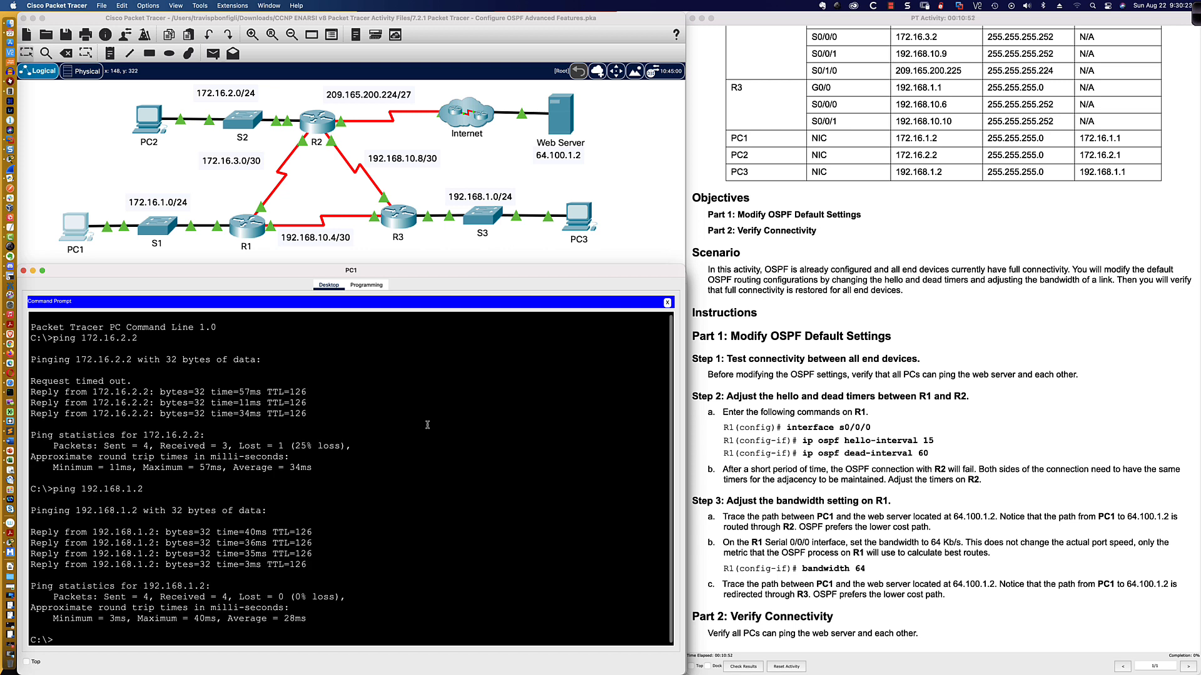
# Open R1's command line interface in an enlarged window and start a session.
pyautogui.click(154, 125)
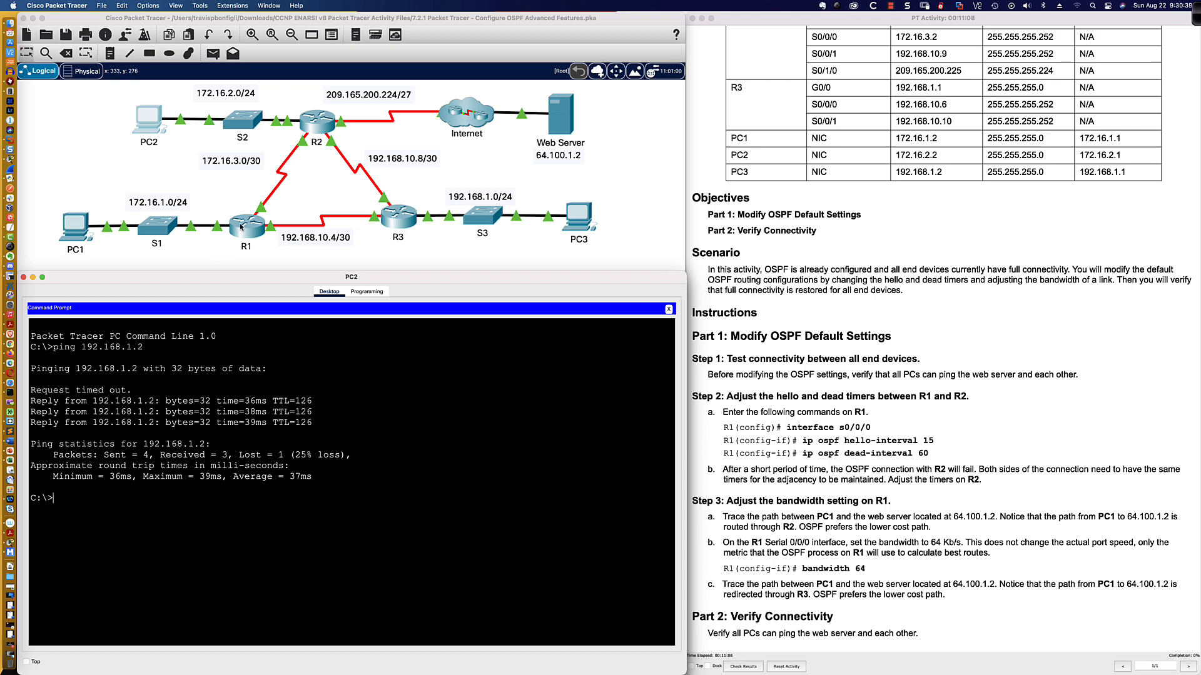
pyautogui.click(241, 227)
pyautogui.moveTo(532, 211); pyautogui.dragTo(82, 369)
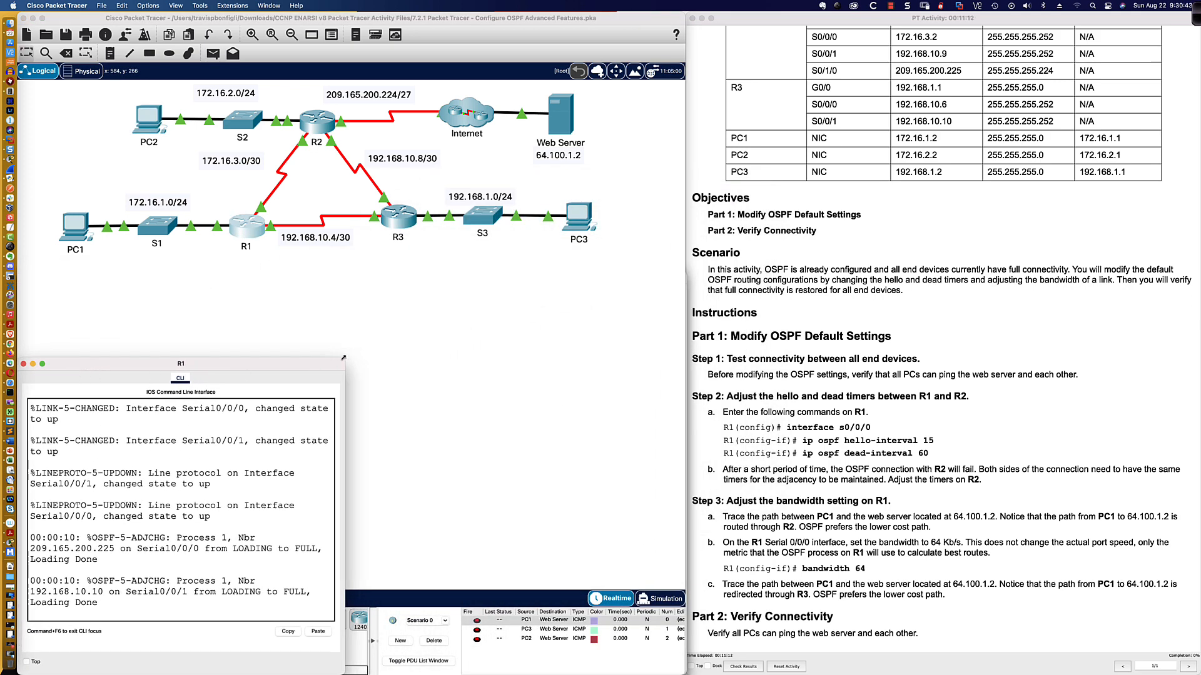
pyautogui.moveTo(343, 358); pyautogui.dragTo(686, 260)
pyautogui.scroll(4, 828, 102)
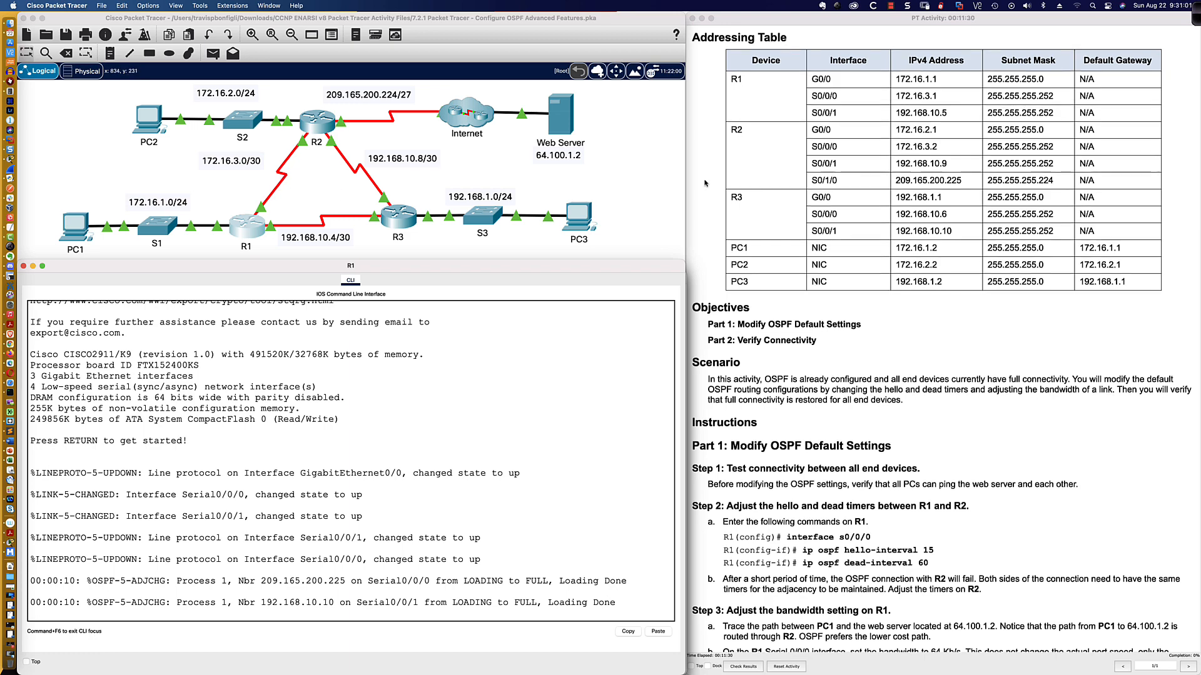
pyautogui.scroll(-4, 723, 184)
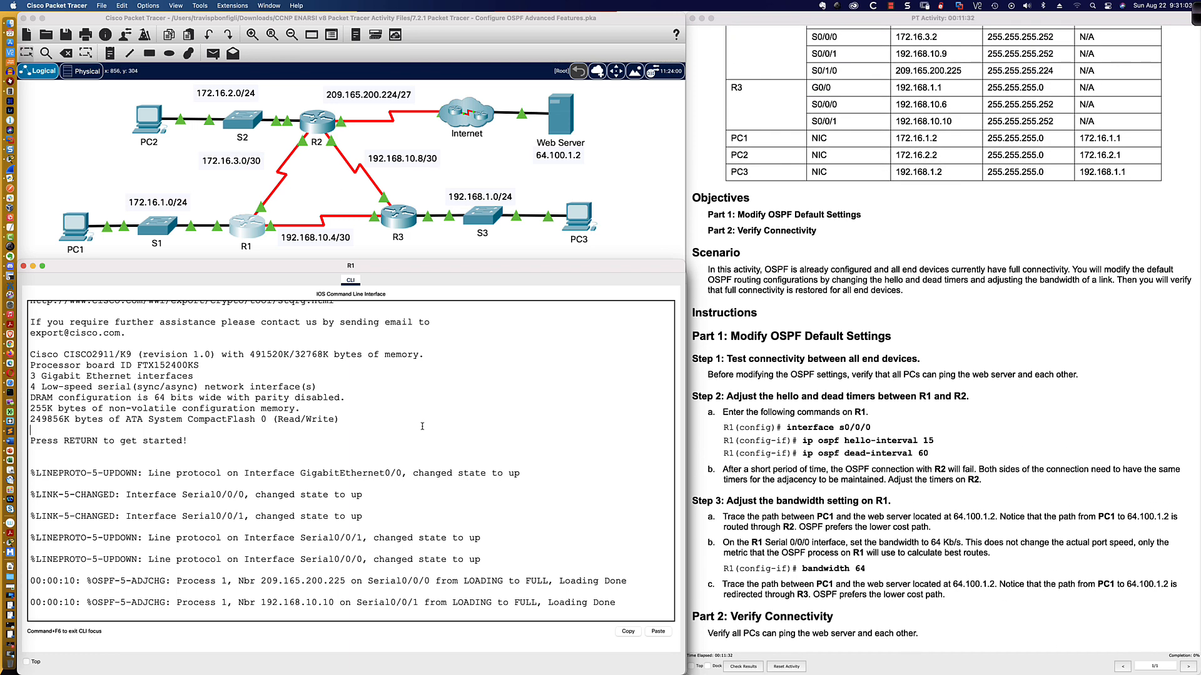
pyautogui.press('Return')
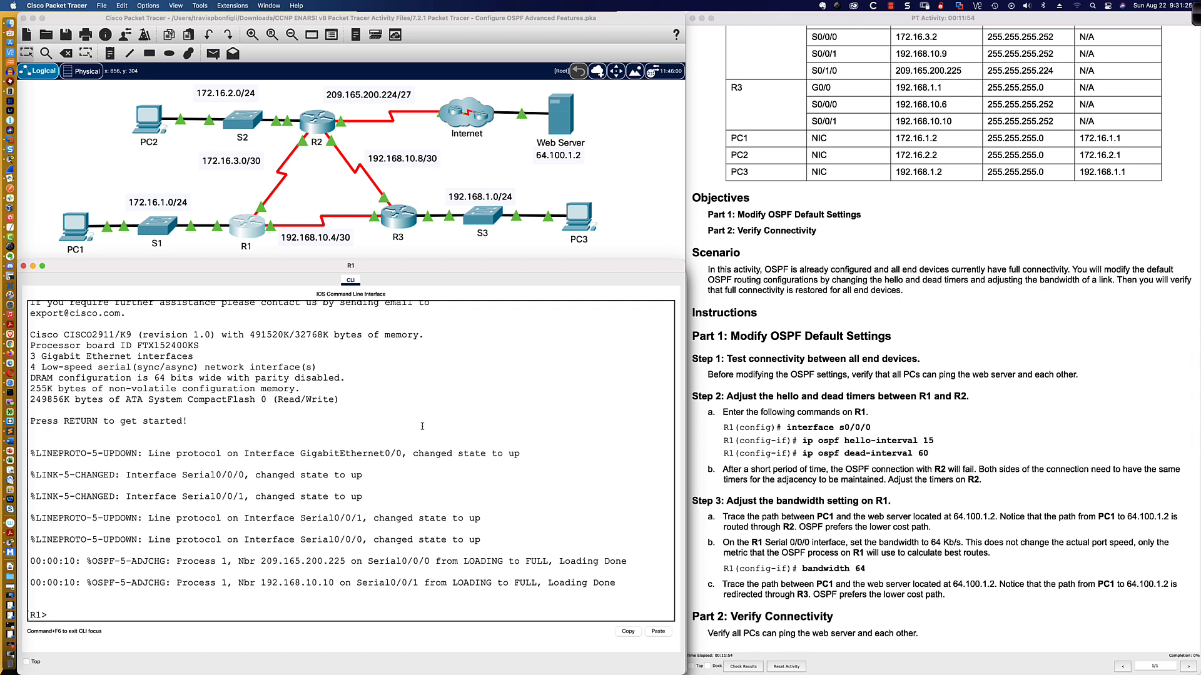
# Enter privileged EXEC mode on R1 with the enable command.
pyautogui.press('Return')
pyautogui.press('Return')
pyautogui.press('Return')
pyautogui.write('en')
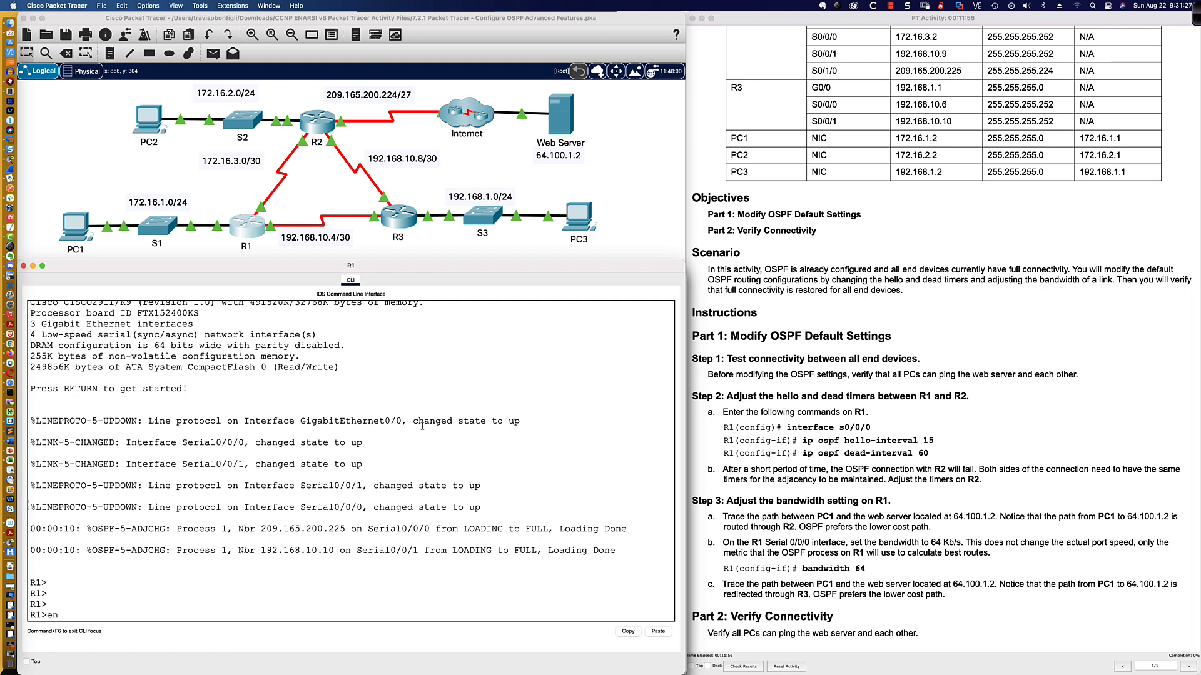
pyautogui.press('Return')
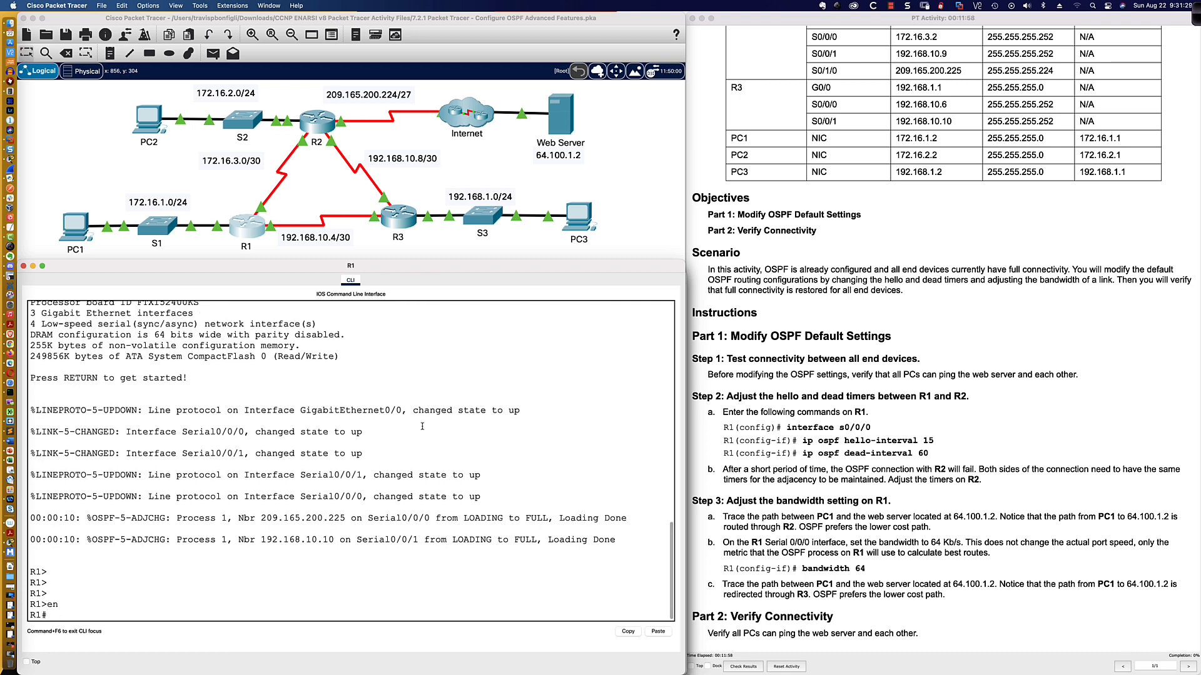
# Display R1's OSPF interface details and highlight the Serial0/0/0 section of the output.
pyautogui.write('sh ip ospf inte')
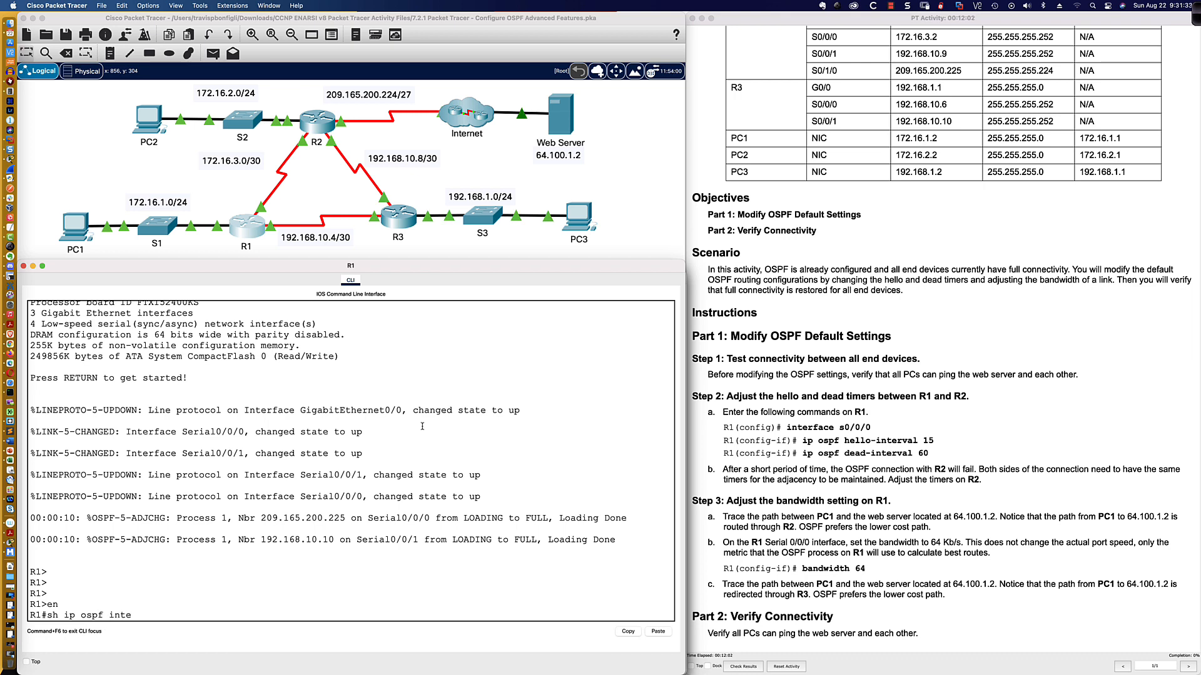
pyautogui.press('Tab')
pyautogui.write('?')
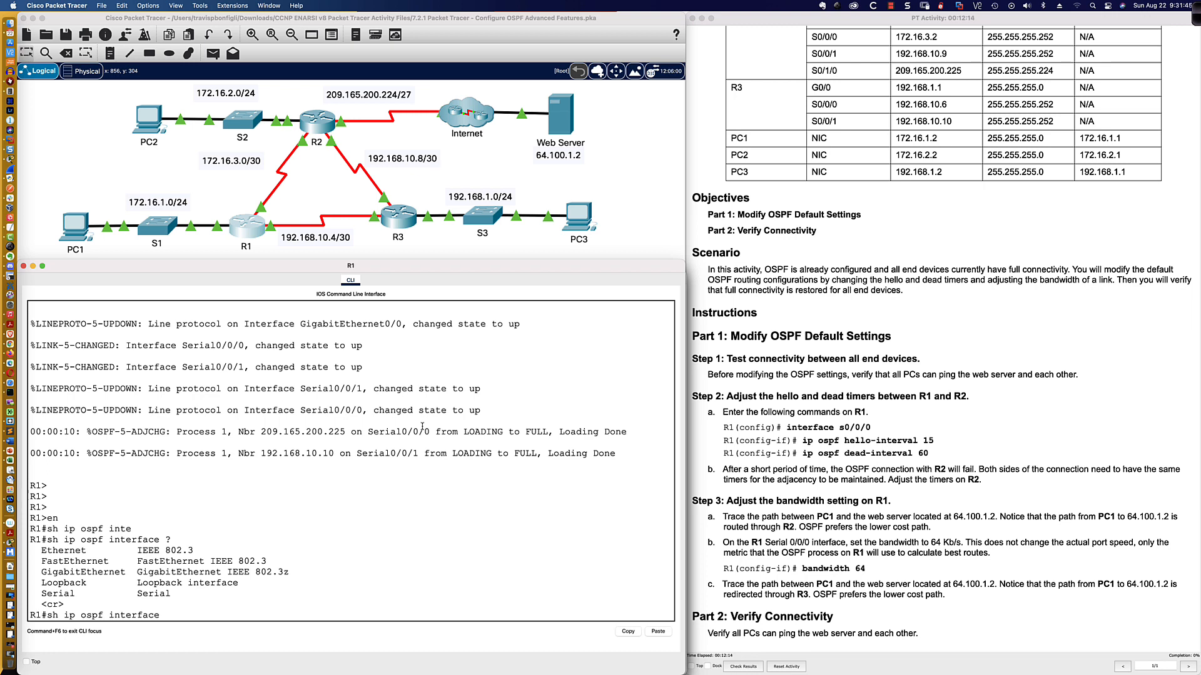
pyautogui.press('Return')
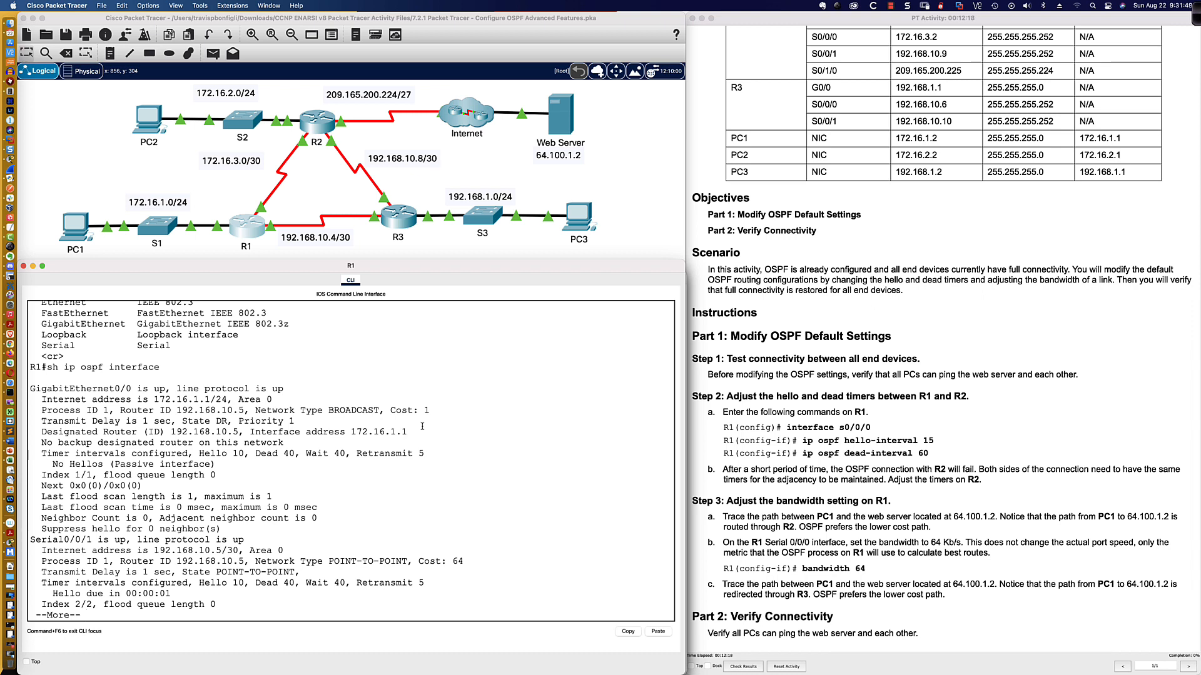
pyautogui.press('space')
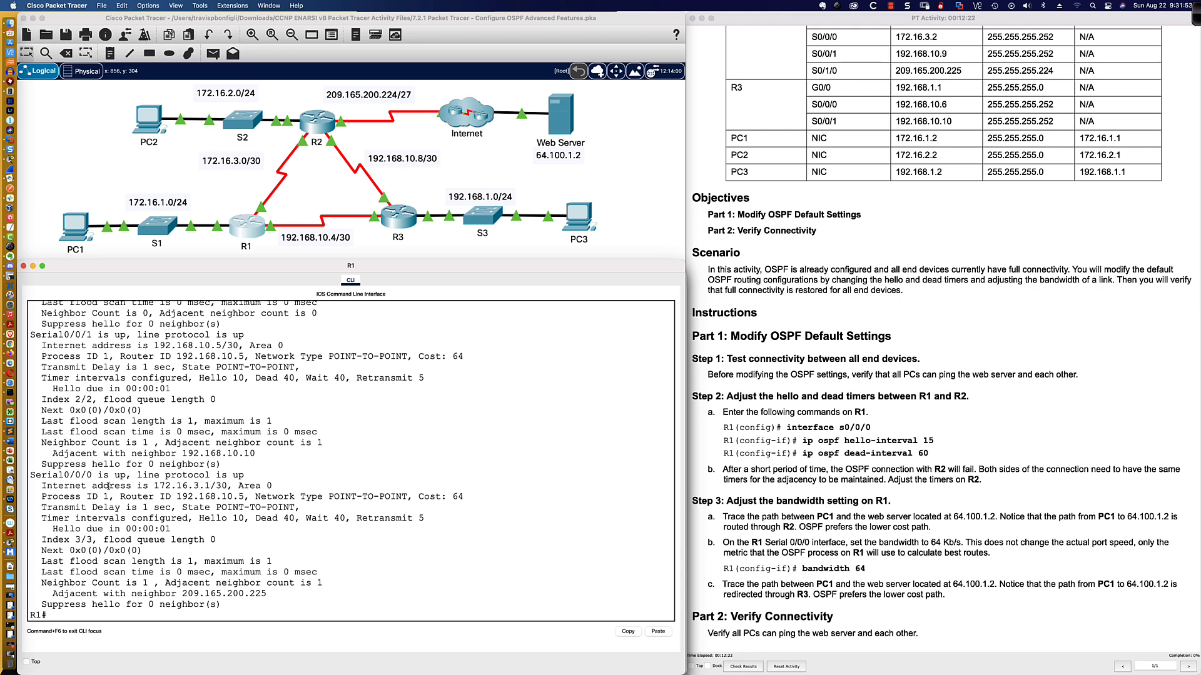
pyautogui.moveTo(31, 475); pyautogui.dragTo(355, 599)
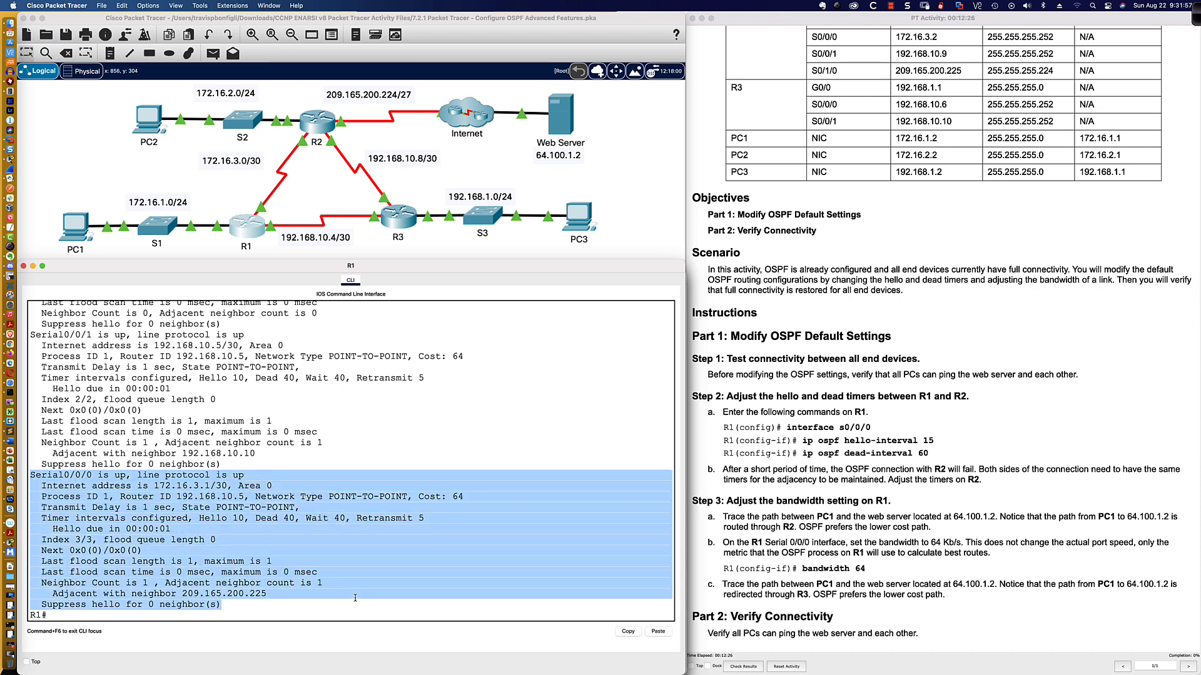
pyautogui.scroll(2, 338, 546)
pyautogui.scroll(-2, 338, 546)
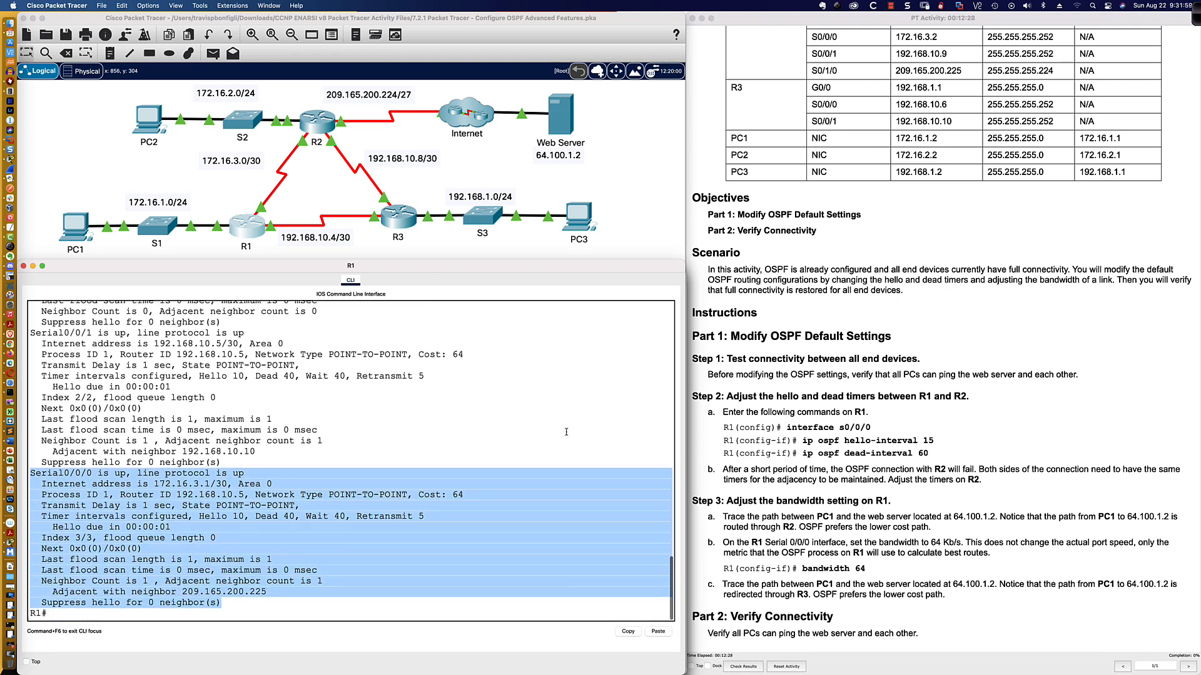
pyautogui.click(1197, 14)
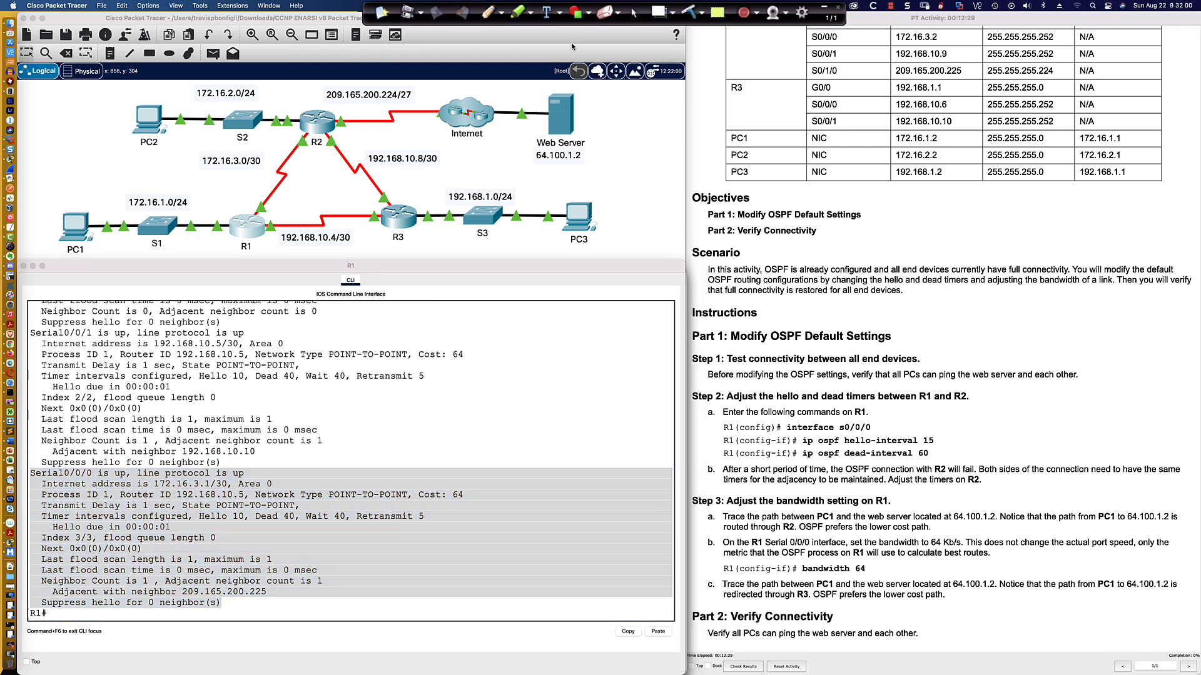
pyautogui.click(502, 15)
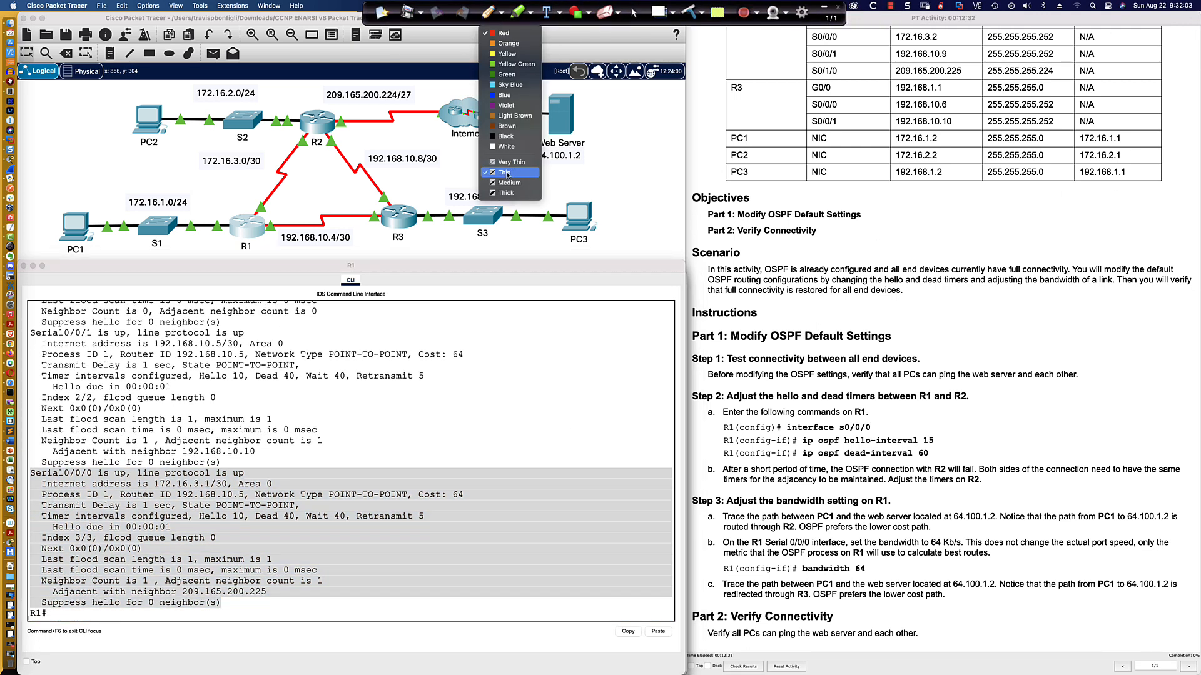
pyautogui.click(495, 32)
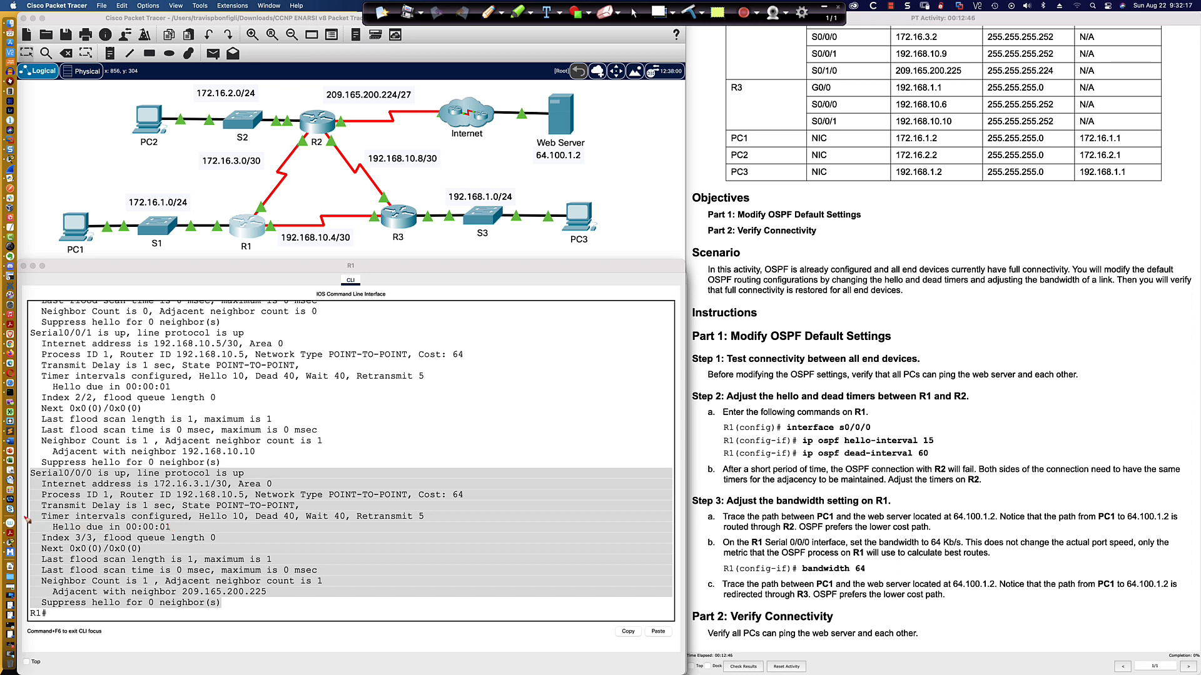
pyautogui.moveTo(24, 516); pyautogui.dragTo(39, 516)
pyautogui.moveTo(198, 520); pyautogui.dragTo(248, 526)
pyautogui.moveTo(255, 526)
pyautogui.mouseDown()
pyautogui.moveTo(298, 527)
pyautogui.moveTo(305, 510)
pyautogui.moveTo(309, 528)
pyautogui.moveTo(354, 529)
pyautogui.moveTo(341, 507)
pyautogui.moveTo(316, 510)
pyautogui.mouseUp()
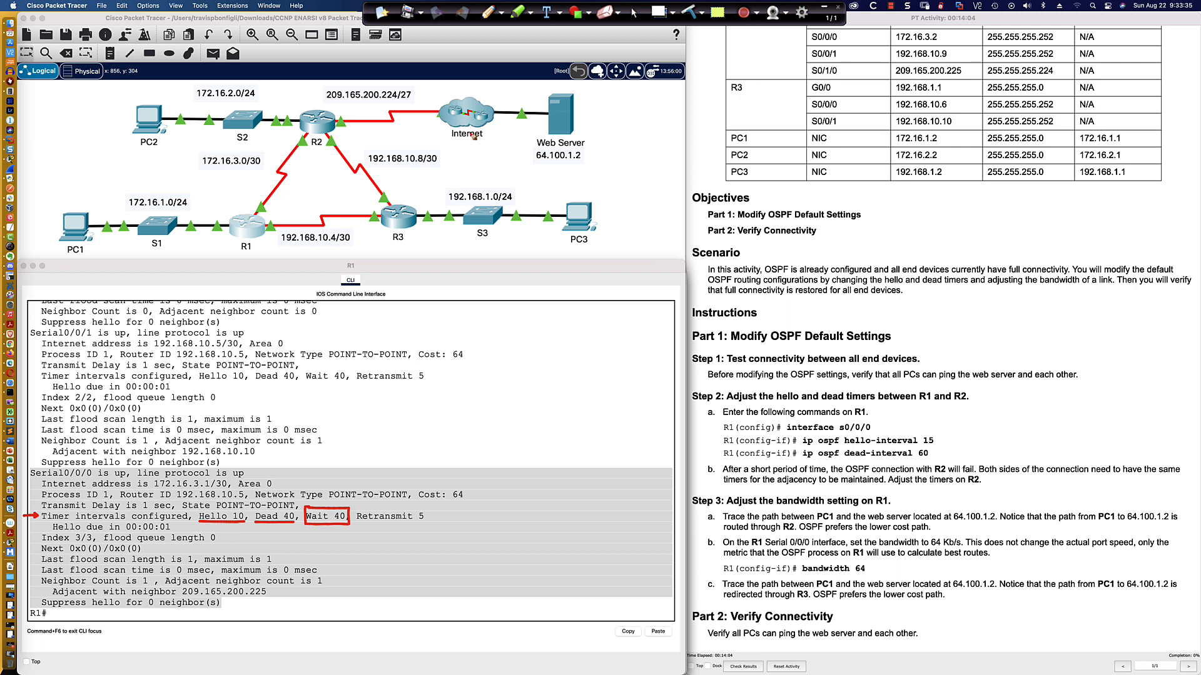
pyautogui.click(635, 12)
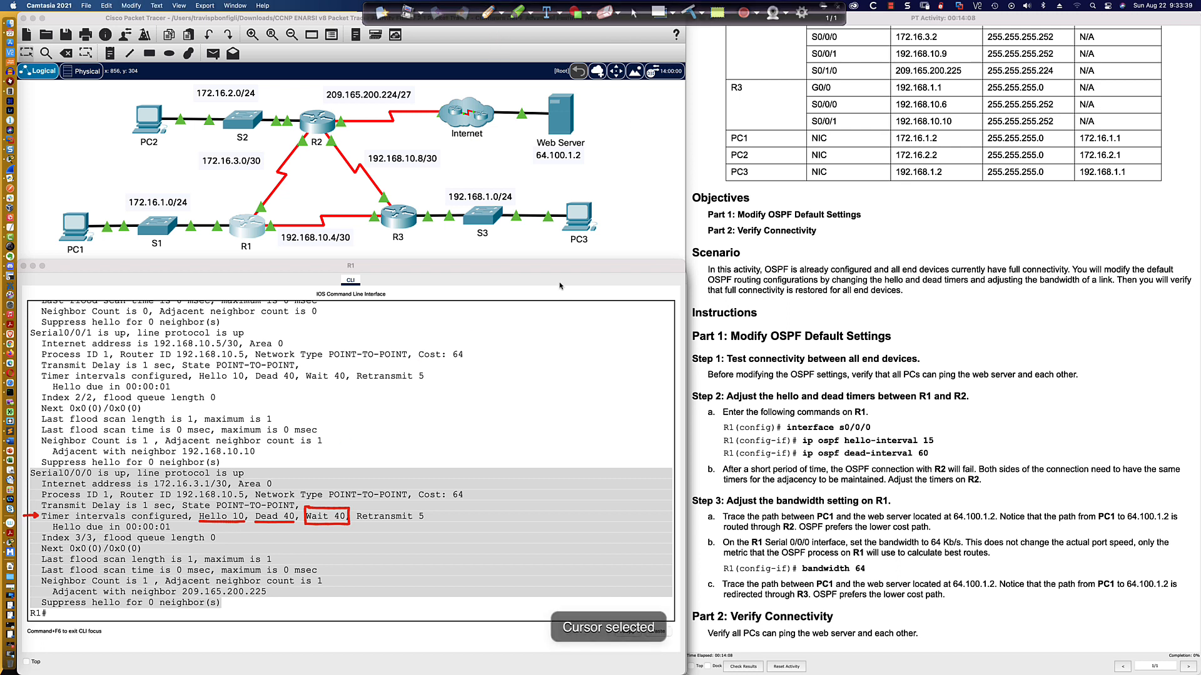
# Switch to SecureCRT and enter privileged EXEC mode on the R8-2811 router's console session.
pyautogui.press('super+Tab')
pyautogui.press('super+Tab')
pyautogui.press('super+Tab')
pyautogui.press('super+Tab')
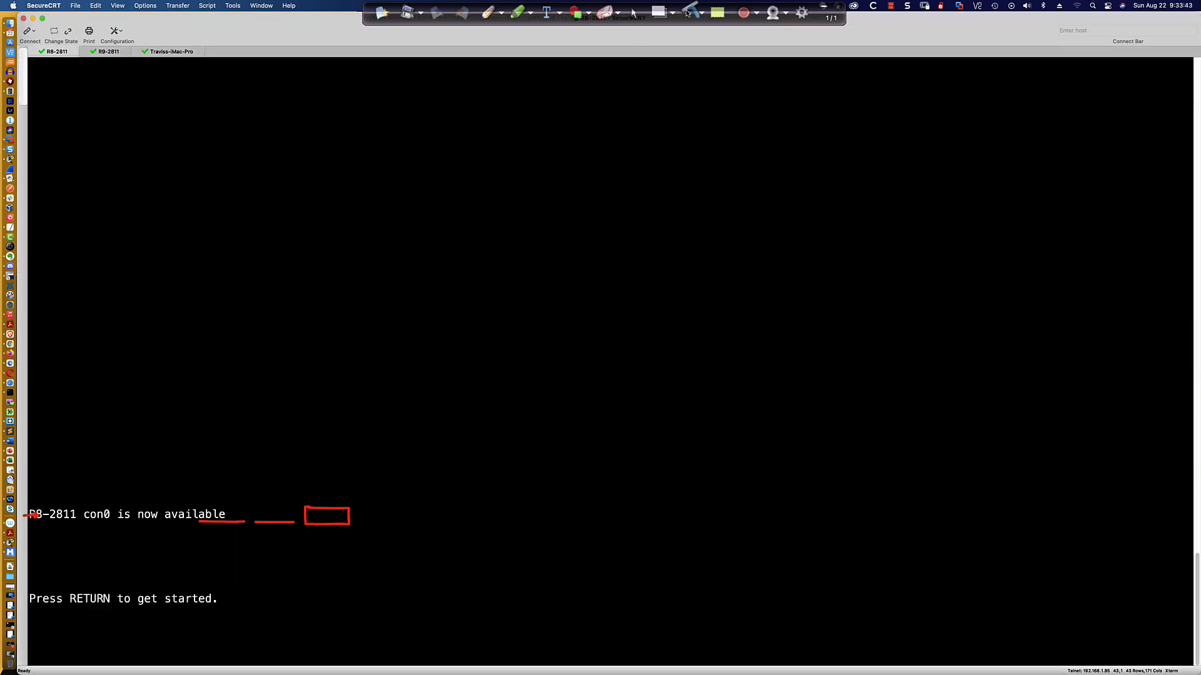
pyautogui.click(635, 13)
pyautogui.click(631, 341)
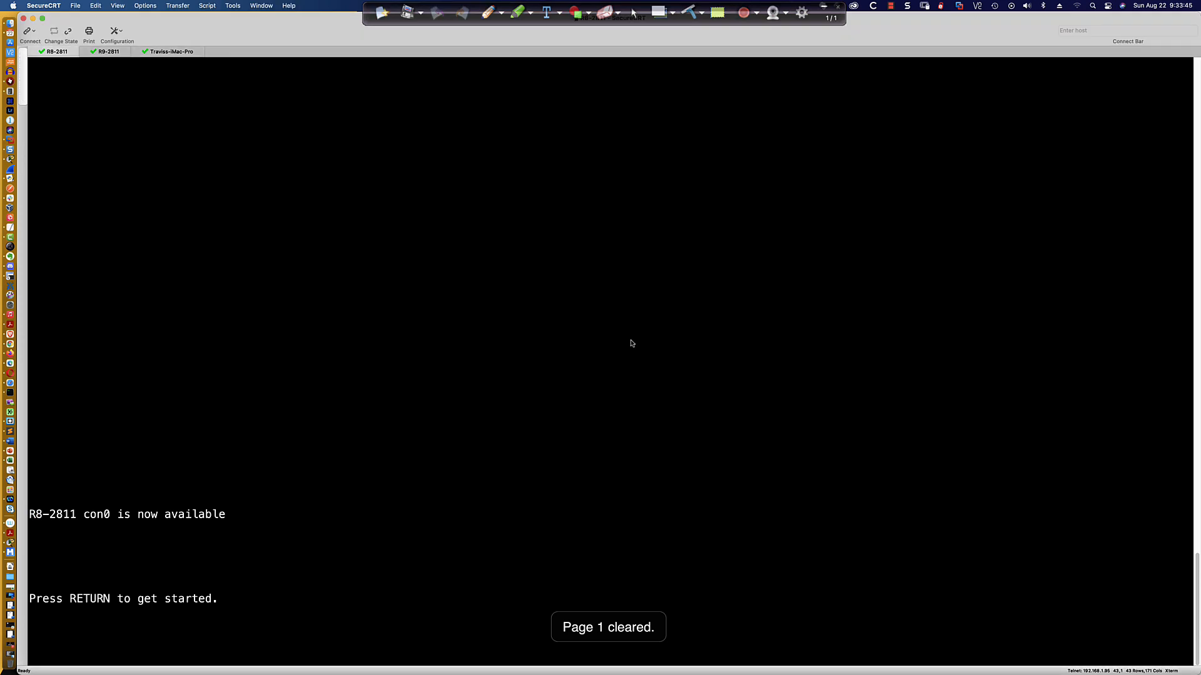
pyautogui.press('Return')
pyautogui.press('Return')
pyautogui.press('Return')
pyautogui.press('Return')
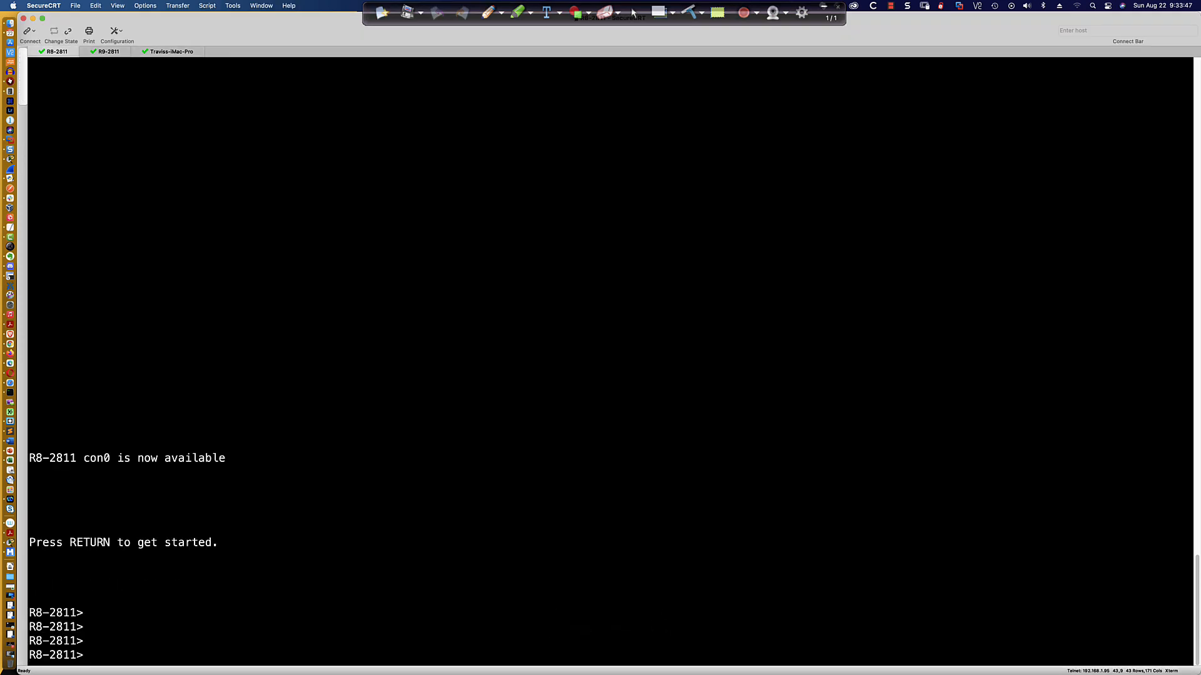
pyautogui.write('en')
pyautogui.press('Return')
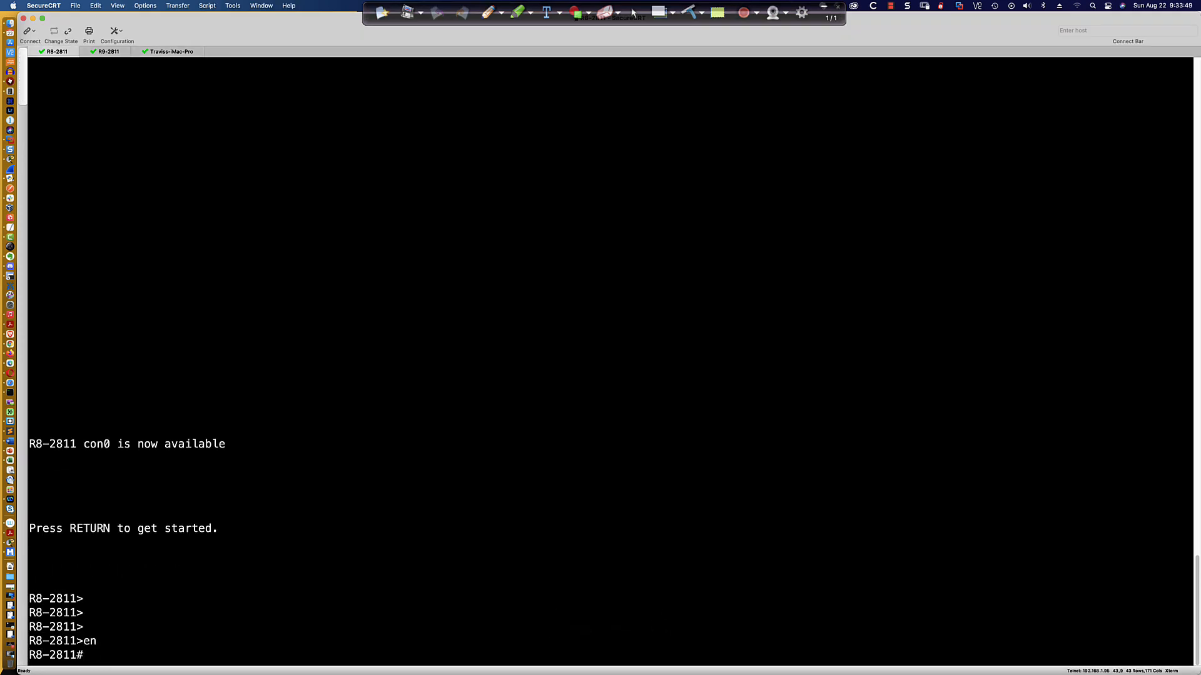
# Enter global configuration, start OSPF process 1, and set the router ID to 0.0.0.8.
pyautogui.write('conf t')
pyautogui.press('Return')
pyautogui.write('router os')
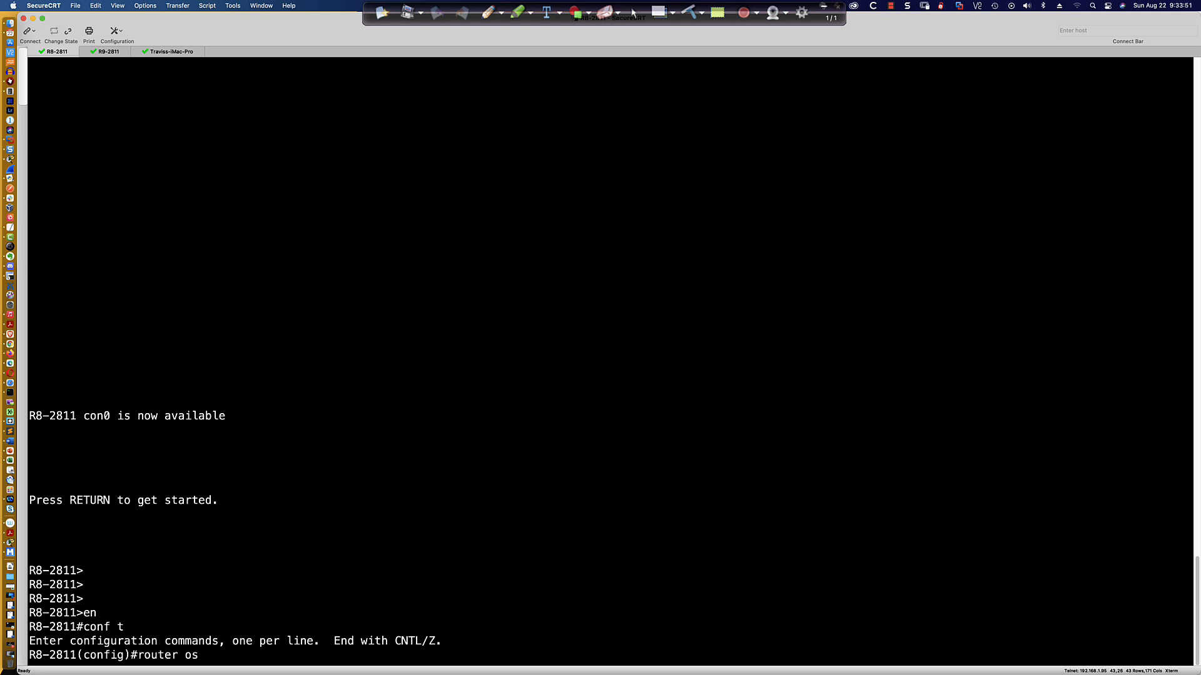
pyautogui.write('pf 1')
pyautogui.press('Return')
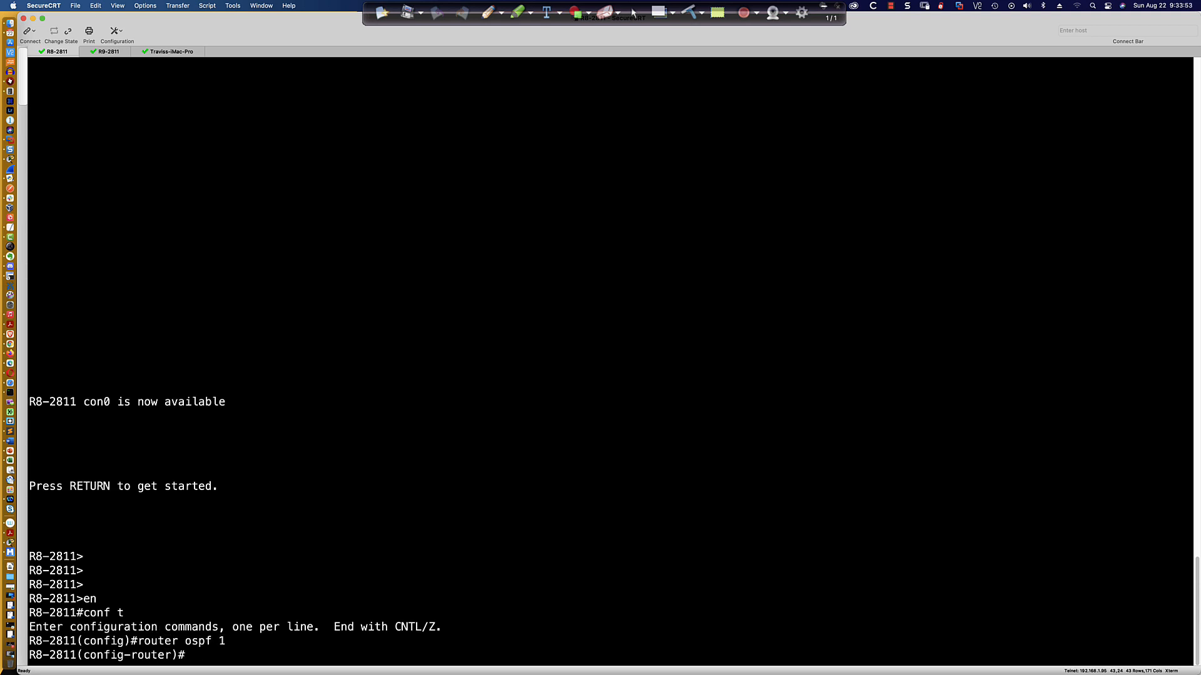
pyautogui.write('rout')
pyautogui.press('Tab')
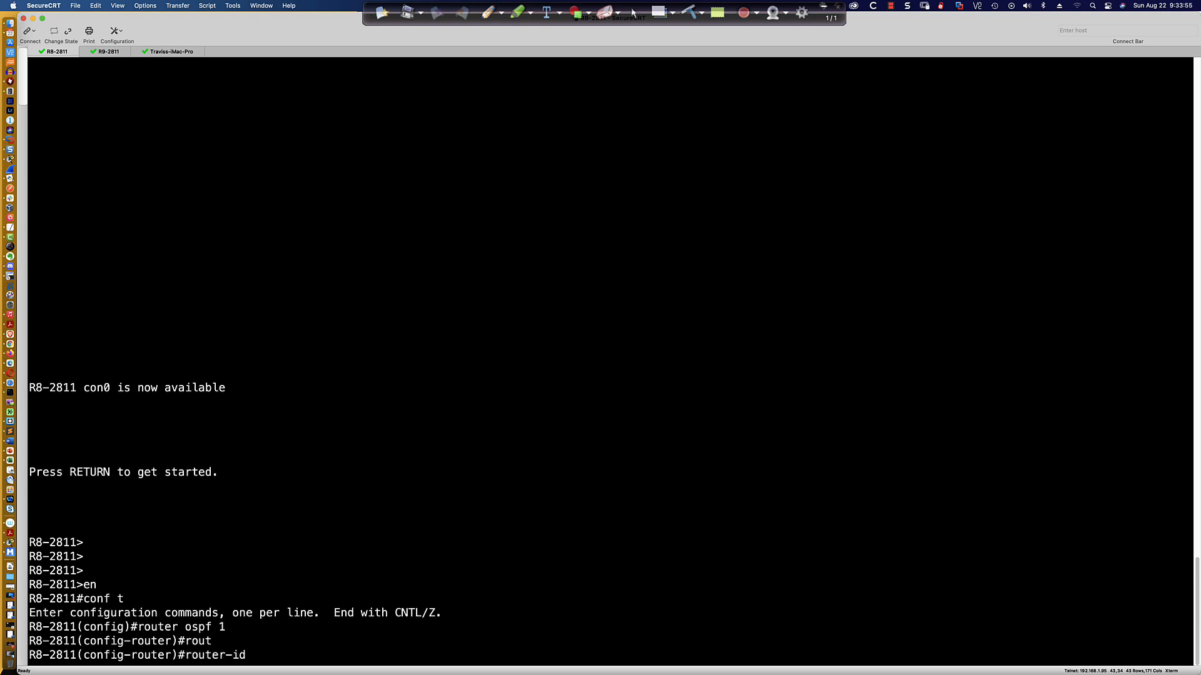
pyautogui.write('8.8.8.')
pyautogui.press('BackSpace')
pyautogui.press('BackSpace')
pyautogui.press('BackSpace')
pyautogui.press('BackSpace')
pyautogui.write('0.0.0.8')
pyautogui.press('Return')
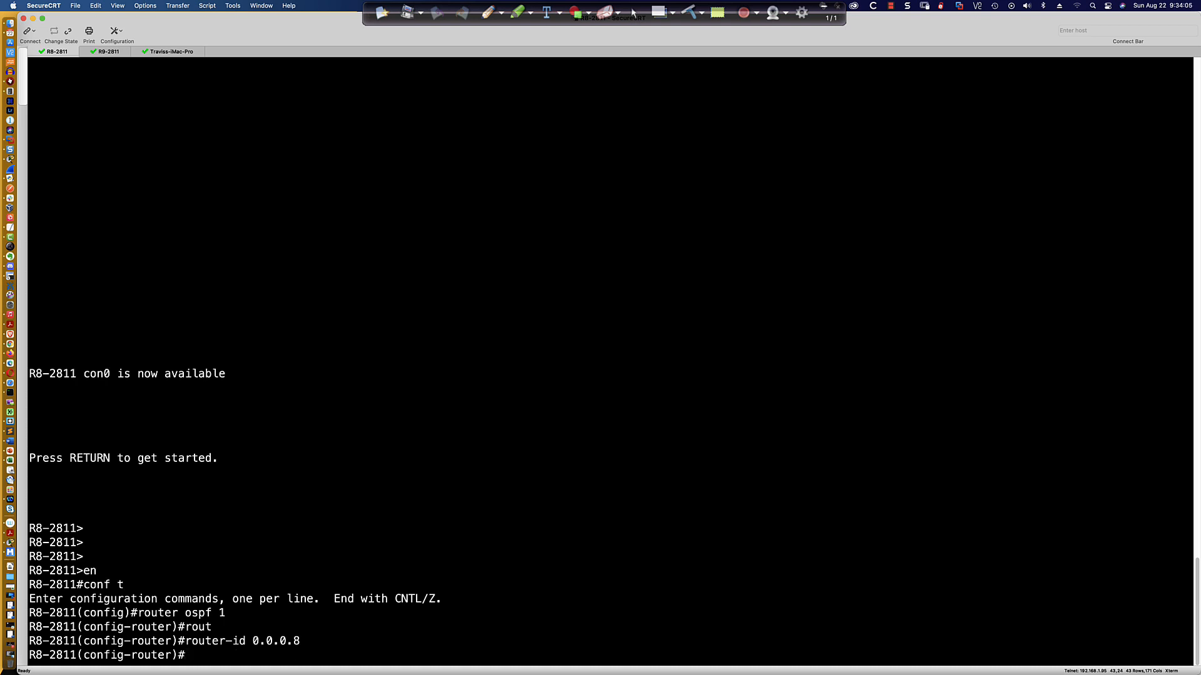
# Enable OSPF process 1 in area 0 on interface Serial0/0/0.
pyautogui.write('int s0/0/0')
pyautogui.press('Return')
pyautogui.write('ip ospf 1')
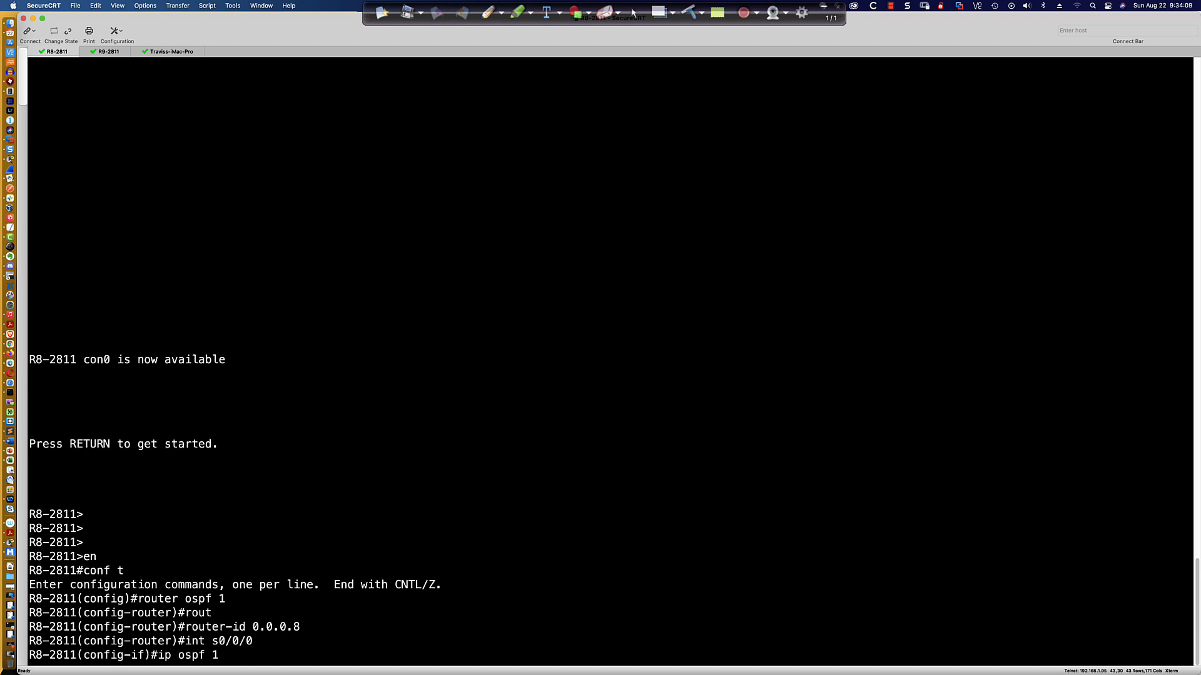
pyautogui.write(' area 0')
pyautogui.press('Return')
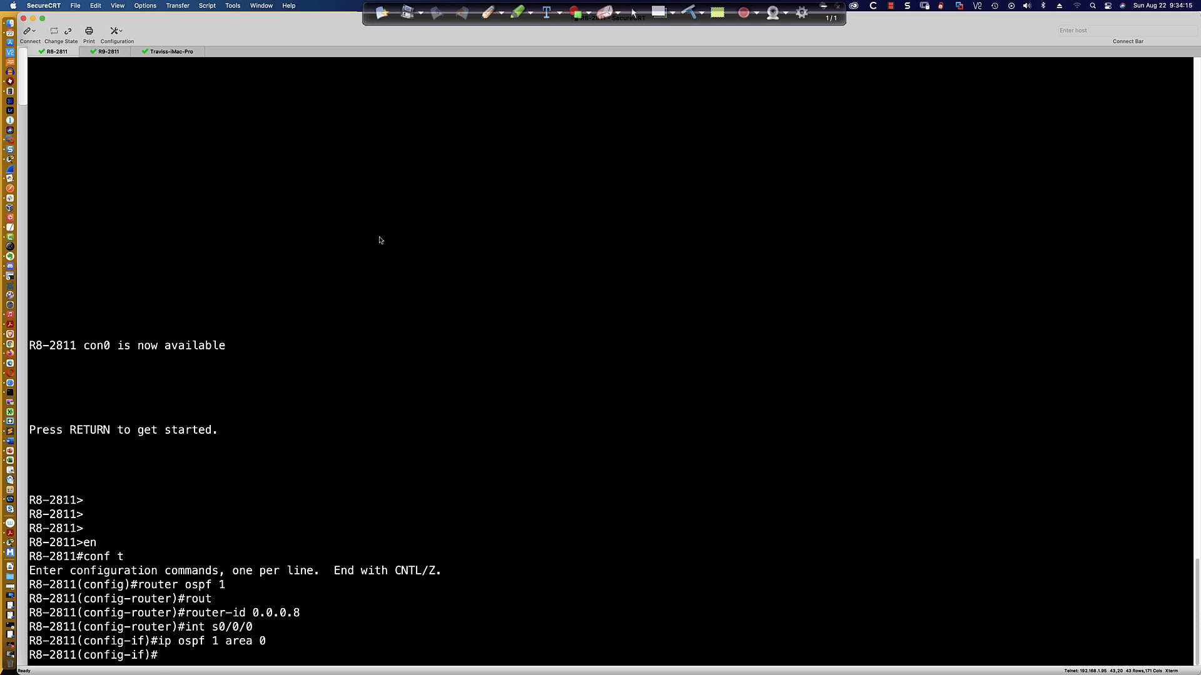
# Display the brief OSPF interface summary from interface configuration mode.
pyautogui.write('do sh ip ospf inter bri')
pyautogui.press('Return')
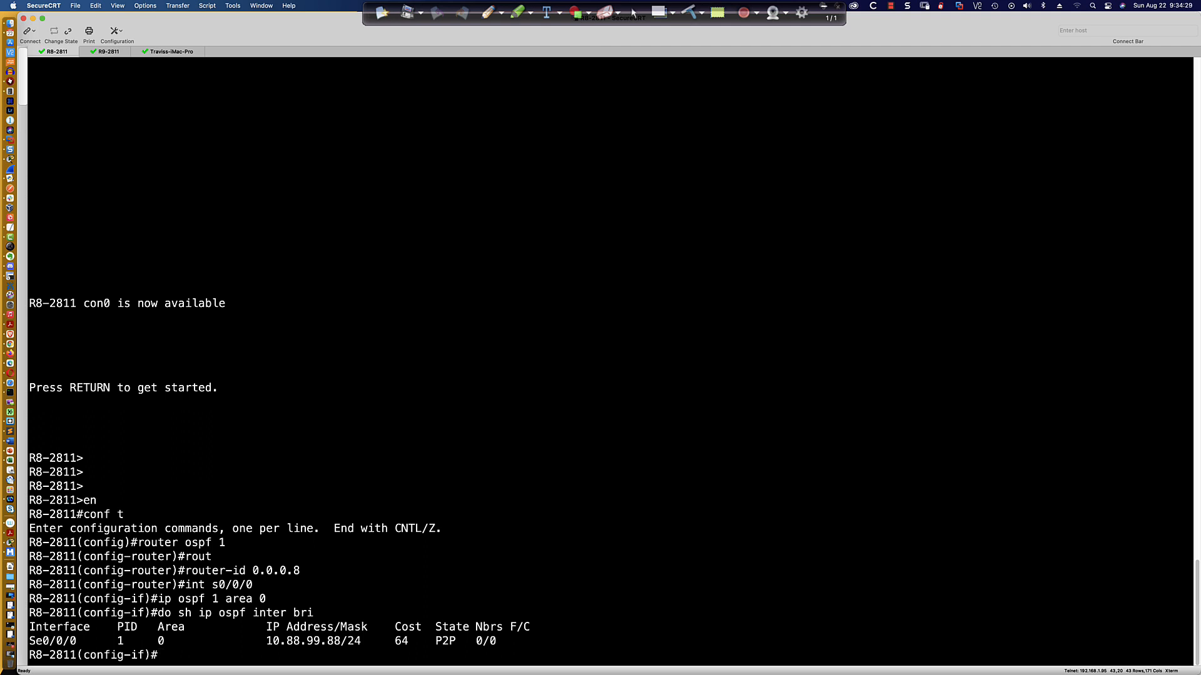
# Display the OSPF details for Serial0/0/0 and highlight the timer intervals line.
pyautogui.write('do sh ip ospf inter s0/0/0')
pyautogui.press('Return')
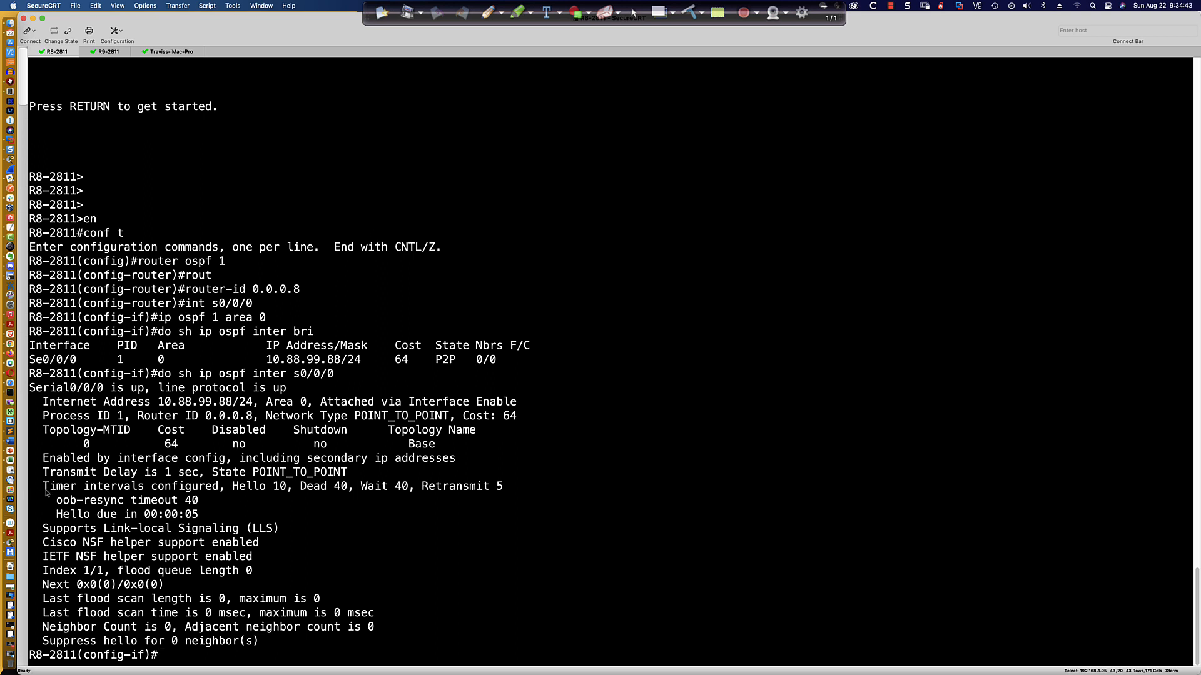
pyautogui.moveTo(44, 491); pyautogui.dragTo(505, 490)
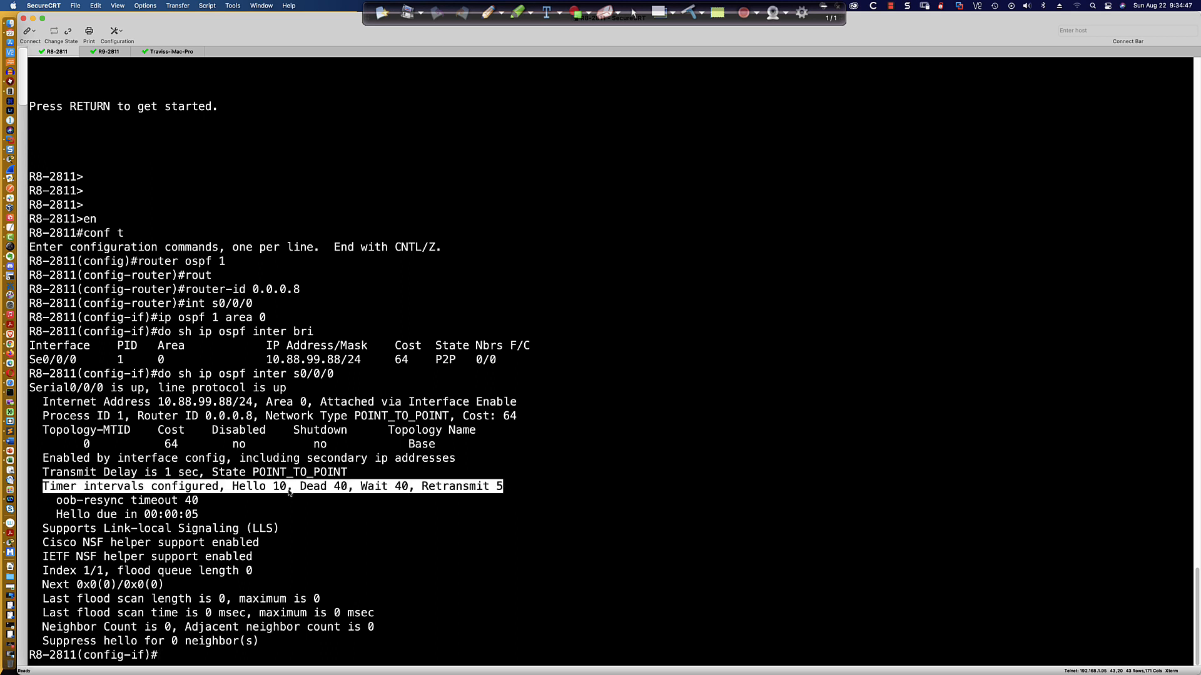
# Compare R1's OSPF timer intervals in Packet Tracer with the real router's Serial0/0/0 timers.
pyautogui.press('super+Tab')
pyautogui.press('super+Tab')
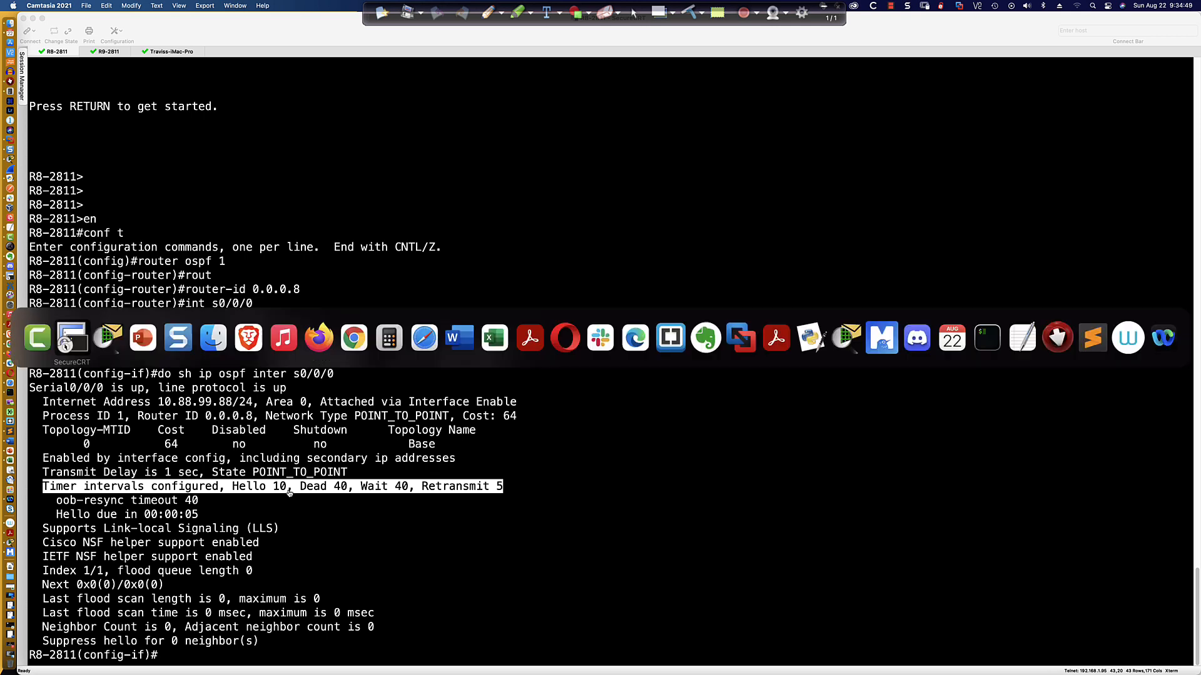
pyautogui.press('super+Tab')
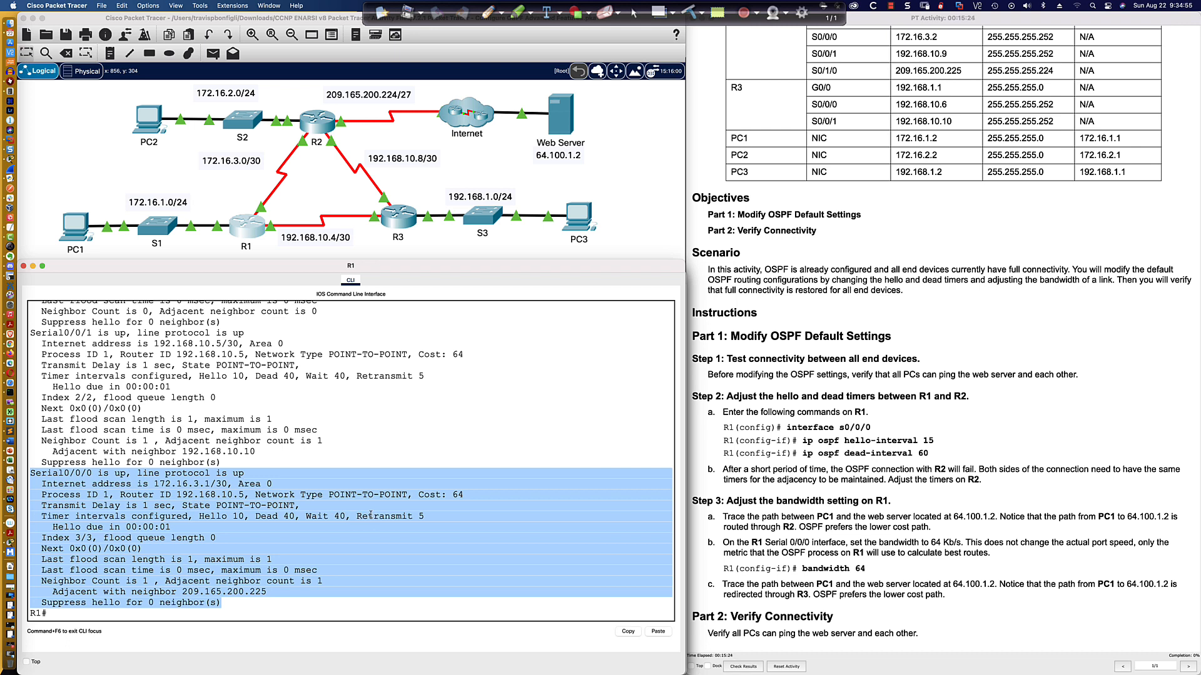
pyautogui.press('super+Tab')
pyautogui.press('super+Tab')
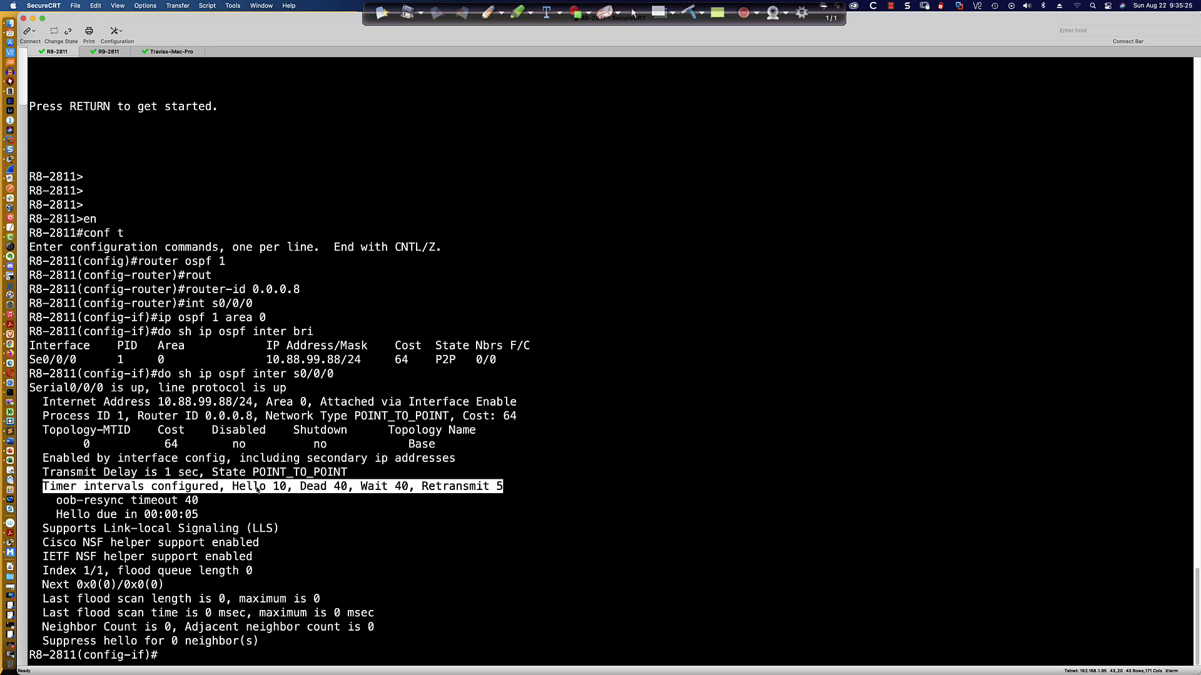
pyautogui.moveTo(293, 487); pyautogui.dragTo(354, 488)
pyautogui.click(343, 498)
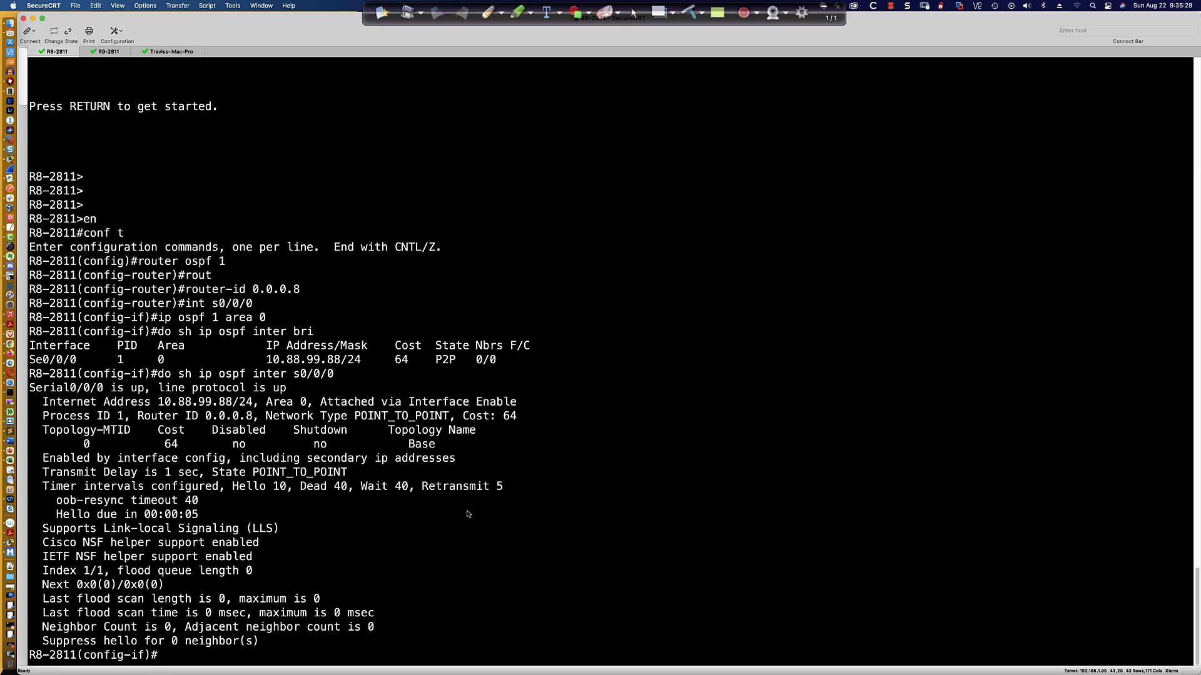
# Exit configuration mode and enable OSPF packet debugging with debug ip ospf packet.
pyautogui.write('end')
pyautogui.press('Return')
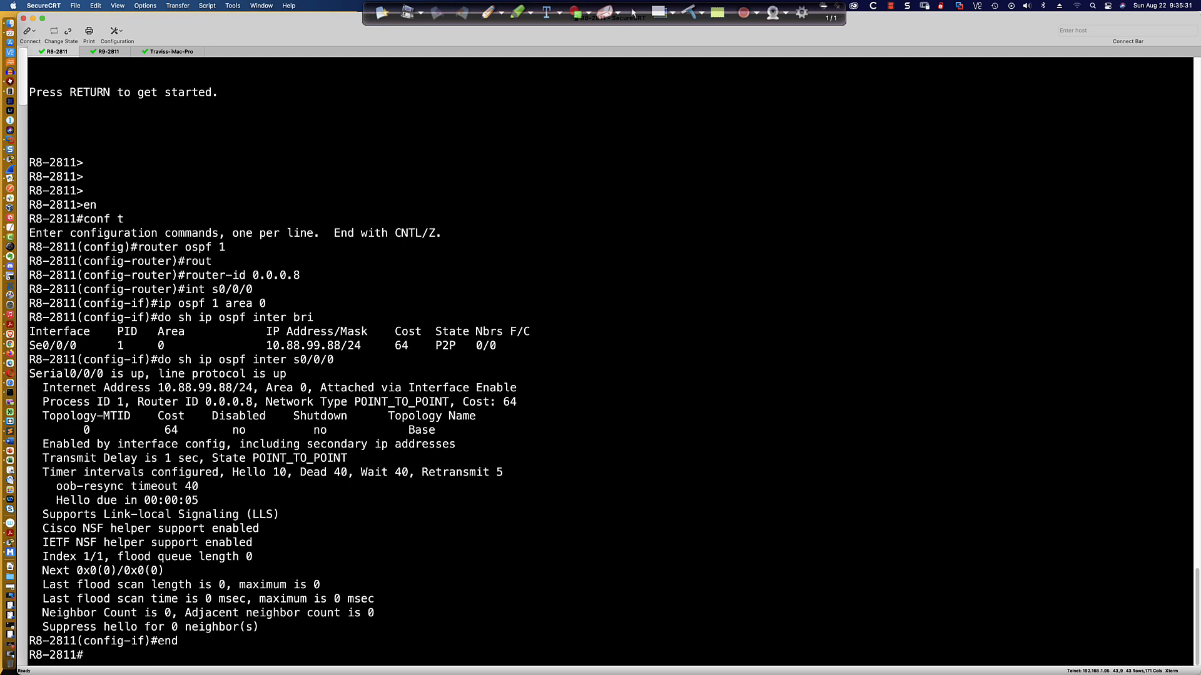
pyautogui.write('debug ip')
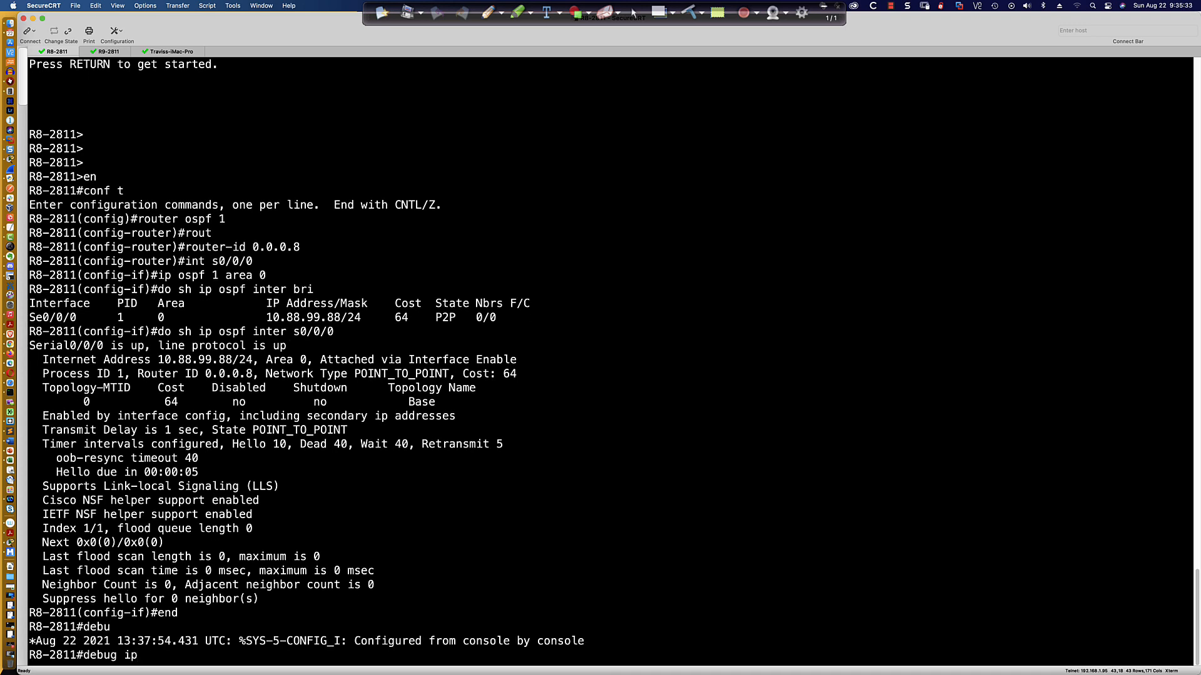
pyautogui.write(' ospf pac')
pyautogui.press('Tab')
pyautogui.press('BackSpace')
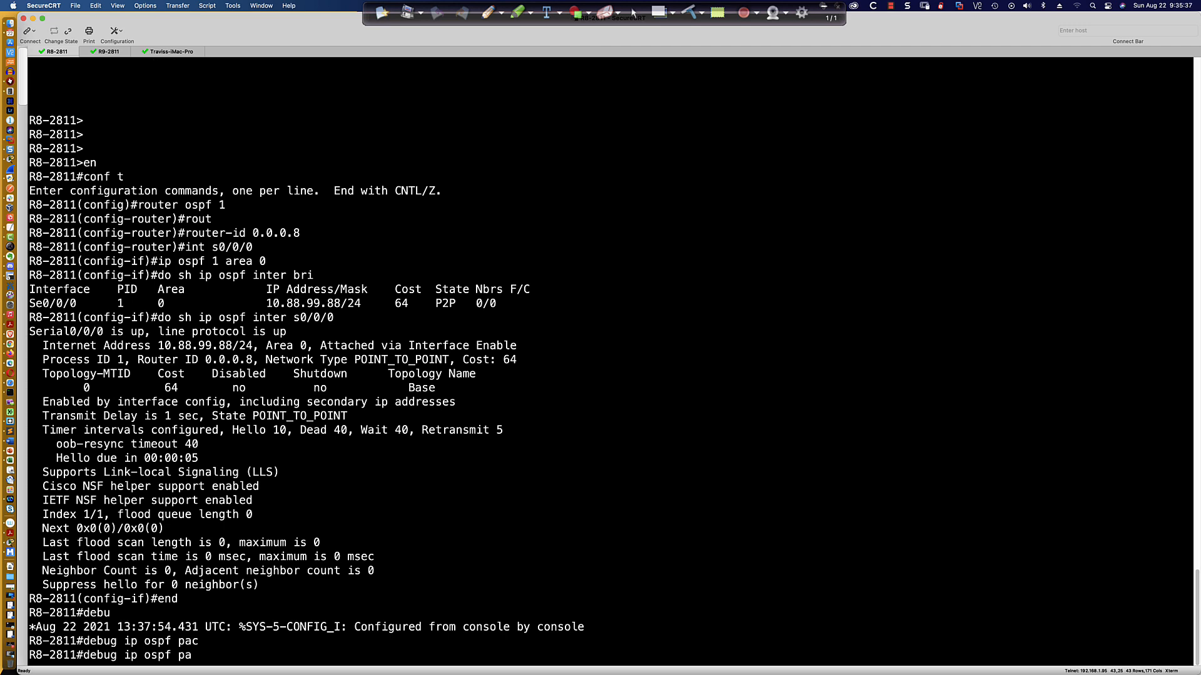
pyautogui.write('cket ?')
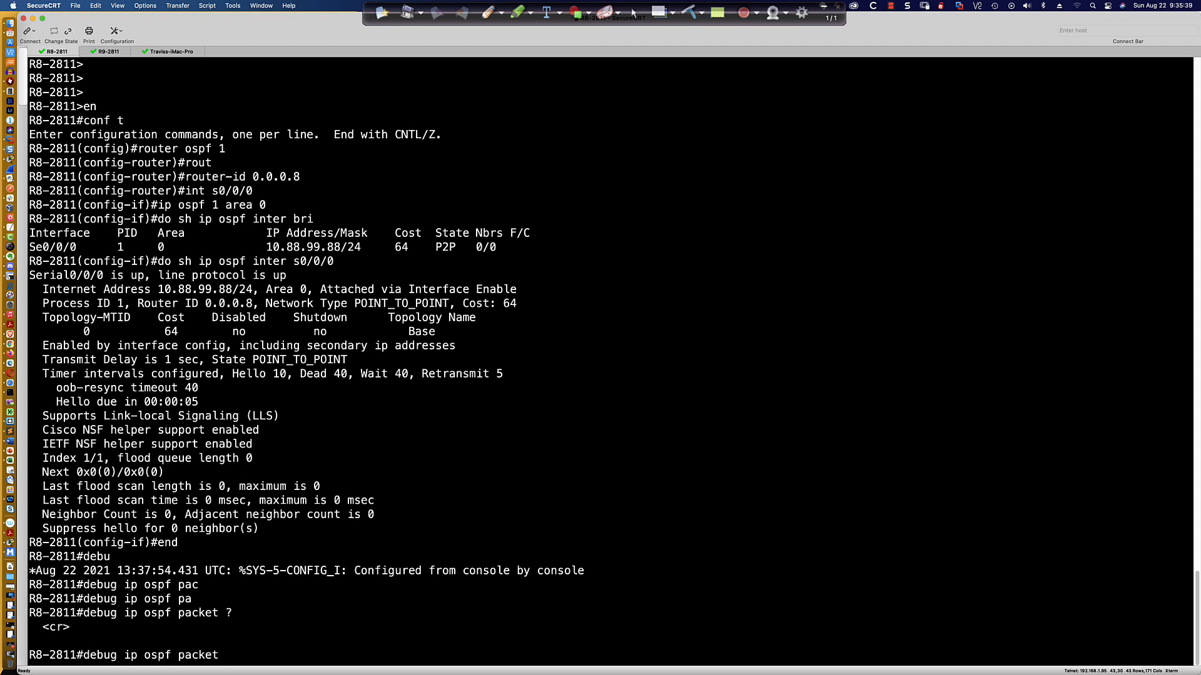
pyautogui.press('Return')
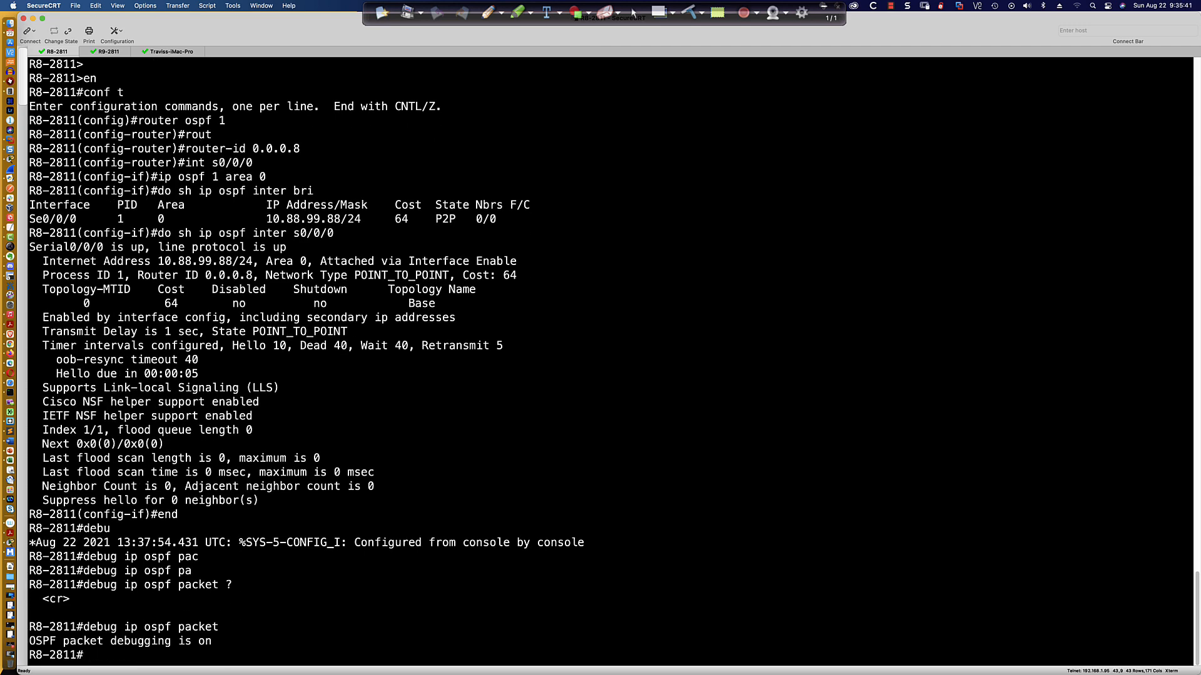
# Enable OSPF hello debugging with debug ip ospf hello, checking the available debug ip ospf options first.
pyautogui.write('debug ip sopf ?')
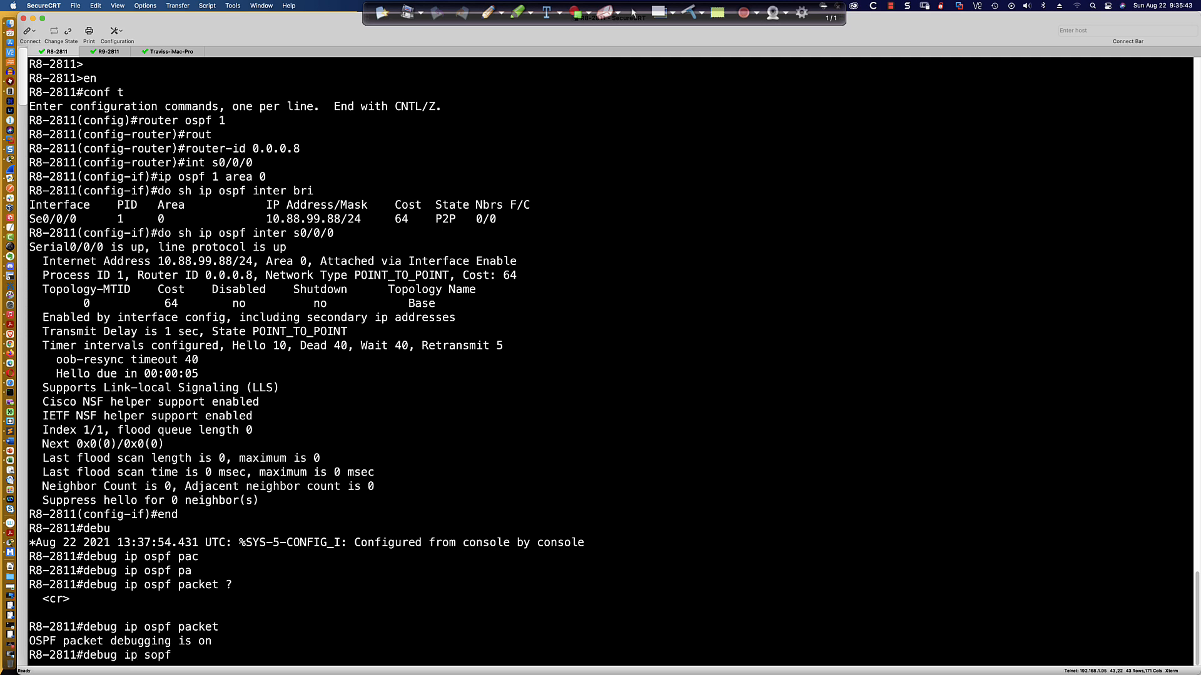
pyautogui.press('BackSpace')
pyautogui.press('BackSpace')
pyautogui.press('BackSpace')
pyautogui.press('BackSpace')
pyautogui.press('BackSpace')
pyautogui.write('ospf ')
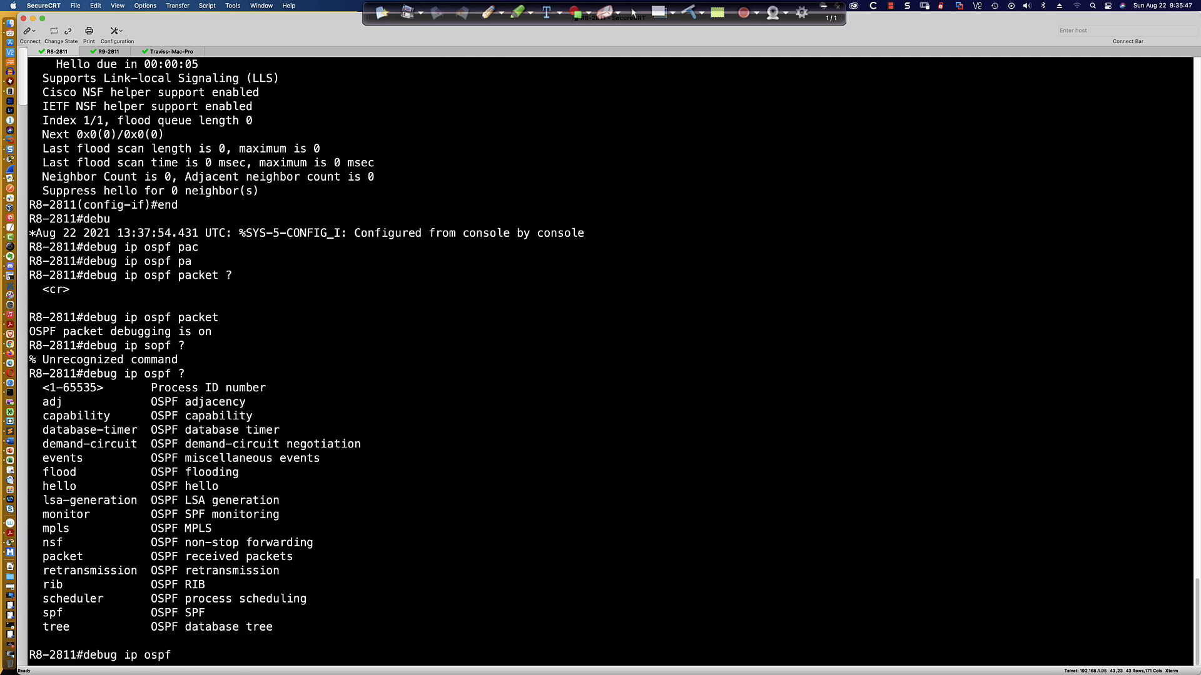
pyautogui.write('?hell')
pyautogui.press('Tab')
pyautogui.write('?')
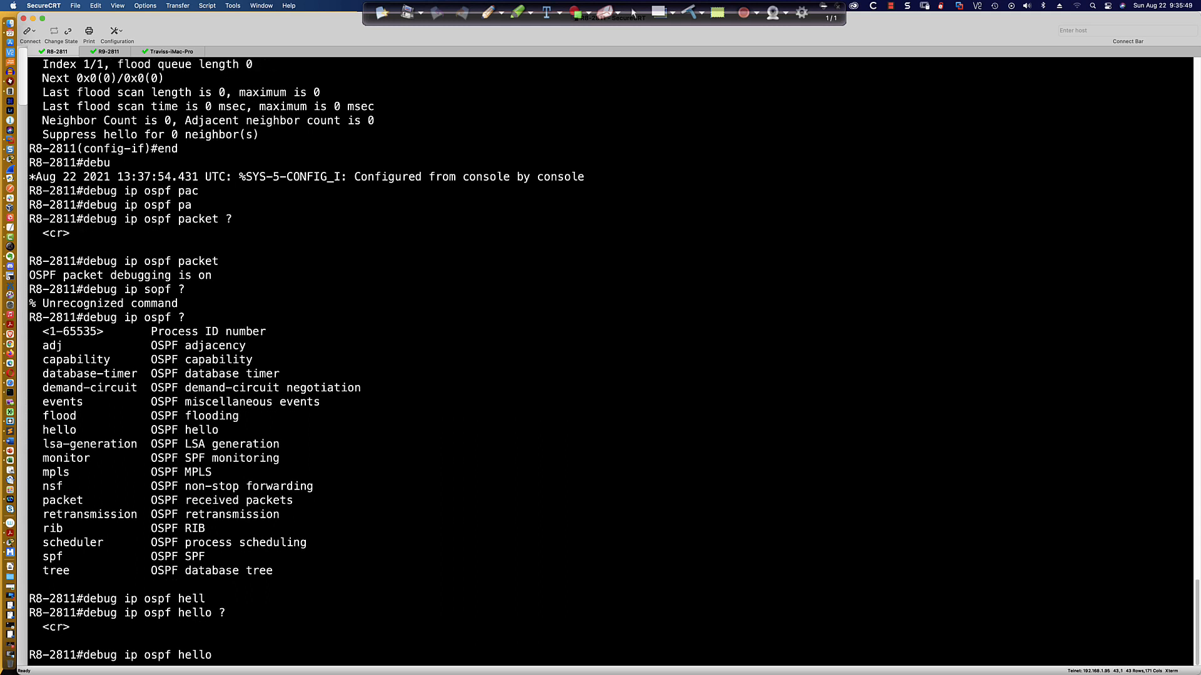
pyautogui.press('Return')
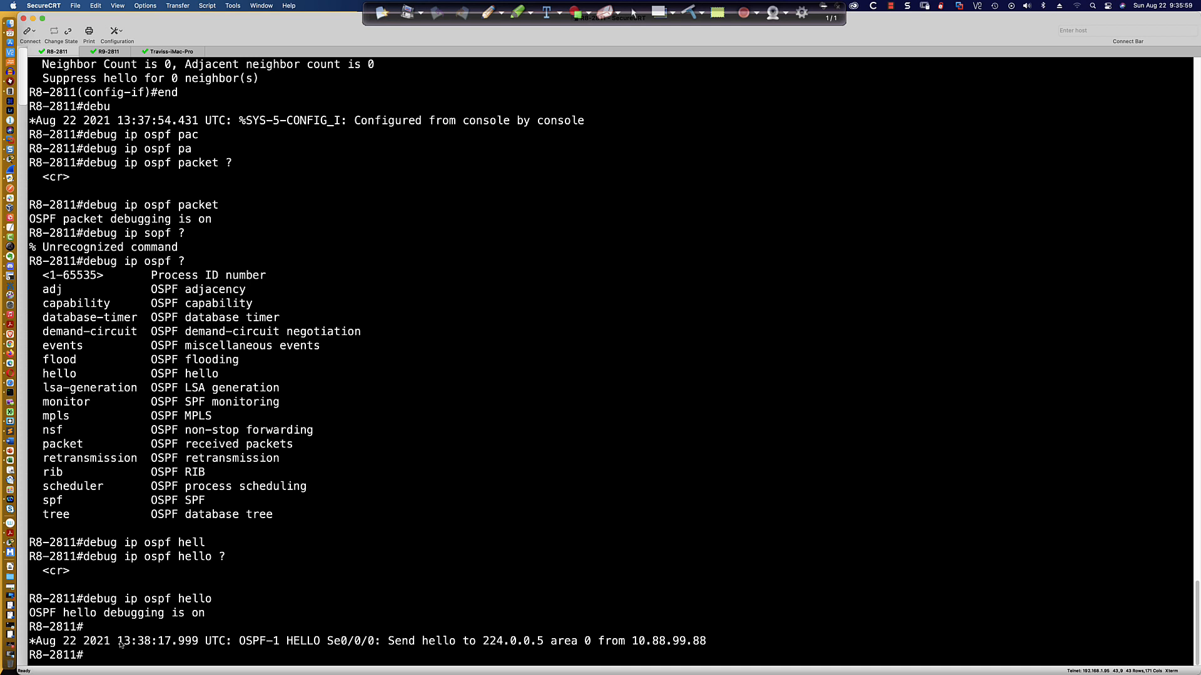
# Examine the hello debug messages, highlighting their timestamps, multicast destination and source address.
pyautogui.moveTo(118, 643); pyautogui.dragTo(198, 643)
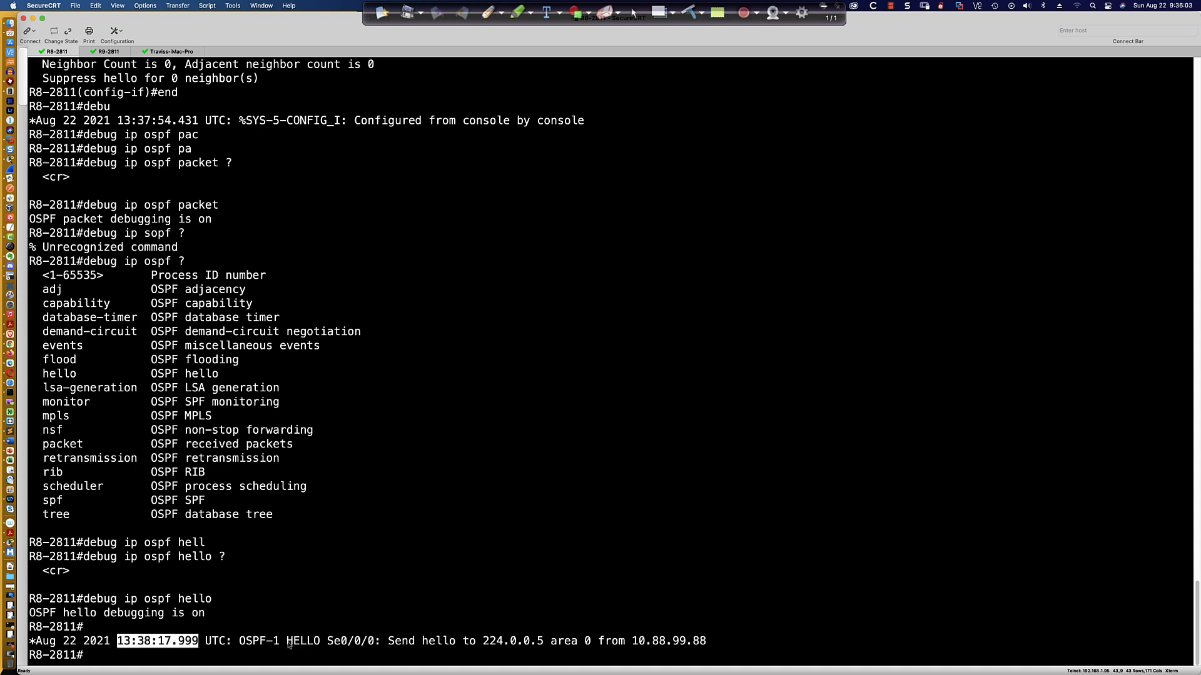
pyautogui.moveTo(241, 643); pyautogui.dragTo(673, 645)
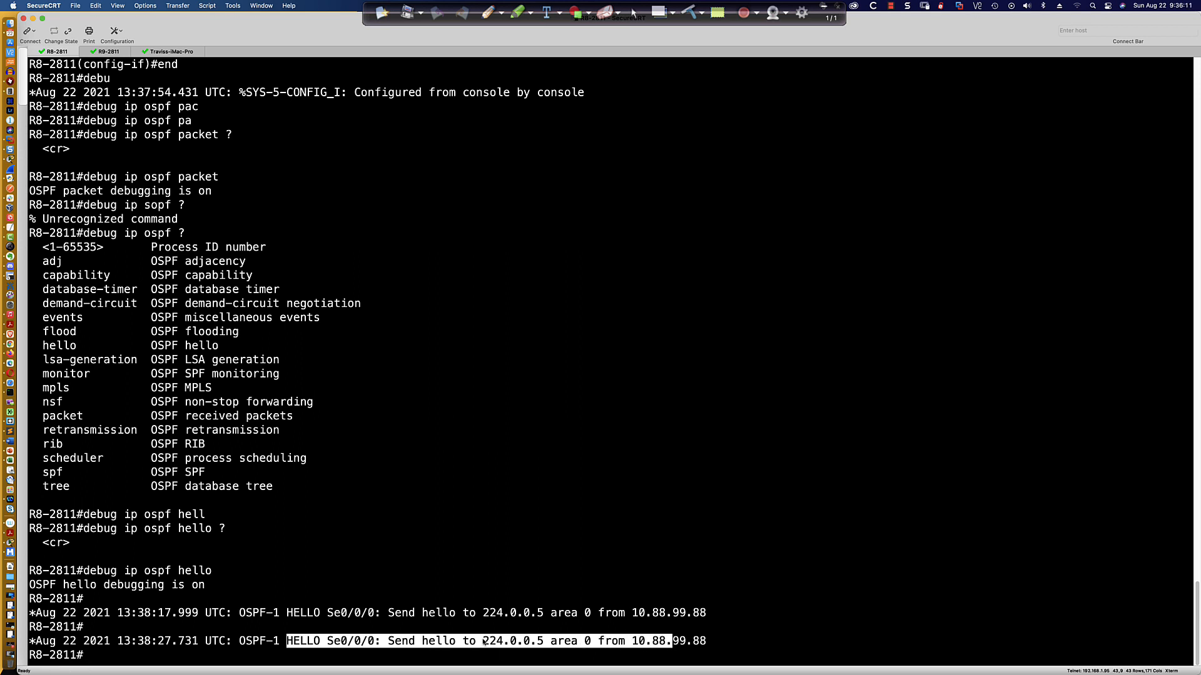
pyautogui.moveTo(484, 643); pyautogui.dragTo(546, 642)
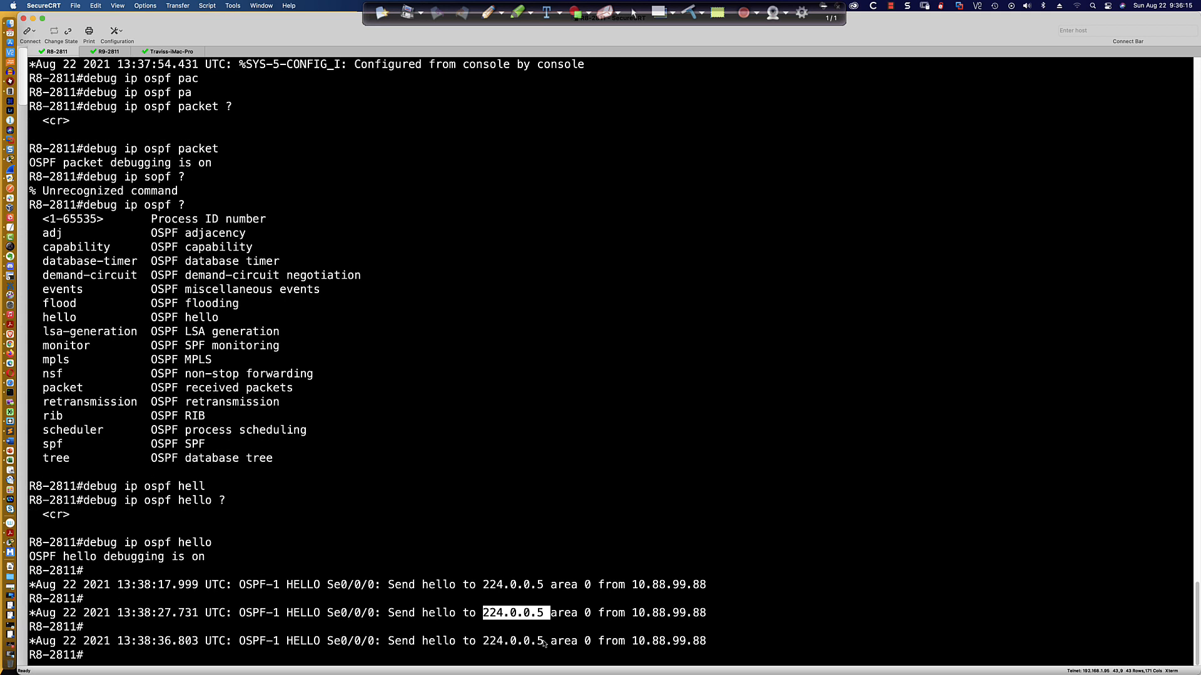
pyautogui.moveTo(482, 642); pyautogui.dragTo(529, 645)
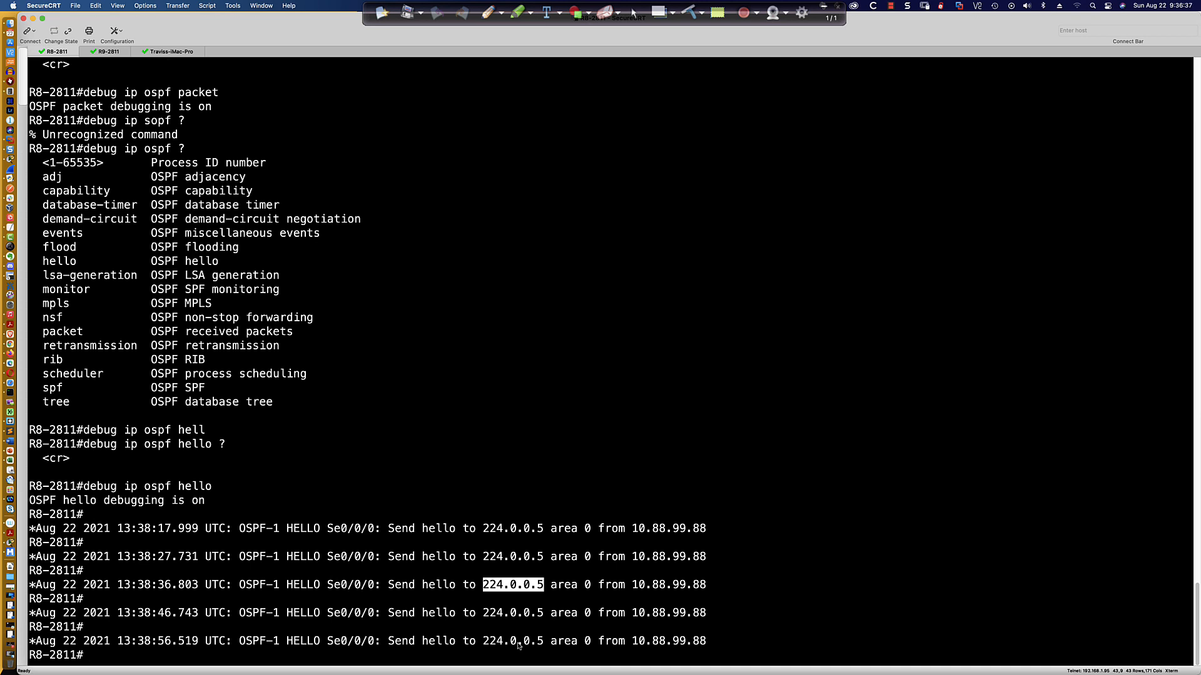
pyautogui.moveTo(544, 642); pyautogui.dragTo(706, 644)
pyautogui.click(703, 643)
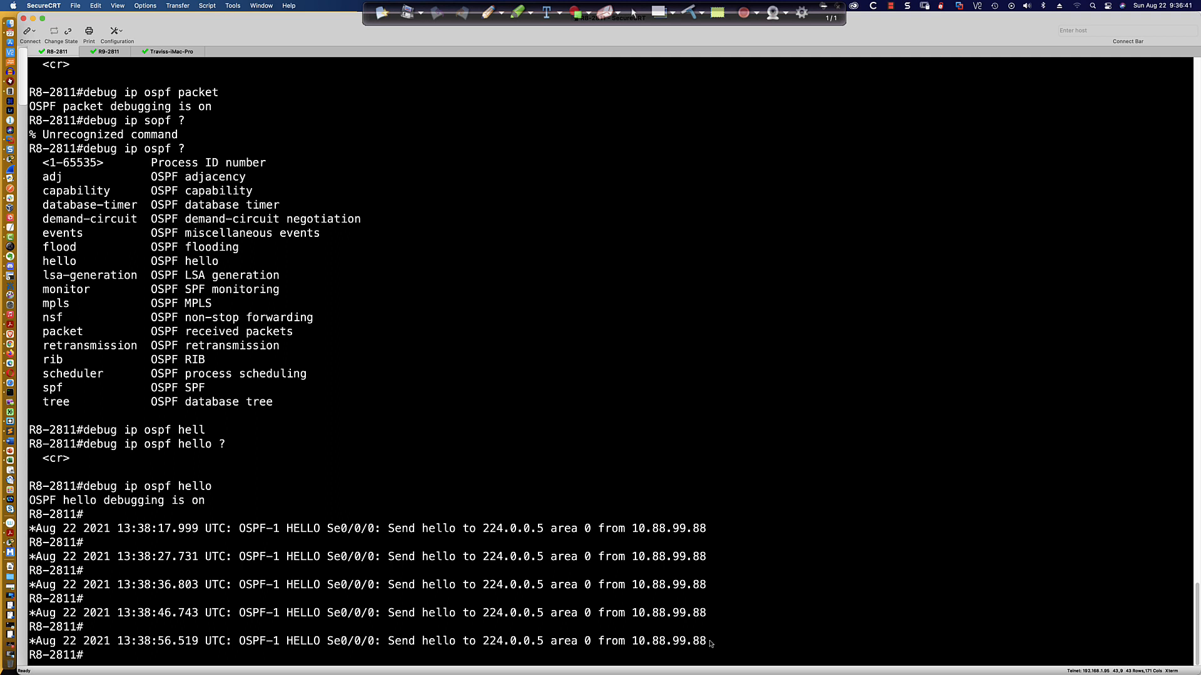
pyautogui.moveTo(632, 642); pyautogui.dragTo(711, 644)
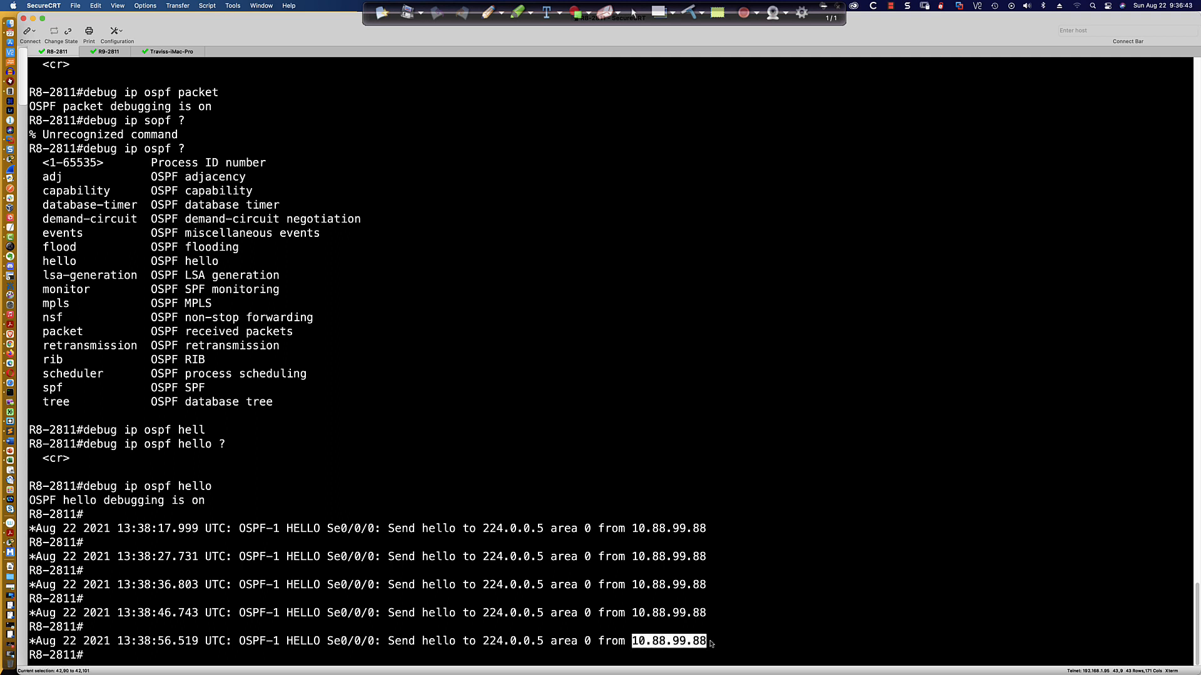
pyautogui.click(711, 644)
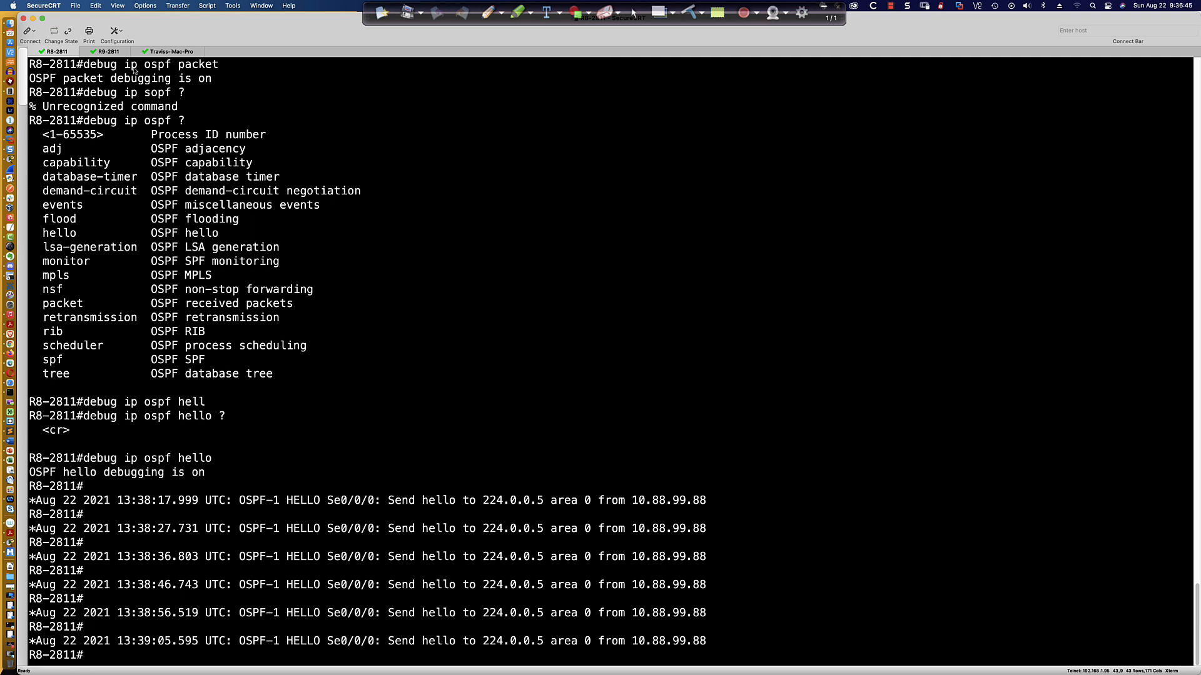
# Switch to the R9-2811 session and enter privileged EXEC mode.
pyautogui.click(113, 51)
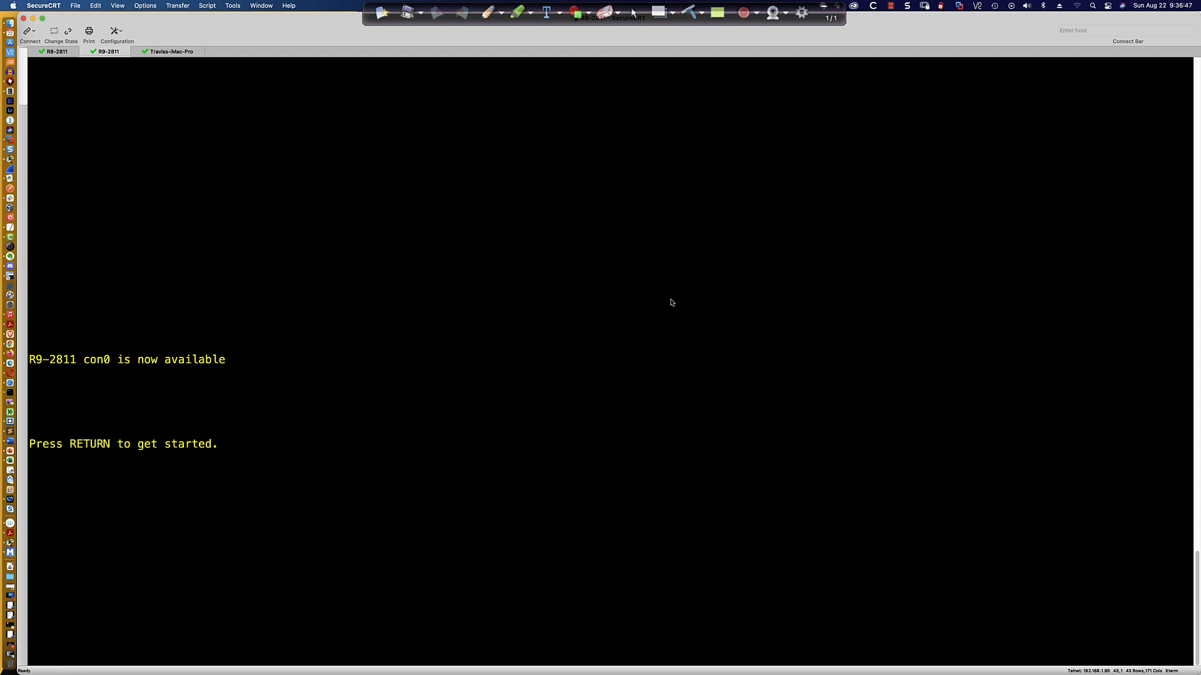
pyautogui.press('Return')
pyautogui.press('Return')
pyautogui.press('Return')
pyautogui.press('Return')
pyautogui.write('en')
pyautogui.press('Return')
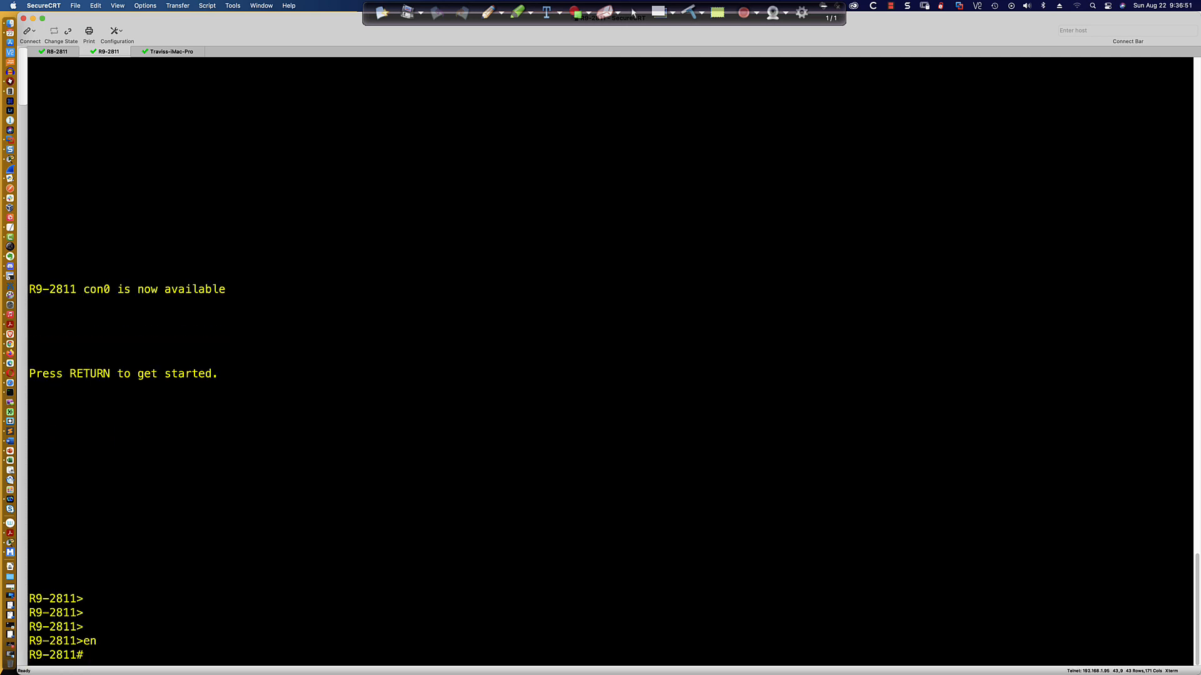
# Start OSPF process 99 from configuration mode and set its router ID to 0.0.0.9.
pyautogui.write('conf t')
pyautogui.press('Return')
pyautogui.write('router')
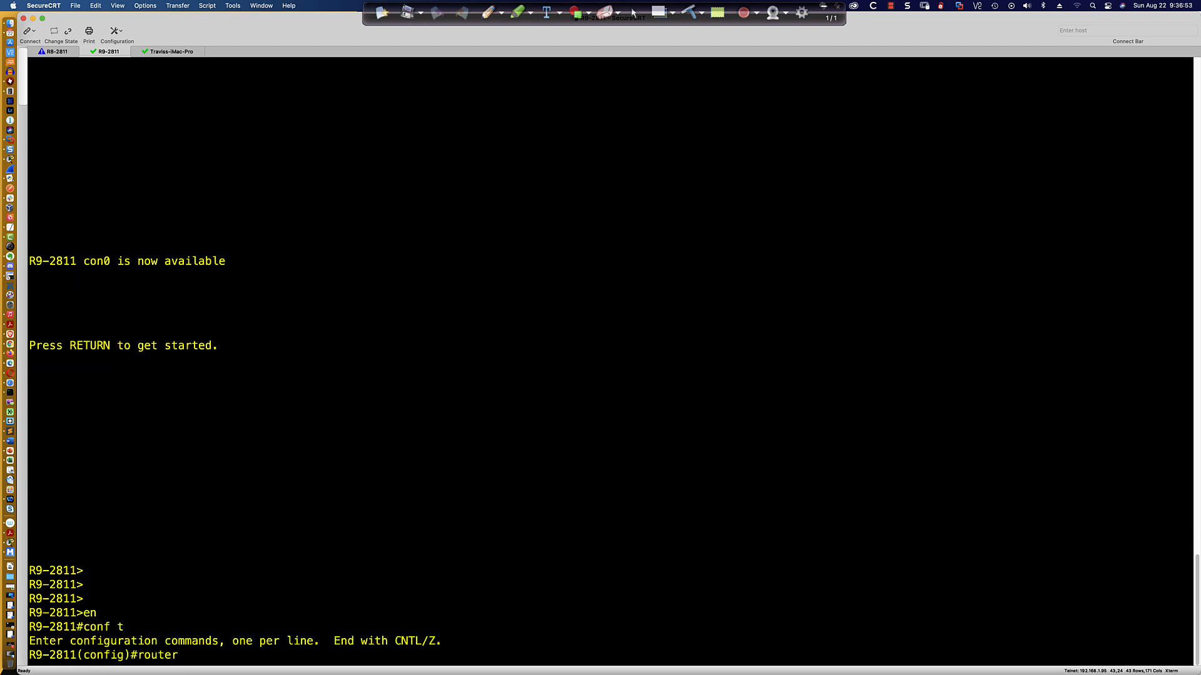
pyautogui.write('ospf 99')
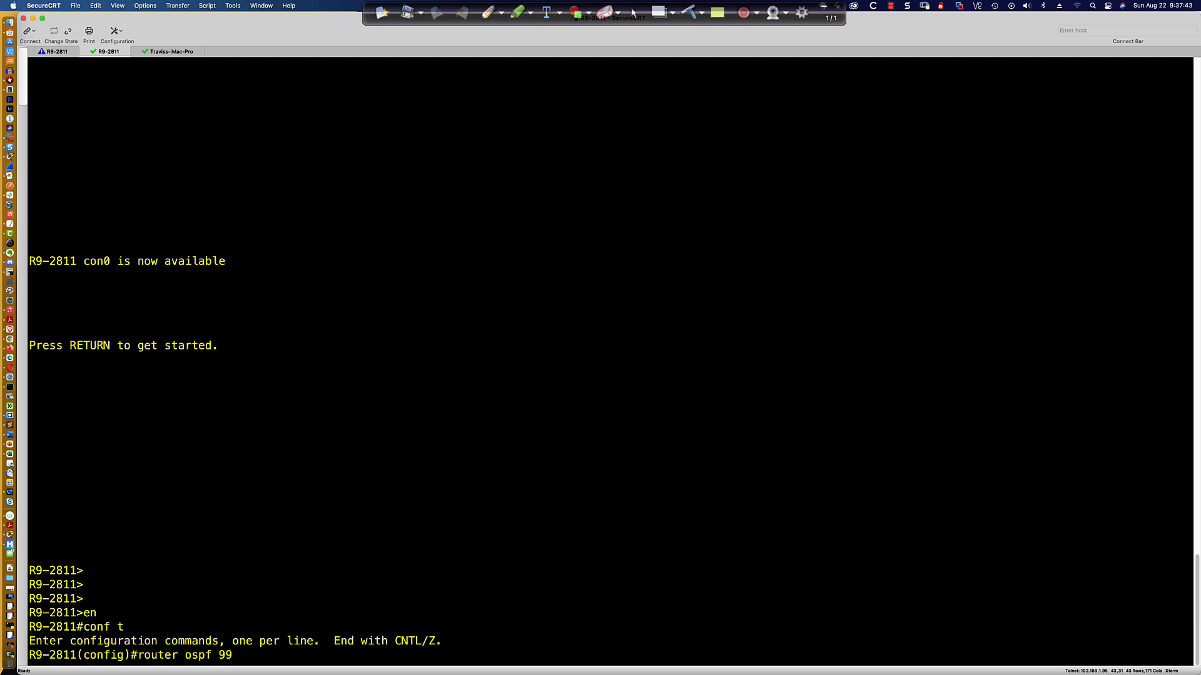
pyautogui.press('Return')
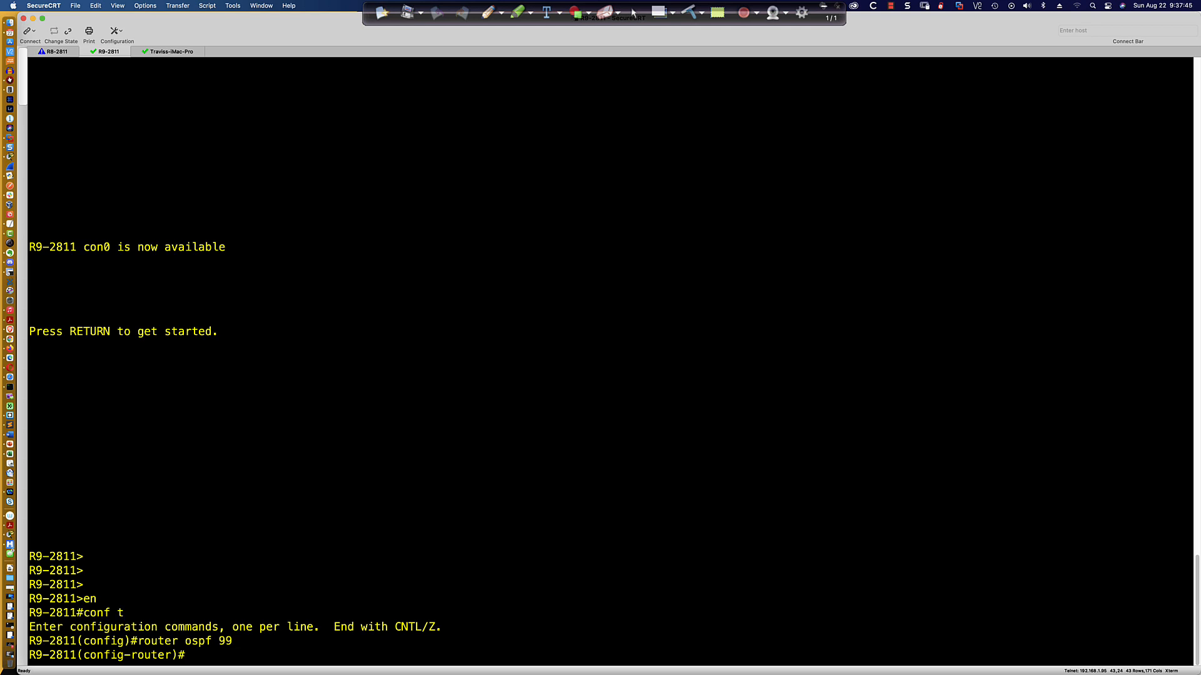
pyautogui.write('rout')
pyautogui.press('Tab')
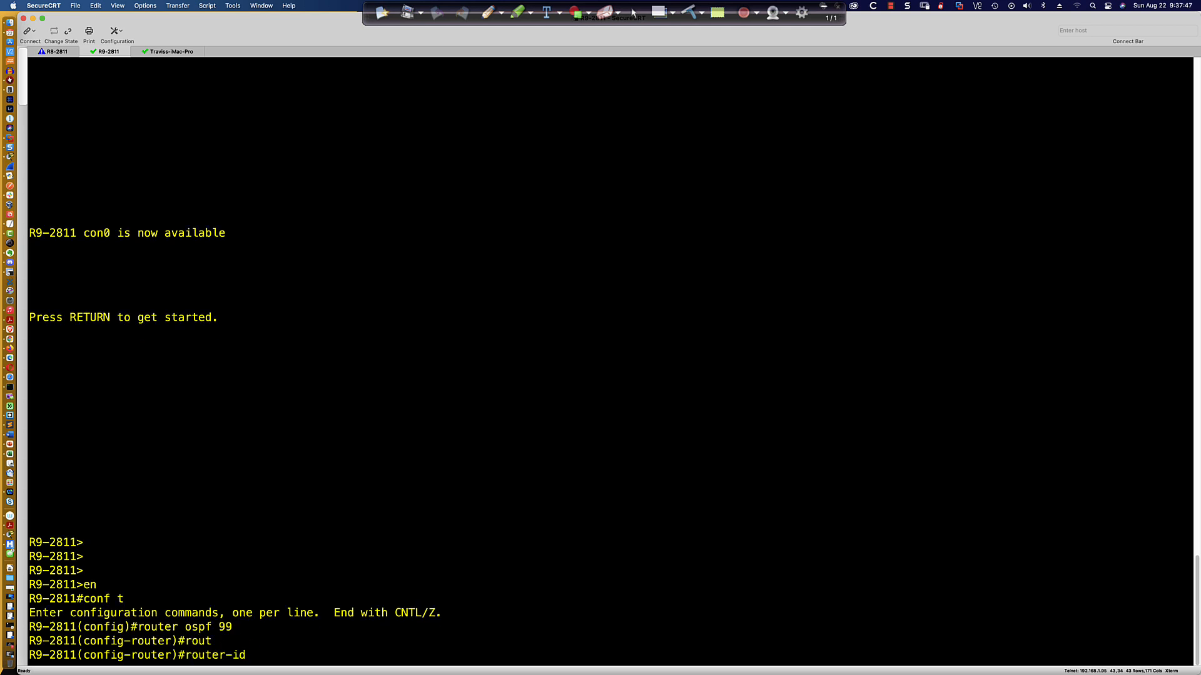
pyautogui.write('0.0.0.9')
pyautogui.press('Return')
# Enable OSPF process 1 in area 0 on interface Serial0/0/0.
pyautogui.write('int s9')
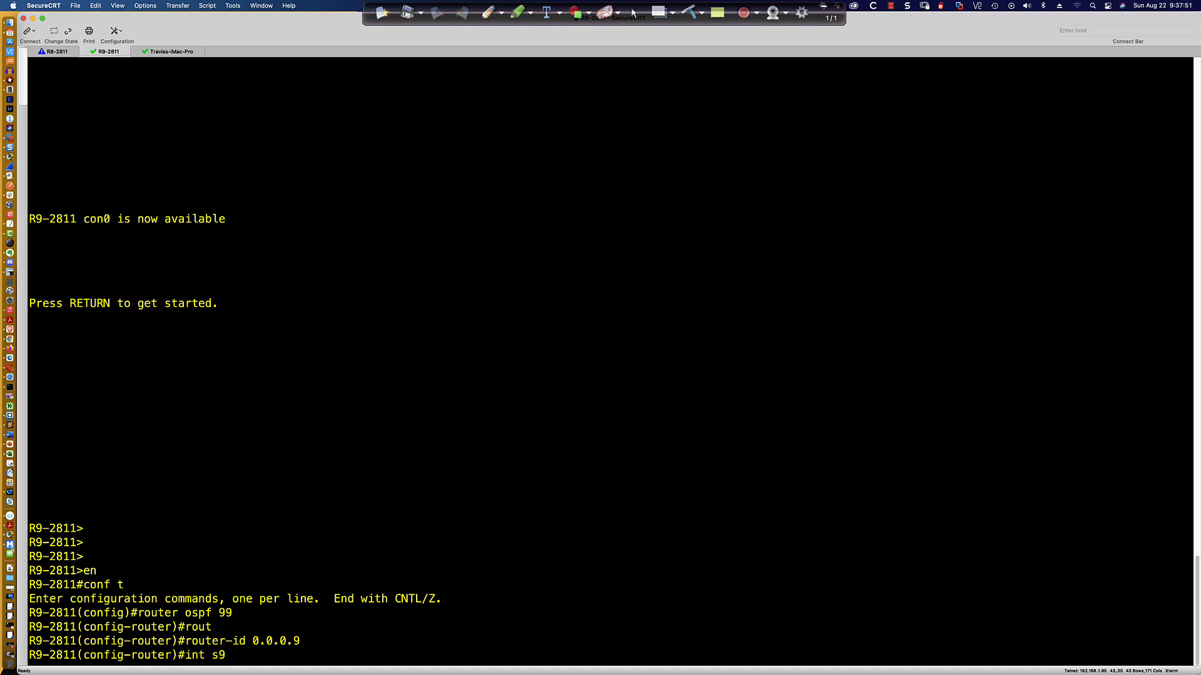
pyautogui.write('/0/0')
pyautogui.press('Return')
pyautogui.write('ip')
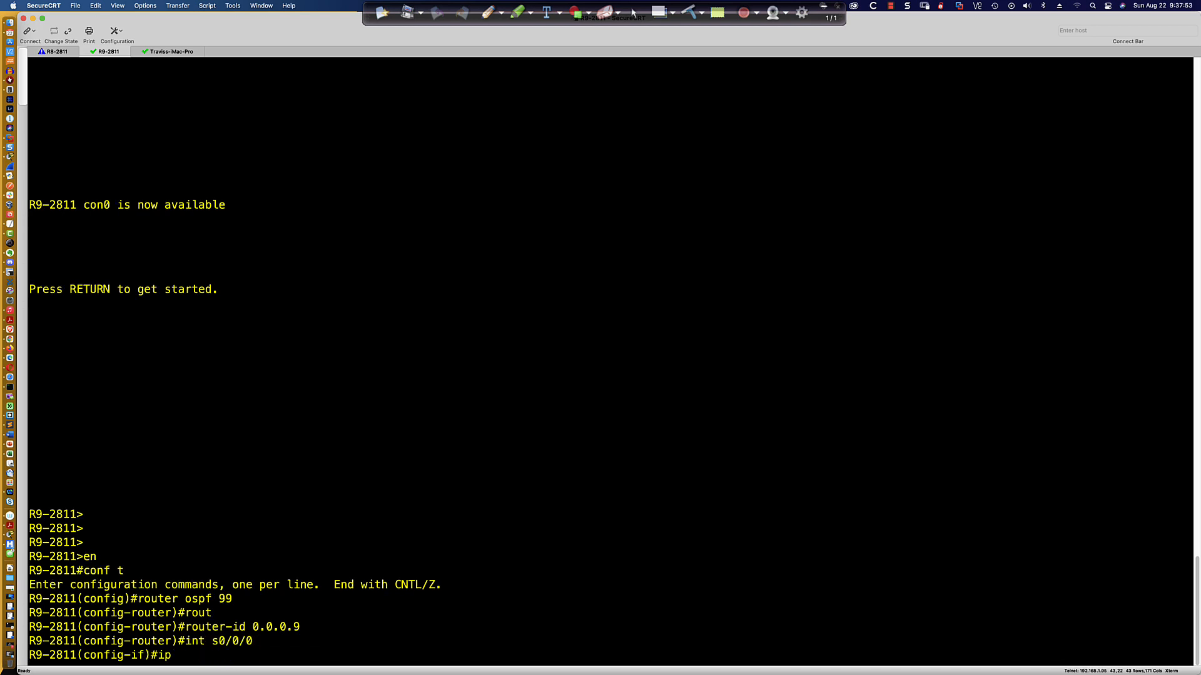
pyautogui.write(' ospf 1 area 0')
pyautogui.press('Return')
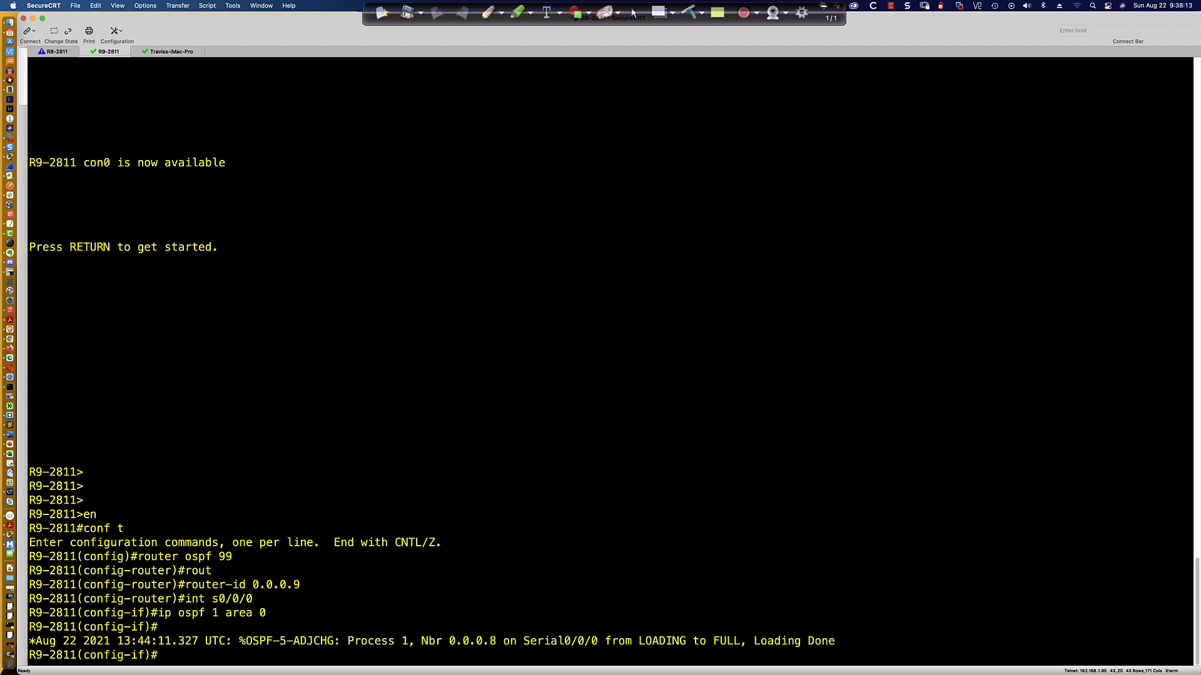
# Display the OSPF details for Serial0/0/0 and highlight the timer intervals line.
pyautogui.write('do sh ip ospf int s0/')
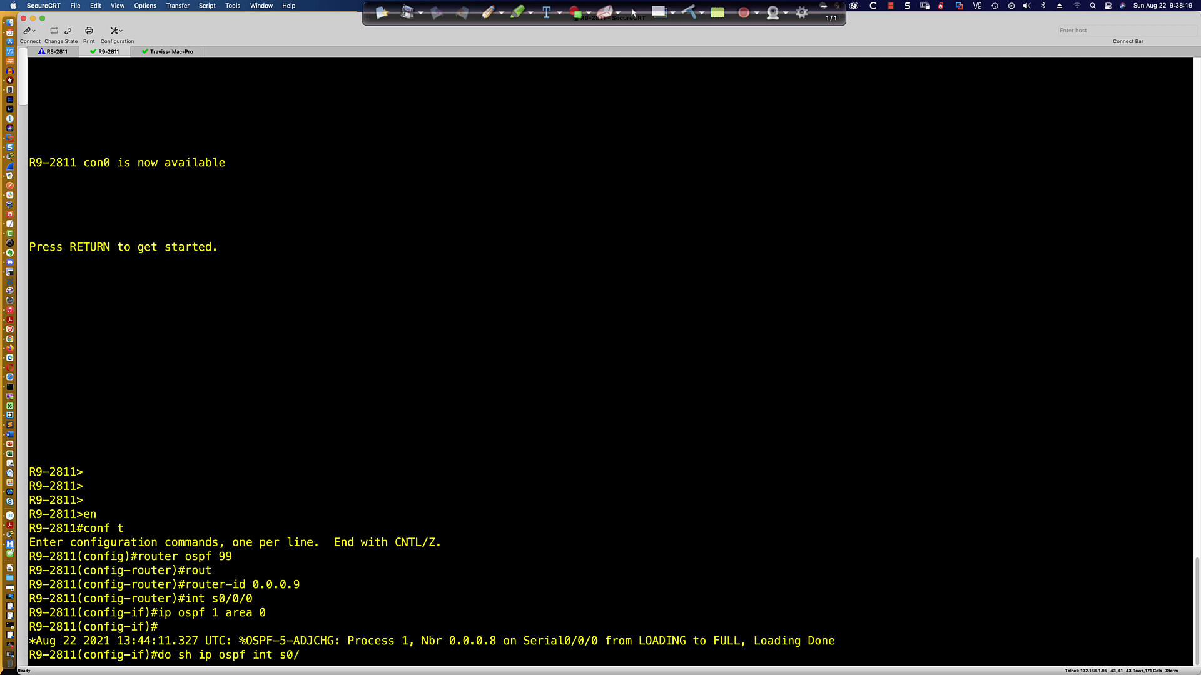
pyautogui.write('0/0')
pyautogui.press('Return')
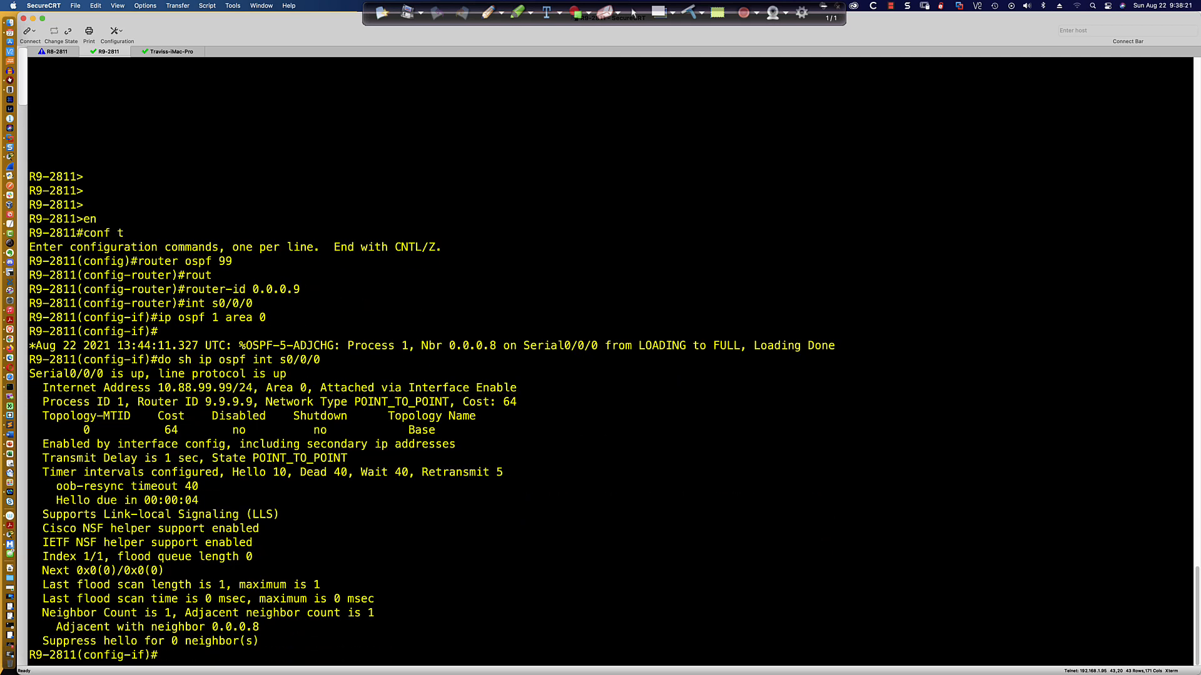
pyautogui.moveTo(232, 474); pyautogui.dragTo(350, 475)
# List the interface-level ip ospf options and highlight the dead-interval and hello-interval entries.
pyautogui.click(558, 546)
pyautogui.write('ip ospf ?')
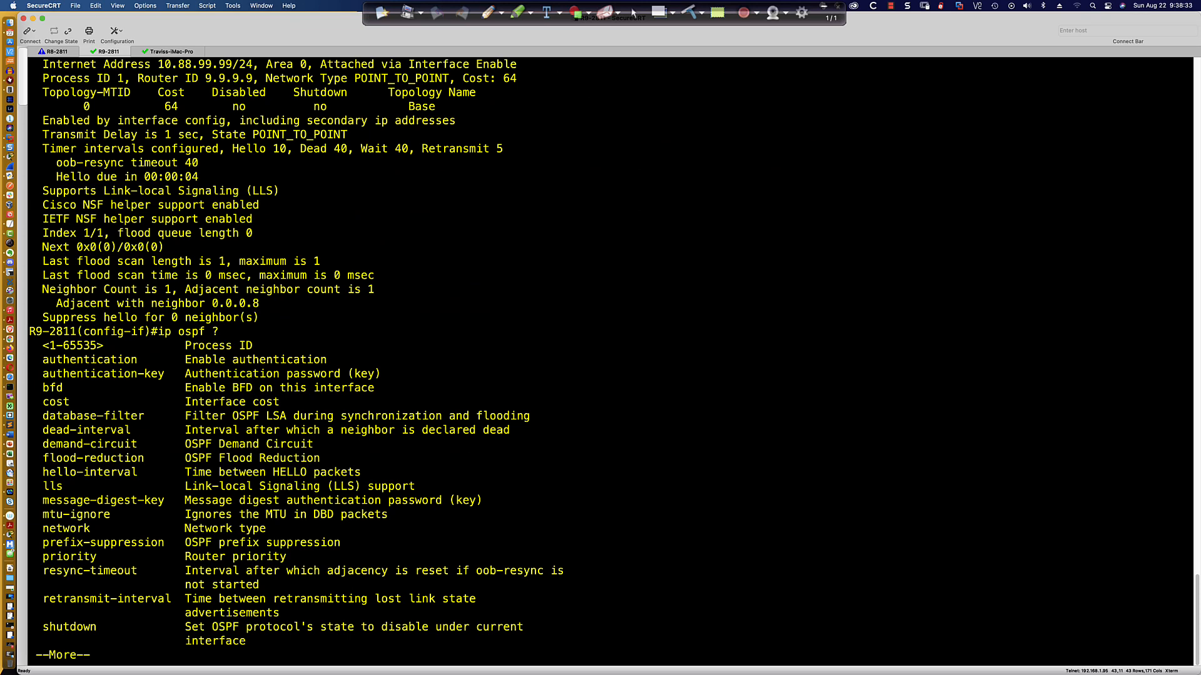
pyautogui.press('Return')
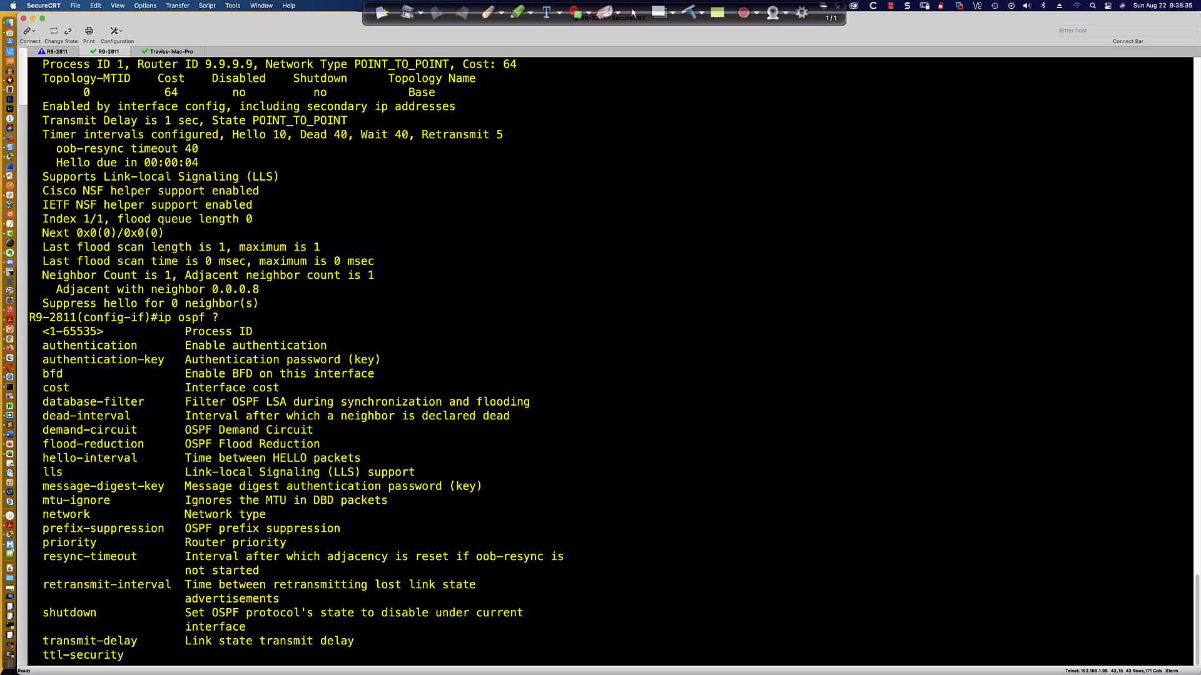
pyautogui.press('Return')
pyautogui.write('1 ?')
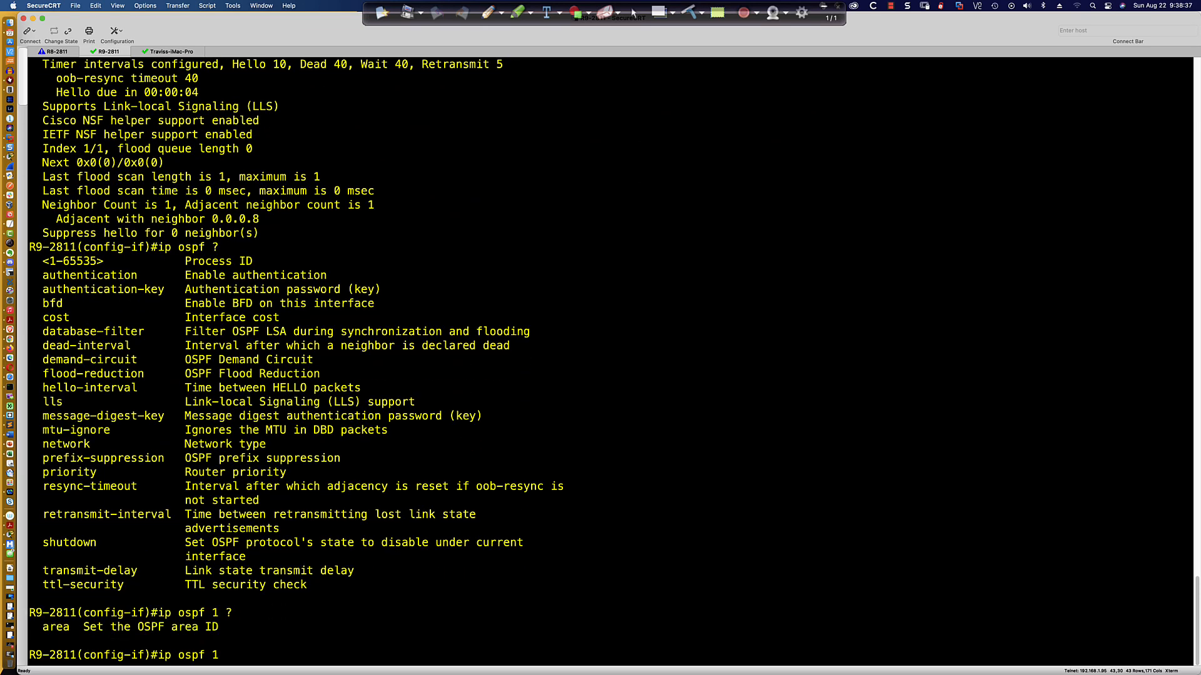
pyautogui.write('area')
pyautogui.press('BackSpace')
pyautogui.press('BackSpace')
pyautogui.press('BackSpace')
pyautogui.press('BackSpace')
pyautogui.press('BackSpace')
pyautogui.press('BackSpace')
pyautogui.press('BackSpace')
pyautogui.moveTo(43, 349); pyautogui.dragTo(133, 351)
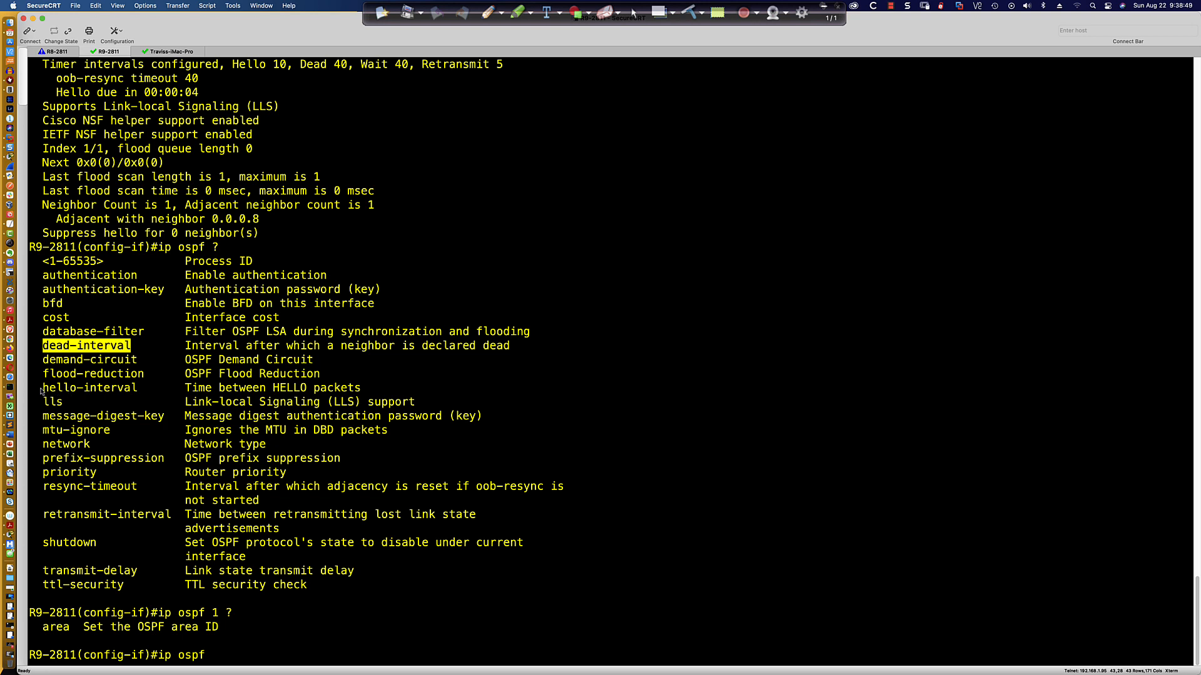
pyautogui.moveTo(40, 391); pyautogui.dragTo(139, 390)
pyautogui.click(334, 657)
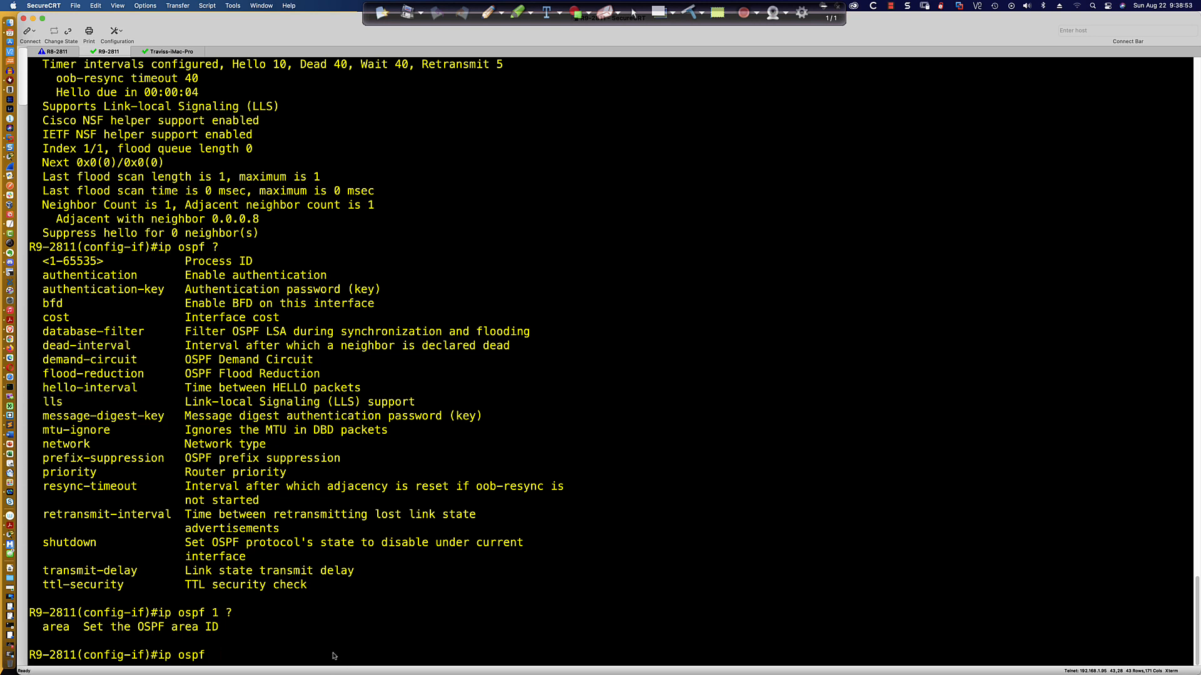
# Set the OSPF hello interval on Serial0/0/0 to 15 seconds.
pyautogui.write('hel')
pyautogui.press('Tab')
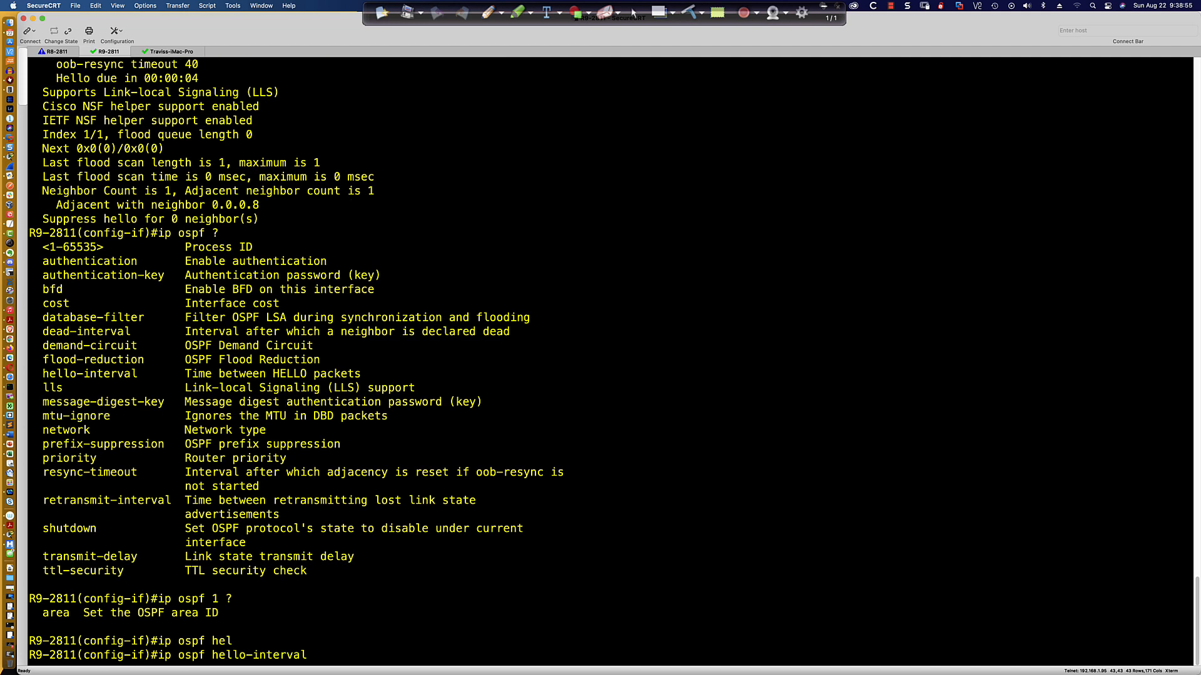
pyautogui.write('?')
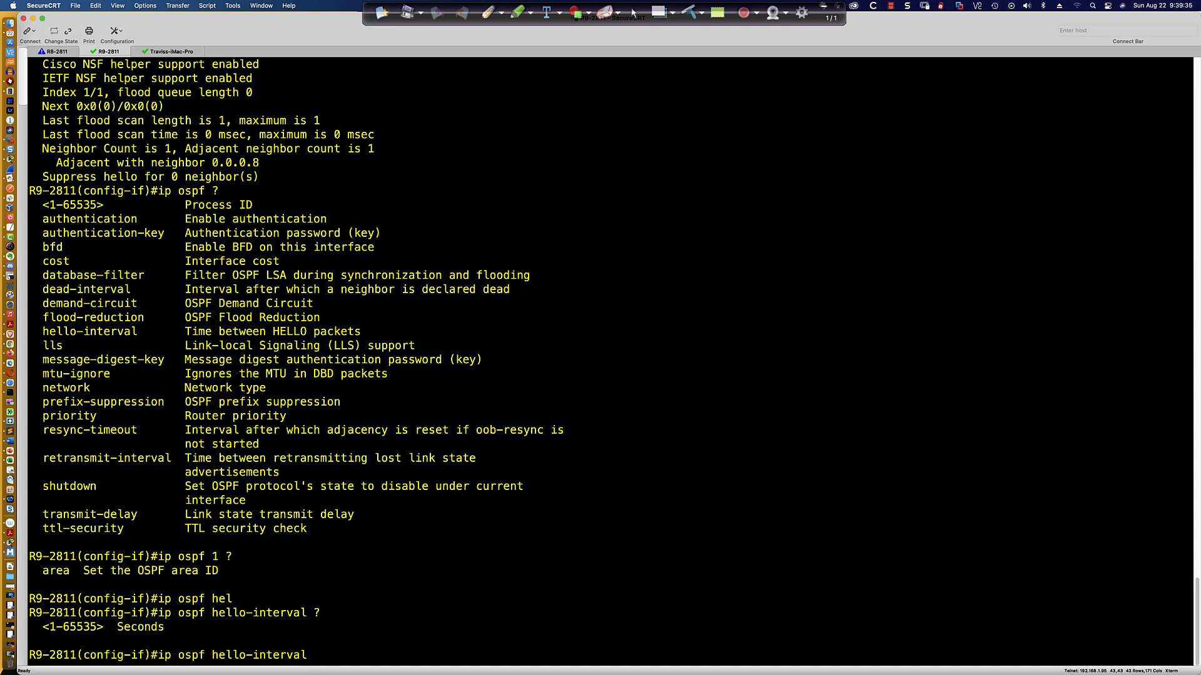
pyautogui.write('15')
pyautogui.press('Return')
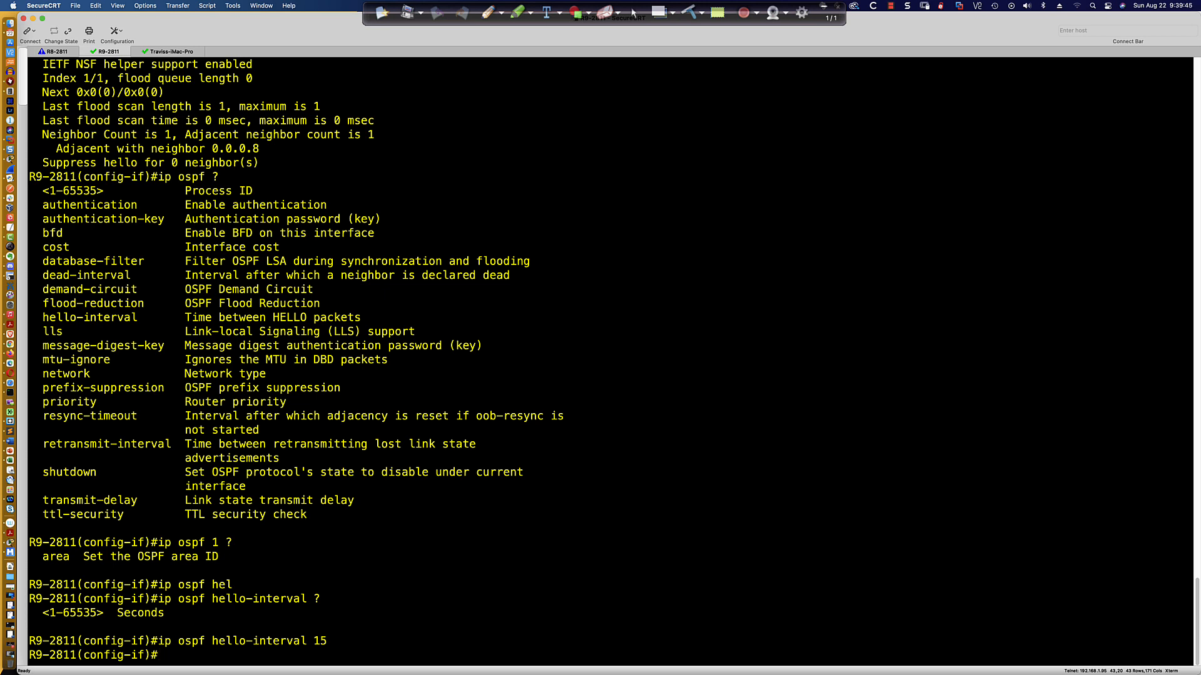
# Redisplay the OSPF details for Serial0/0/0 and highlight the dead interval.
pyautogui.press('Up')
pyautogui.press('Up')
pyautogui.press('Up')
pyautogui.press('Up')
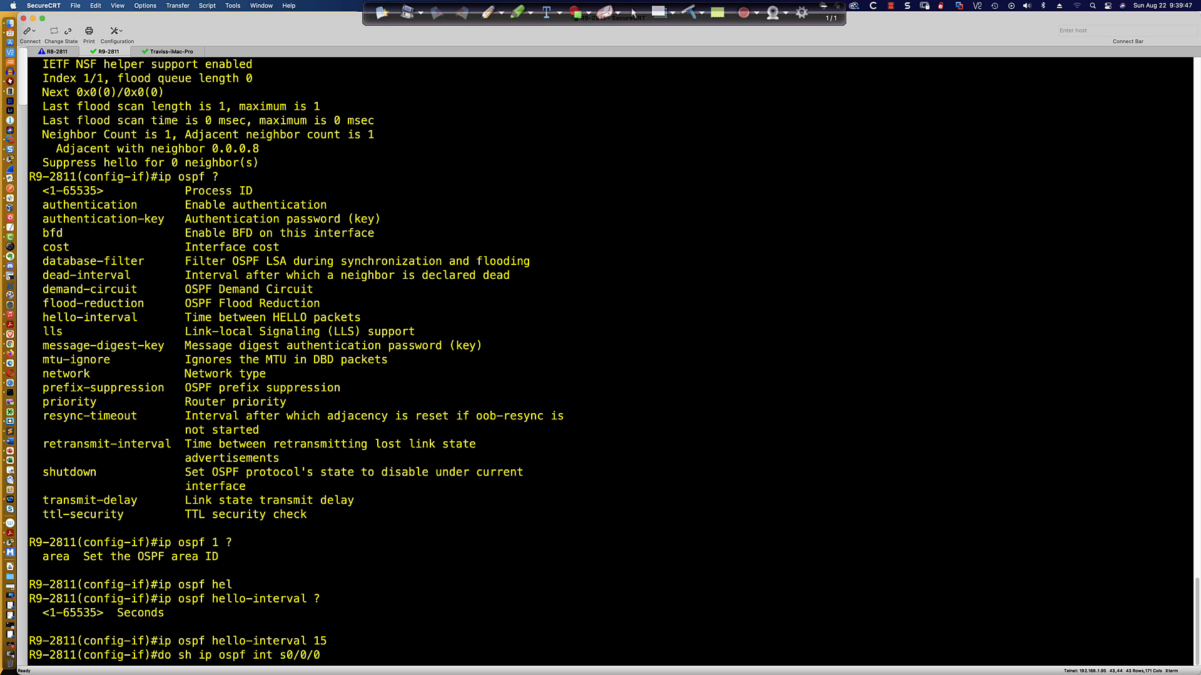
pyautogui.press('Return')
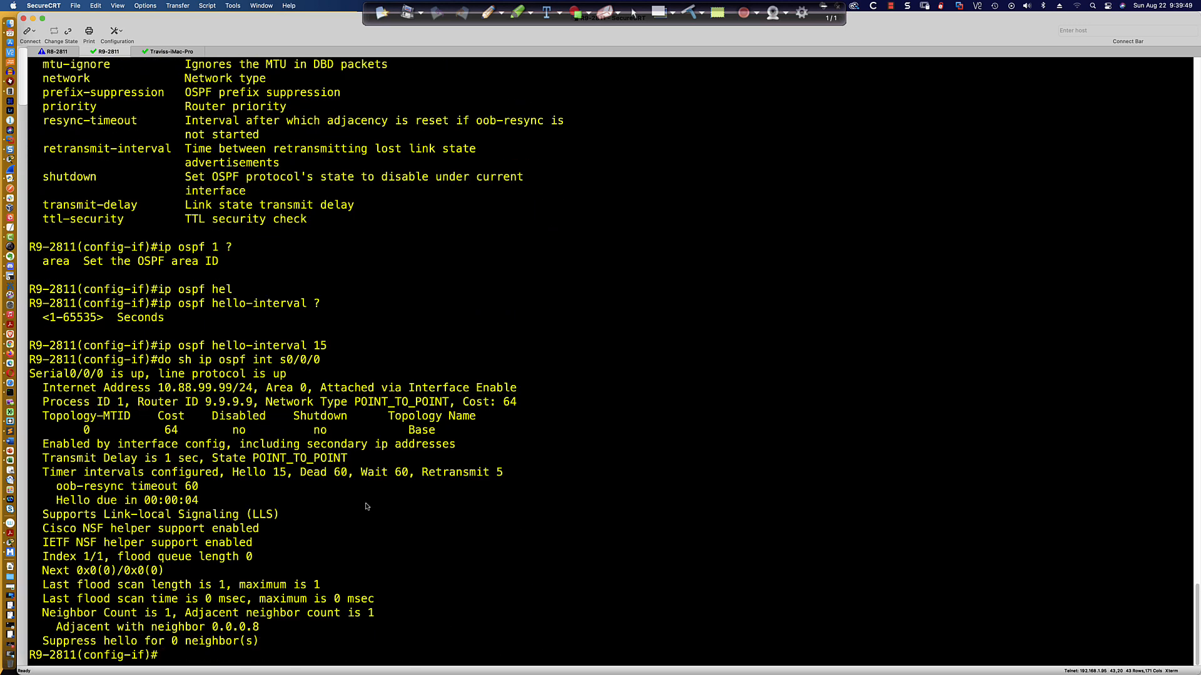
pyautogui.moveTo(301, 473); pyautogui.dragTo(345, 479)
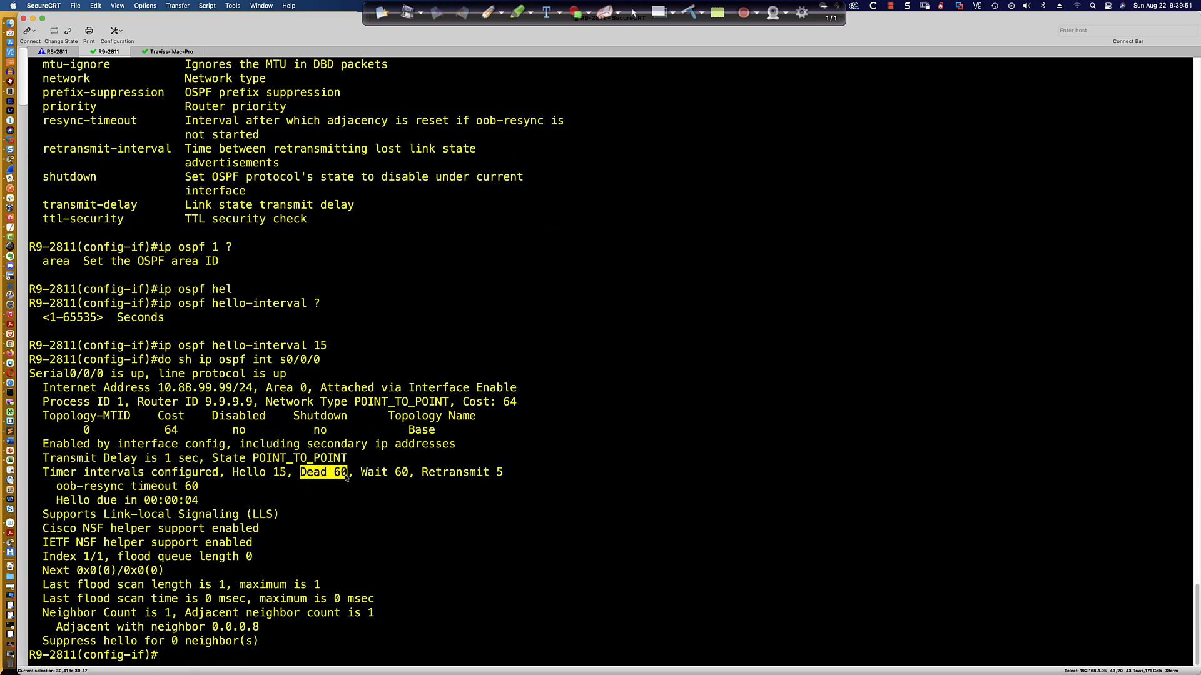
pyautogui.click(384, 512)
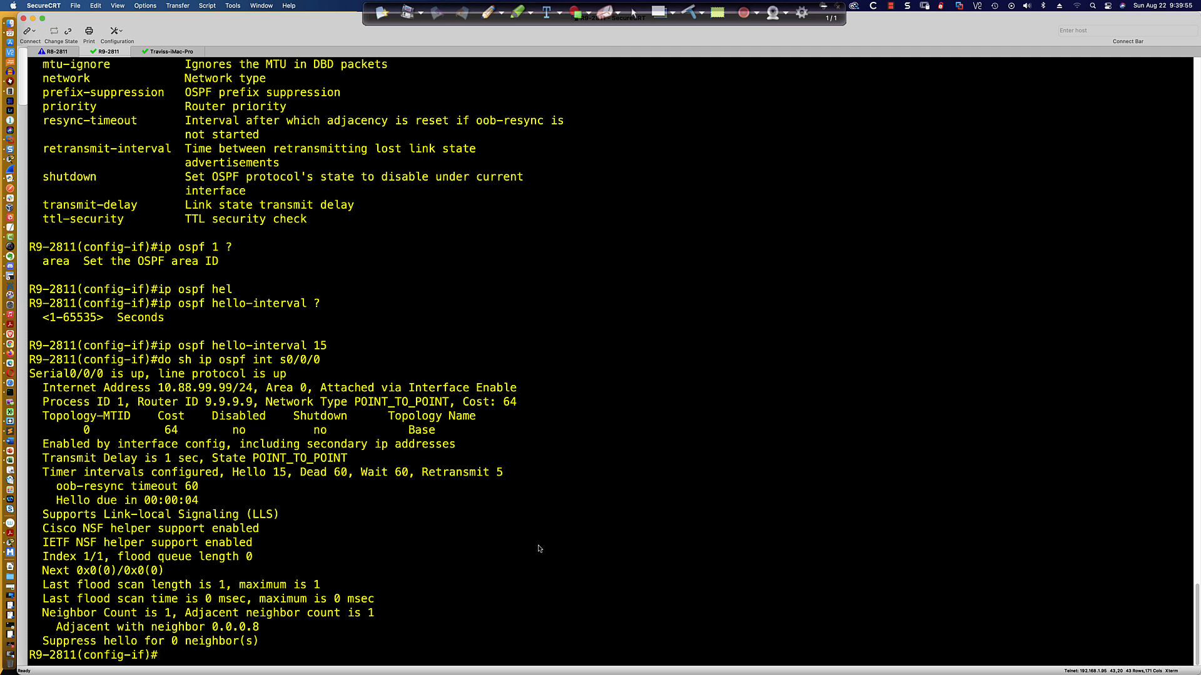
# Display the OSPF neighbor table from interface configuration mode.
pyautogui.write('do sh ip ospf neigh')
pyautogui.press('Return')
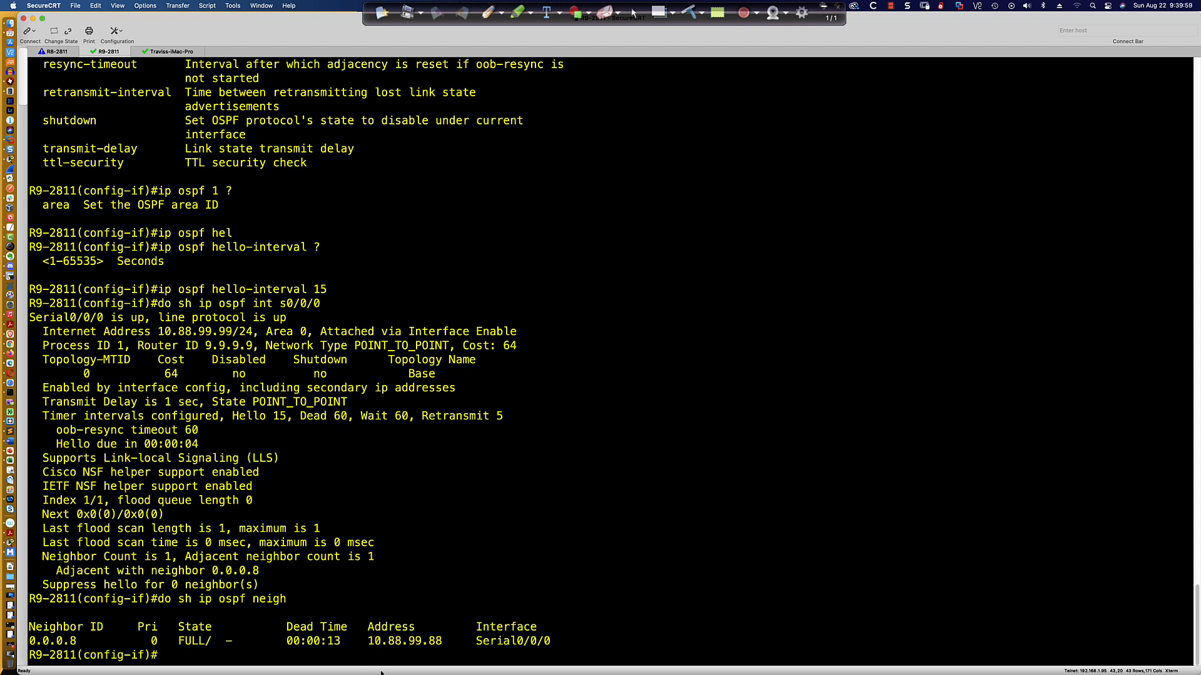
# Redisplay R9's OSPF neighbor table repeatedly to watch the neighbor's dead time count down.
pyautogui.press('Up')
pyautogui.press('Return')
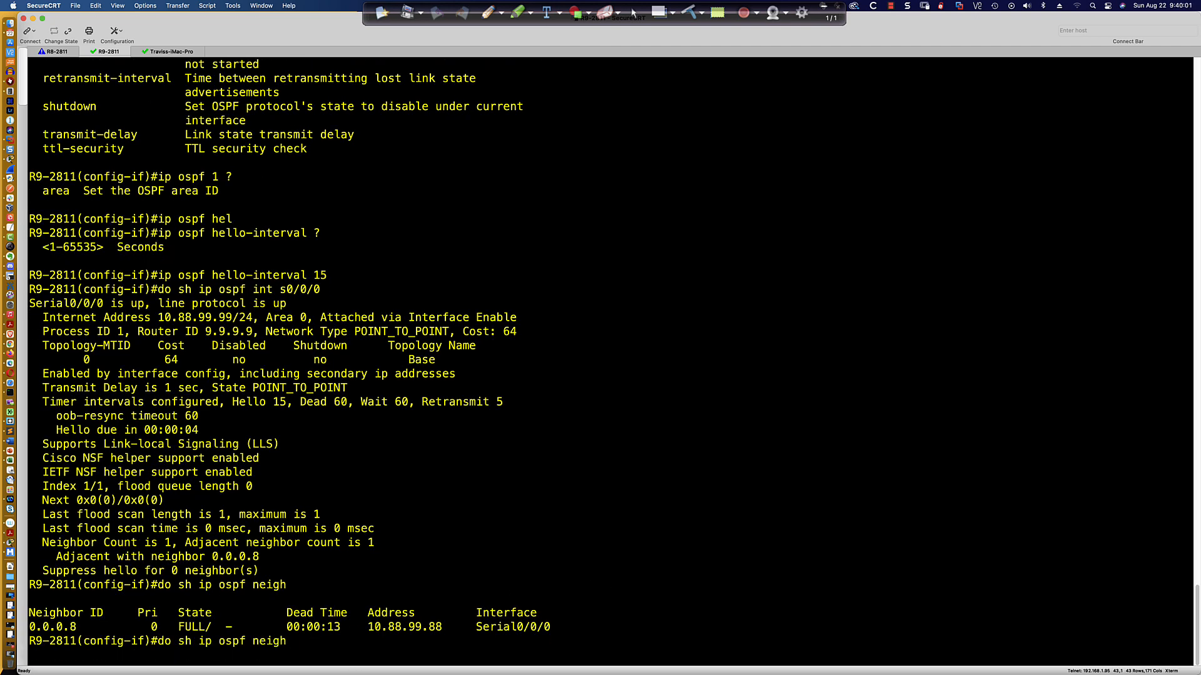
pyautogui.press('Up')
pyautogui.press('Return')
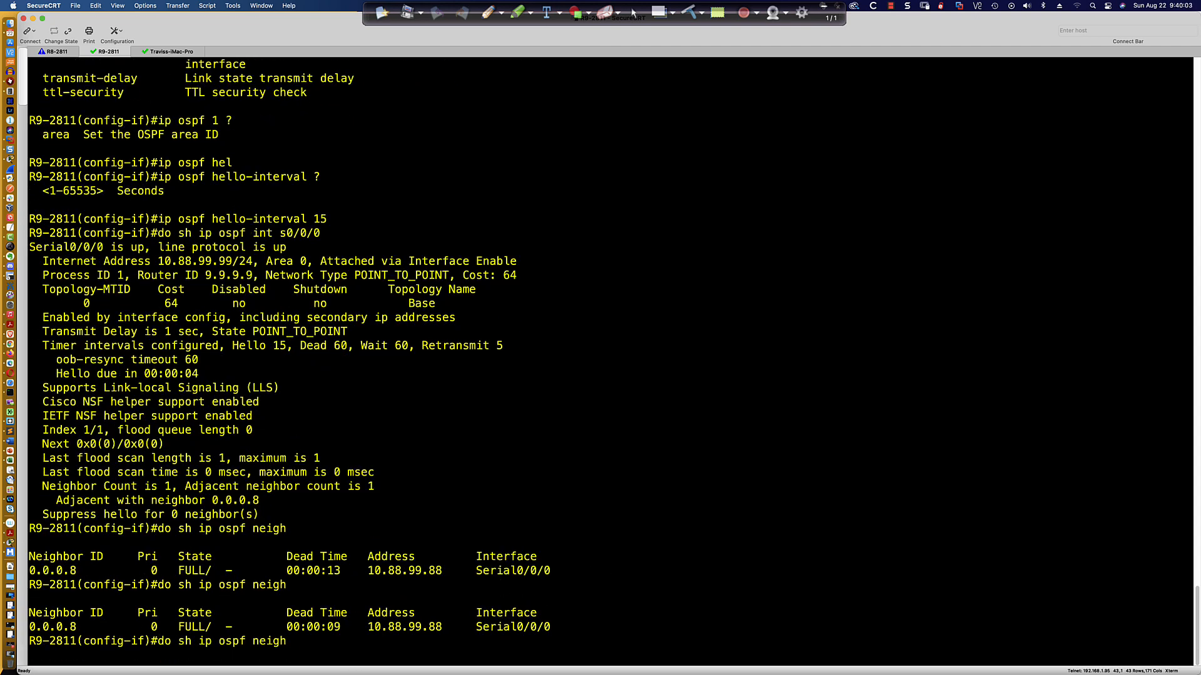
pyautogui.press('Up')
pyautogui.press('Return')
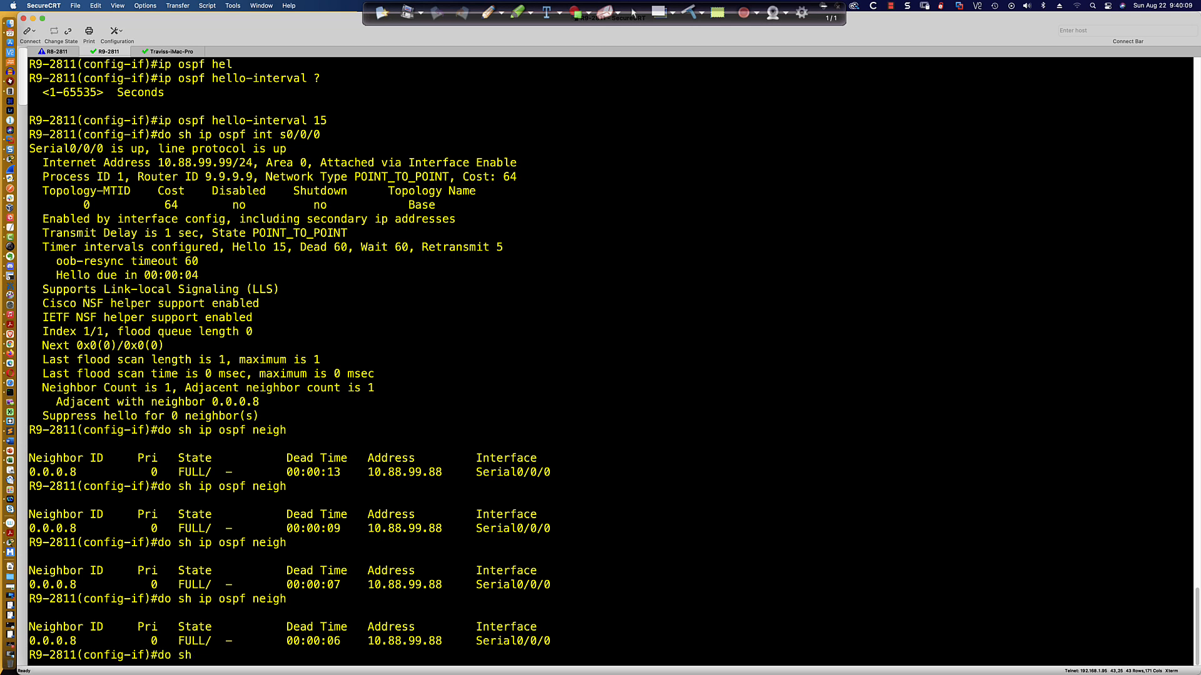
pyautogui.press('Up')
pyautogui.press('Return')
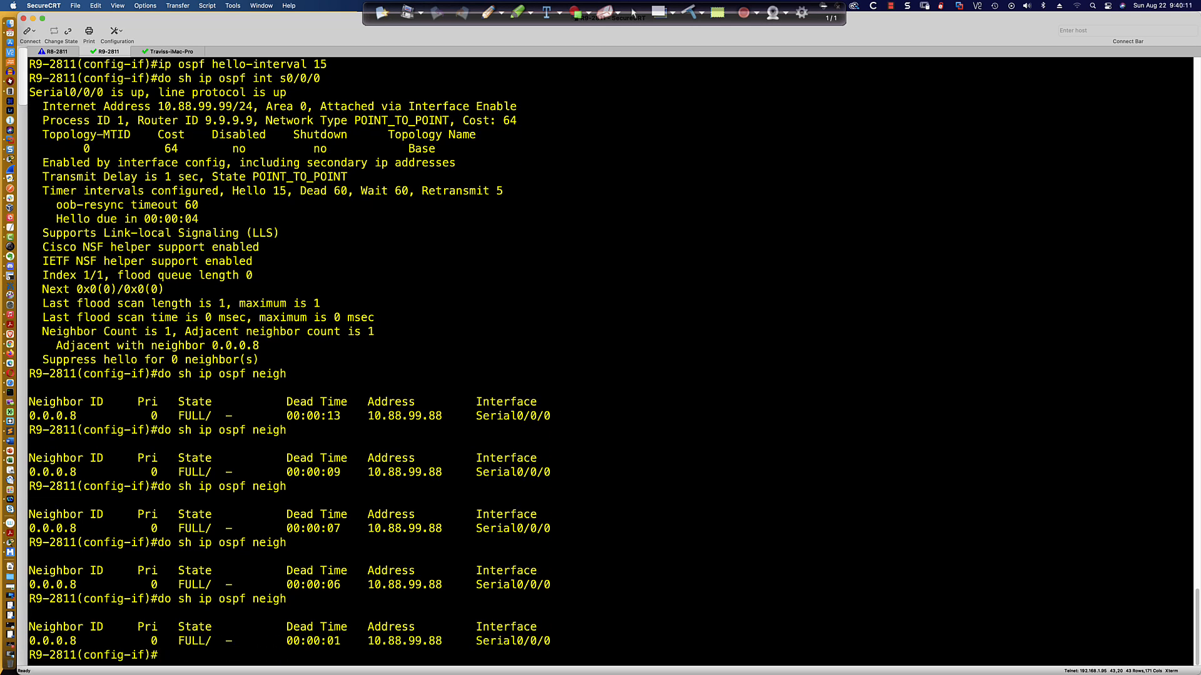
pyautogui.press('Up')
pyautogui.press('Return')
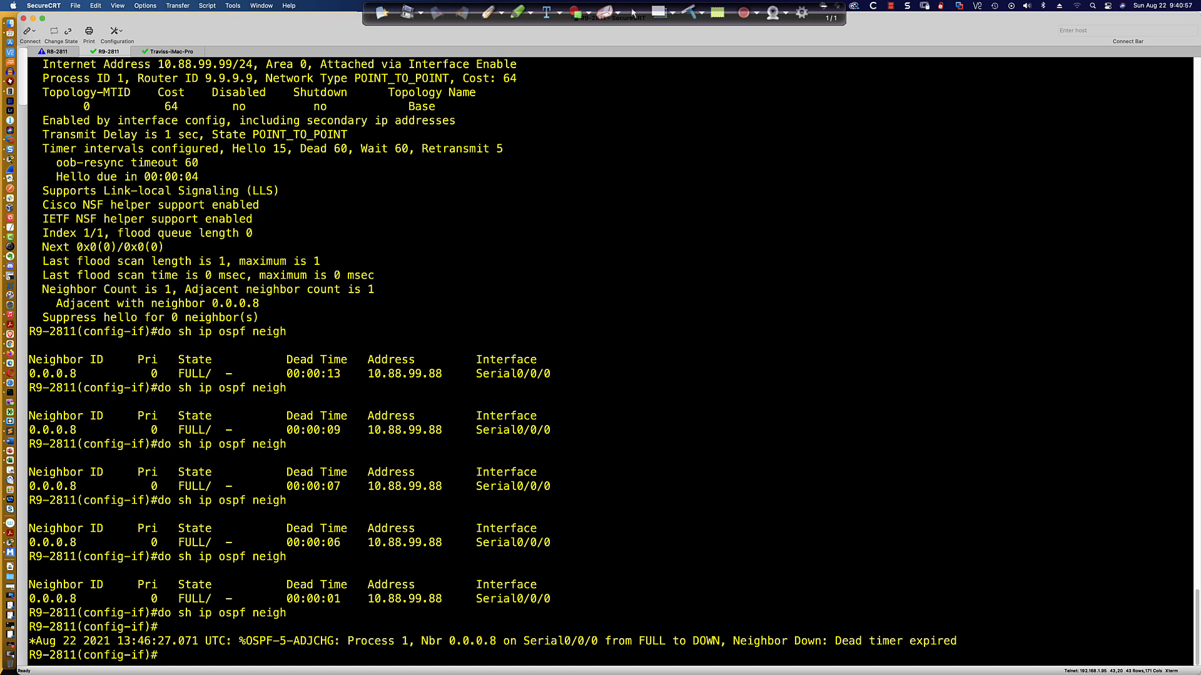
pyautogui.press('Up')
pyautogui.press('Return')
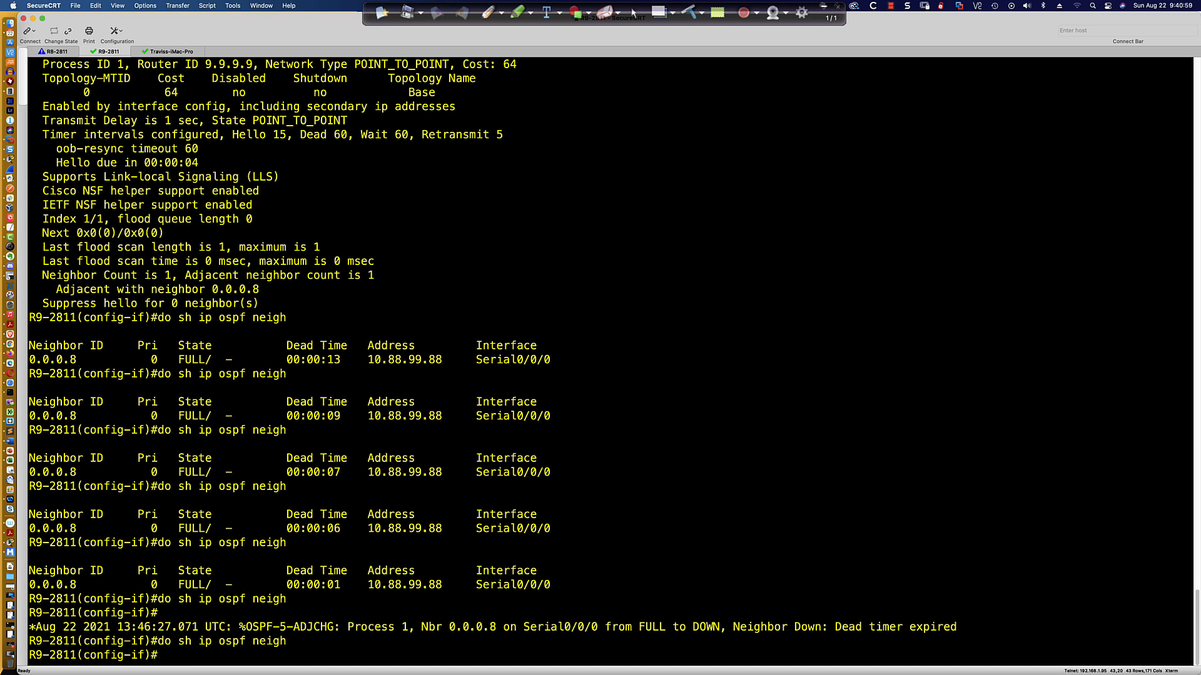
# Switch to R8's session and highlight the mismatched hello parameters and Dead/Hello timer lines in the OSPF debug output.
pyautogui.click(58, 51)
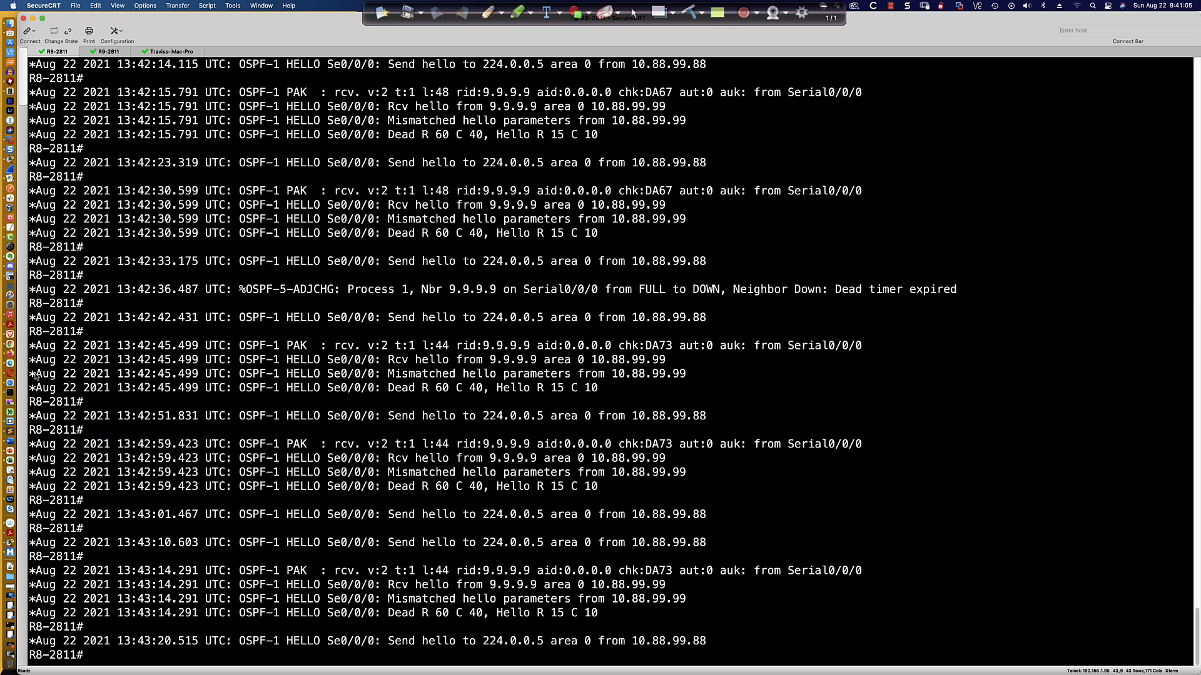
pyautogui.moveTo(33, 375); pyautogui.dragTo(686, 376)
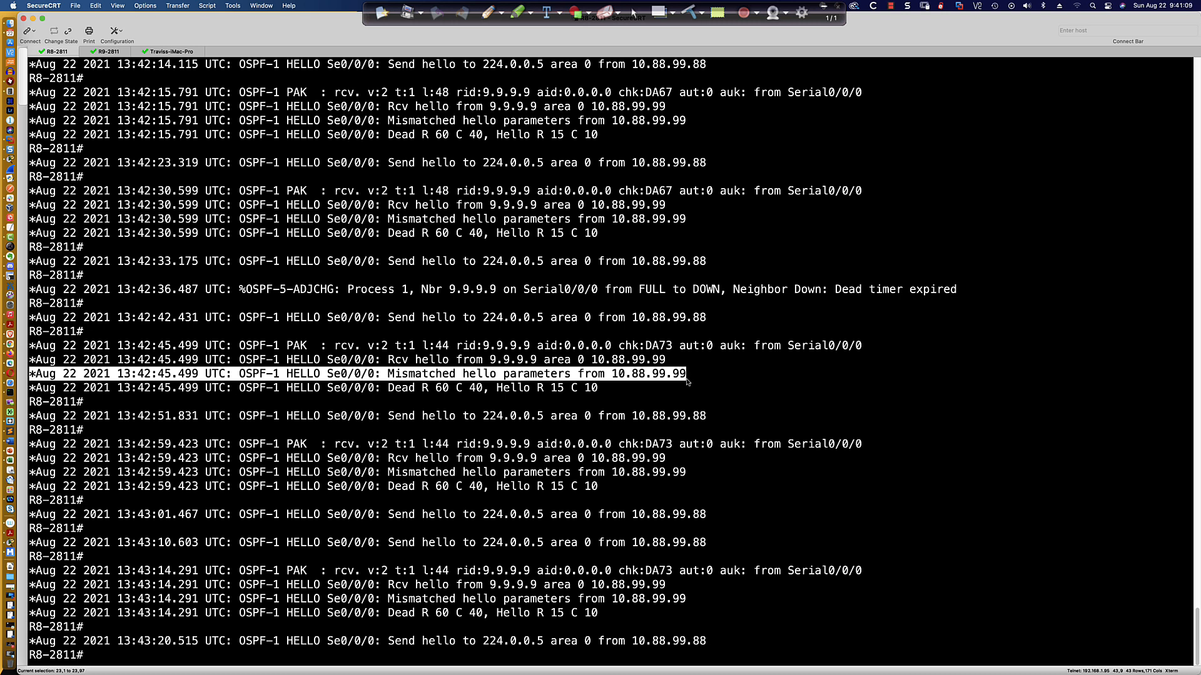
pyautogui.moveTo(687, 382); pyautogui.dragTo(613, 388)
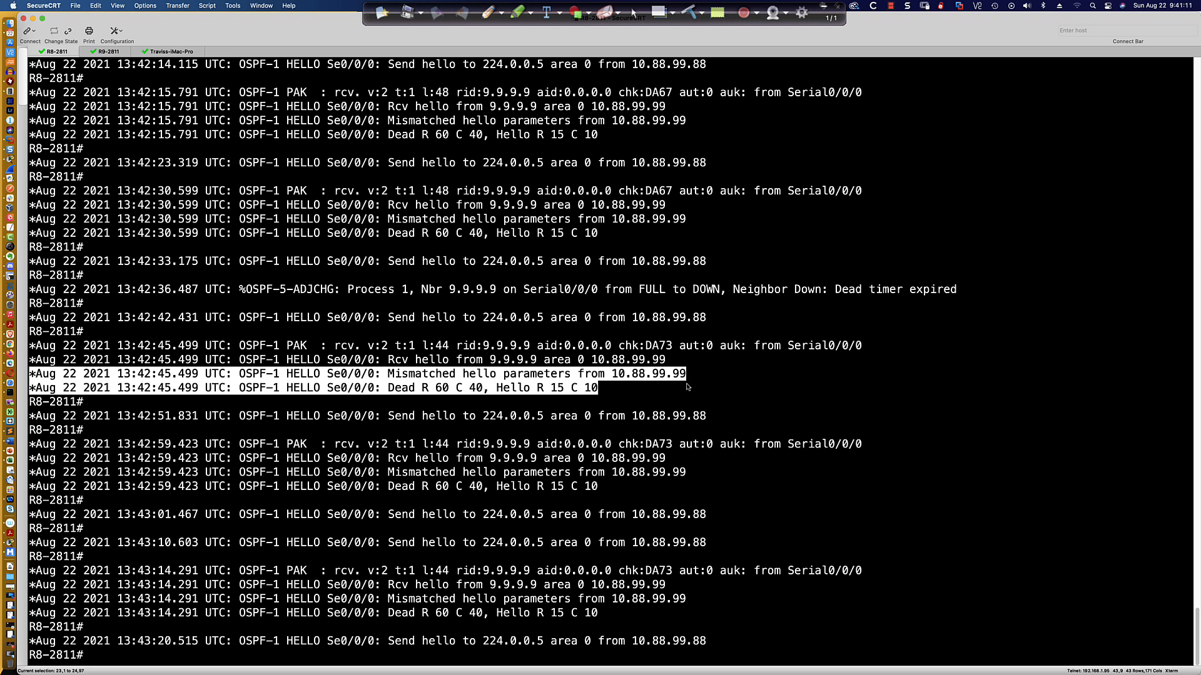
pyautogui.click(392, 388)
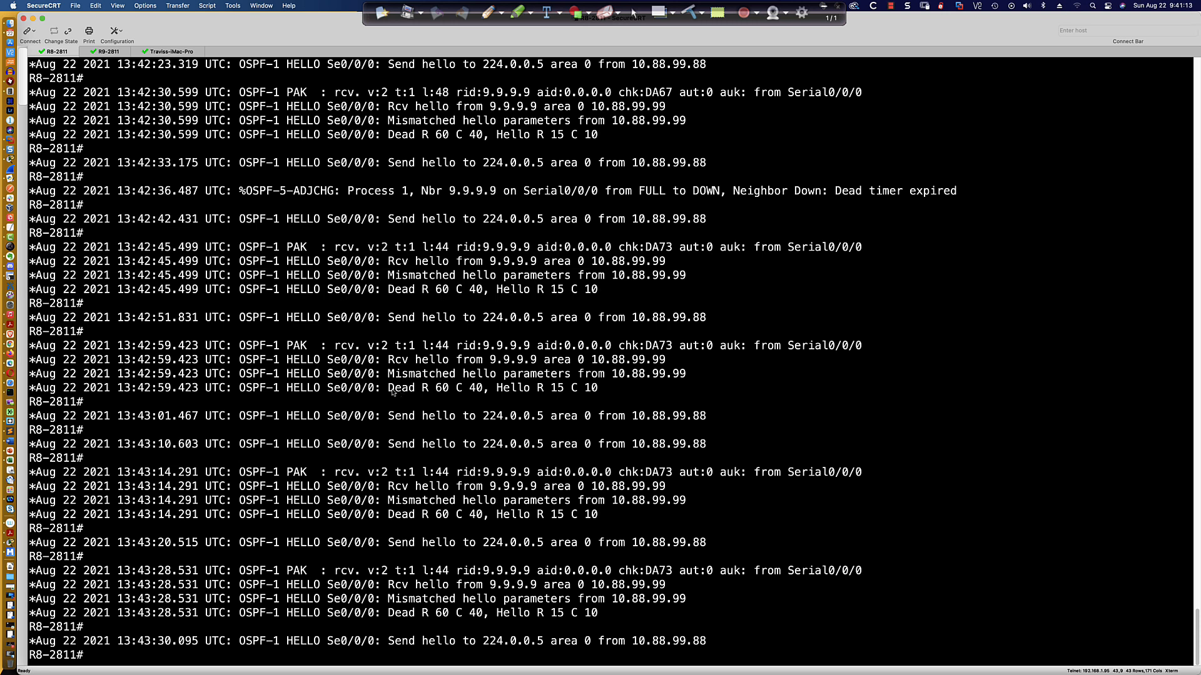
pyautogui.moveTo(406, 390); pyautogui.dragTo(601, 391)
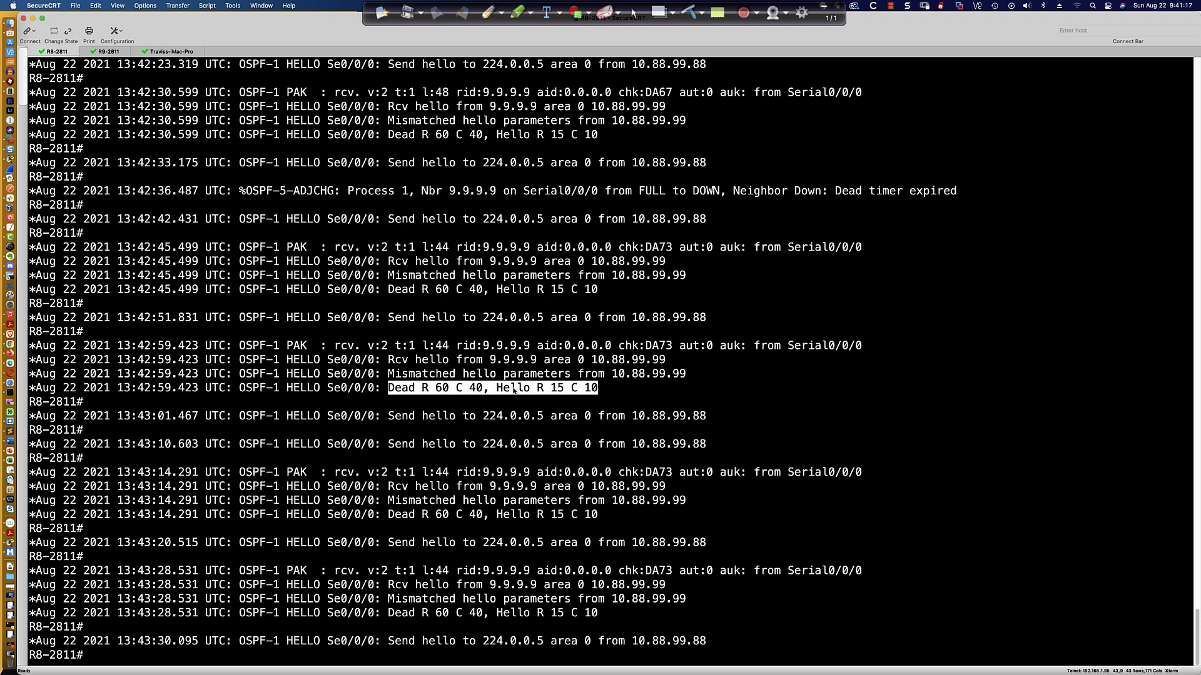
pyautogui.moveTo(416, 361); pyautogui.dragTo(464, 363)
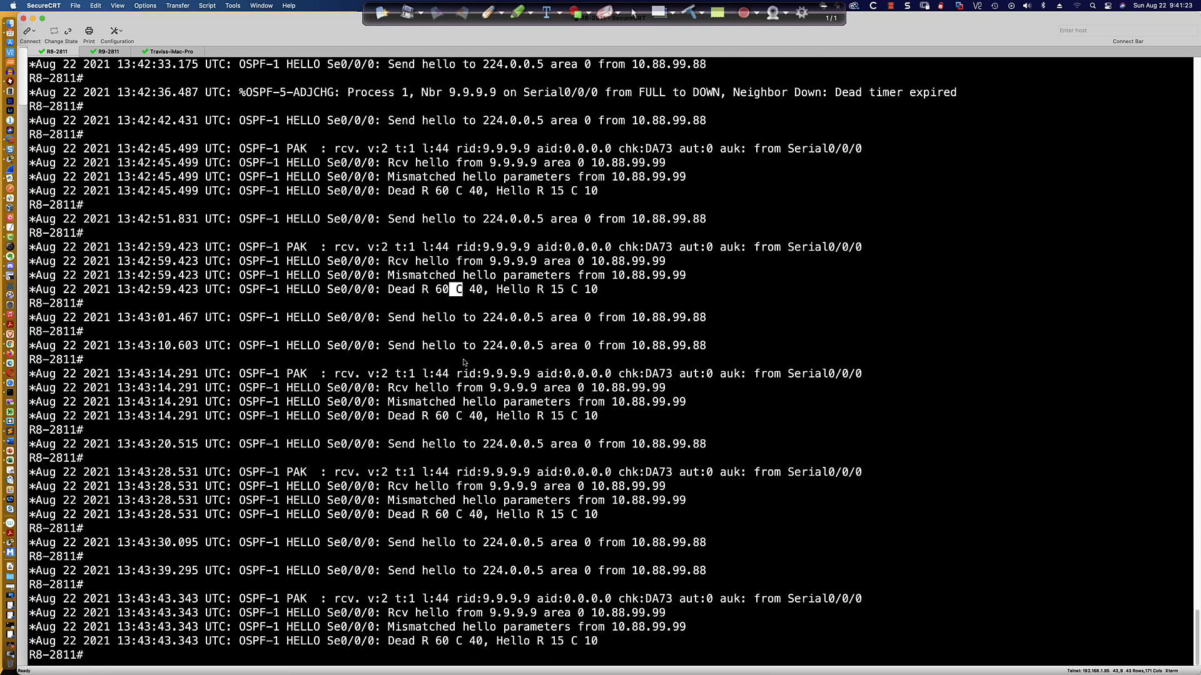
pyautogui.moveTo(496, 289); pyautogui.dragTo(565, 292)
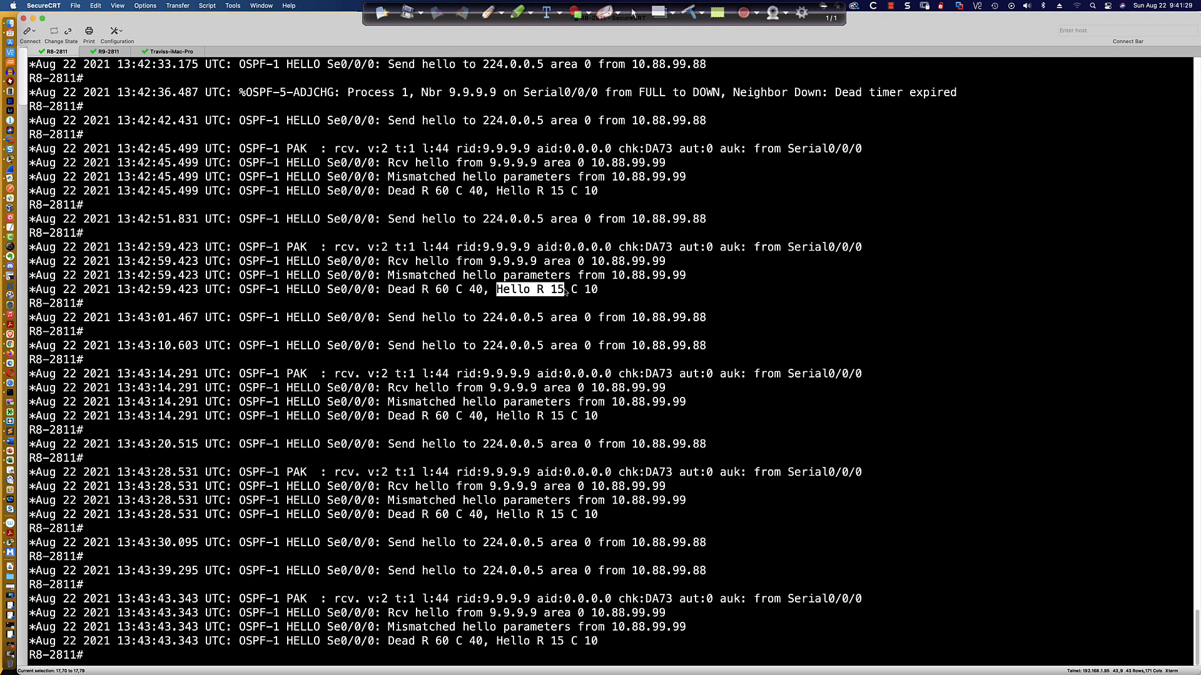
pyautogui.moveTo(565, 292)
pyautogui.mouseDown()
pyautogui.moveTo(599, 292)
pyautogui.moveTo(560, 292)
pyautogui.mouseUp()
pyautogui.click(426, 291)
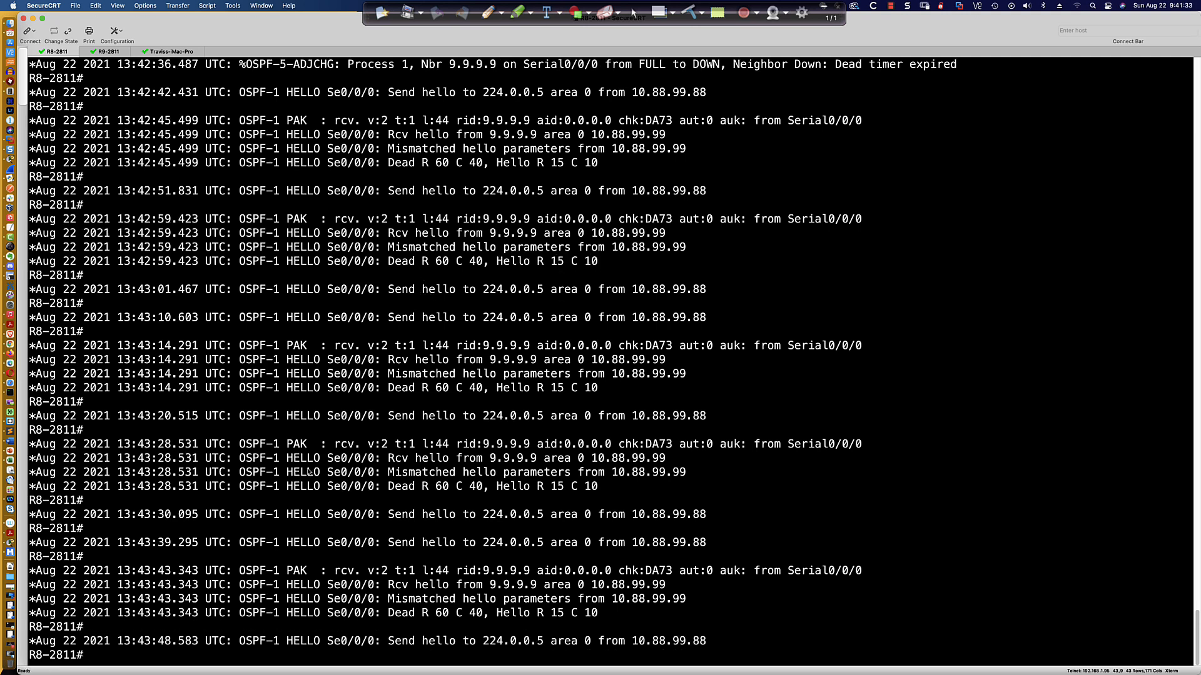
# Turn off all debugging on R8 with undebug all and highlight the received and configured Dead and Hello values.
pyautogui.write('u all')
pyautogui.press('Return')
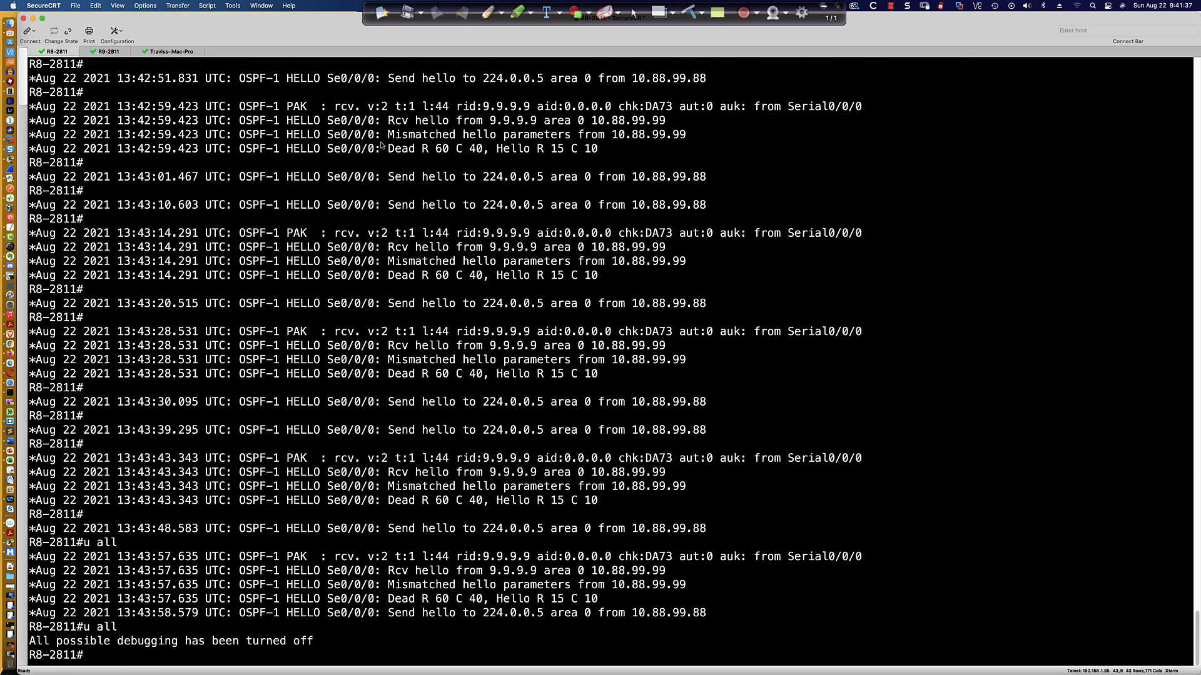
pyautogui.moveTo(287, 150); pyautogui.dragTo(448, 150)
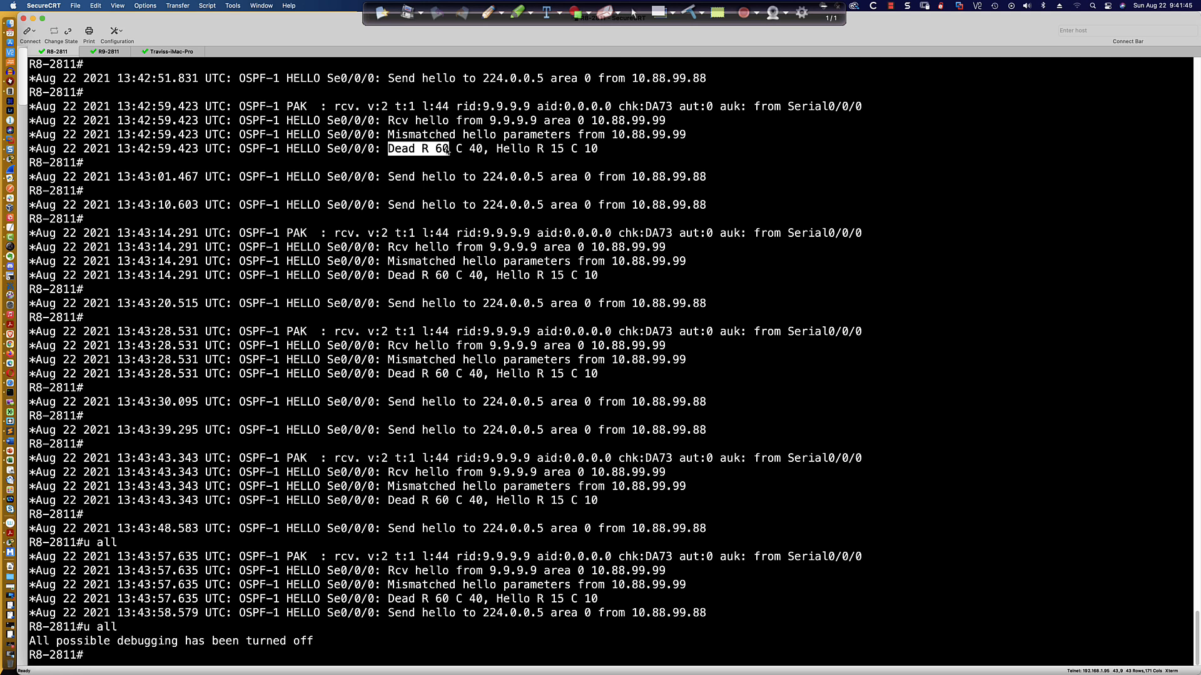
pyautogui.moveTo(456, 150); pyautogui.dragTo(484, 151)
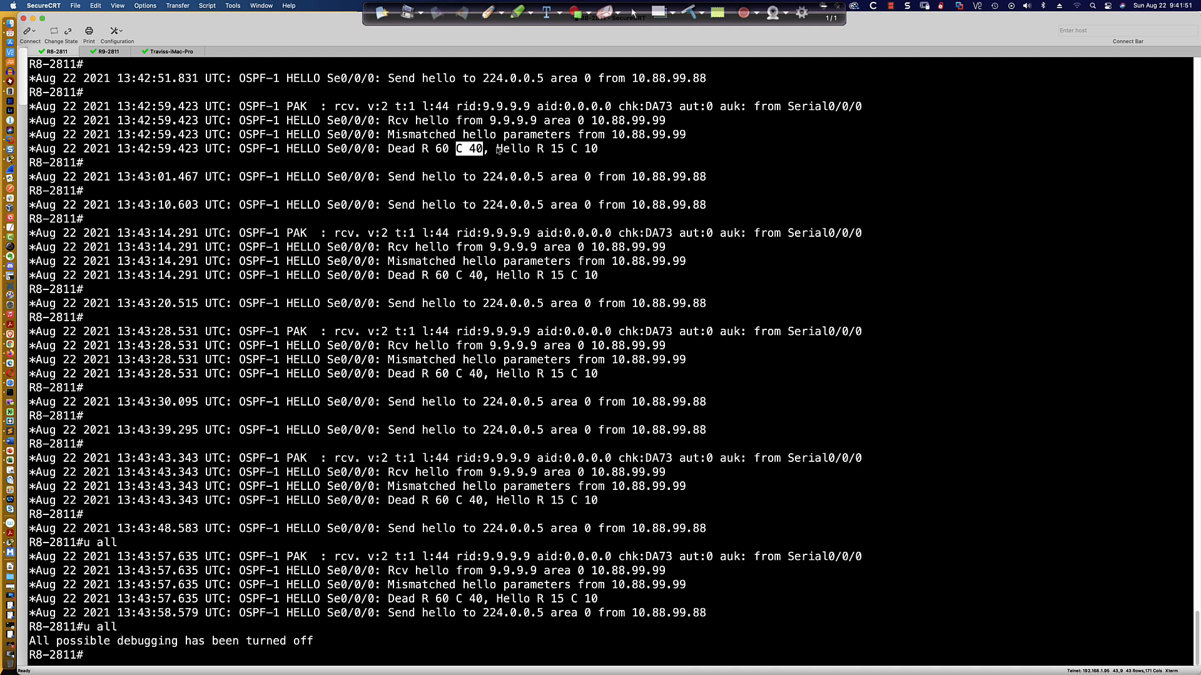
pyautogui.moveTo(497, 150); pyautogui.dragTo(564, 151)
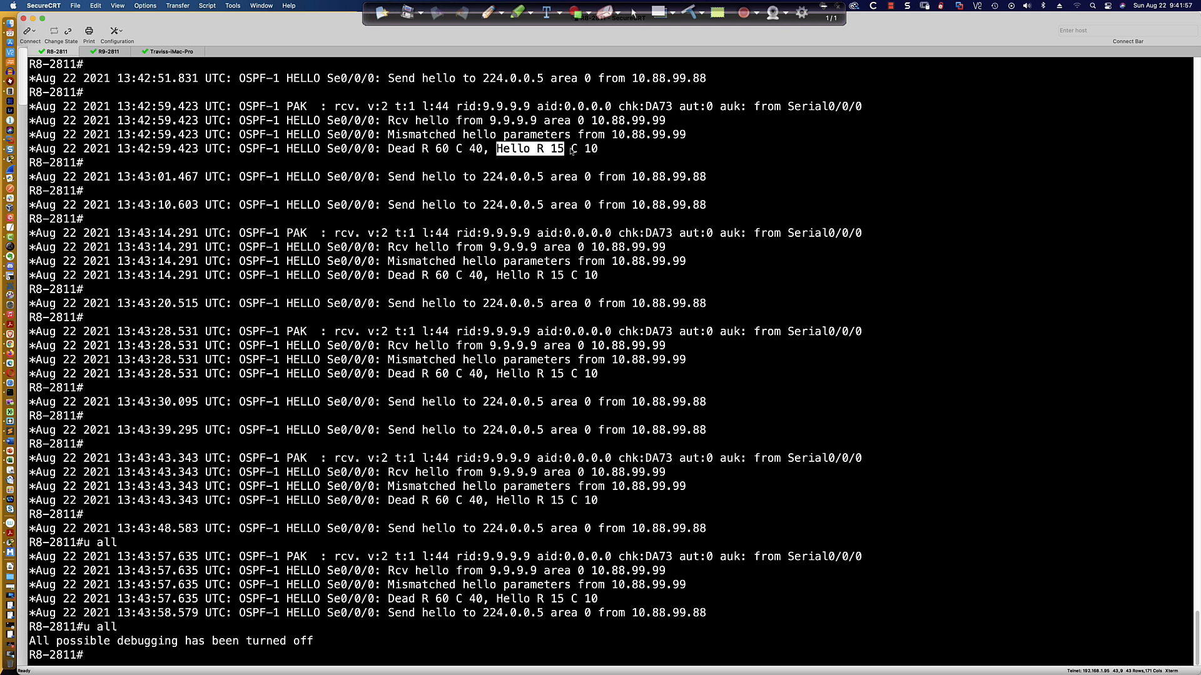
pyautogui.moveTo(564, 151); pyautogui.dragTo(599, 152)
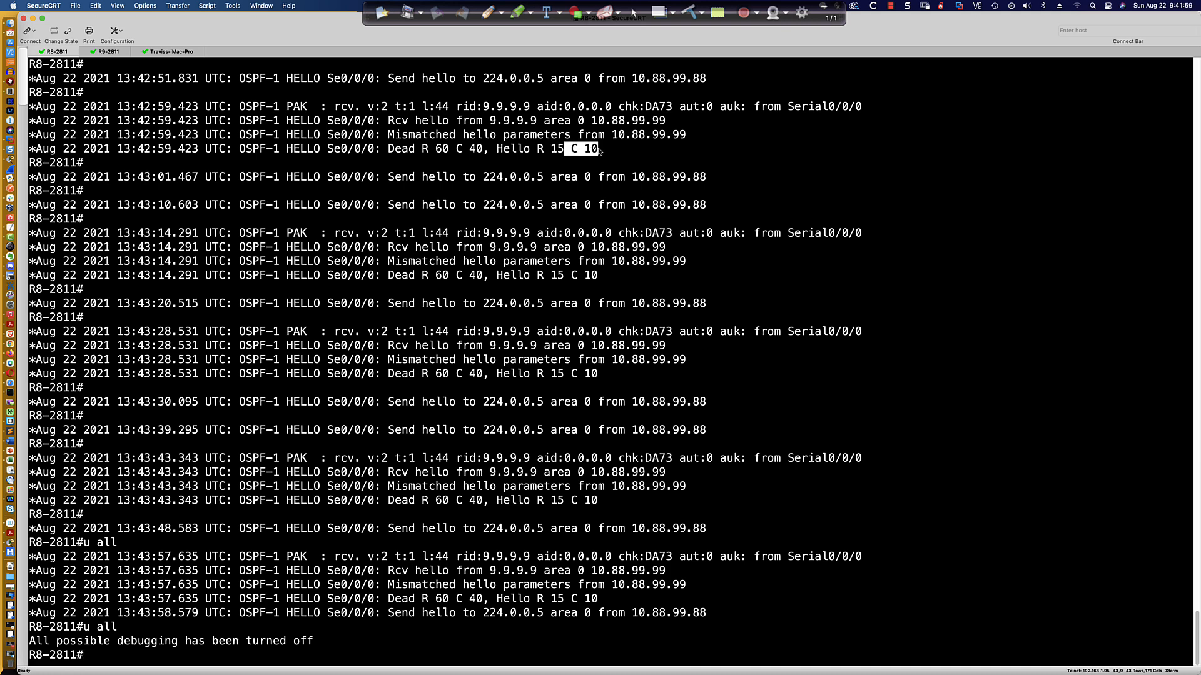
pyautogui.moveTo(383, 137); pyautogui.dragTo(463, 137)
pyautogui.moveTo(545, 139); pyautogui.dragTo(687, 137)
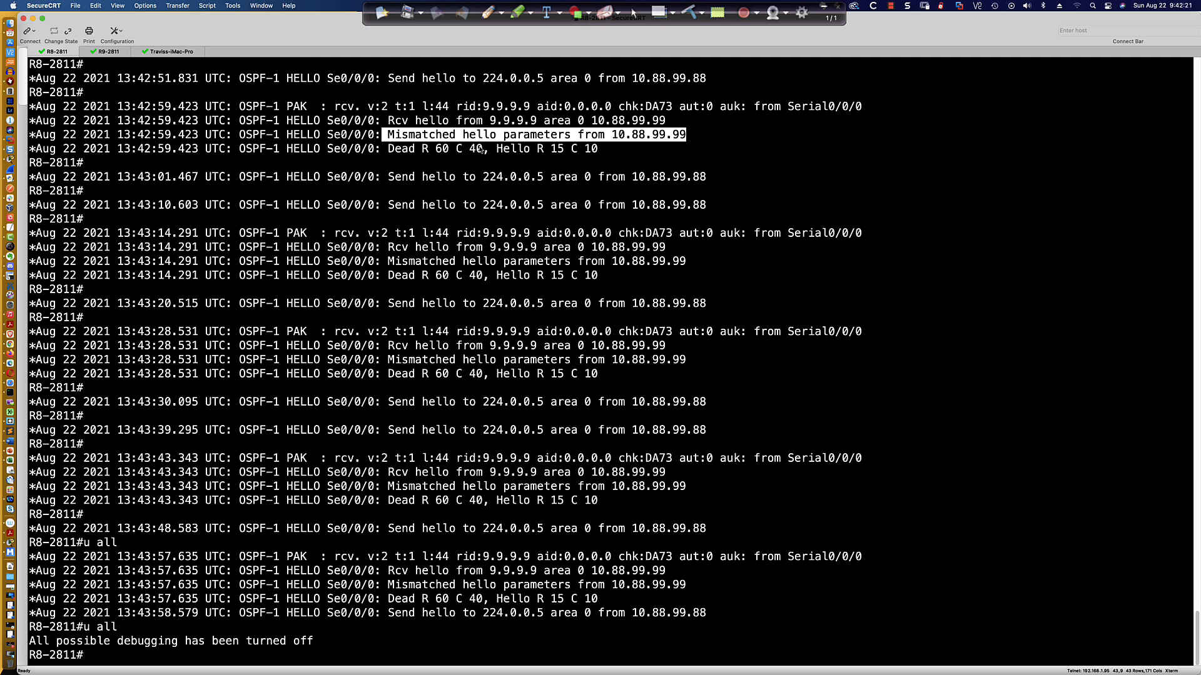
pyautogui.moveTo(422, 149); pyautogui.dragTo(448, 151)
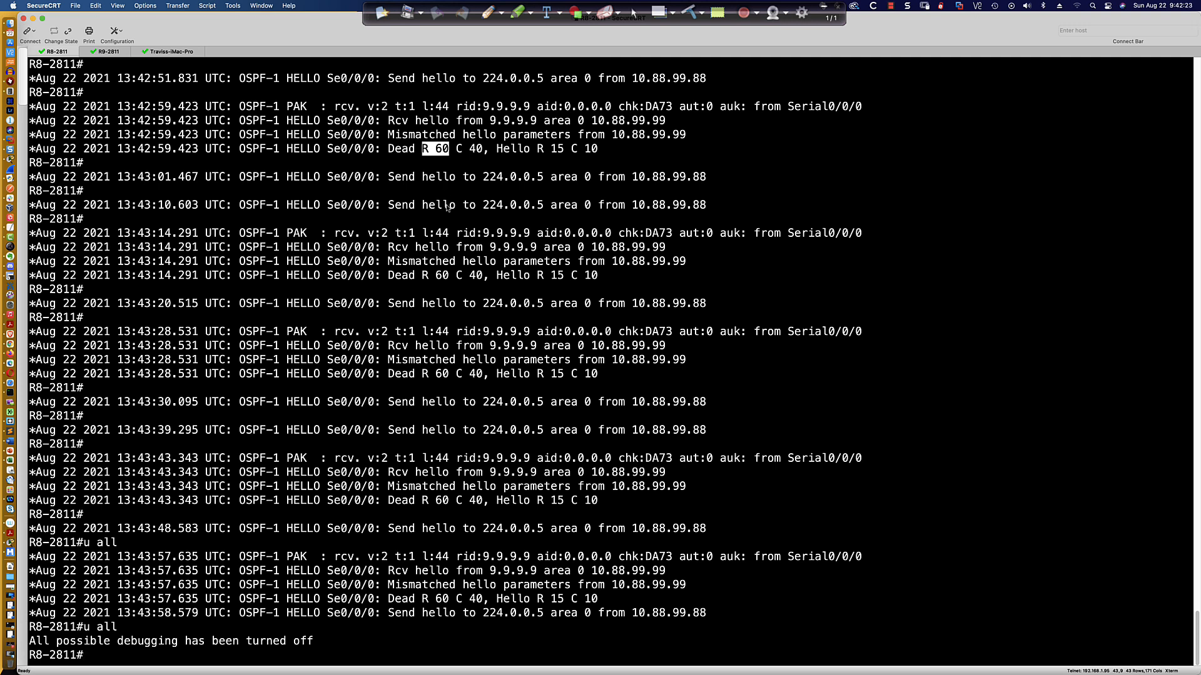
# Switch to Packet Tracer and enter interface configuration mode for Serial0/0/0 on R1.
pyautogui.press('alt+super+2')
pyautogui.press('super+Tab')
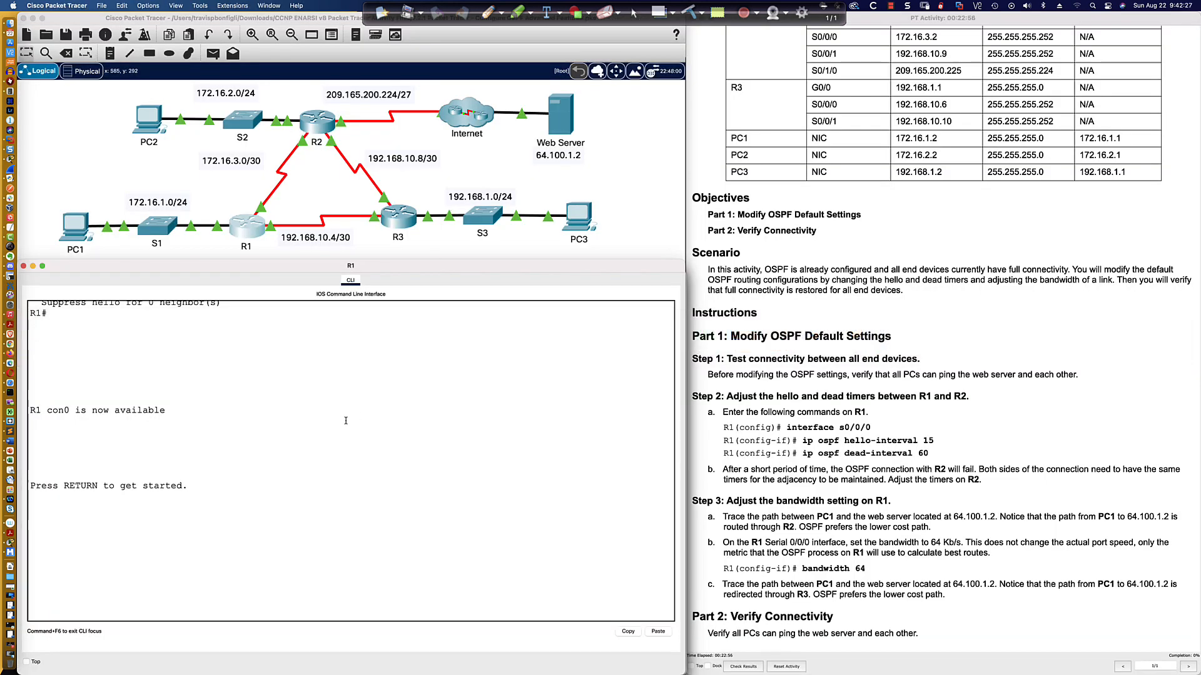
pyautogui.press('Return')
pyautogui.press('Return')
pyautogui.press('Return')
pyautogui.press('Return')
pyautogui.write('en')
pyautogui.press('Return')
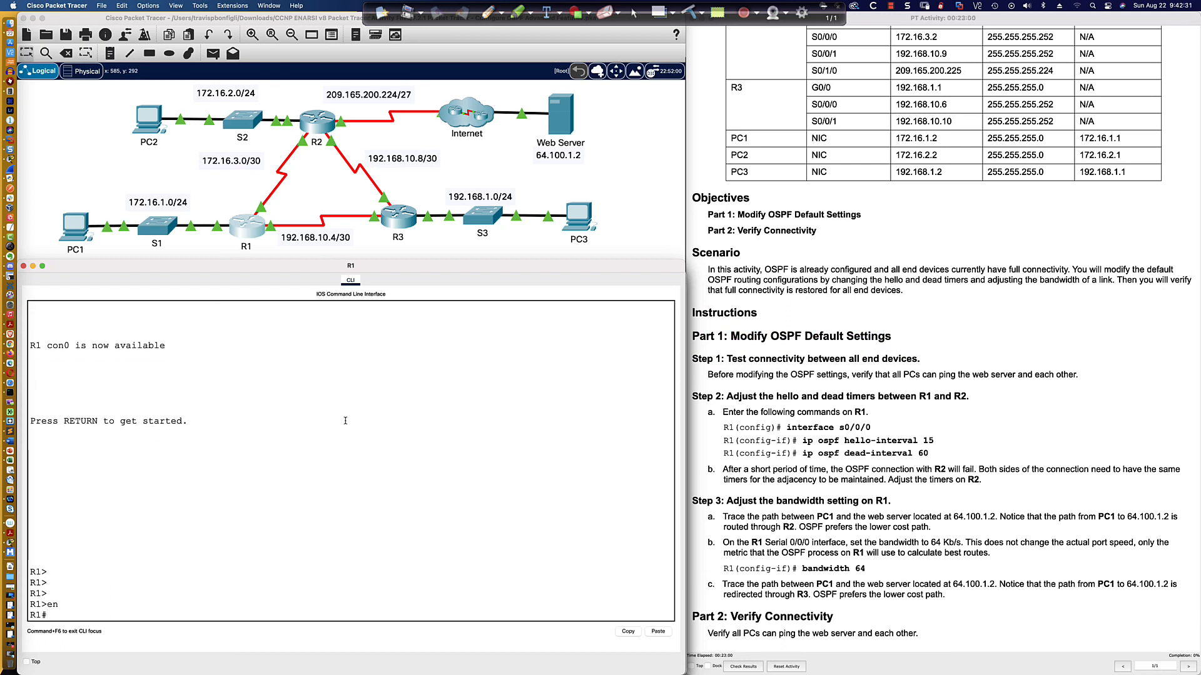
pyautogui.write('int s0/0/0')
pyautogui.press('Return')
pyautogui.write('conf t')
pyautogui.press('Return')
pyautogui.write('int s0/0/0')
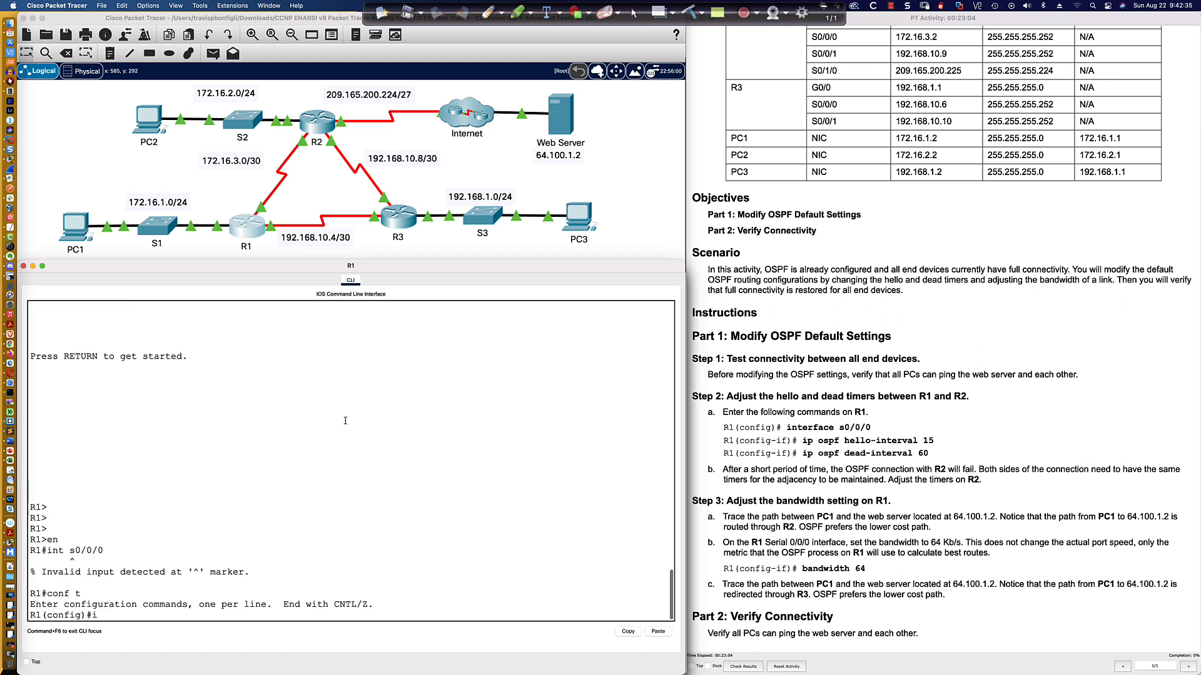
pyautogui.press('Return')
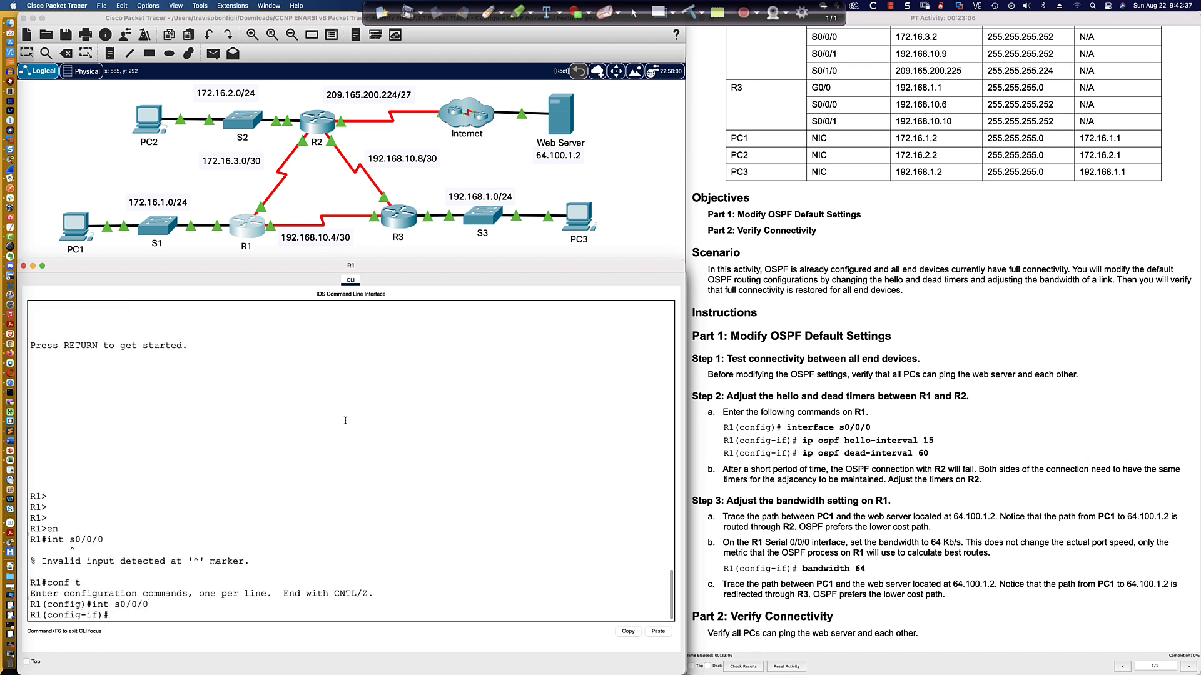
pyautogui.write('ip ospf he')
pyautogui.press('Tab')
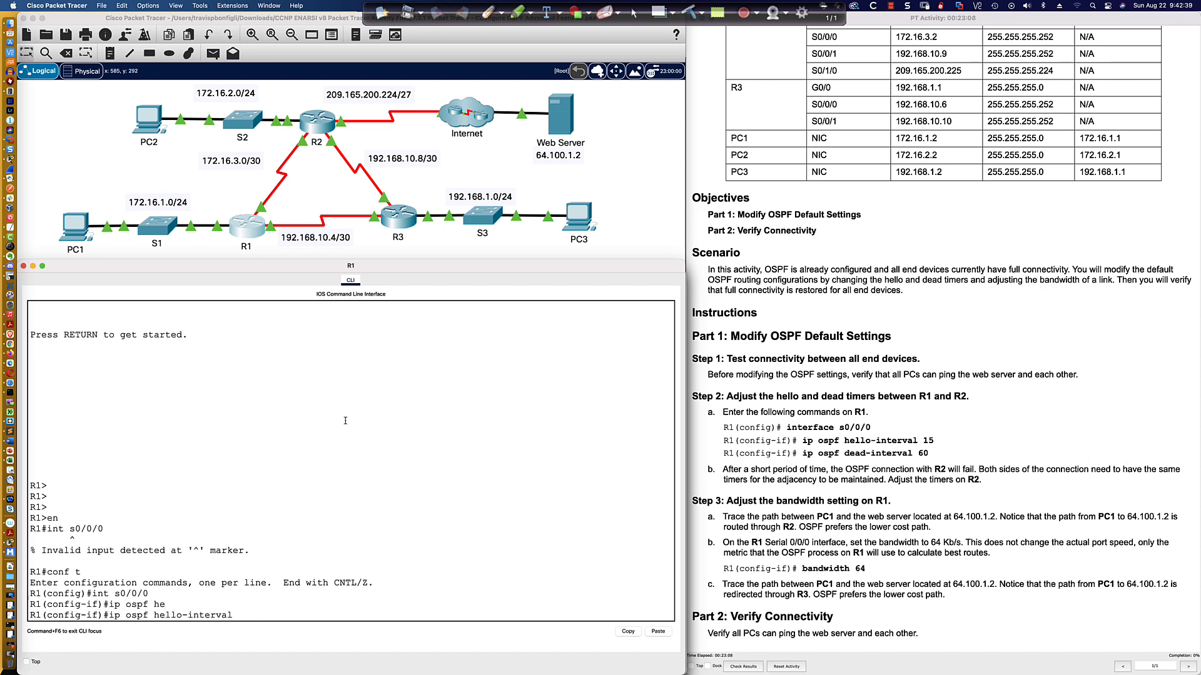
pyautogui.write('15')
pyautogui.press('BackSpace')
pyautogui.press('BackSpace')
pyautogui.press('BackSpace')
pyautogui.press('BackSpace')
pyautogui.press('BackSpace')
pyautogui.press('BackSpace')
pyautogui.press('BackSpace')
pyautogui.press('BackSpace')
pyautogui.press('BackSpace')
pyautogui.press('BackSpace')
pyautogui.press('BackSpace')
pyautogui.press('BackSpace')
pyautogui.press('BackSpace')
pyautogui.press('BackSpace')
pyautogui.press('BackSpace')
pyautogui.press('BackSpace')
pyautogui.press('BackSpace')
pyautogui.press('BackSpace')
pyautogui.press('BackSpace')
pyautogui.press('BackSpace')
pyautogui.press('BackSpace')
pyautogui.press('BackSpace')
pyautogui.press('BackSpace')
pyautogui.press('BackSpace')
pyautogui.press('BackSpace')
# Display R1's OSPF interface details and highlight the Serial0/0/0 hello and dead timers.
pyautogui.write('do sh ip ospf inter')
pyautogui.press('Return')
pyautogui.press('space')
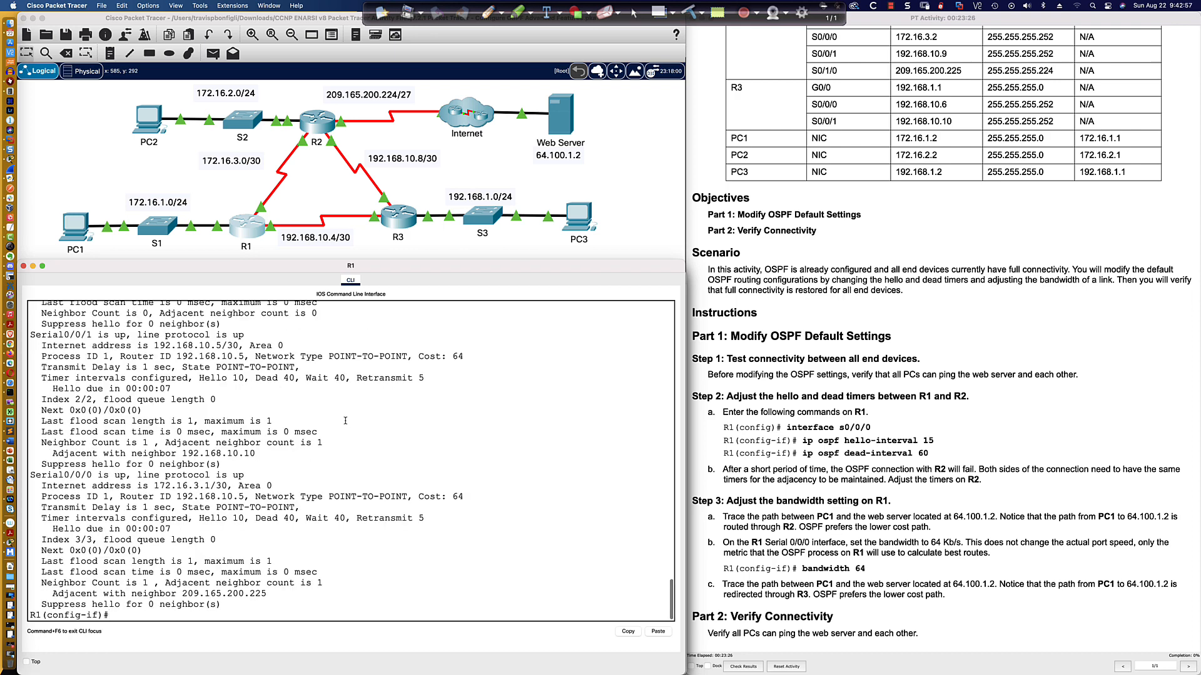
pyautogui.press('Return')
pyautogui.press('Return')
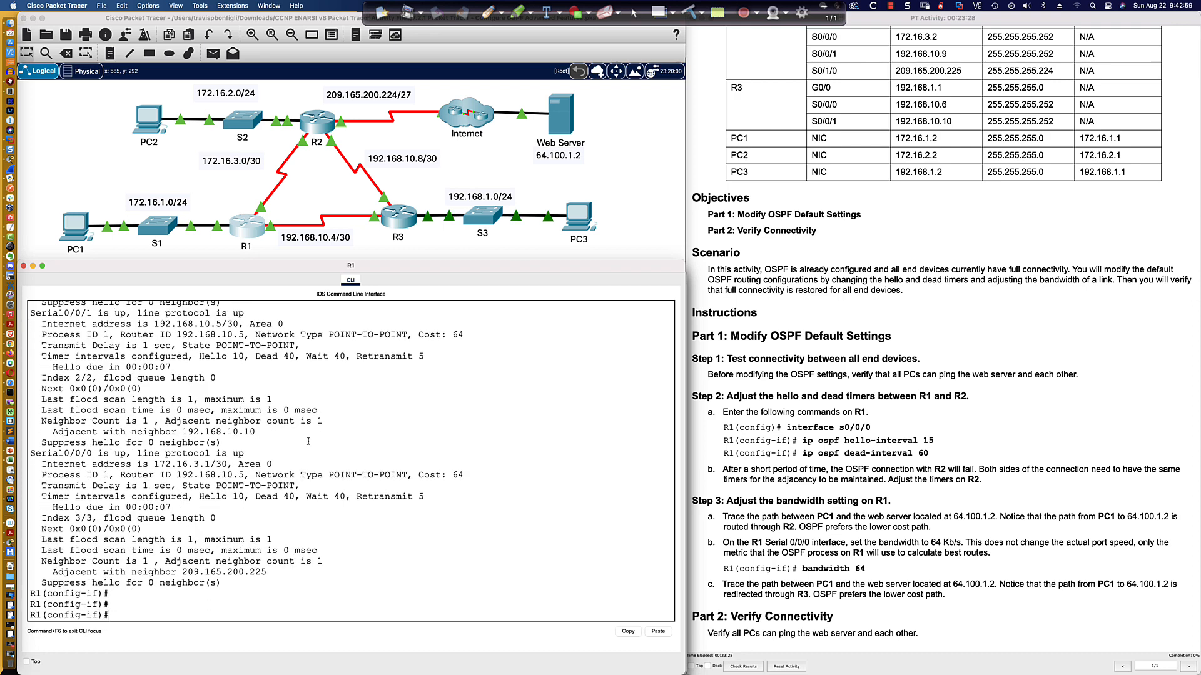
pyautogui.moveTo(199, 496); pyautogui.dragTo(341, 498)
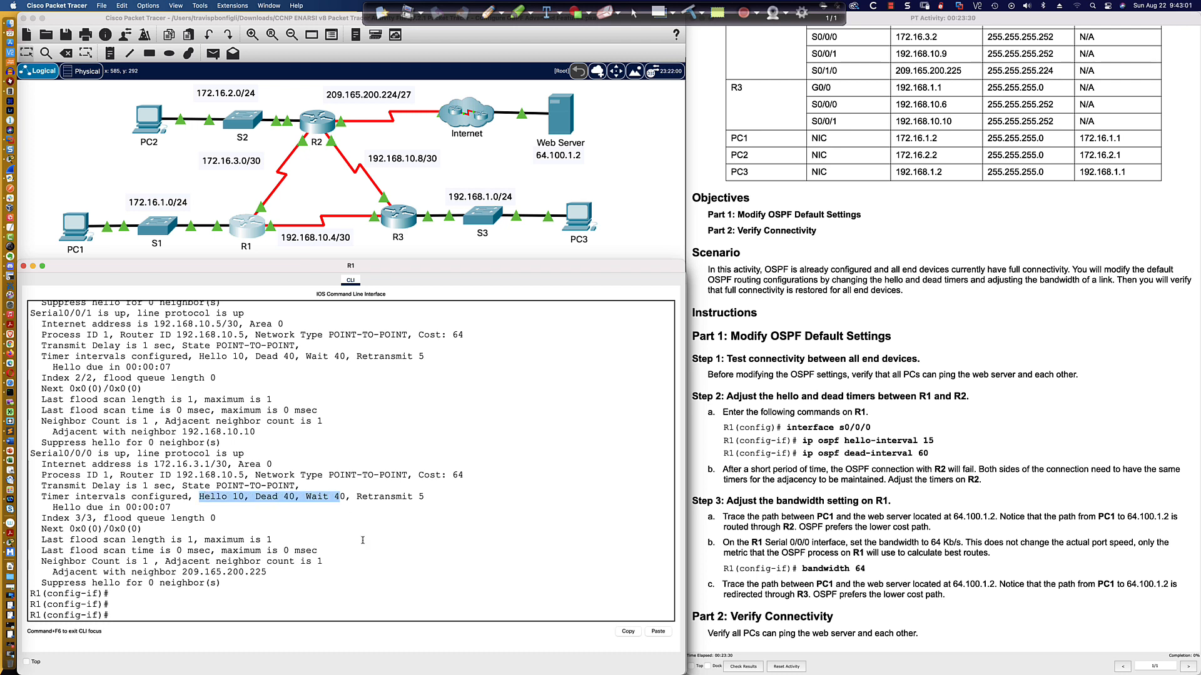
pyautogui.click(240, 617)
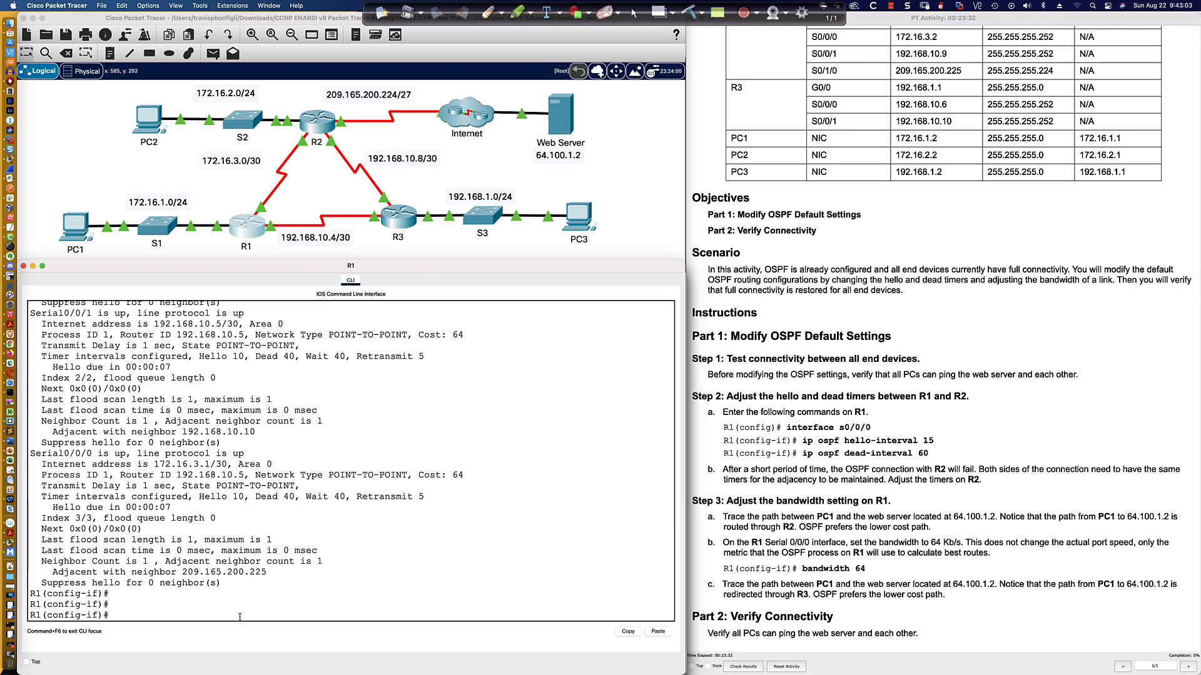
# Set the OSPF hello interval on R1's Serial0/0/0 to 15 seconds.
pyautogui.write('ip ospf hel')
pyautogui.press('Tab')
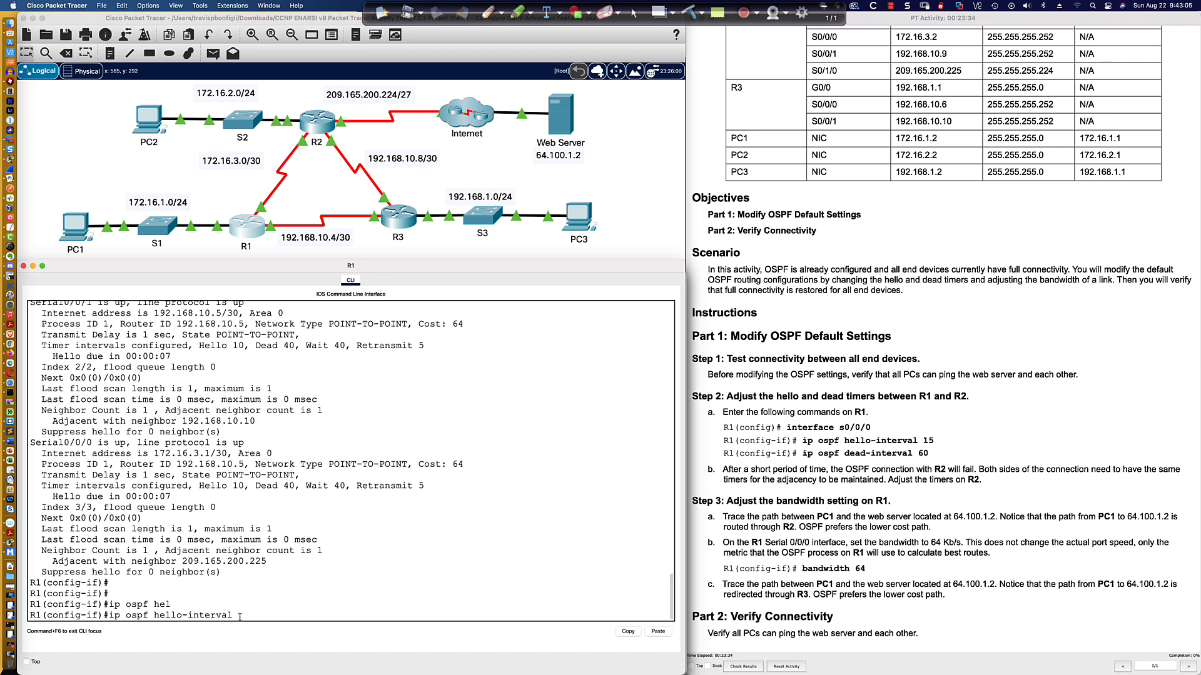
pyautogui.write('15')
pyautogui.press('Return')
# Redisplay R1's OSPF interface details and highlight the Serial0/0/0 hello and dead timers.
pyautogui.write('do sh ip ospf inter')
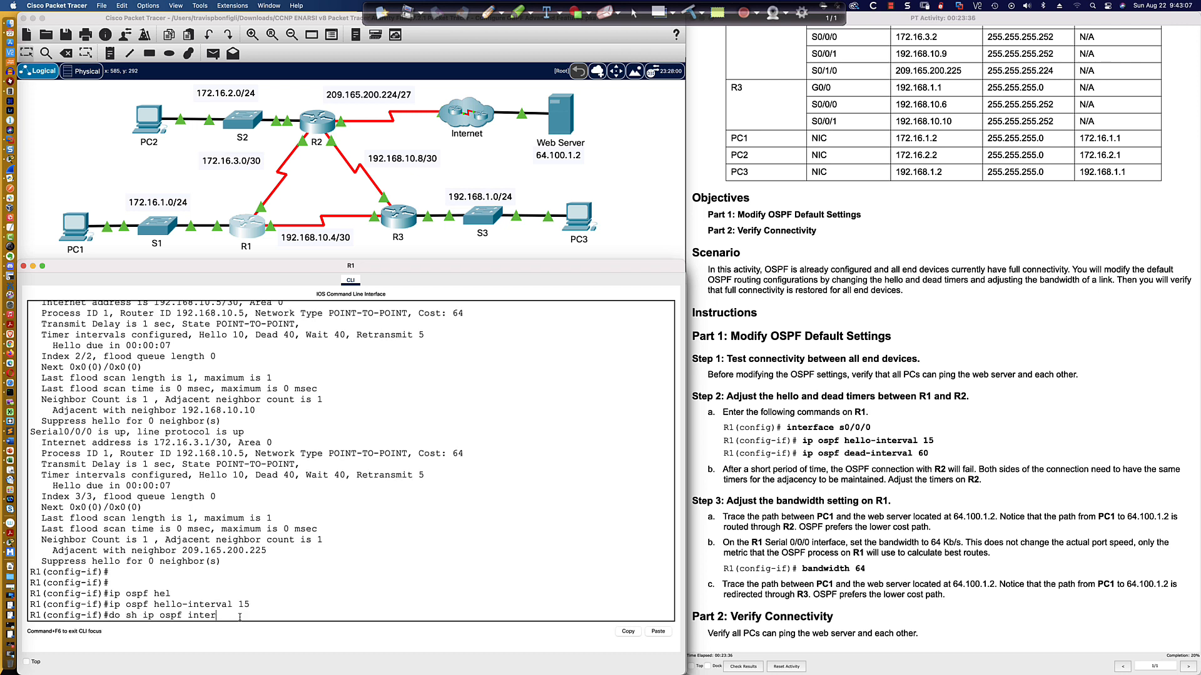
pyautogui.press('Return')
pyautogui.press('space')
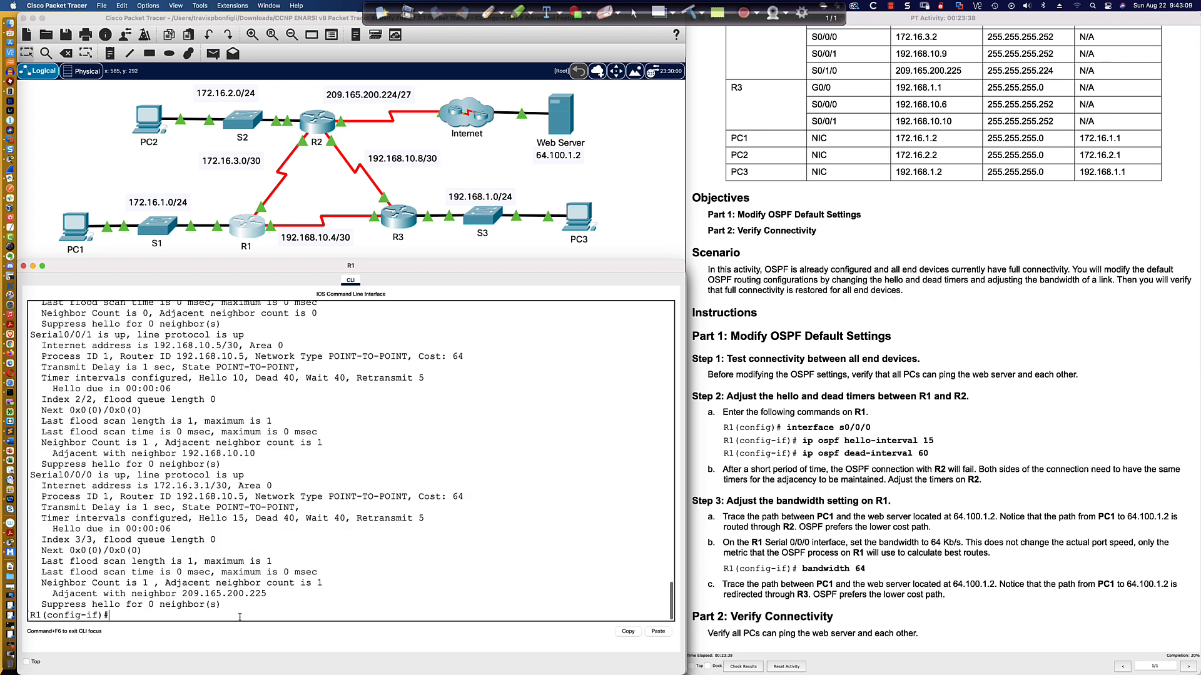
pyautogui.moveTo(200, 518); pyautogui.dragTo(295, 518)
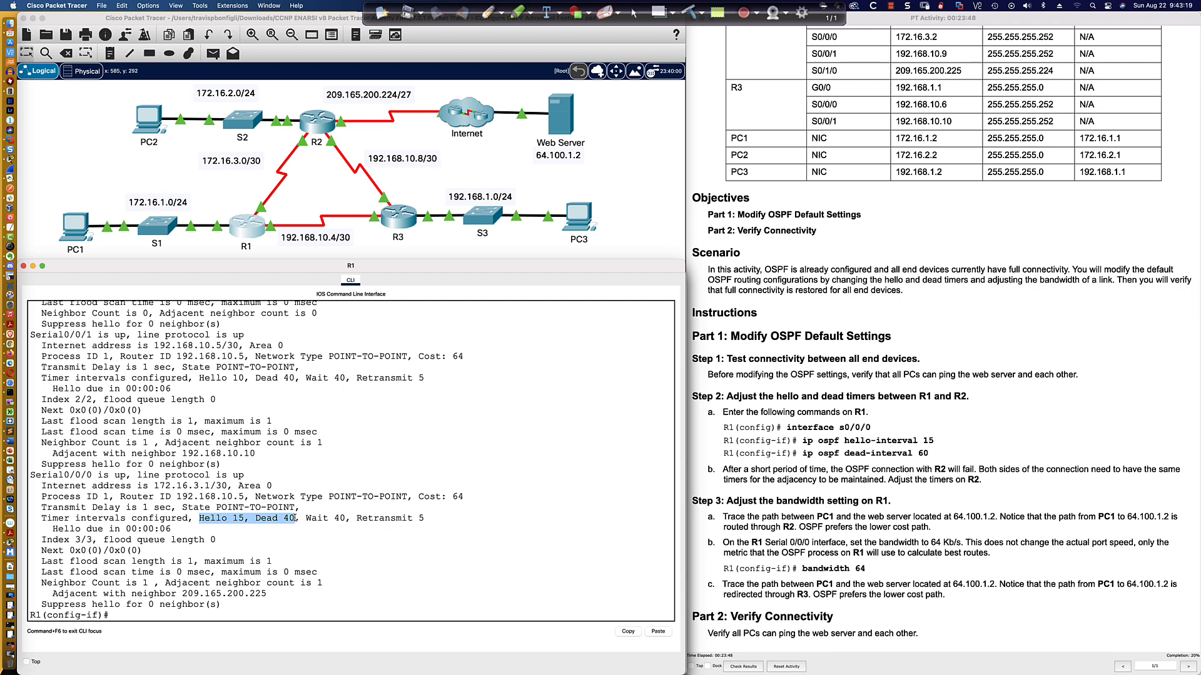
pyautogui.click(275, 615)
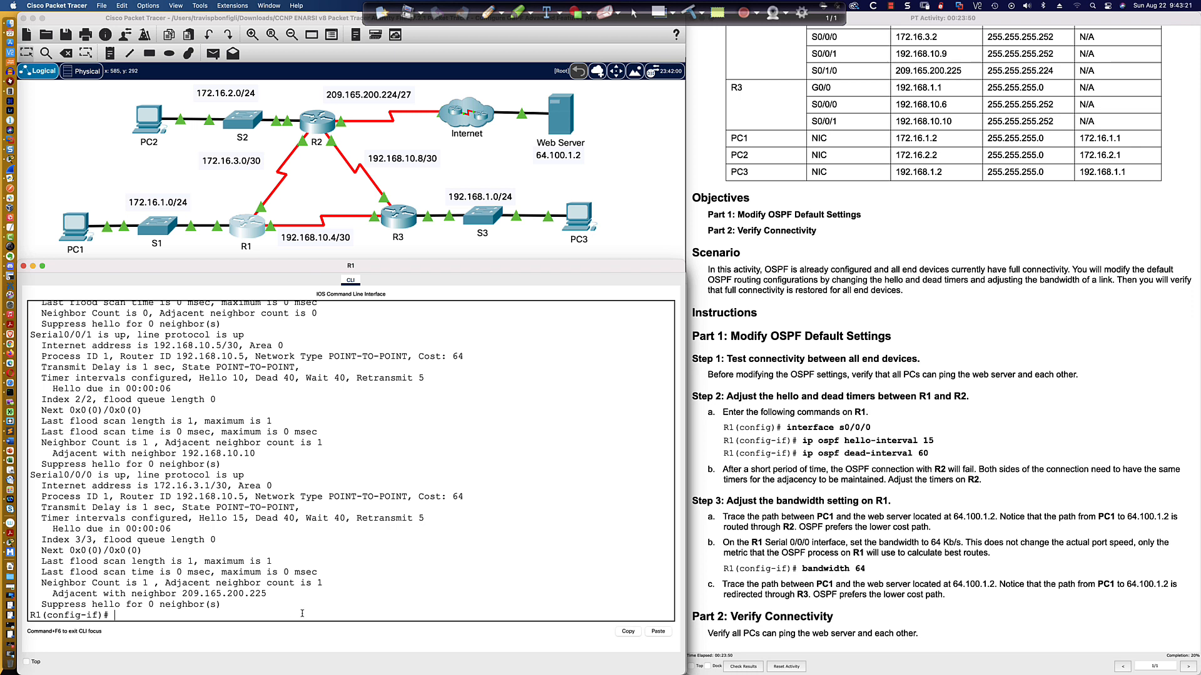
# Highlight R1's Serial0/0/0 timer line and repeatedly display R1's OSPF neighbor table.
pyautogui.moveTo(256, 517); pyautogui.dragTo(294, 518)
pyautogui.click(226, 617)
pyautogui.write('do sh ip ospf neigh')
pyautogui.press('Return')
pyautogui.press('Up')
pyautogui.press('Return')
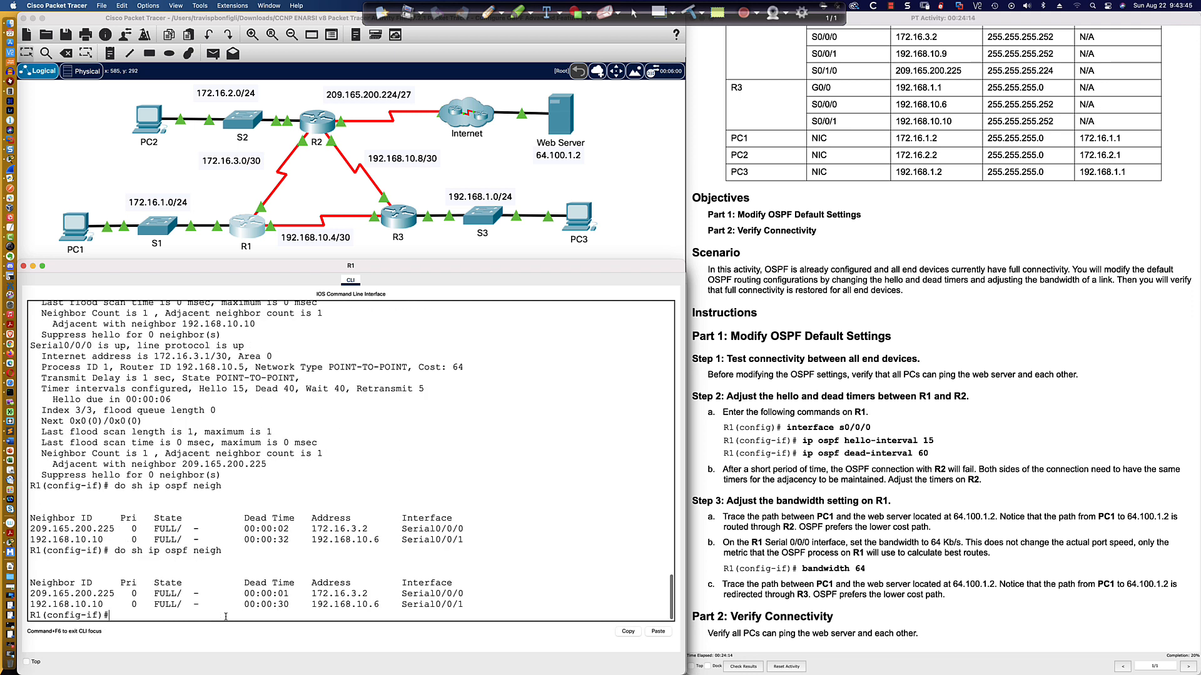
pyautogui.press('Up')
pyautogui.press('Return')
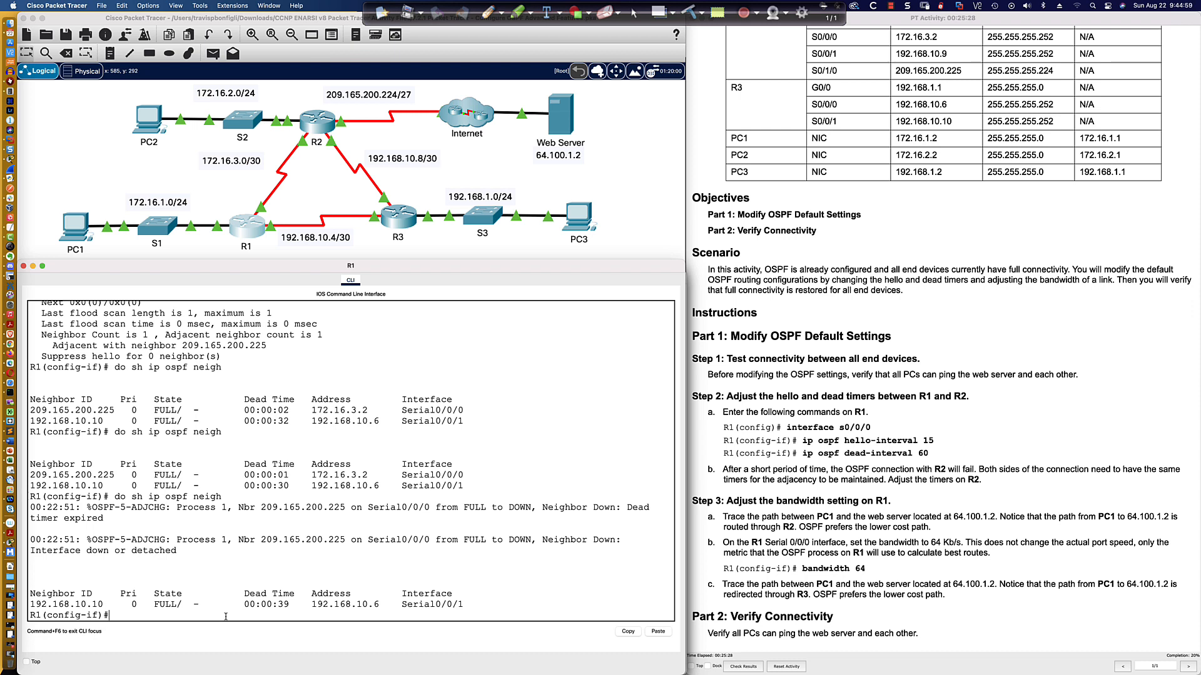
# Open PC1's command prompt, repeat the ping to 192.168.1.2, and ping 172.16.2.2.
pyautogui.click(77, 226)
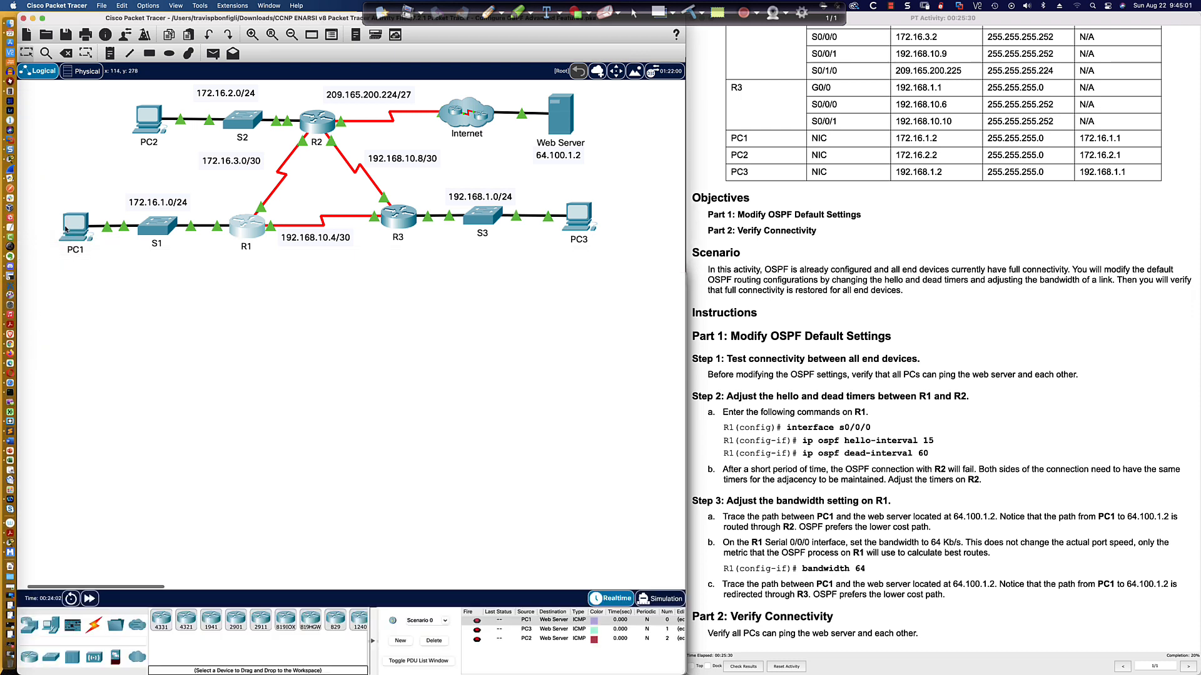
pyautogui.press('Up')
pyautogui.press('Return')
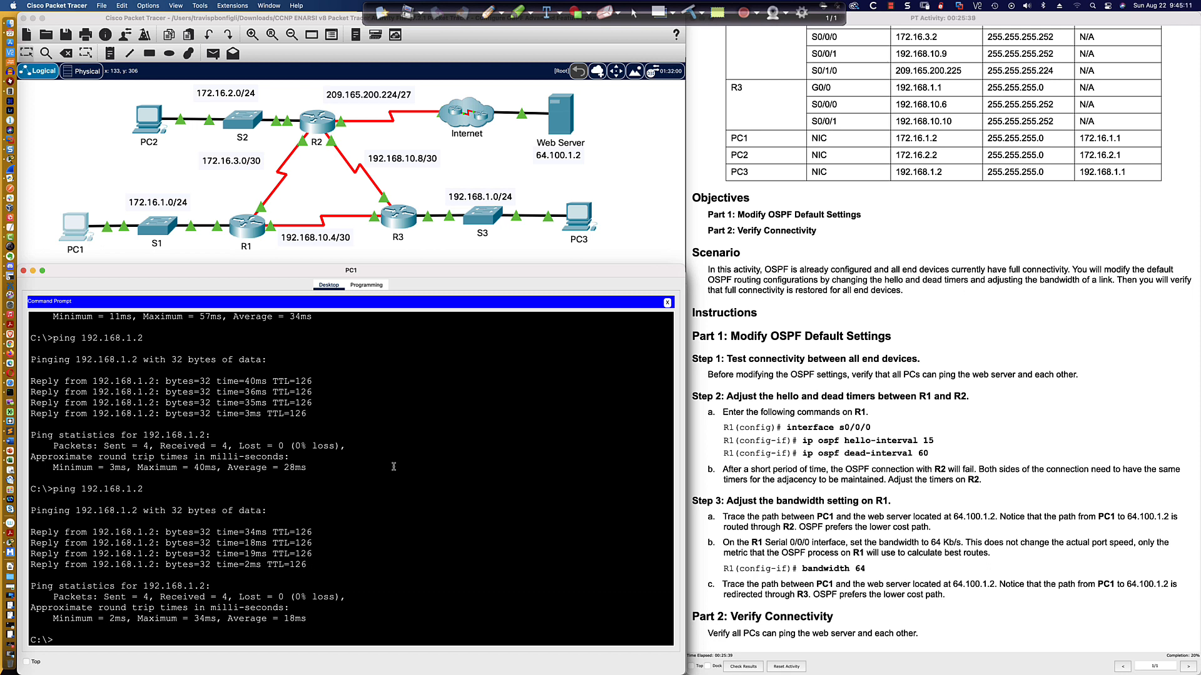
pyautogui.scroll(1, 315, 196)
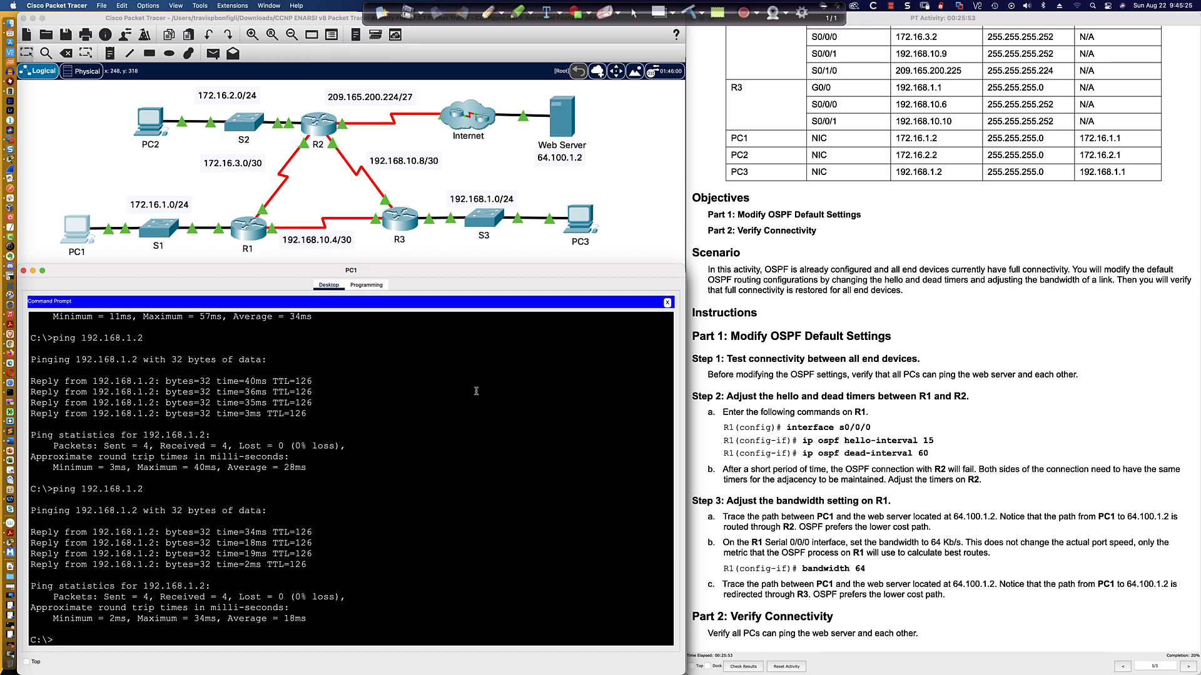
pyautogui.write('ping 172.16.2.2')
pyautogui.press('Return')
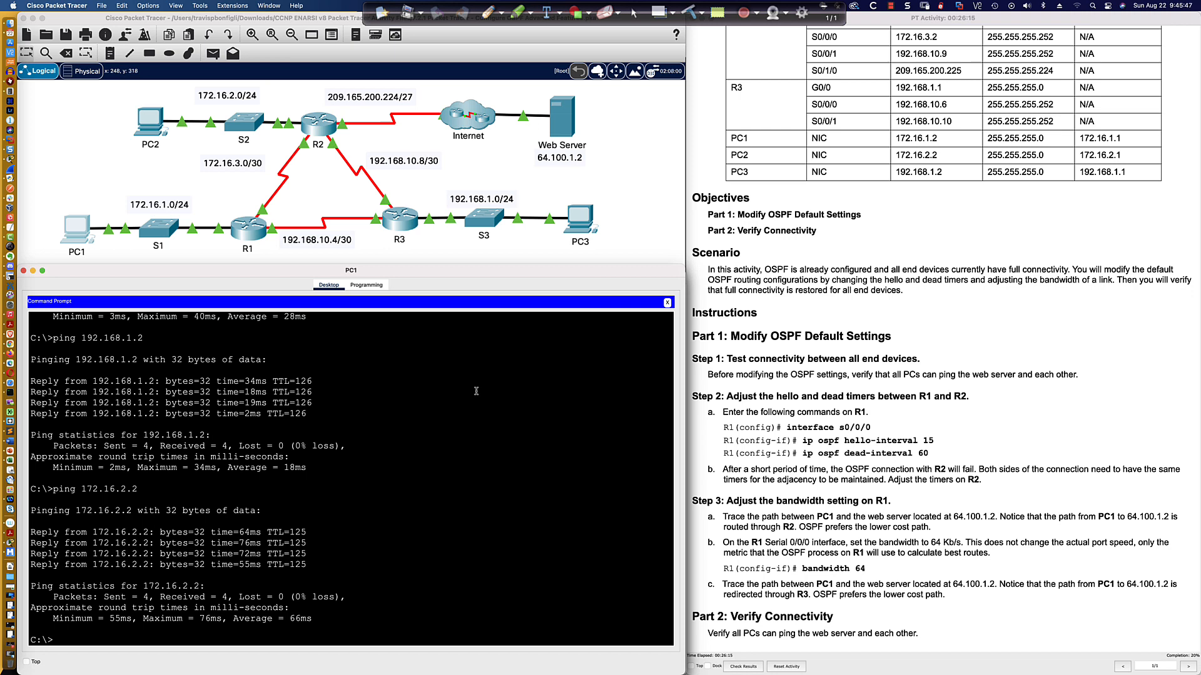
# Trace the route from PC1 to 172.16.2.2 with the tracert command.
pyautogui.write('trace 172.16.32.')
pyautogui.press('BackSpace')
pyautogui.press('BackSpace')
pyautogui.press('BackSpace')
pyautogui.write('2.2')
pyautogui.press('Return')
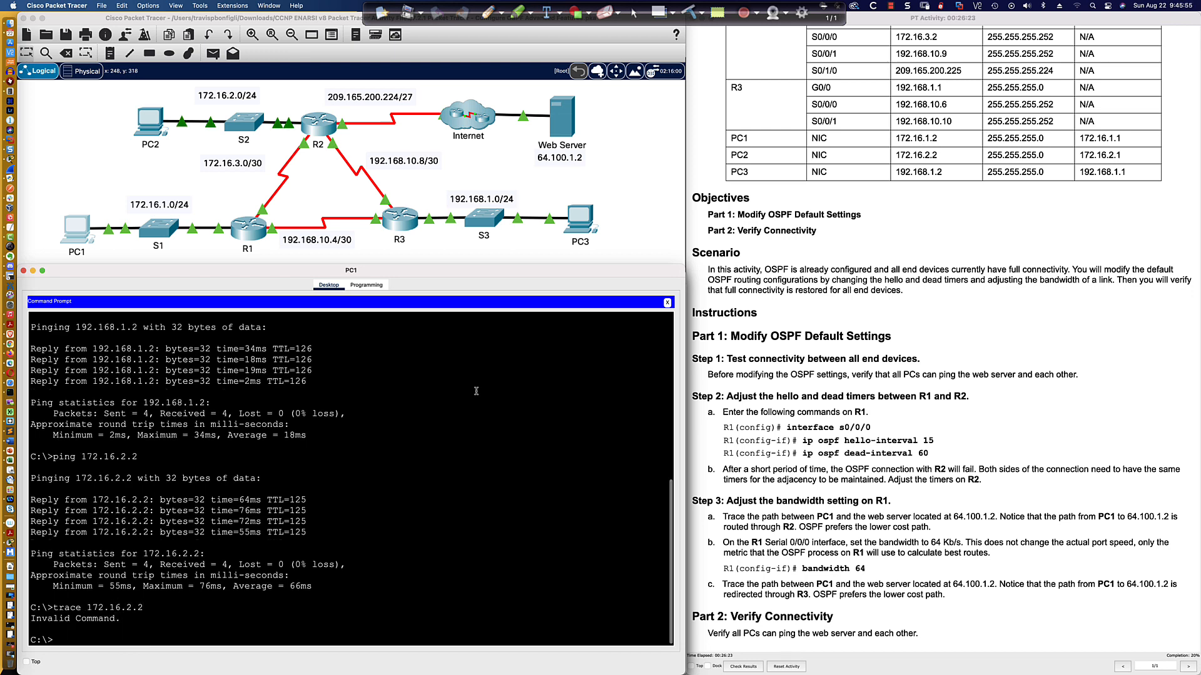
pyautogui.press('Up')
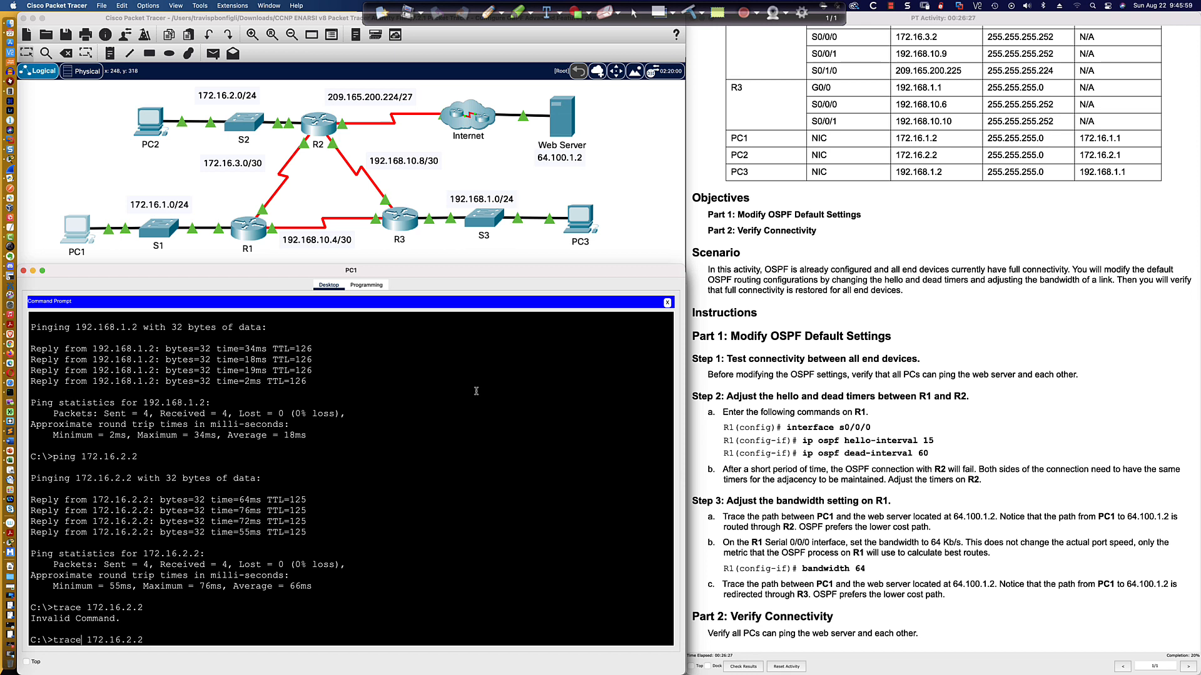
pyautogui.write('route4')
pyautogui.press('Return')
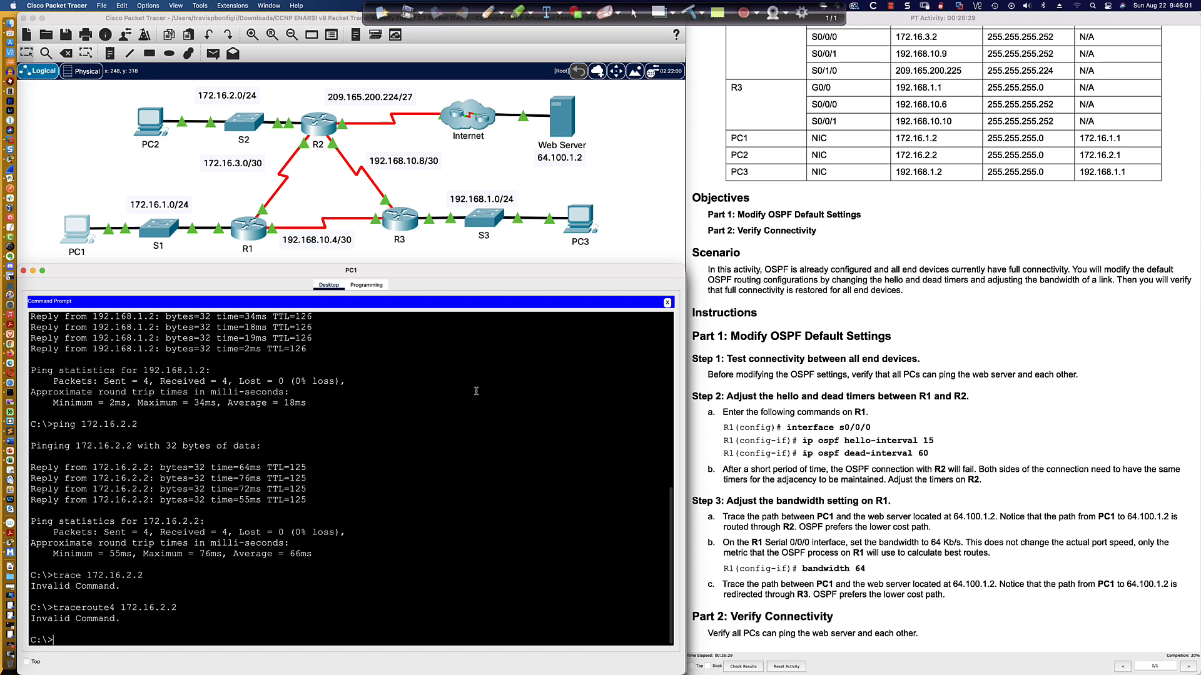
pyautogui.press('Up')
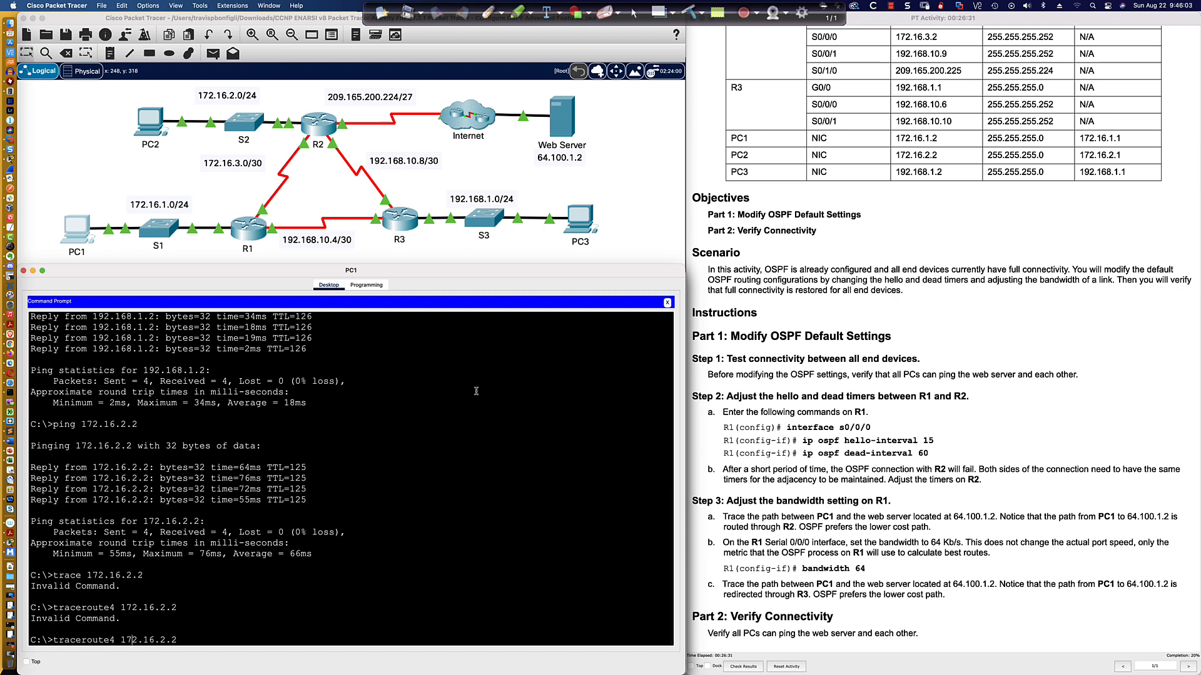
pyautogui.press('Left')
pyautogui.press('Left')
pyautogui.press('Left')
pyautogui.press('BackSpace')
pyautogui.press('Return')
pyautogui.press('Up')
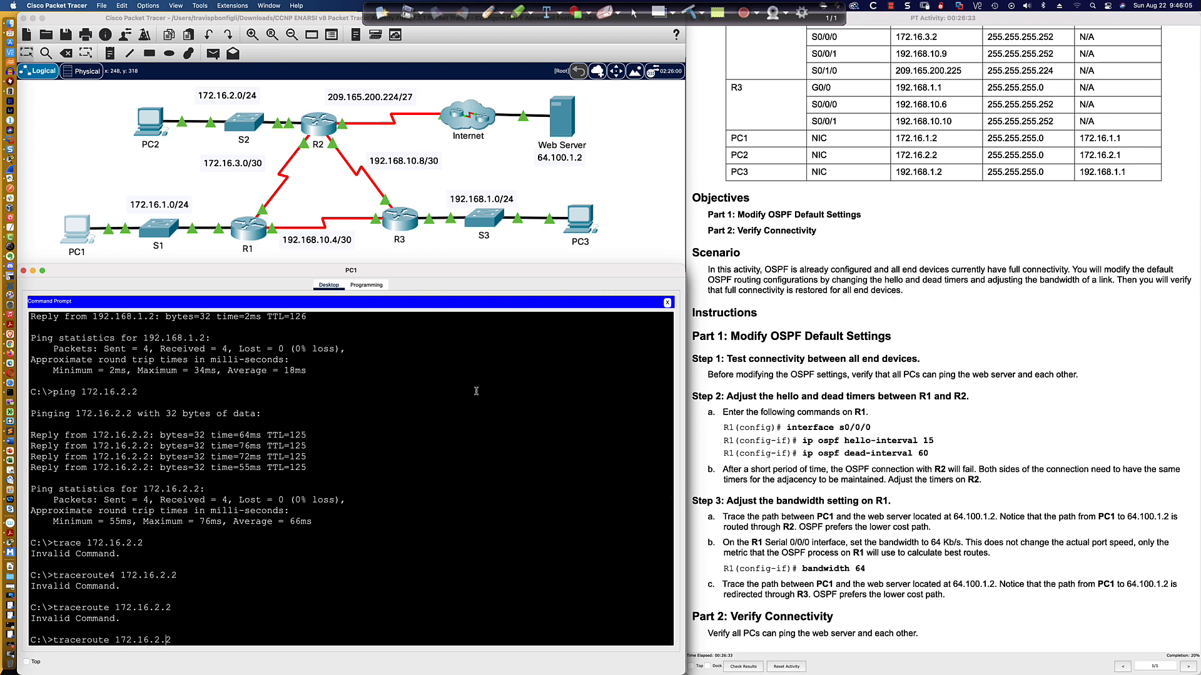
pyautogui.press('BackSpace')
pyautogui.press('BackSpace')
pyautogui.press('BackSpace')
pyautogui.press('BackSpace')
pyautogui.write('t')
pyautogui.press('Return')
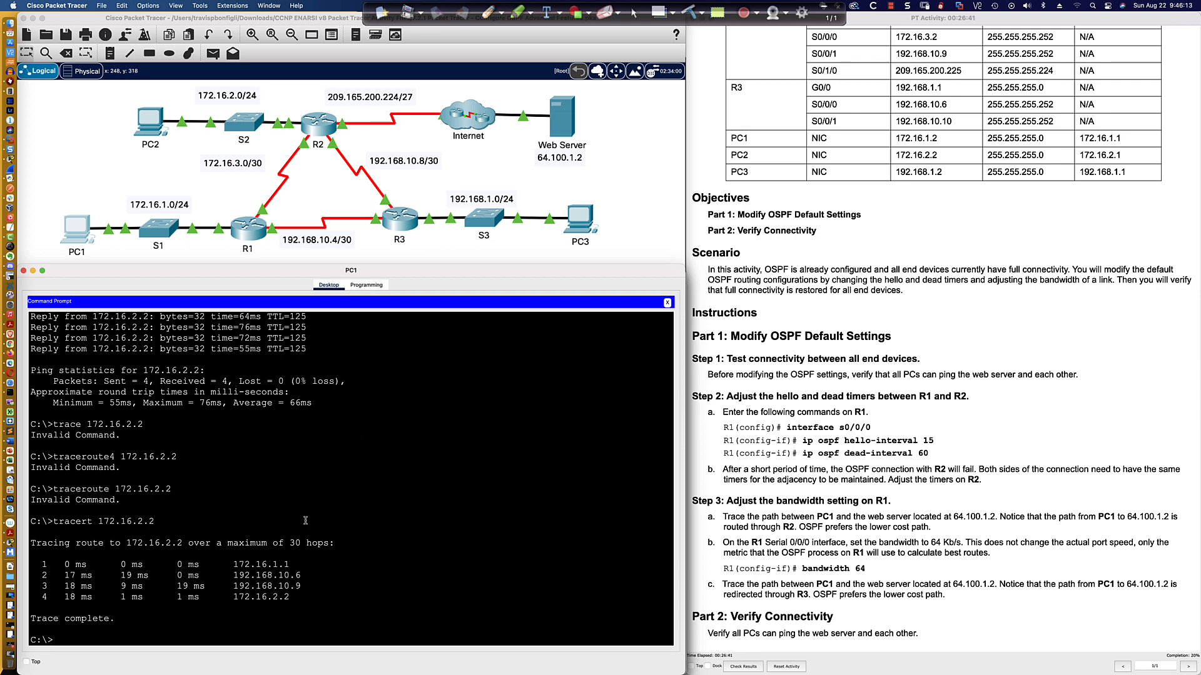
# Highlight each hop address in PC1's trace output to 172.16.2.2.
pyautogui.moveTo(232, 564); pyautogui.dragTo(287, 564)
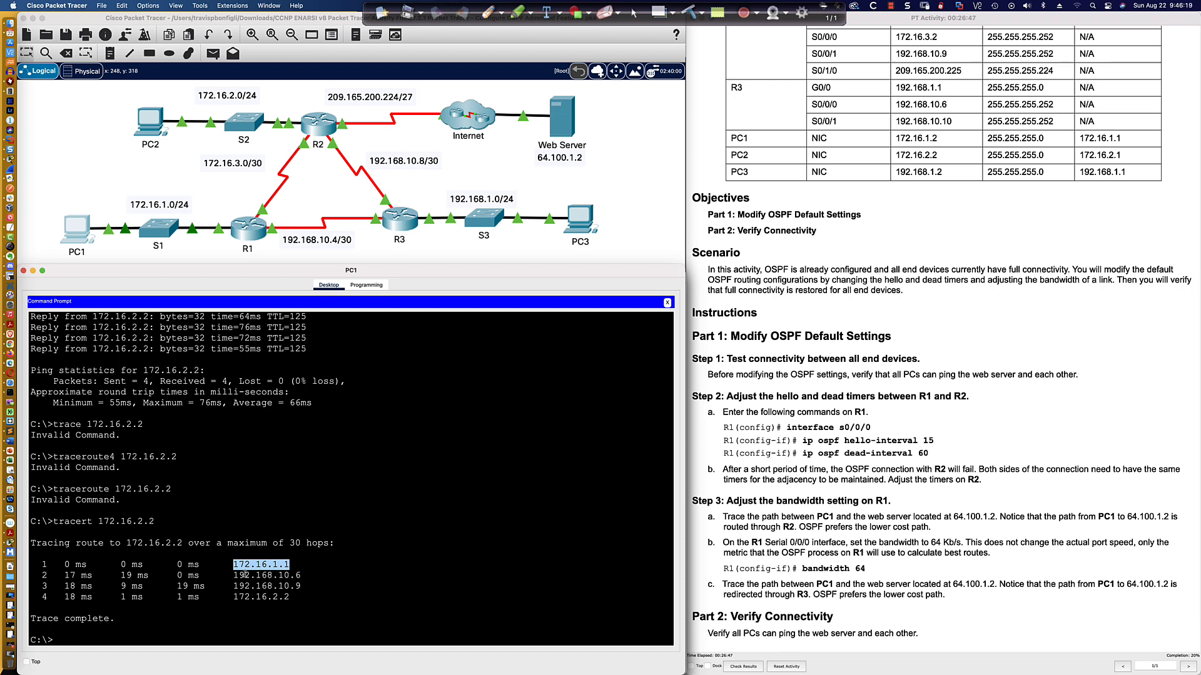
pyautogui.moveTo(233, 575); pyautogui.dragTo(302, 576)
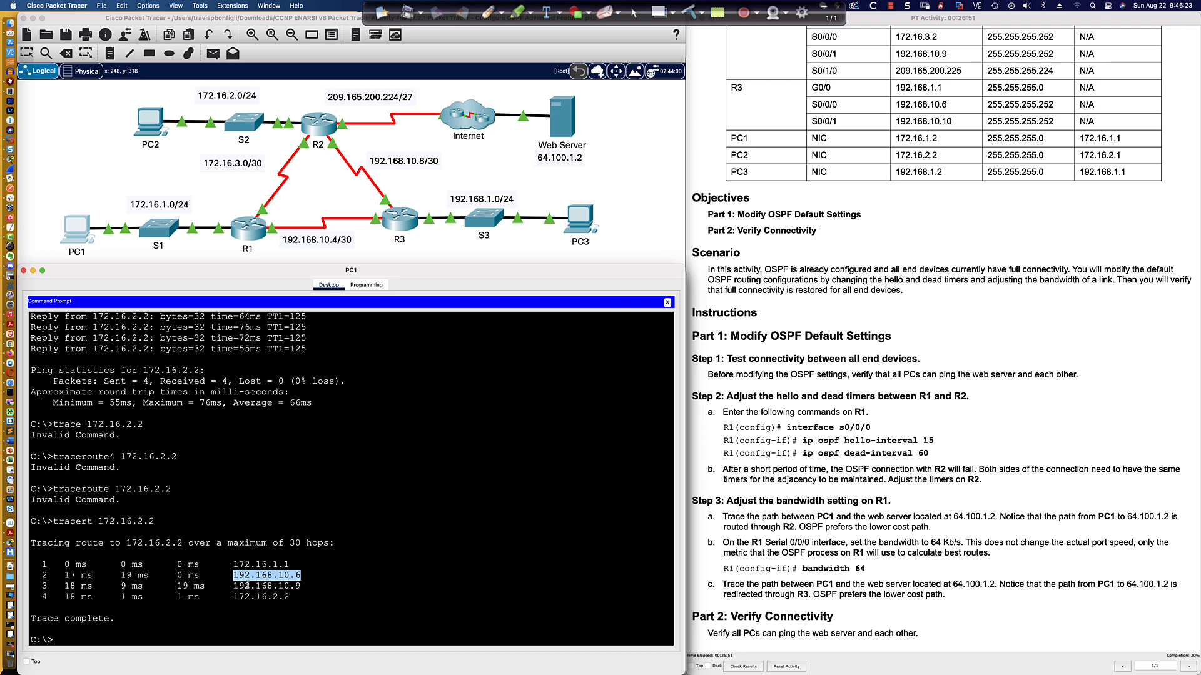
pyautogui.moveTo(234, 586); pyautogui.dragTo(289, 596)
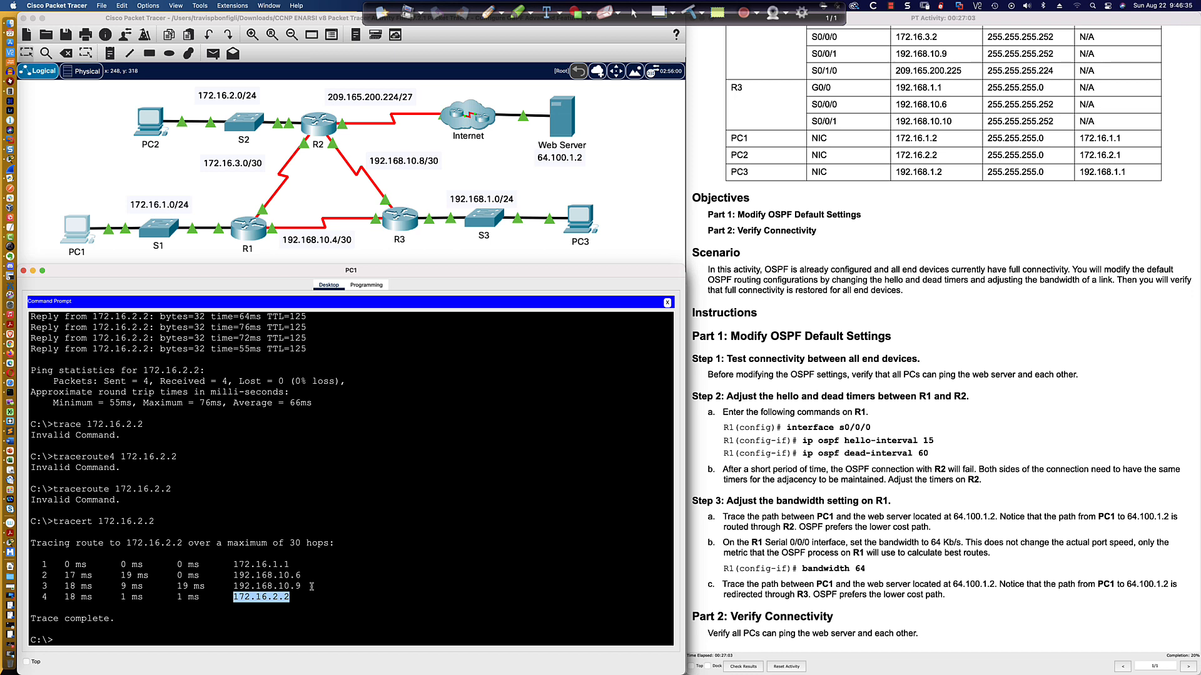
pyautogui.click(304, 600)
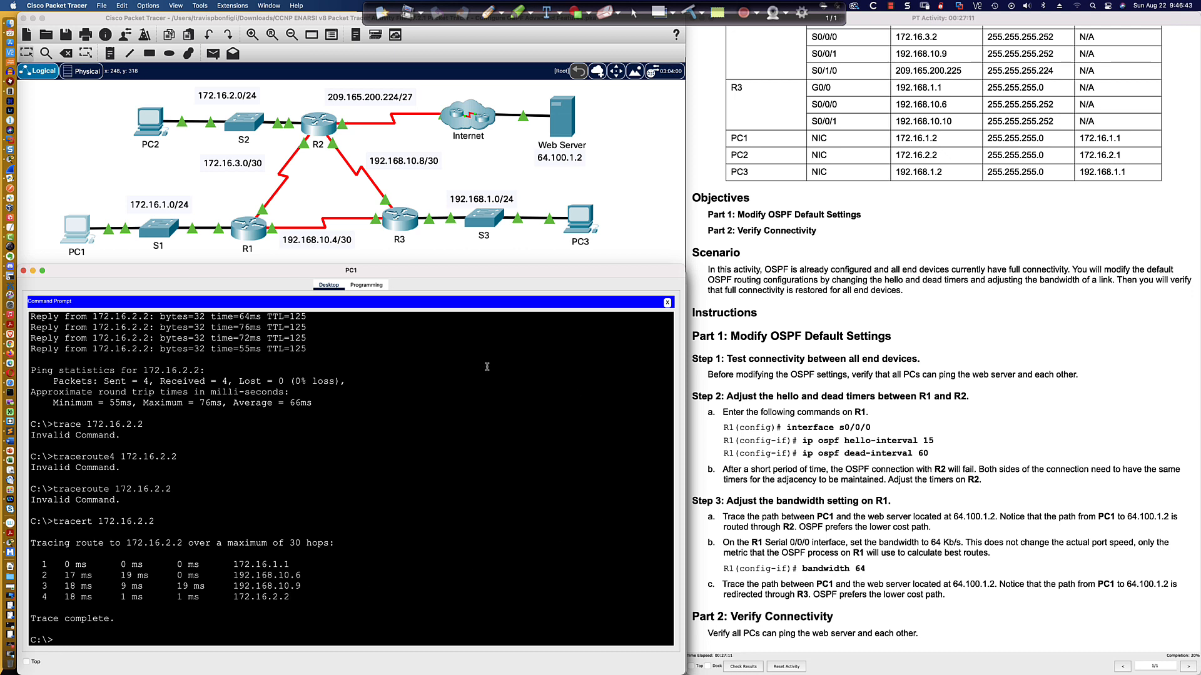
# Return to R1's CLI, redisplay its OSPF interface details, and highlight Serial0/0/0's hello and dead timers.
pyautogui.click(250, 230)
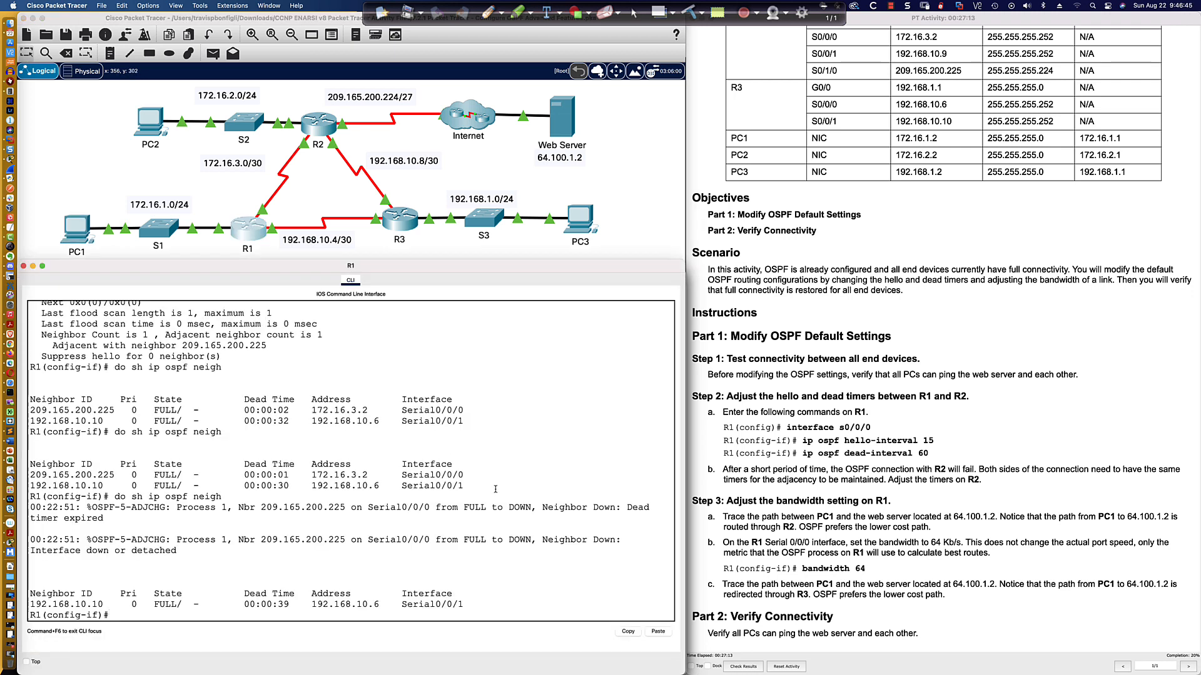
pyautogui.press('Return')
pyautogui.press('Return')
pyautogui.press('Return')
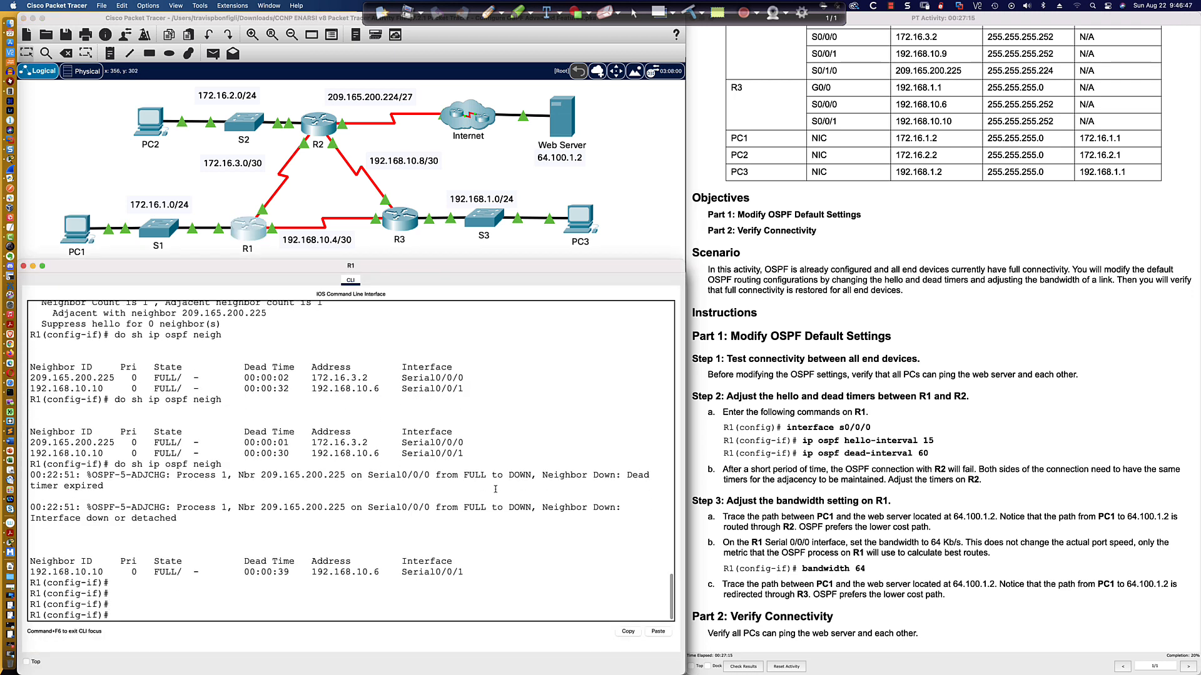
pyautogui.press('Up')
pyautogui.press('Up')
pyautogui.press('Return')
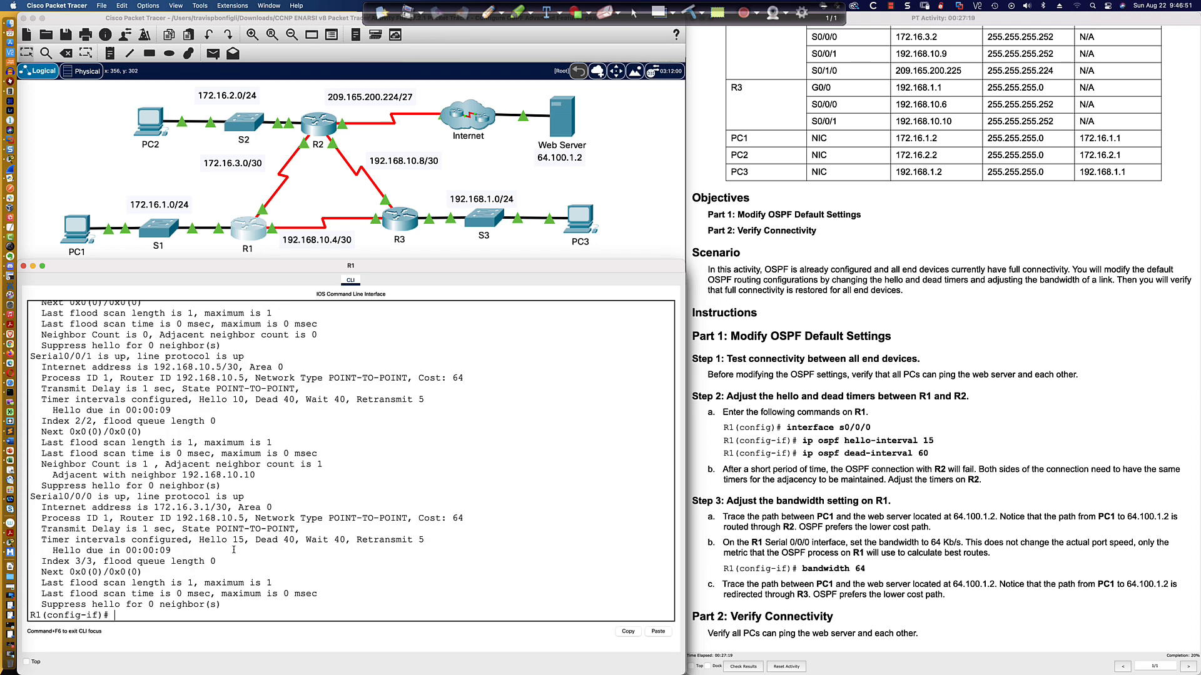
pyautogui.moveTo(199, 540); pyautogui.dragTo(295, 540)
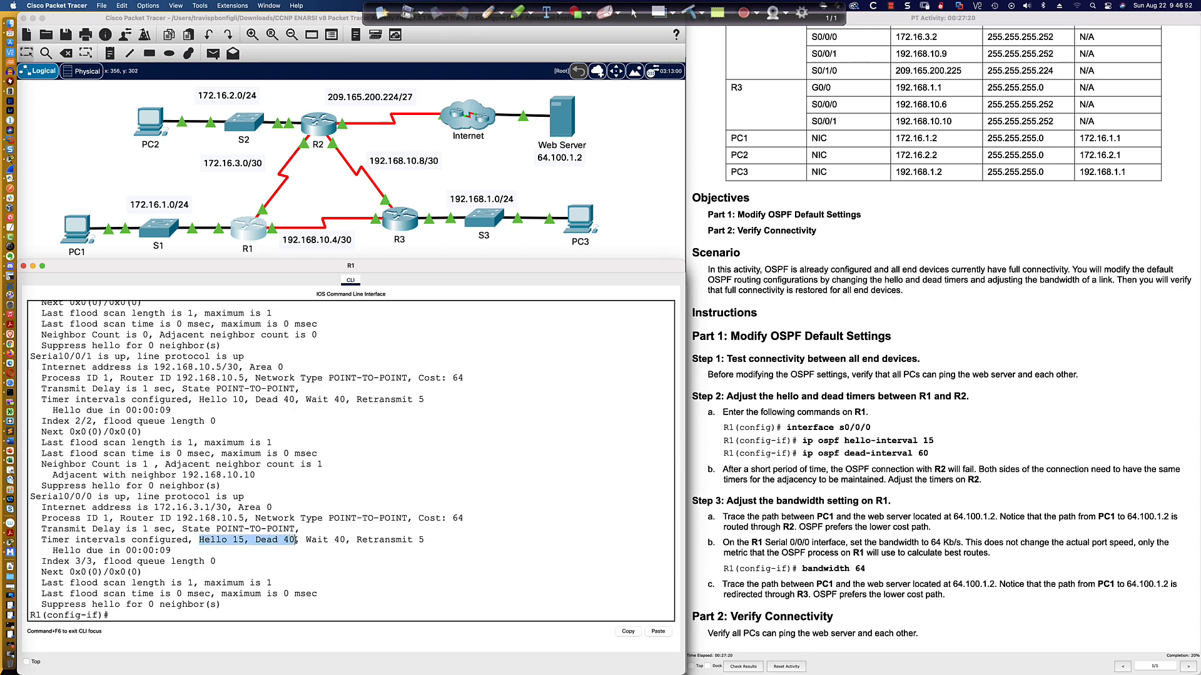
pyautogui.click(181, 616)
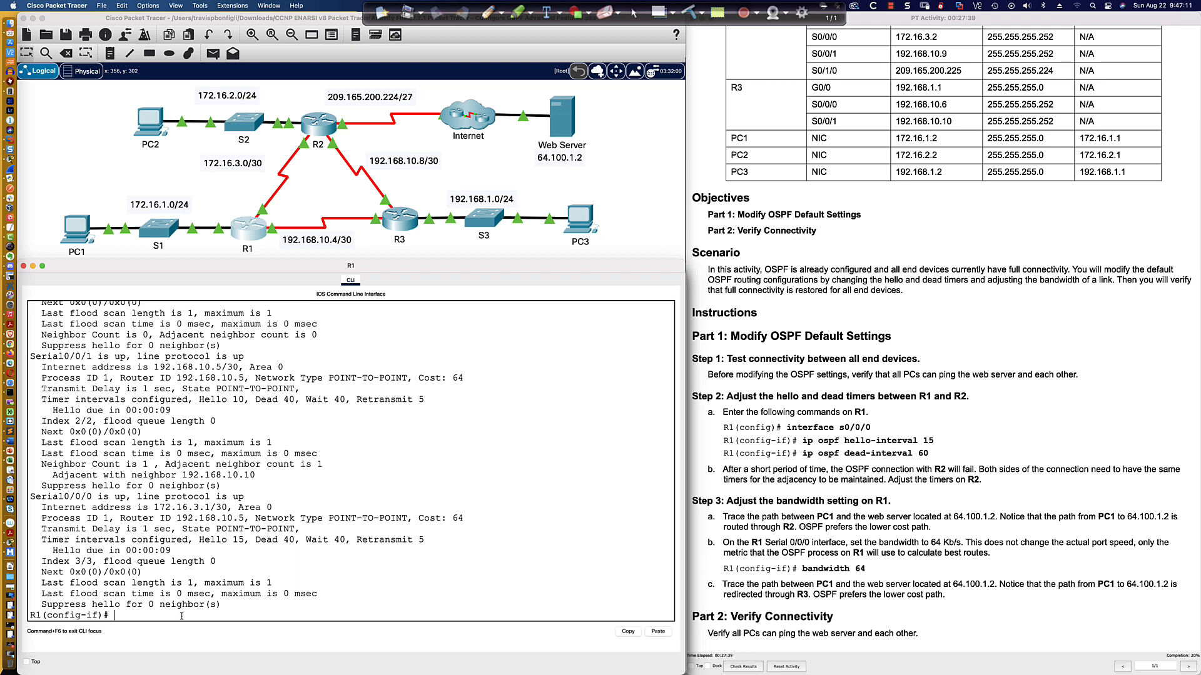
# Set the OSPF dead interval on R1's Serial0/0/0 to 60 seconds.
pyautogui.write('ip ospf de')
pyautogui.press('Tab')
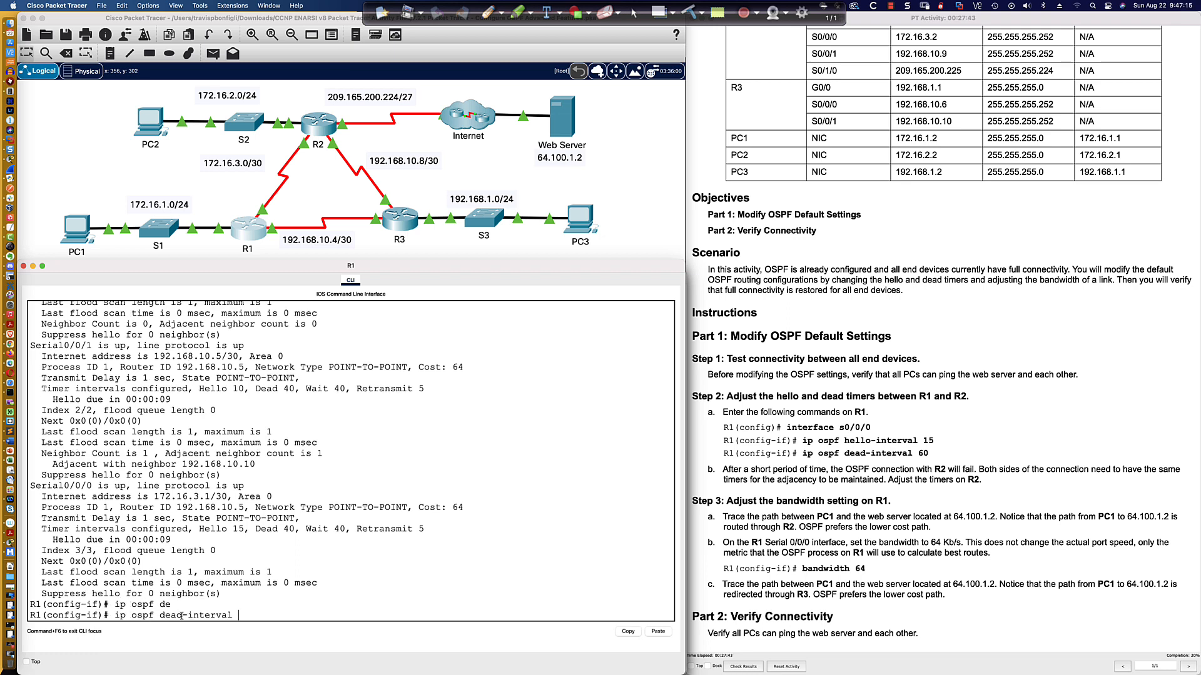
pyautogui.write('60')
pyautogui.press('Return')
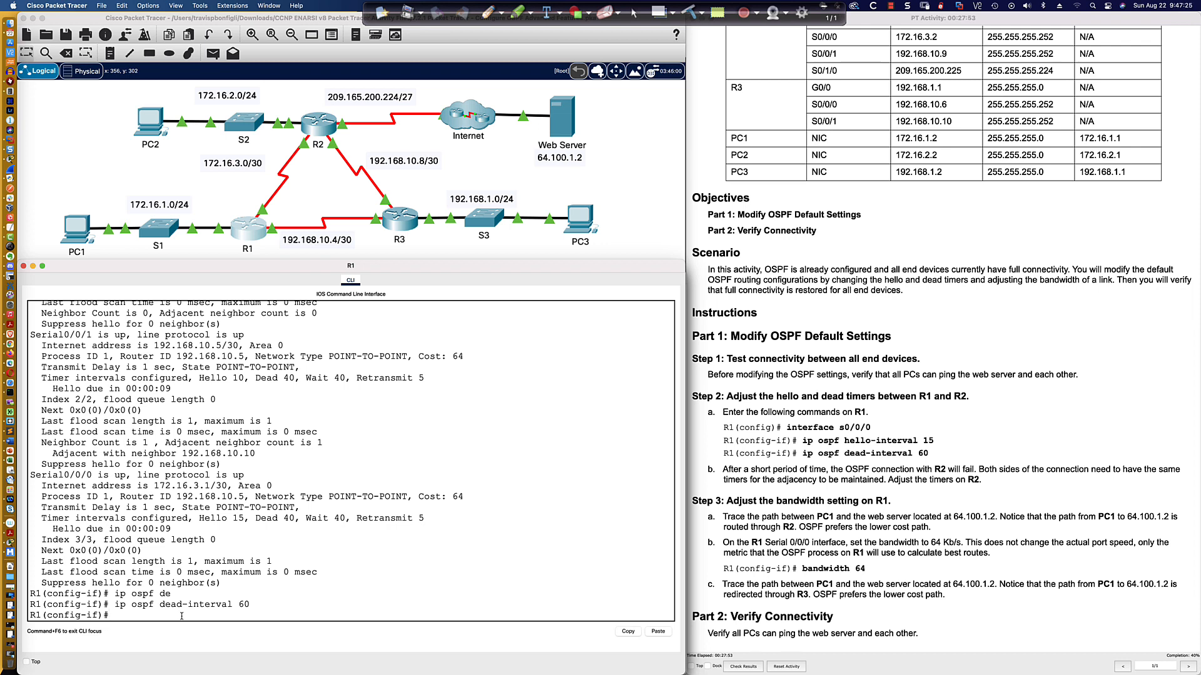
# Redisplay R1's OSPF interface details and highlight the Serial0/0/0 hello and dead timers.
pyautogui.press('Up')
pyautogui.press('Up')
pyautogui.press('Return')
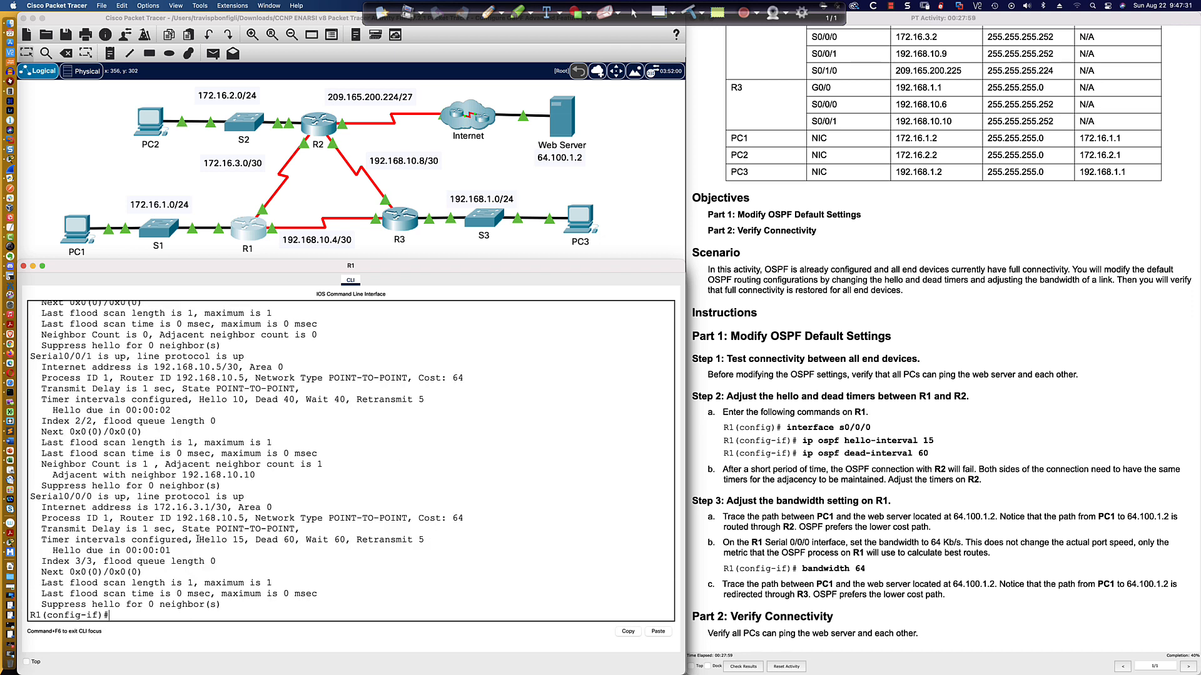
pyautogui.moveTo(198, 540); pyautogui.dragTo(294, 539)
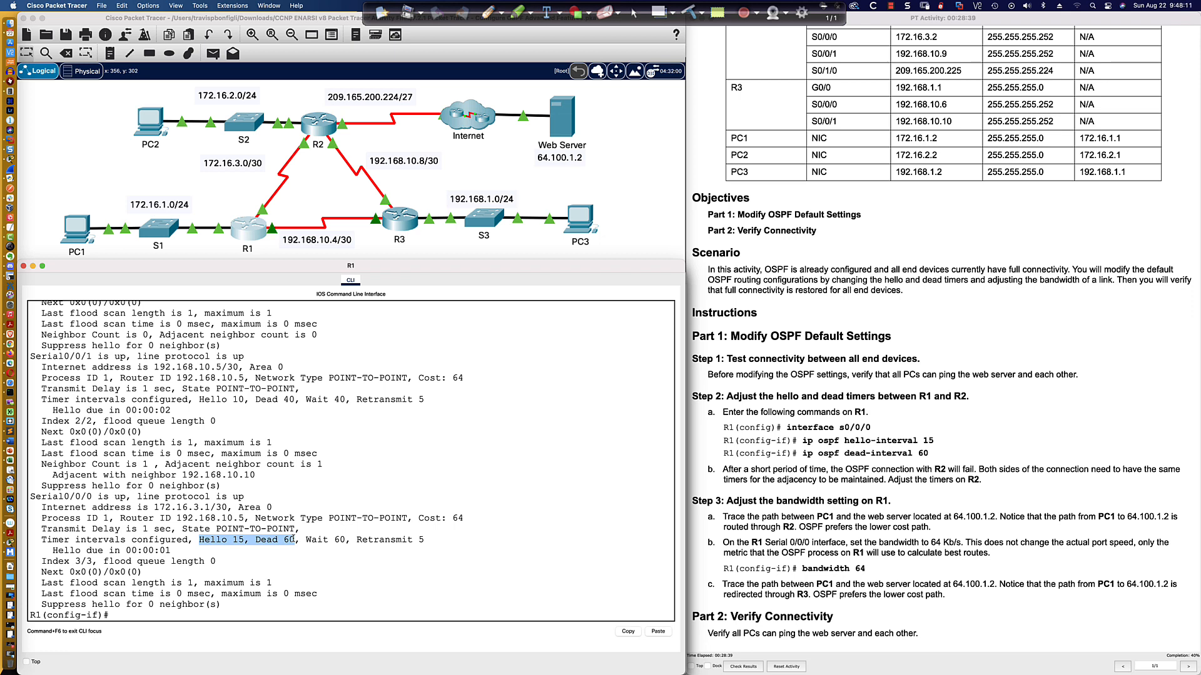
# Switch to the R9 terminal session and display the OSPF details of its Serial0/0/0 interface.
pyautogui.press('super+Tab')
pyautogui.press('super+Tab')
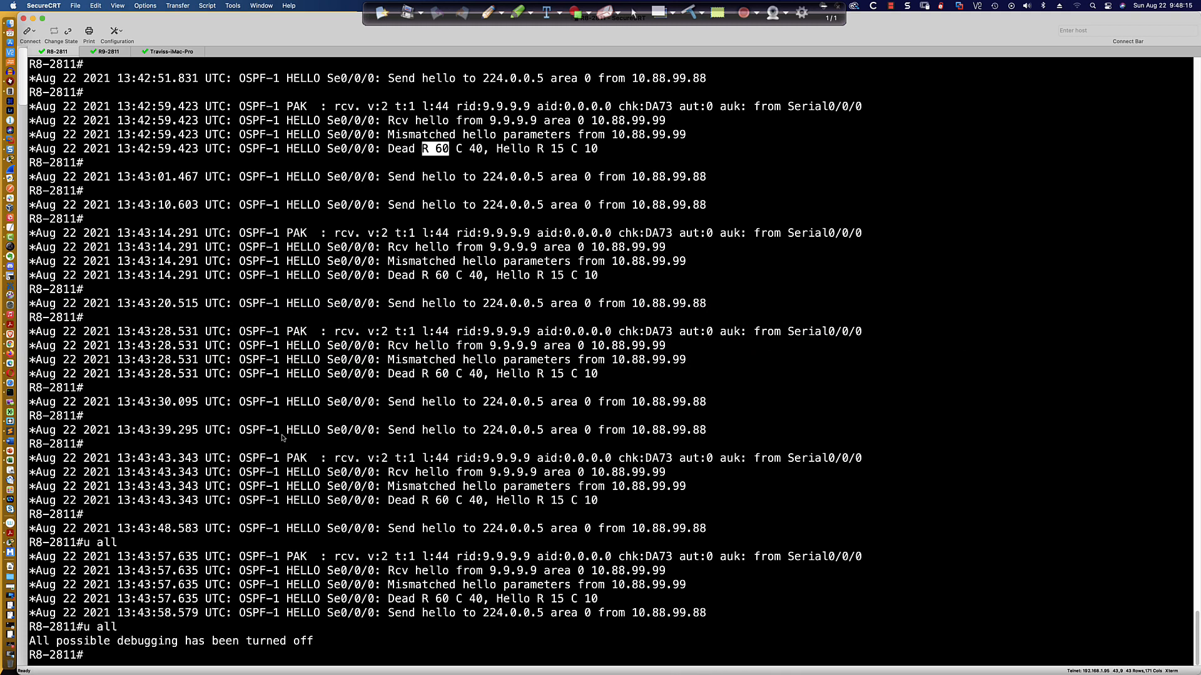
pyautogui.click(108, 53)
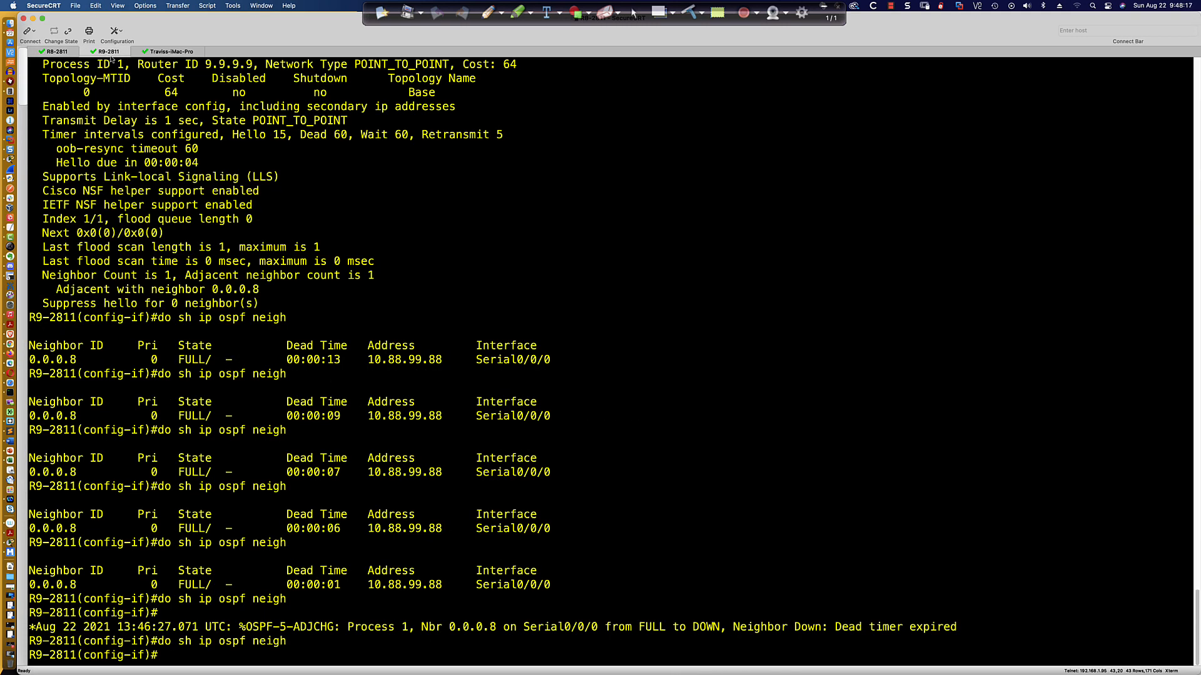
pyautogui.press('Return')
pyautogui.press('Return')
pyautogui.press('Return')
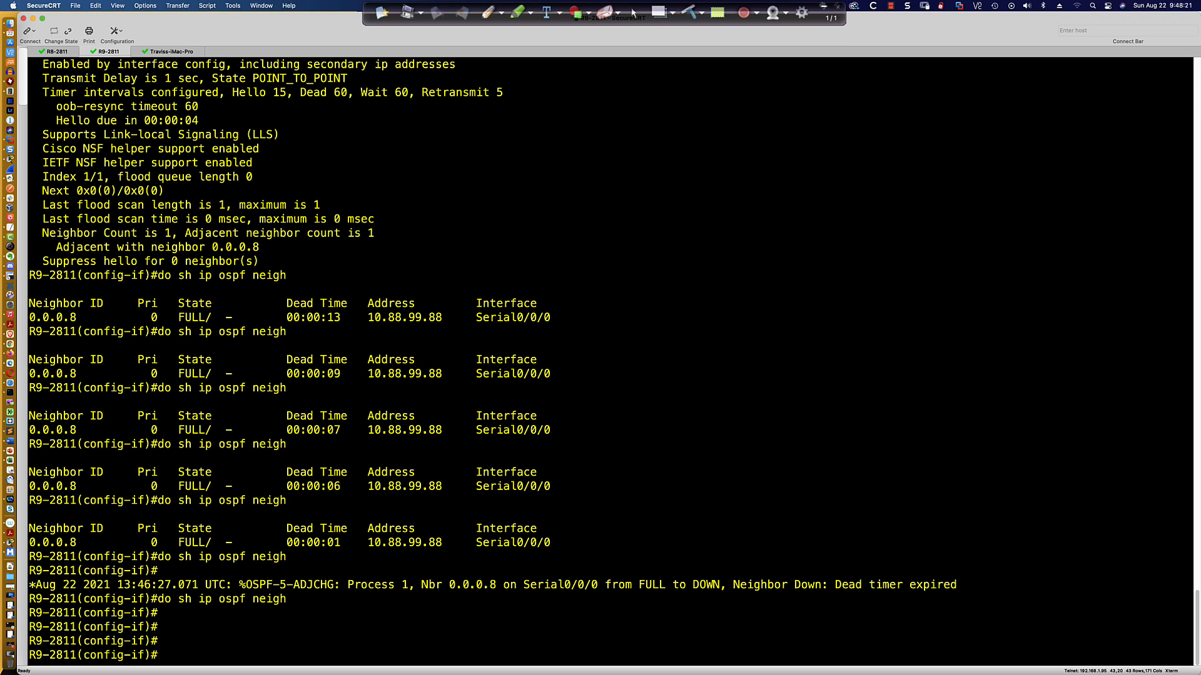
pyautogui.write('do sh ip ospf neigh')
pyautogui.press('Up')
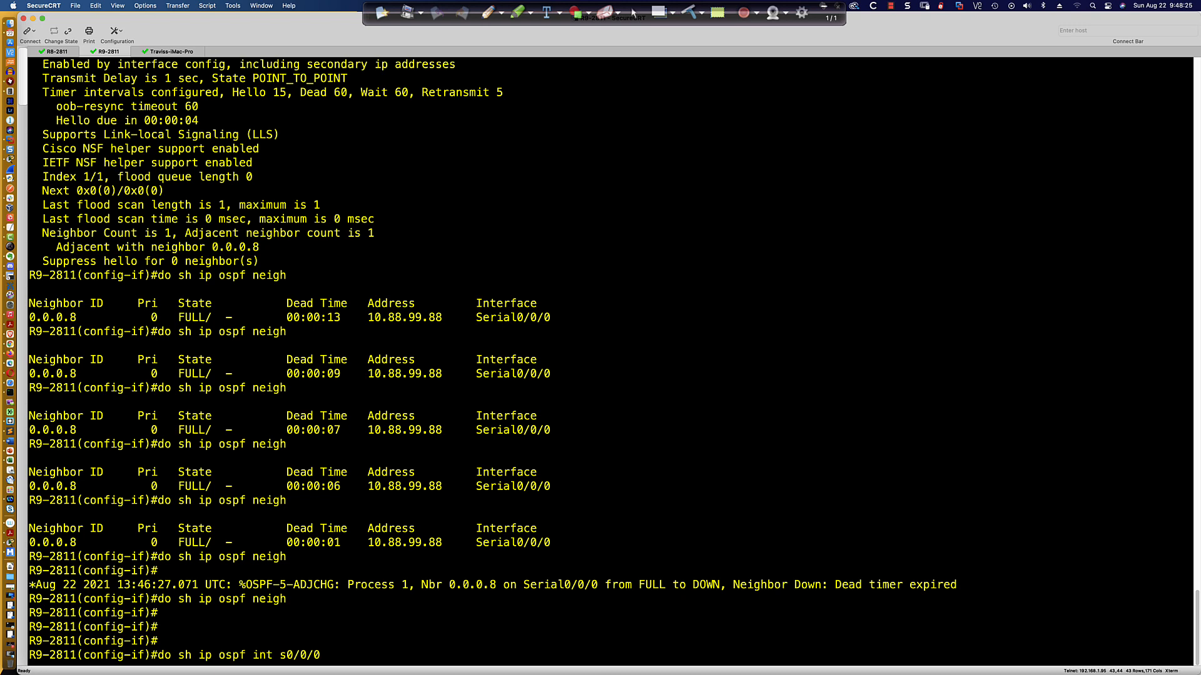
pyautogui.press('Return')
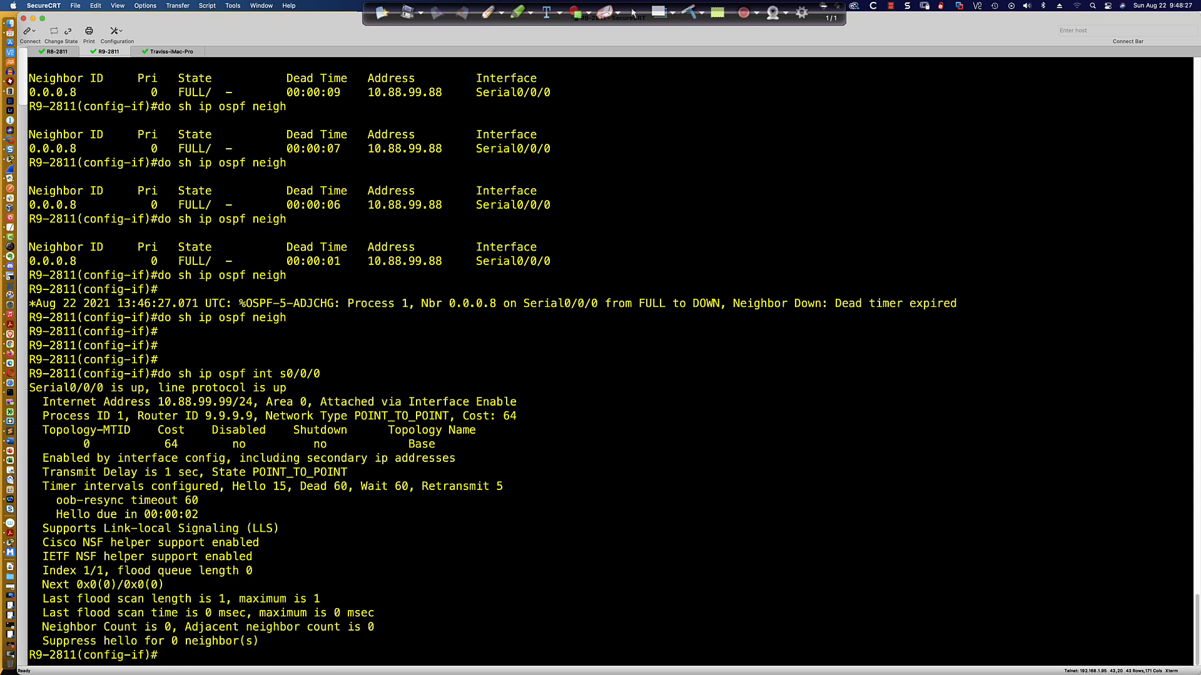
# Set the OSPF dead interval on R9's Serial0/0/0 to 30 seconds.
pyautogui.press('Return')
pyautogui.press('Return')
pyautogui.press('Return')
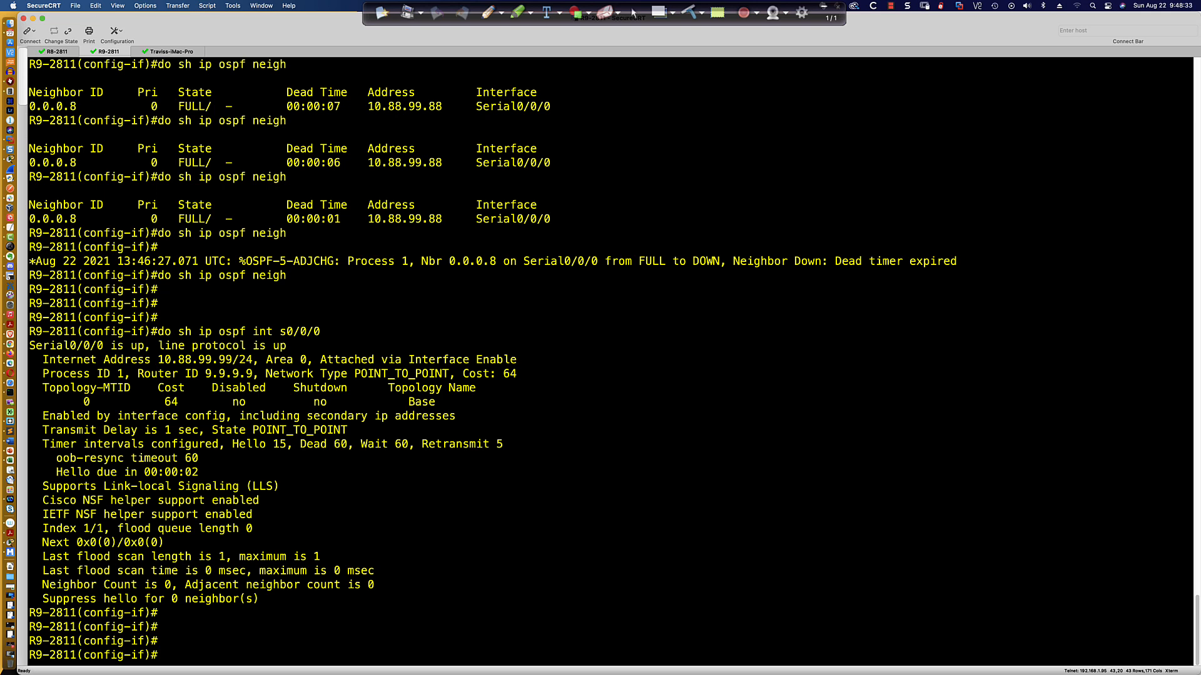
pyautogui.write('ip ospf')
pyautogui.write('de')
pyautogui.press('Tab')
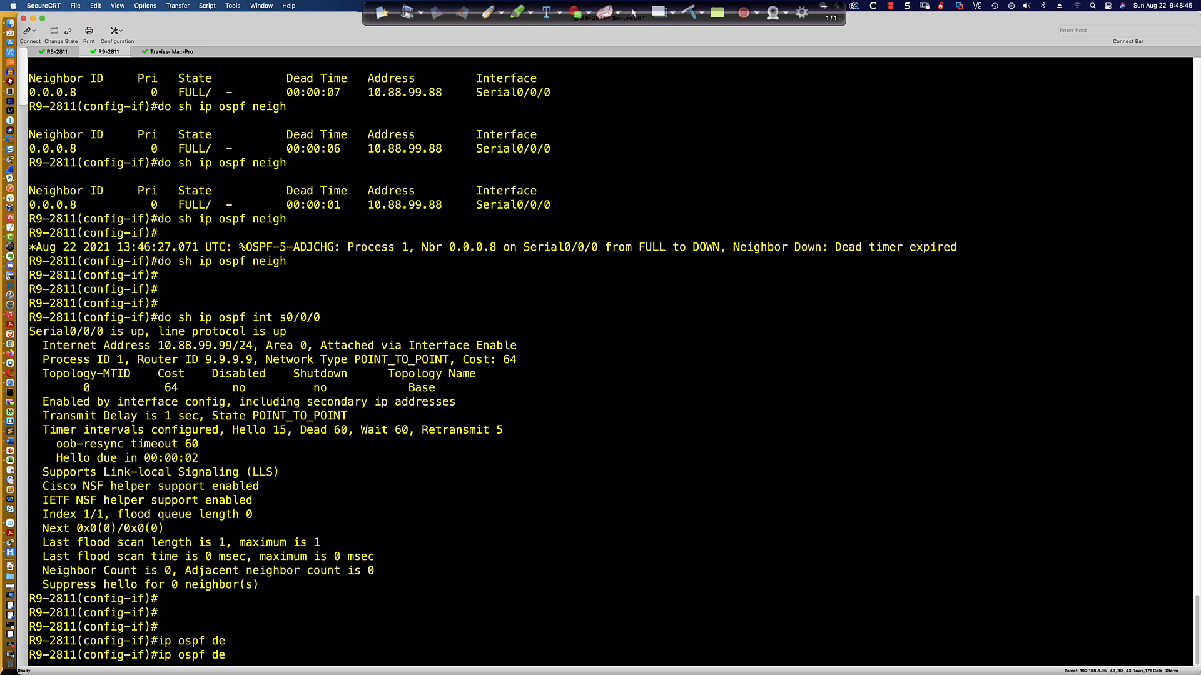
pyautogui.write('ad')
pyautogui.press('Tab')
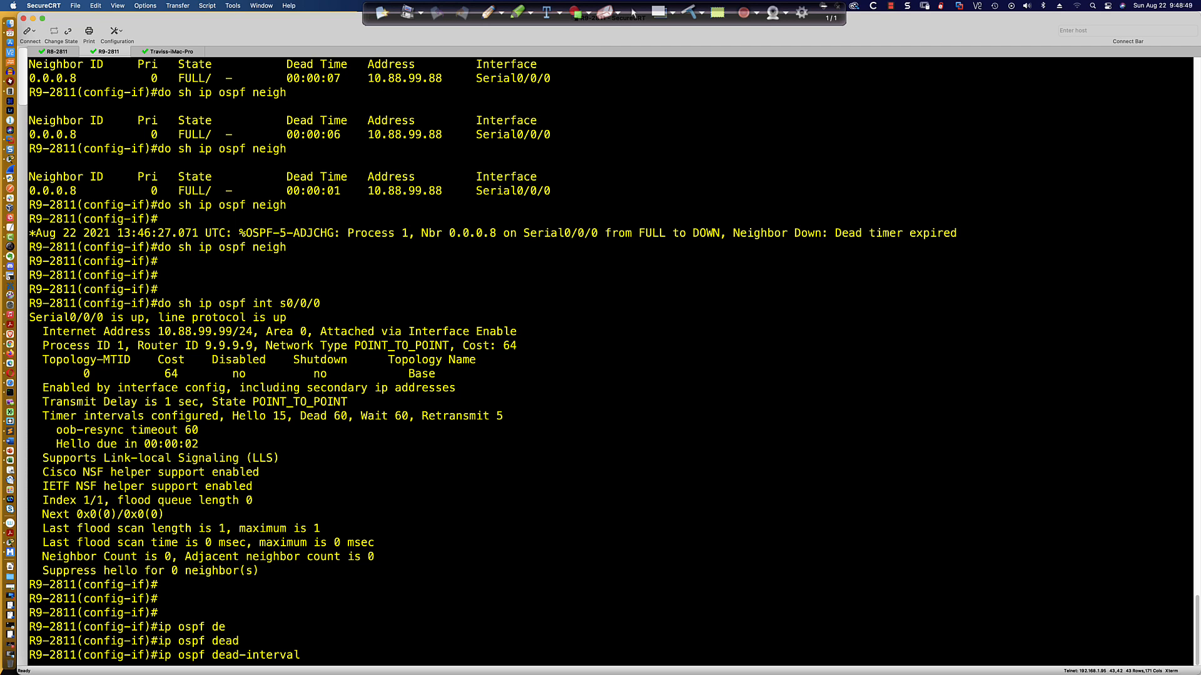
pyautogui.write('30')
pyautogui.press('Return')
# Redisplay the OSPF details of R9's Serial0/0/0 interface.
pyautogui.press('Return')
pyautogui.press('Return')
pyautogui.press('Return')
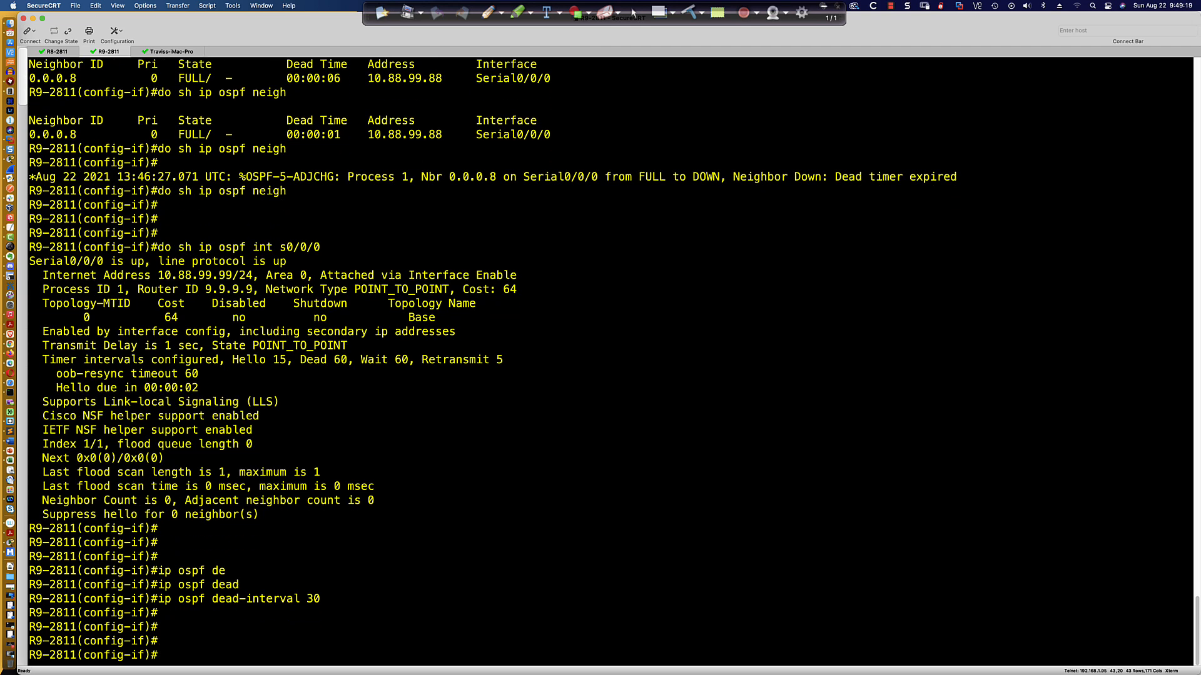
pyautogui.press('Up')
pyautogui.press('Up')
pyautogui.press('Return')
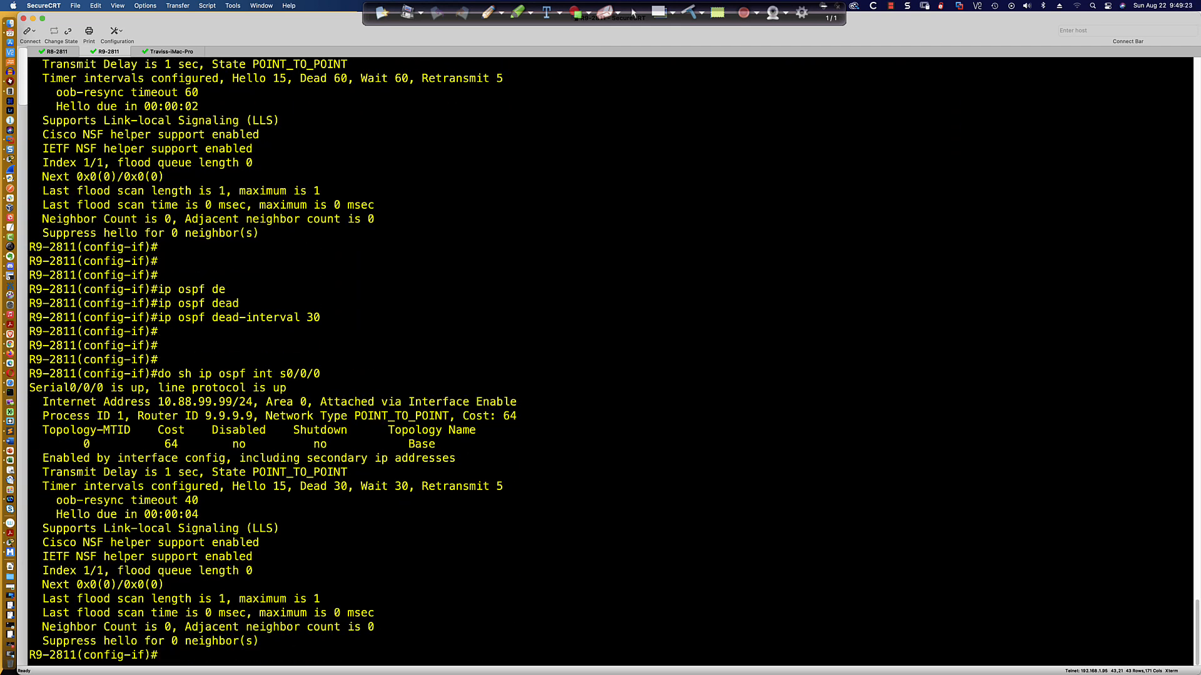
pyautogui.press('Return')
pyautogui.press('Return')
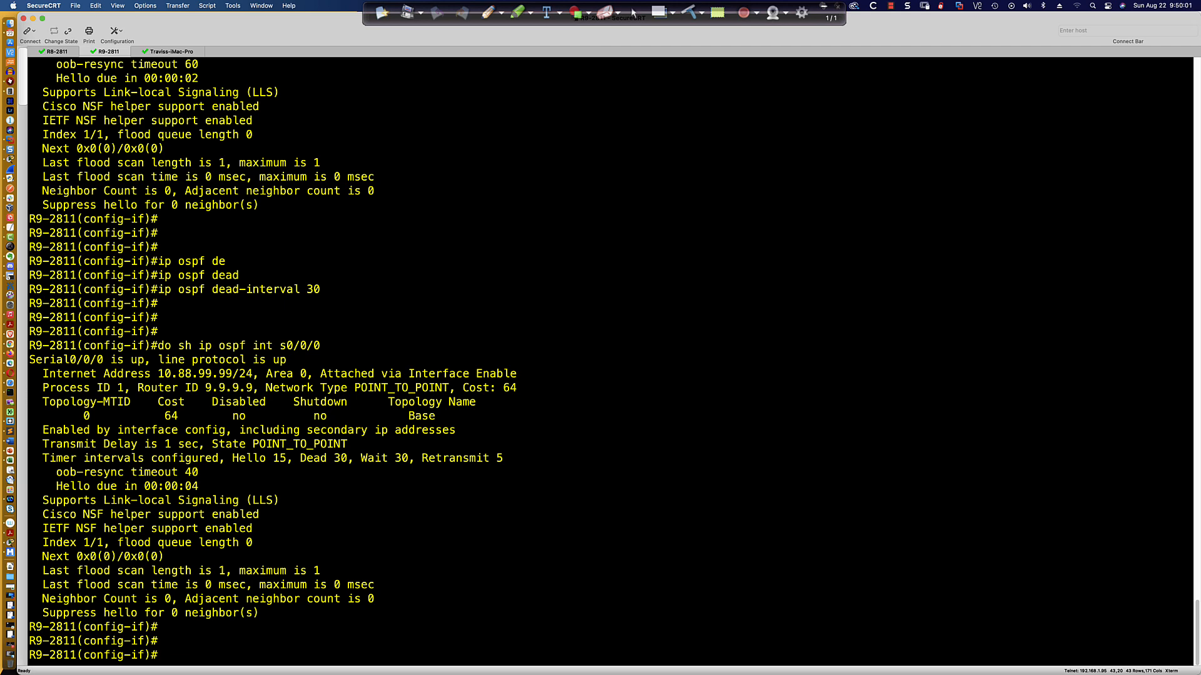
# Set the OSPF hello interval on R9's Serial0/0/0 to 5 seconds.
pyautogui.write('ip ospf hel')
pyautogui.press('Tab')
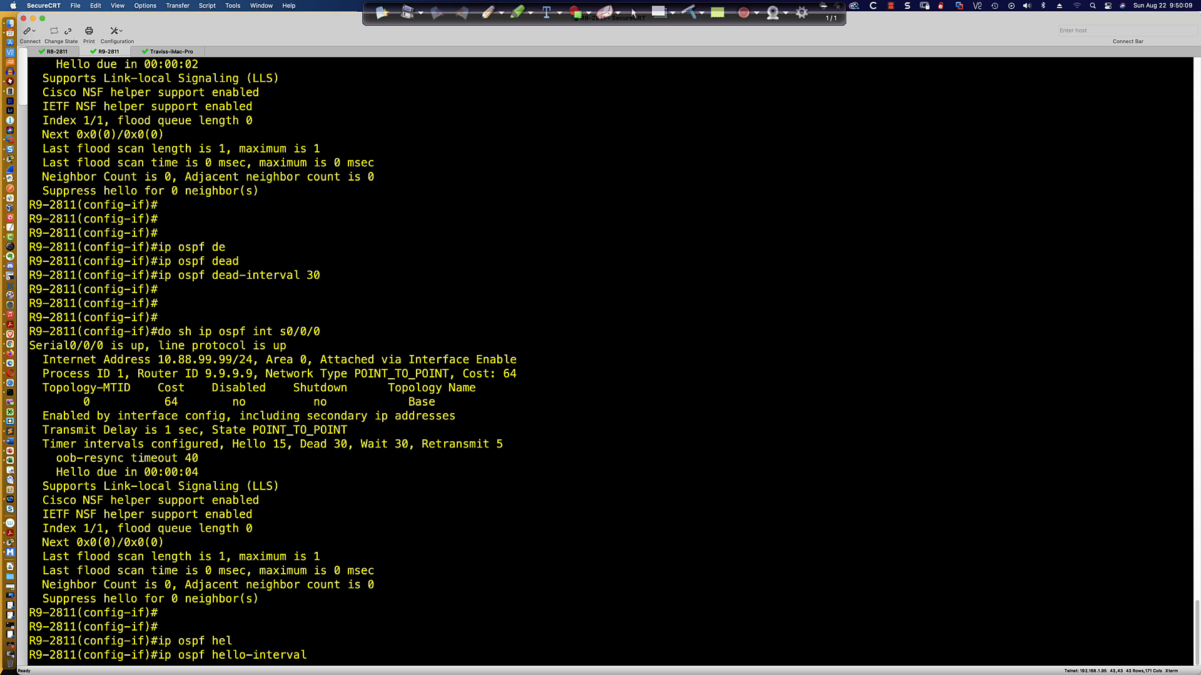
pyautogui.write('5')
pyautogui.press('Return')
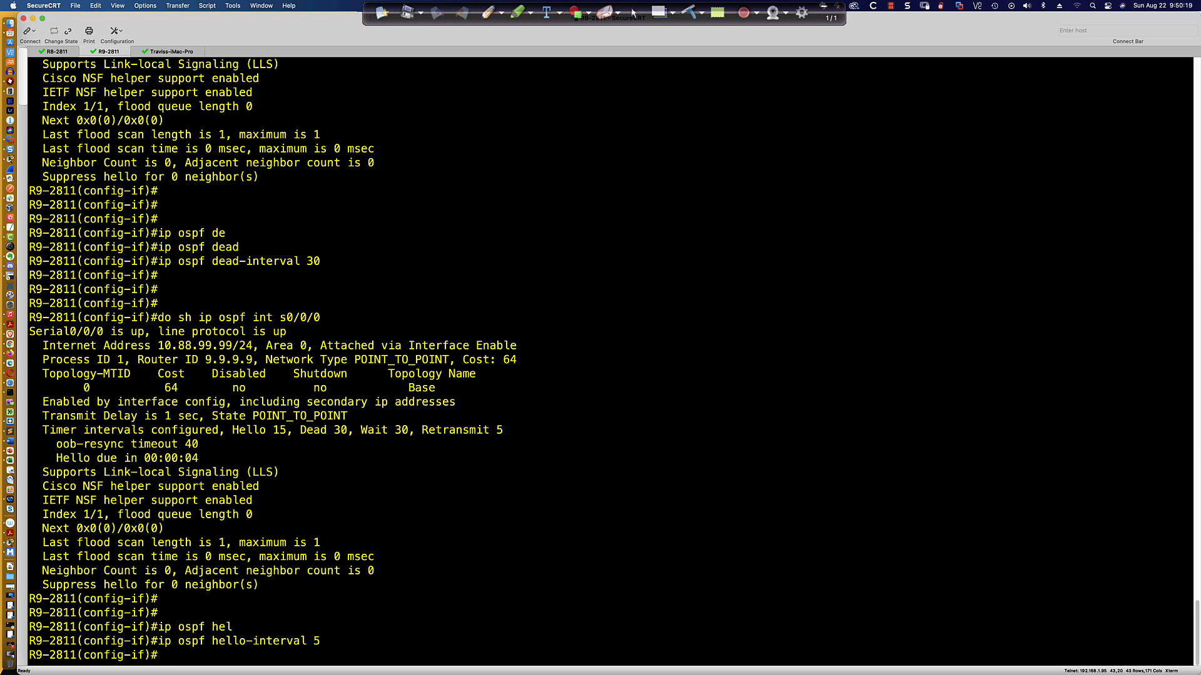
# Display the OSPF details of R9's Serial0/0/0 interface to check the new timers.
pyautogui.write('do sh ip ospf int s0/0/0')
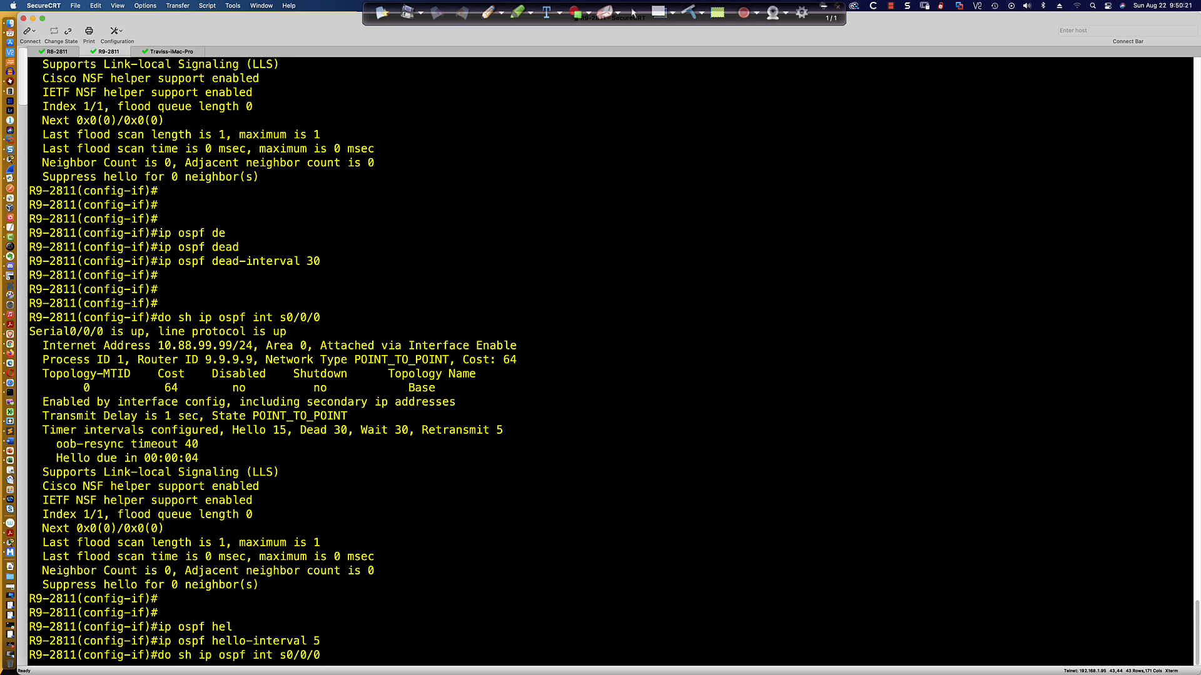
pyautogui.press('Return')
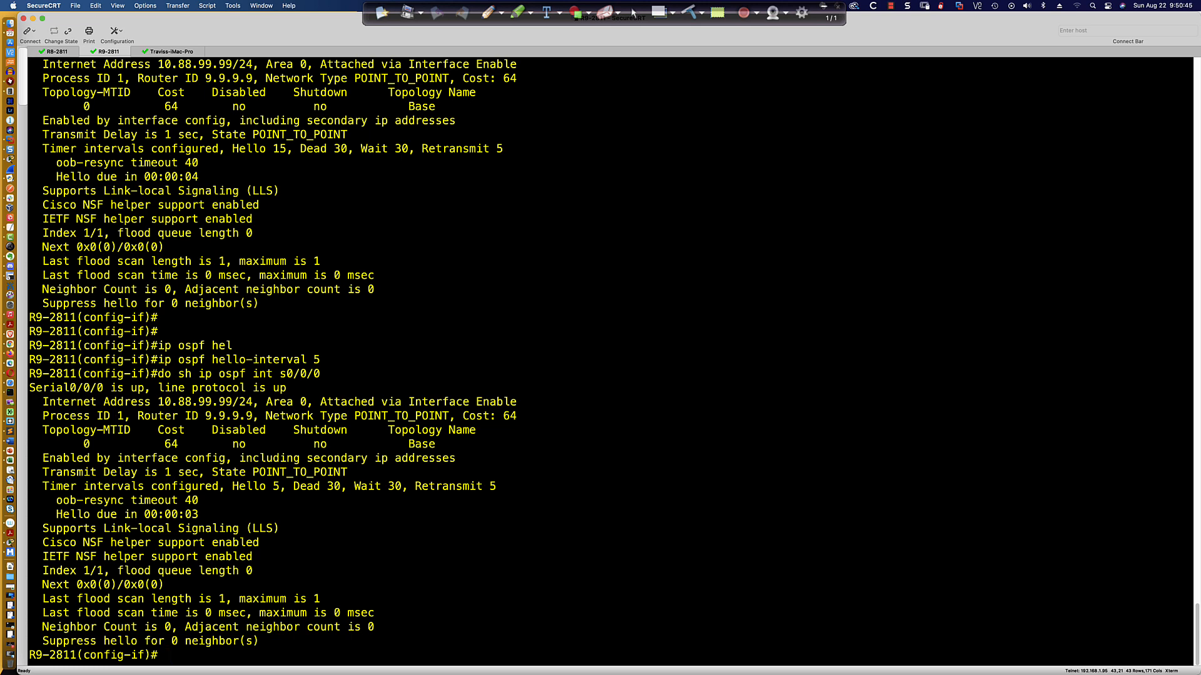
pyautogui.press('Return')
pyautogui.press('Return')
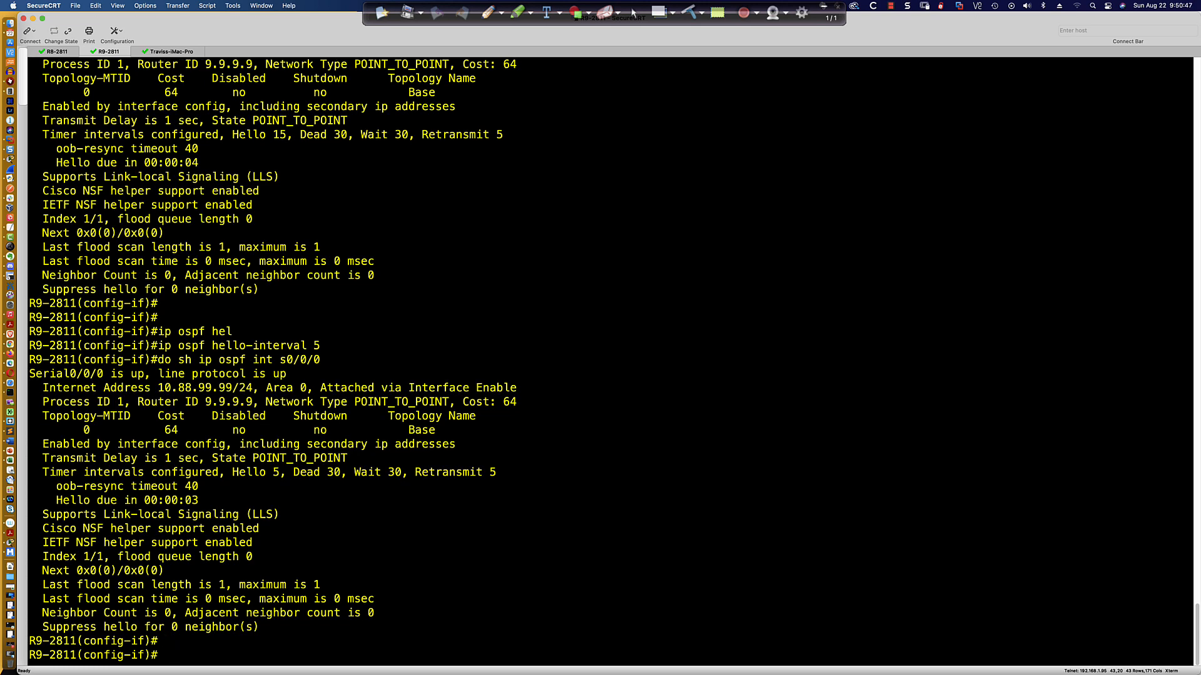
# Show R9's running configuration for Serial0/0/0 and highlight the OSPF dead and hello interval lines.
pyautogui.write('do sh')
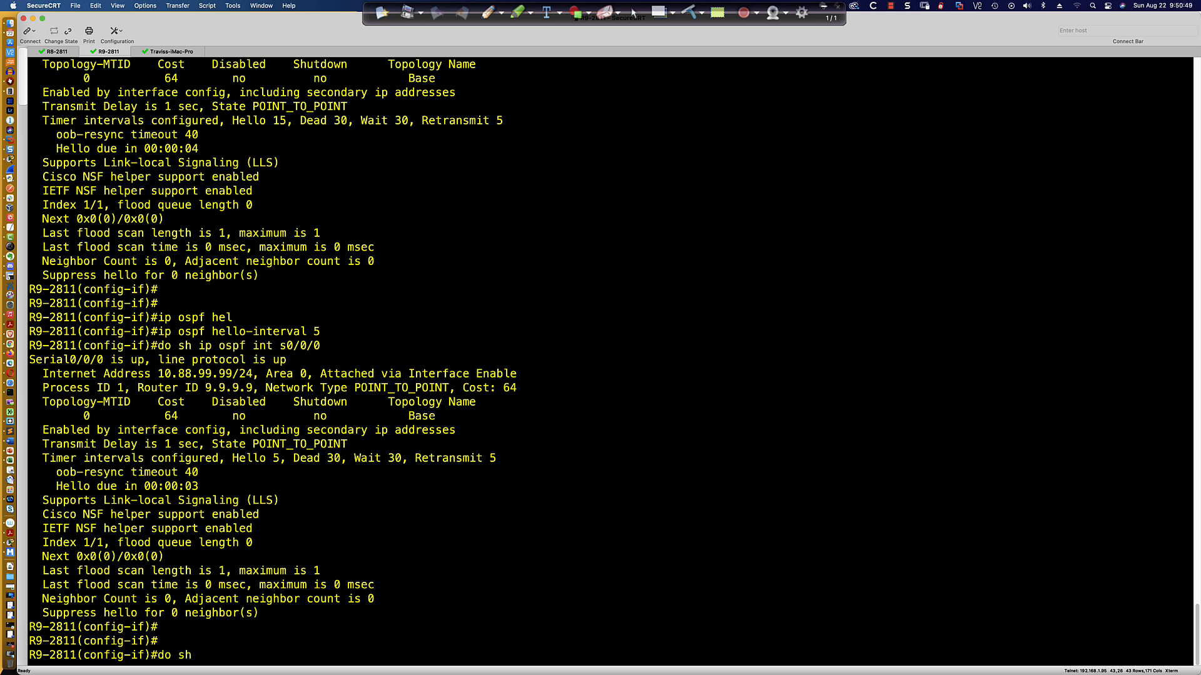
pyautogui.write(' run int s0/0/0')
pyautogui.press('Return')
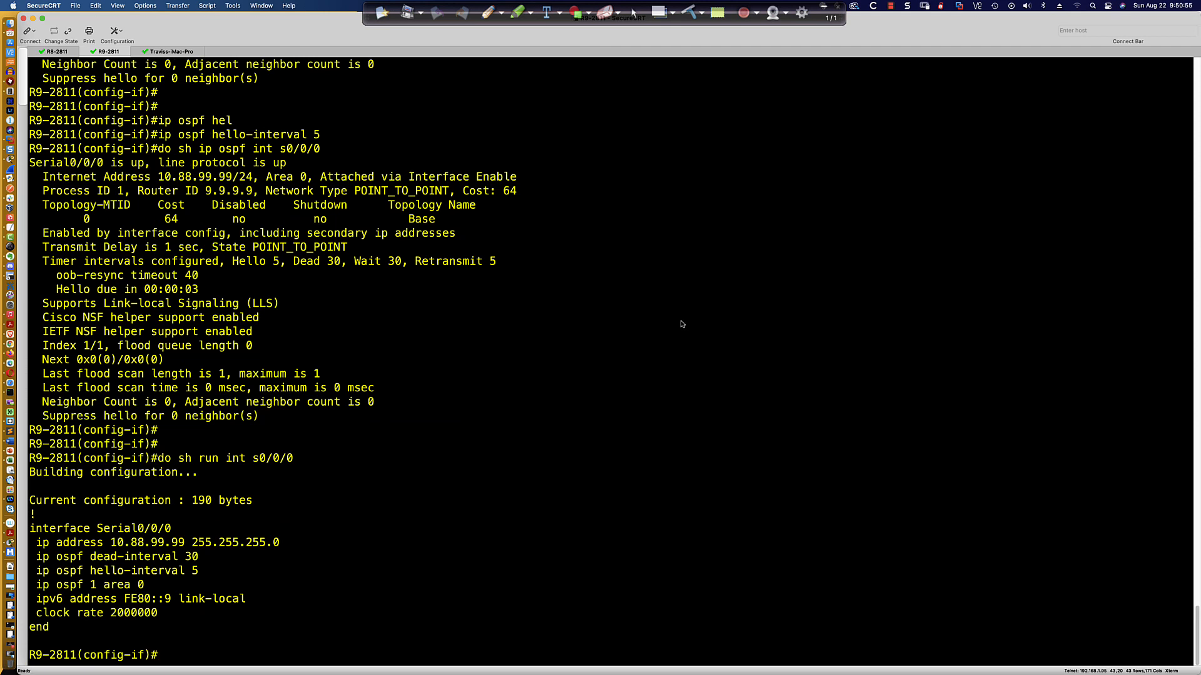
pyautogui.moveTo(38, 560); pyautogui.dragTo(212, 571)
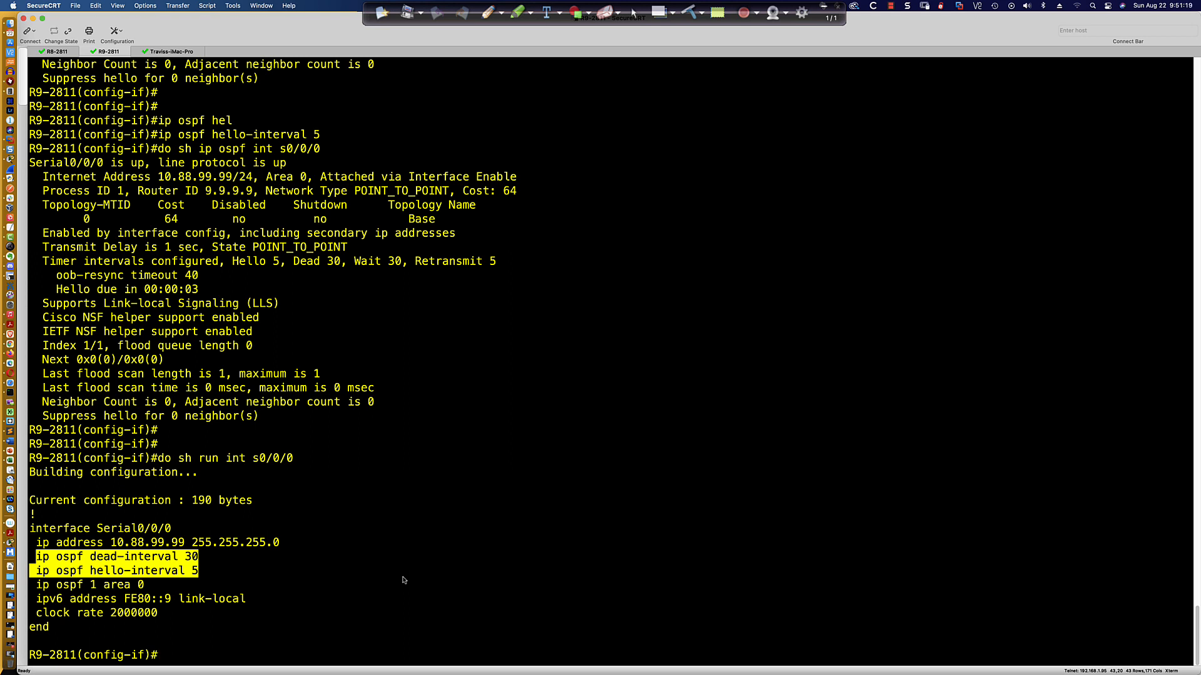
pyautogui.click(415, 570)
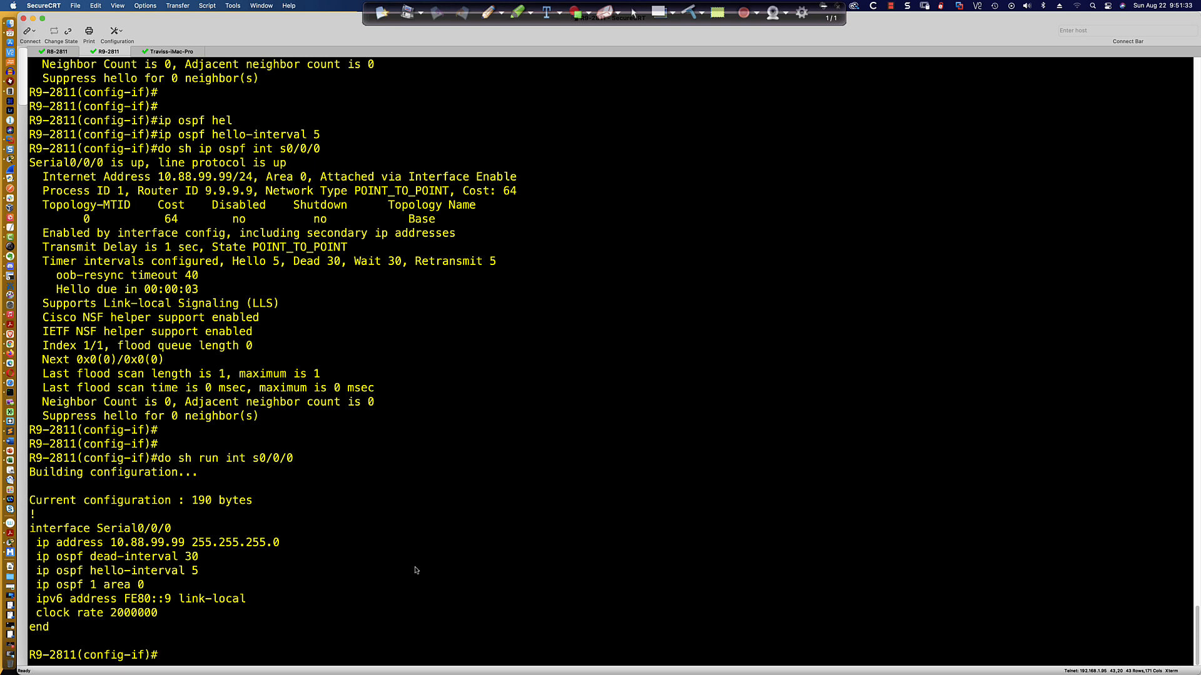
# Switch to Packet Tracer and review R1's Serial0/0/0 OSPF interface output and the activity instructions.
pyautogui.press('super+Tab')
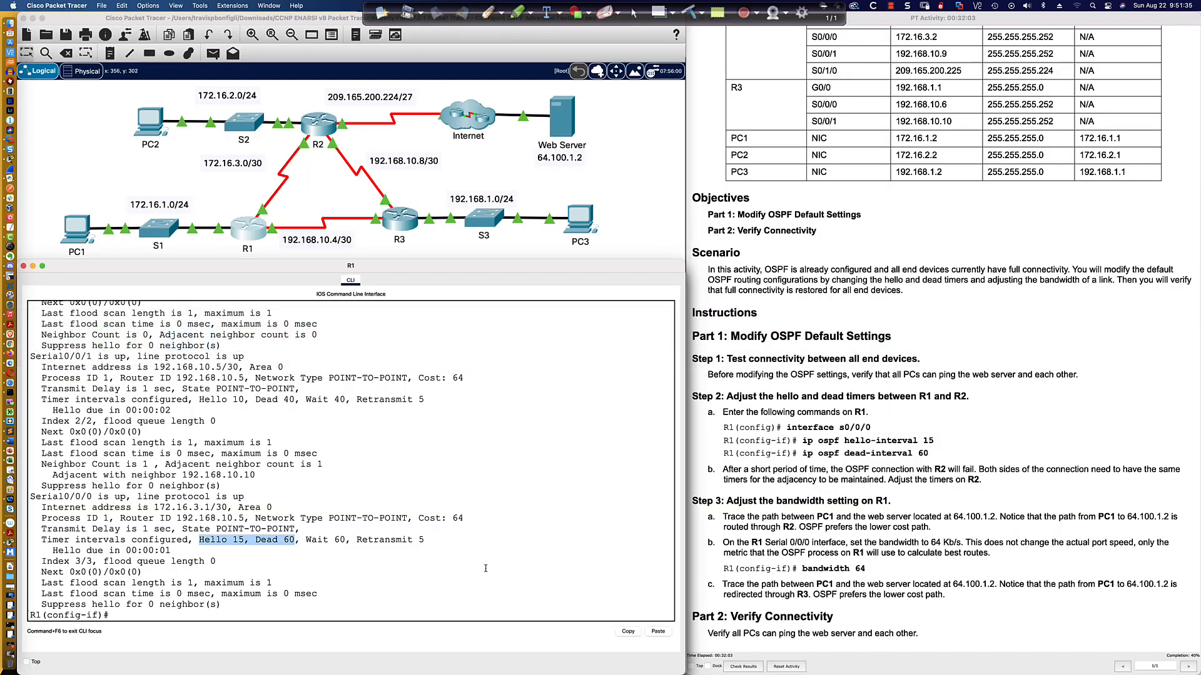
pyautogui.moveTo(486, 569); pyautogui.dragTo(499, 578)
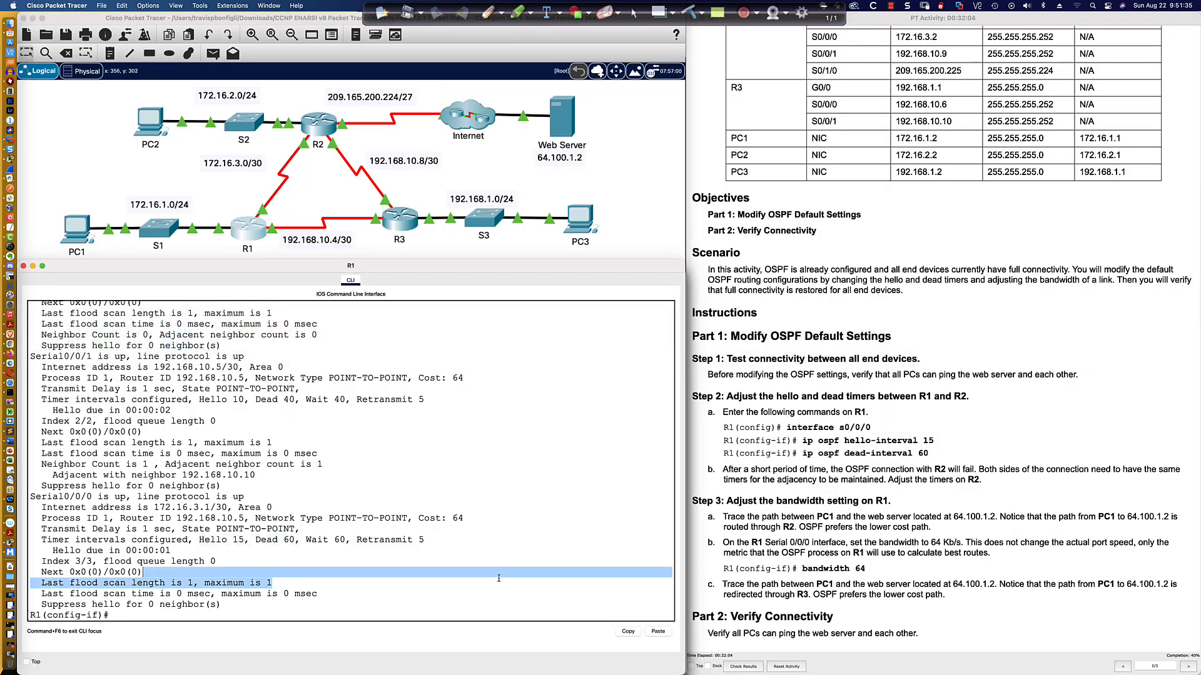
pyautogui.click(407, 614)
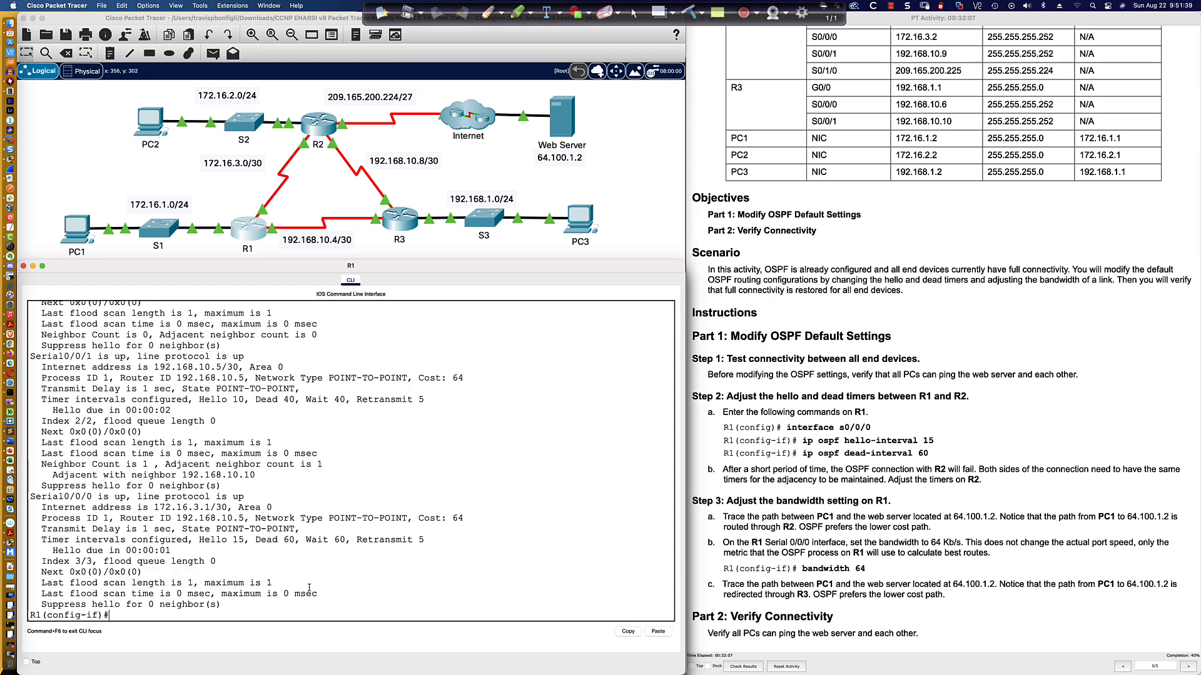
pyautogui.press('Return')
pyautogui.press('Return')
pyautogui.press('Return')
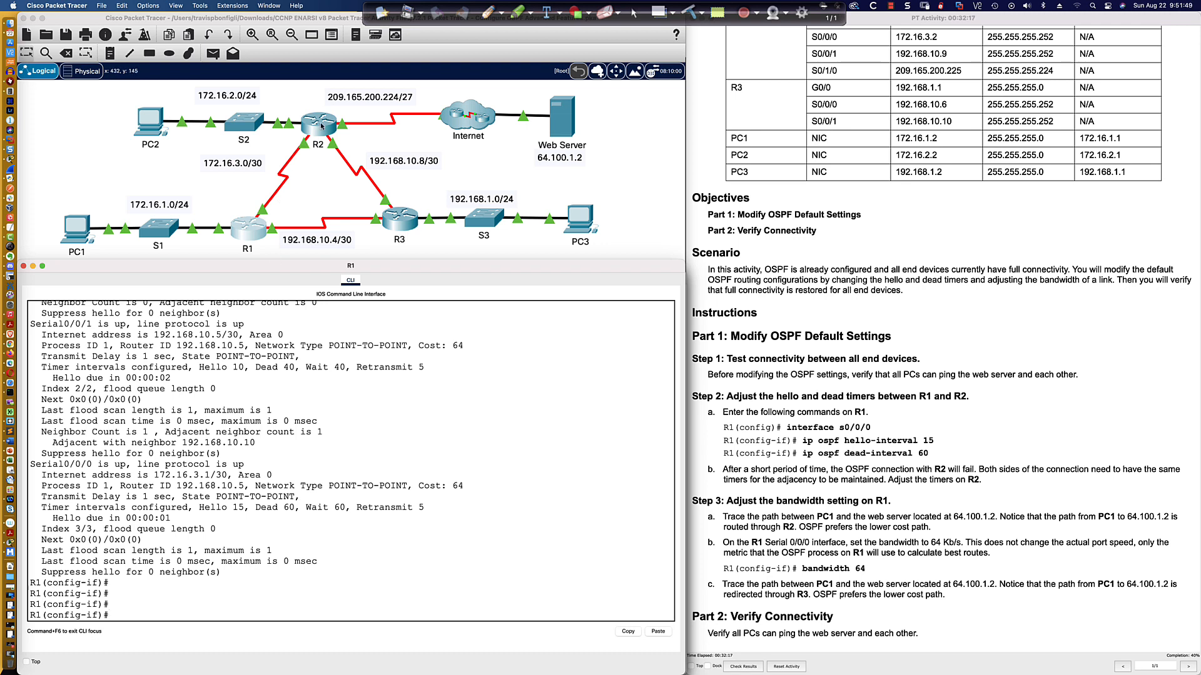
pyautogui.scroll(1, 876, 145)
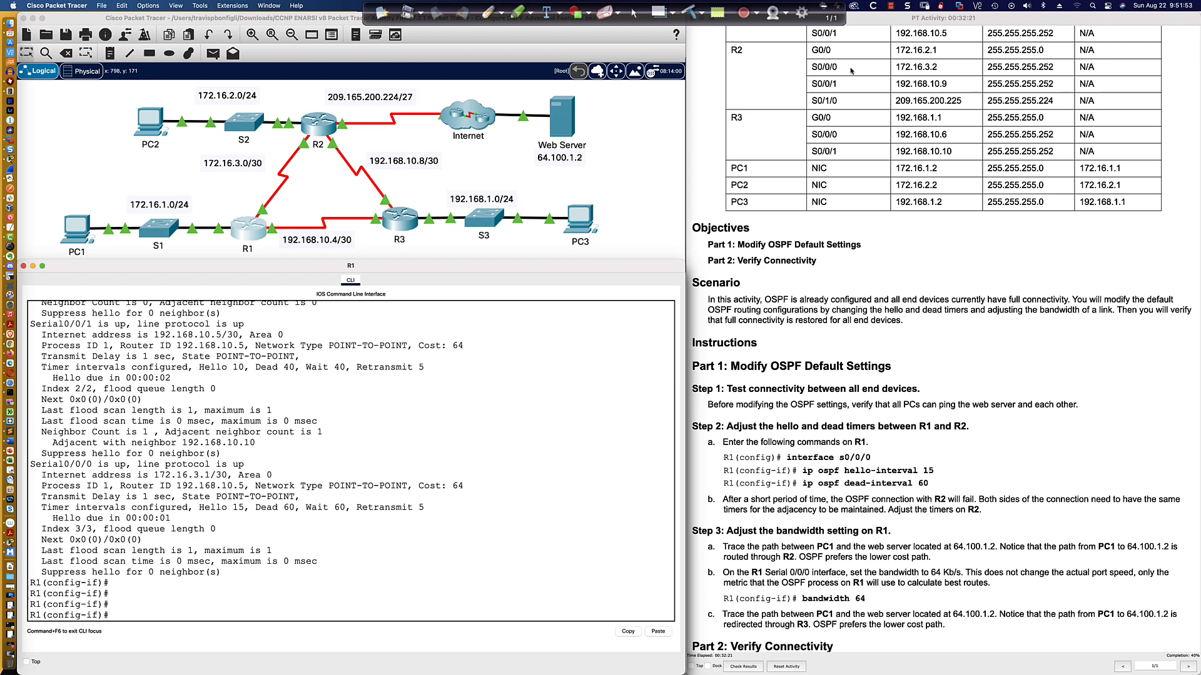
# Open R2's command line, enlarge its window, and enter interface configuration mode for Serial0/0/0.
pyautogui.click(319, 122)
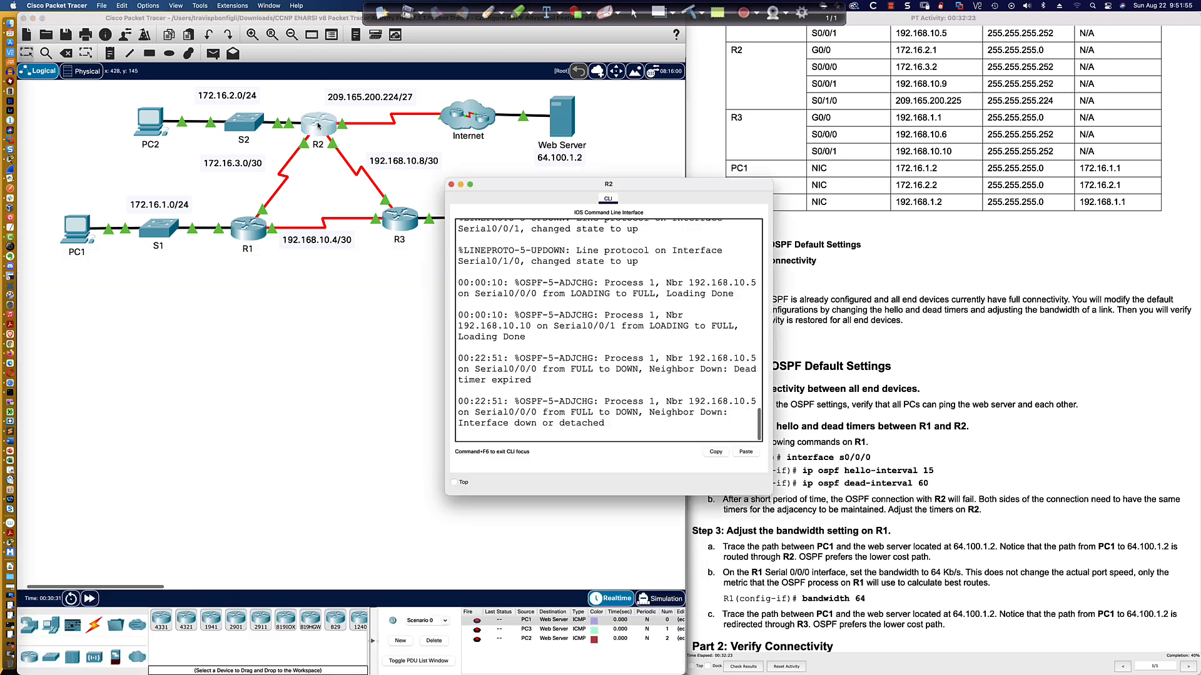
pyautogui.moveTo(524, 188); pyautogui.dragTo(210, 359)
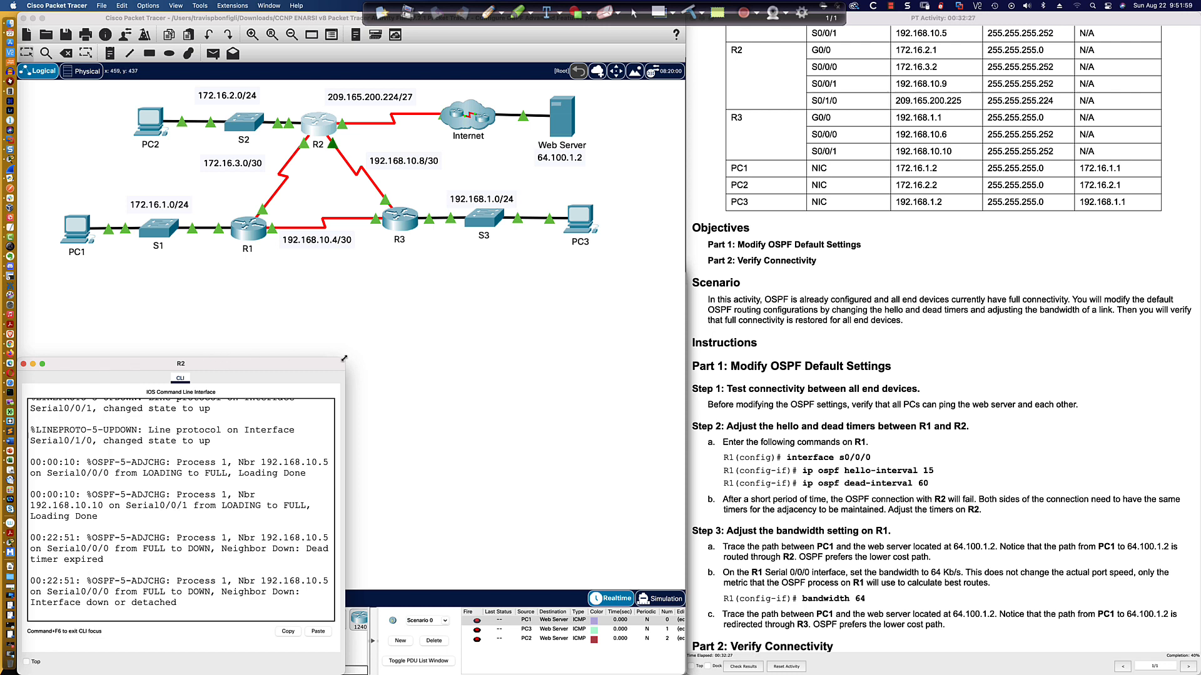
pyautogui.moveTo(344, 359); pyautogui.dragTo(684, 286)
pyautogui.click(581, 423)
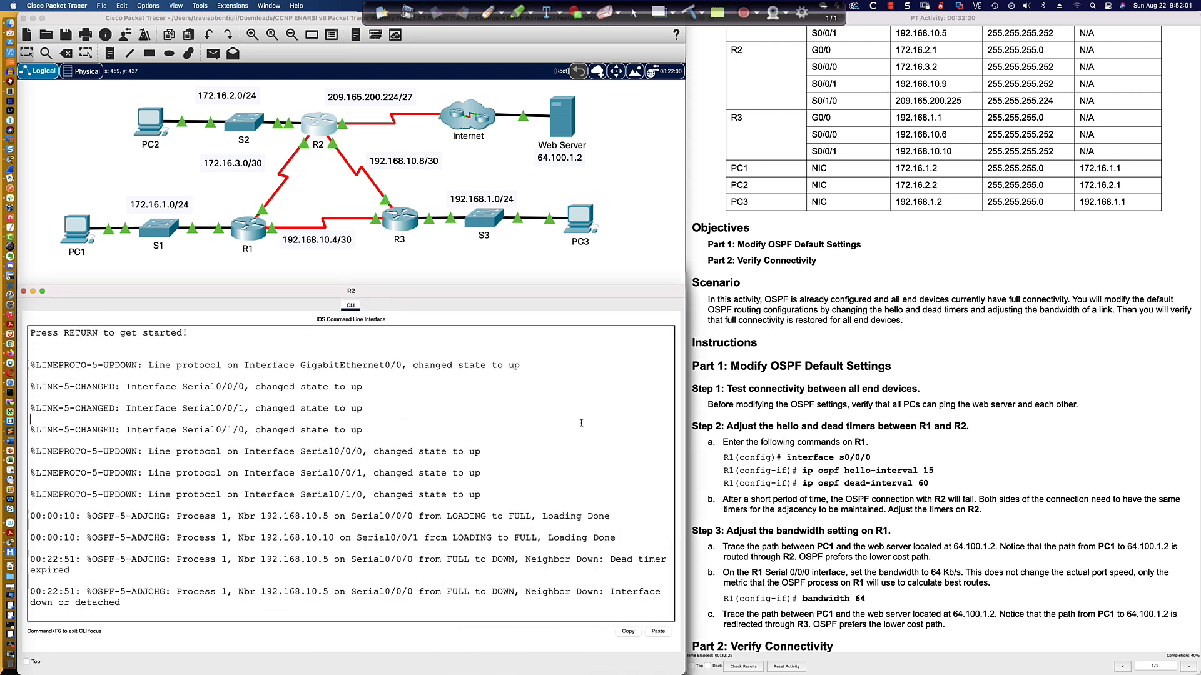
pyautogui.press('Return')
pyautogui.press('Return')
pyautogui.press('Return')
pyautogui.press('Return')
pyautogui.write('en')
pyautogui.press('Return')
pyautogui.write('conf t')
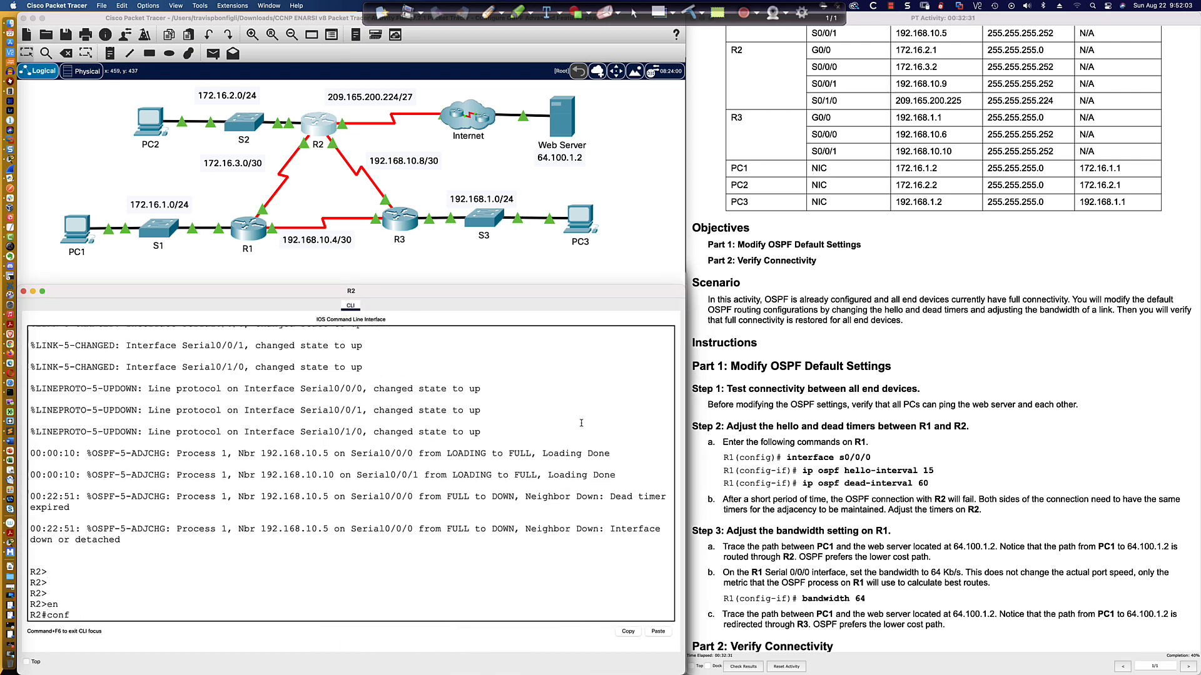
pyautogui.press('Return')
pyautogui.write('int s0/0/0')
pyautogui.press('Return')
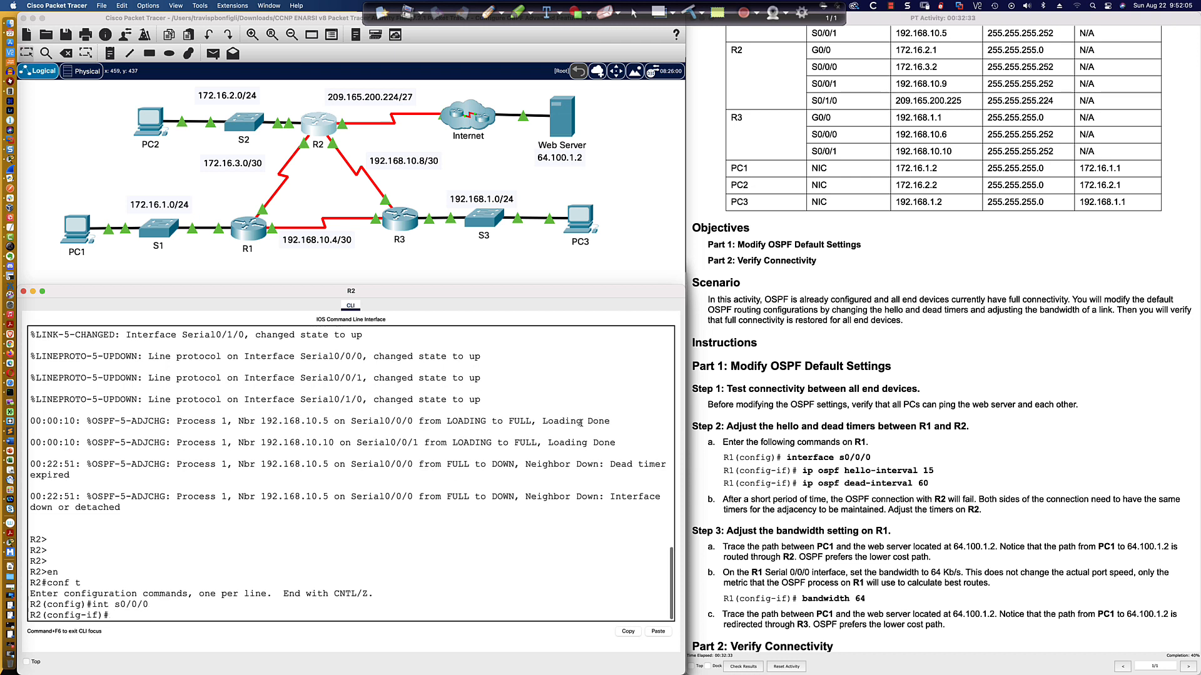
# Set the OSPF hello interval on R2's Serial0/0/0 to 15 seconds.
pyautogui.write('ip ospf')
pyautogui.press('Tab')
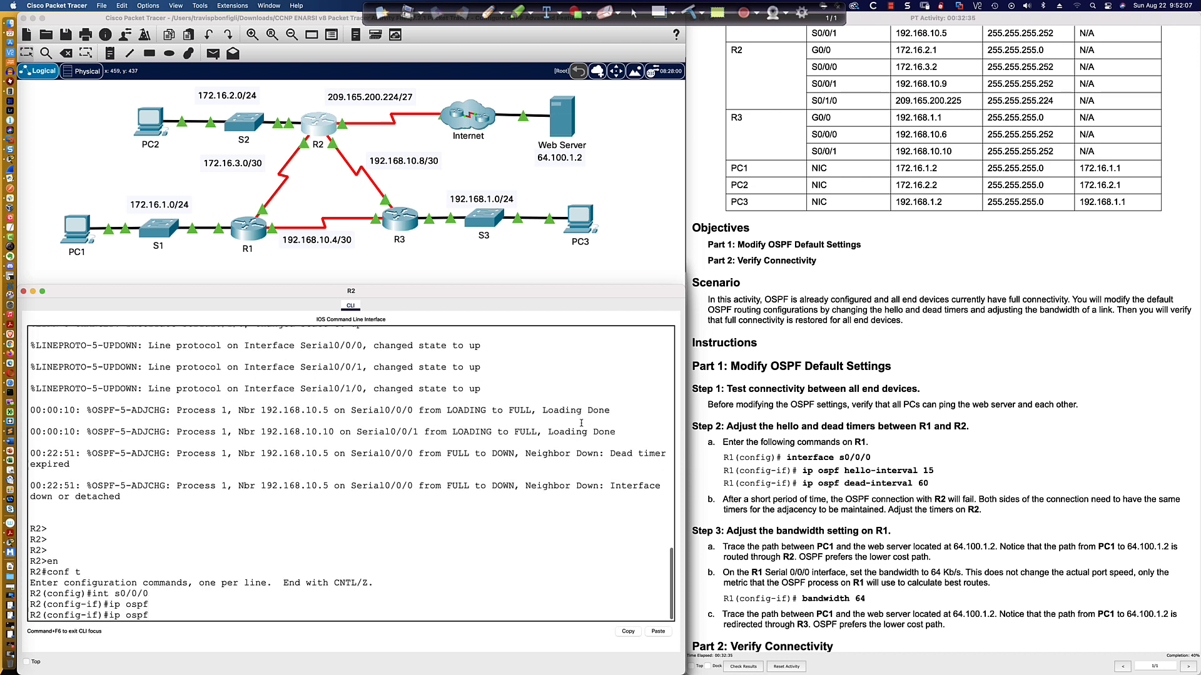
pyautogui.write('hel')
pyautogui.press('Tab')
pyautogui.write('15')
pyautogui.press('Return')
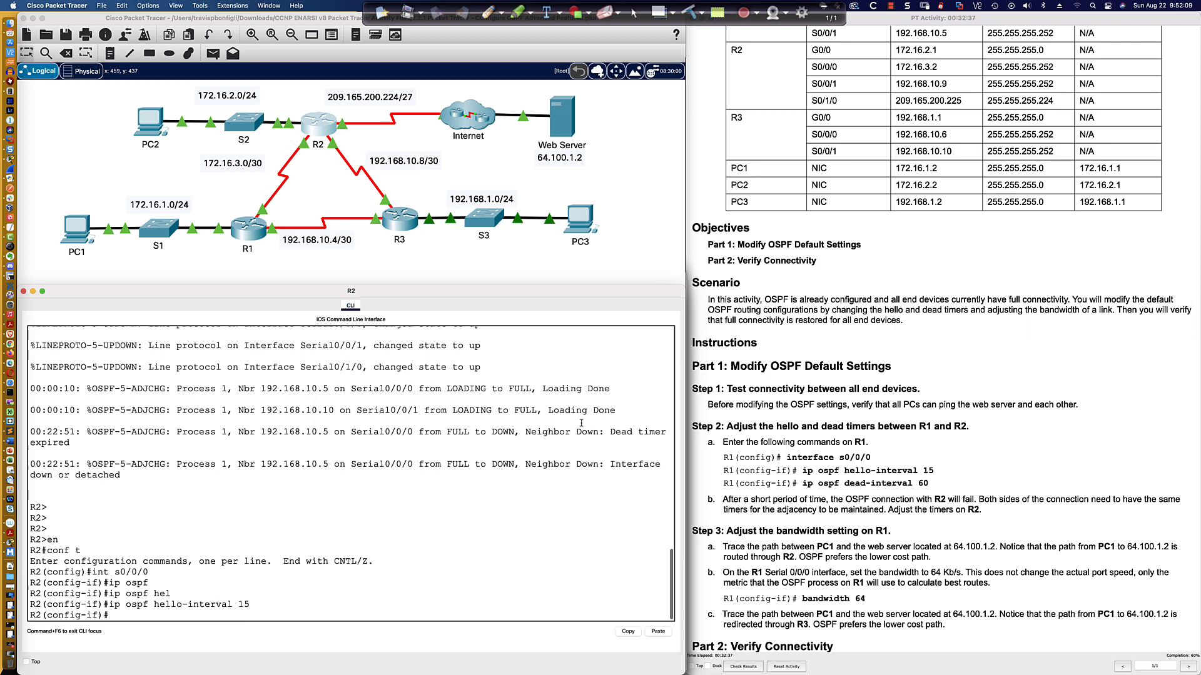
# Set the OSPF dead interval on R2's Serial0/0/0 to 60 seconds and wait for the adjacency.
pyautogui.write('ip ospf')
pyautogui.press('Tab')
pyautogui.write('de')
pyautogui.press('Tab')
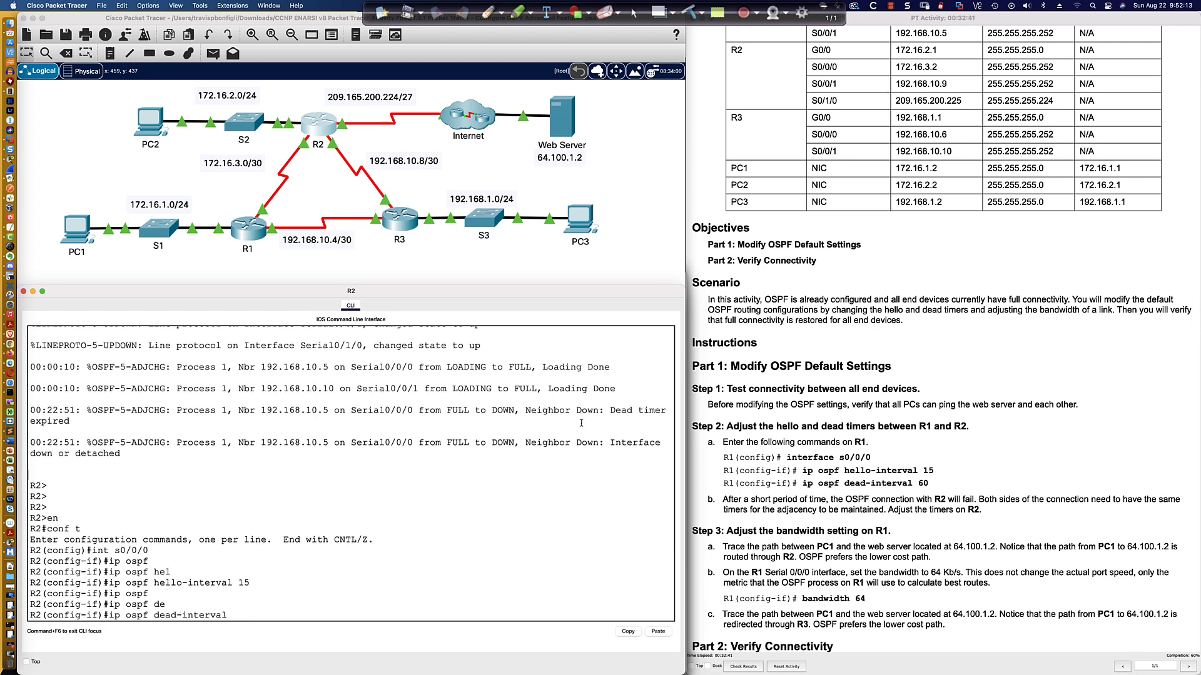
pyautogui.write('60')
pyautogui.press('Return')
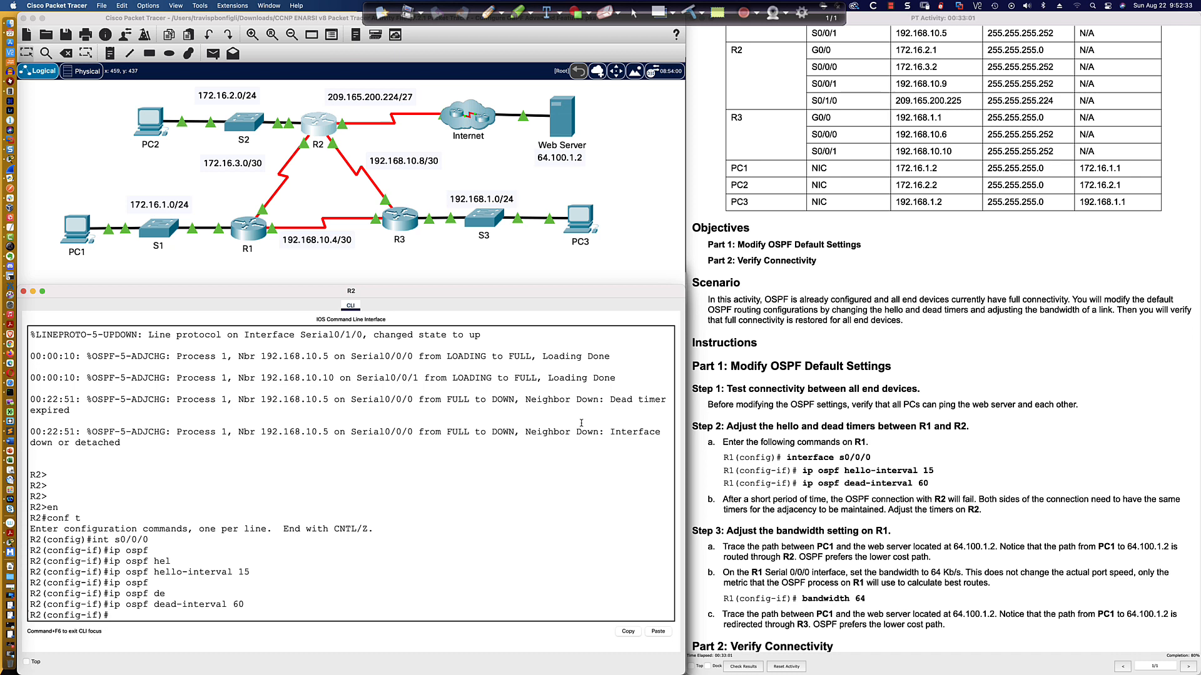
pyautogui.press('Return')
pyautogui.press('Return')
pyautogui.press('Return')
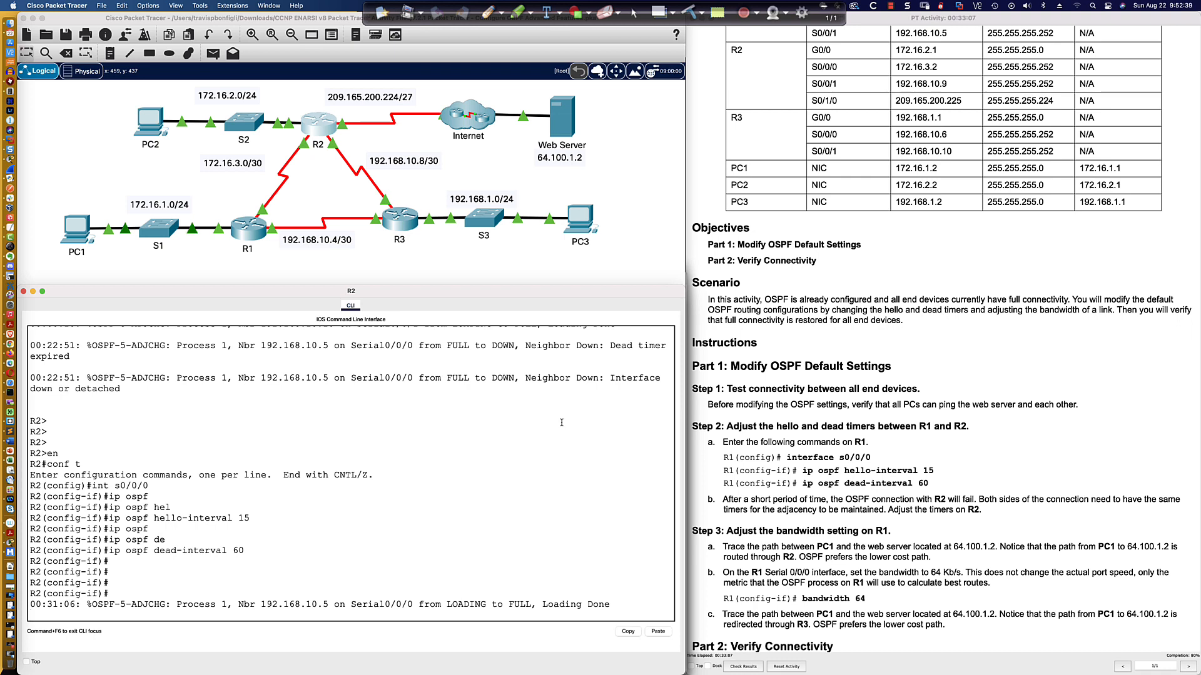
pyautogui.press('Return')
pyautogui.press('Return')
pyautogui.press('Return')
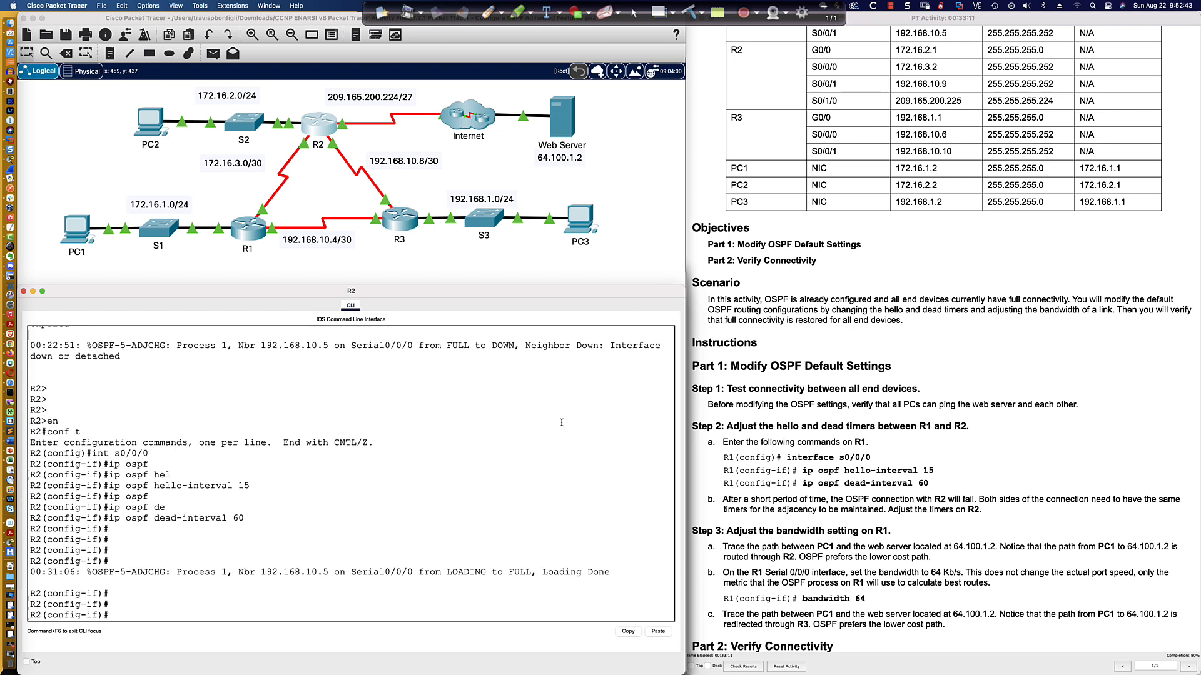
# Display R2's OSPF neighbors.
pyautogui.write('do sh ip ospf neigh')
pyautogui.press('Return')
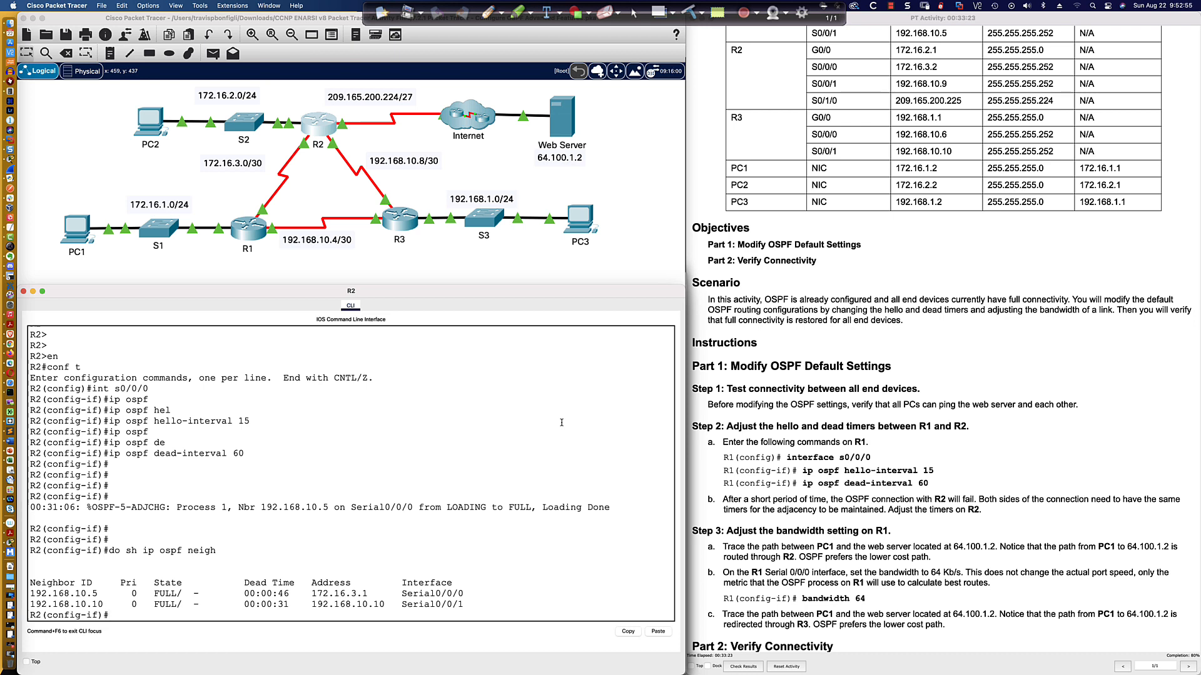
# Open PC1's command prompt and rerun the traceroute to 172.16.2.2.
pyautogui.click(68, 228)
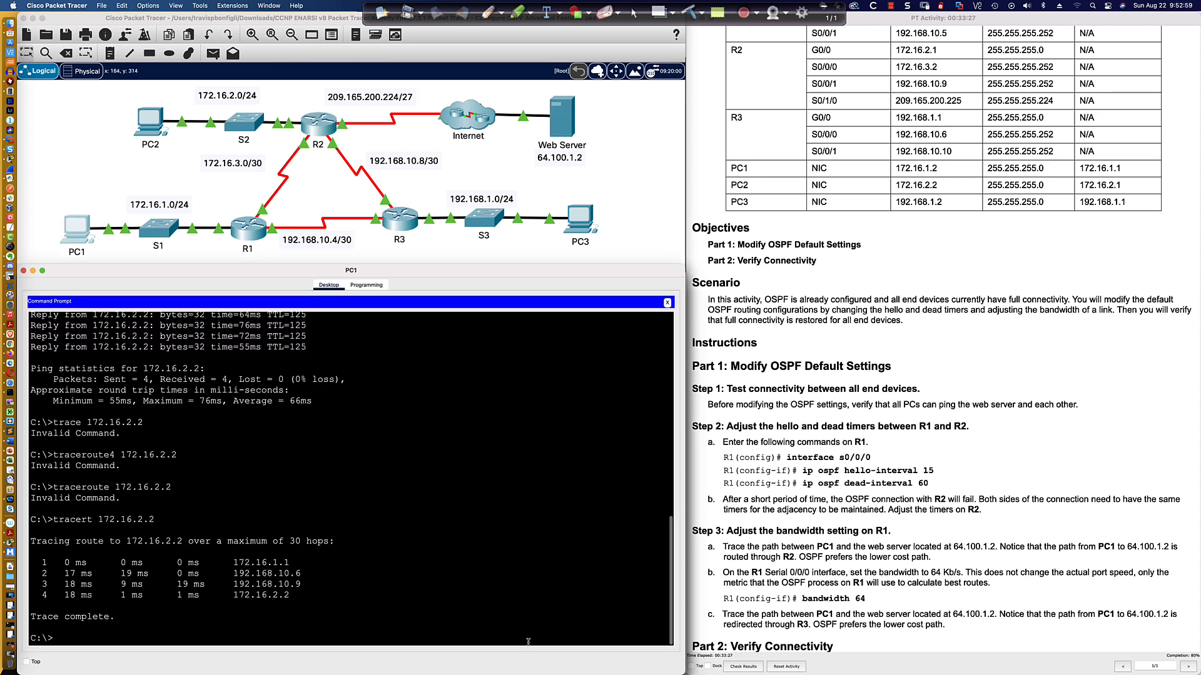
pyautogui.press('Up')
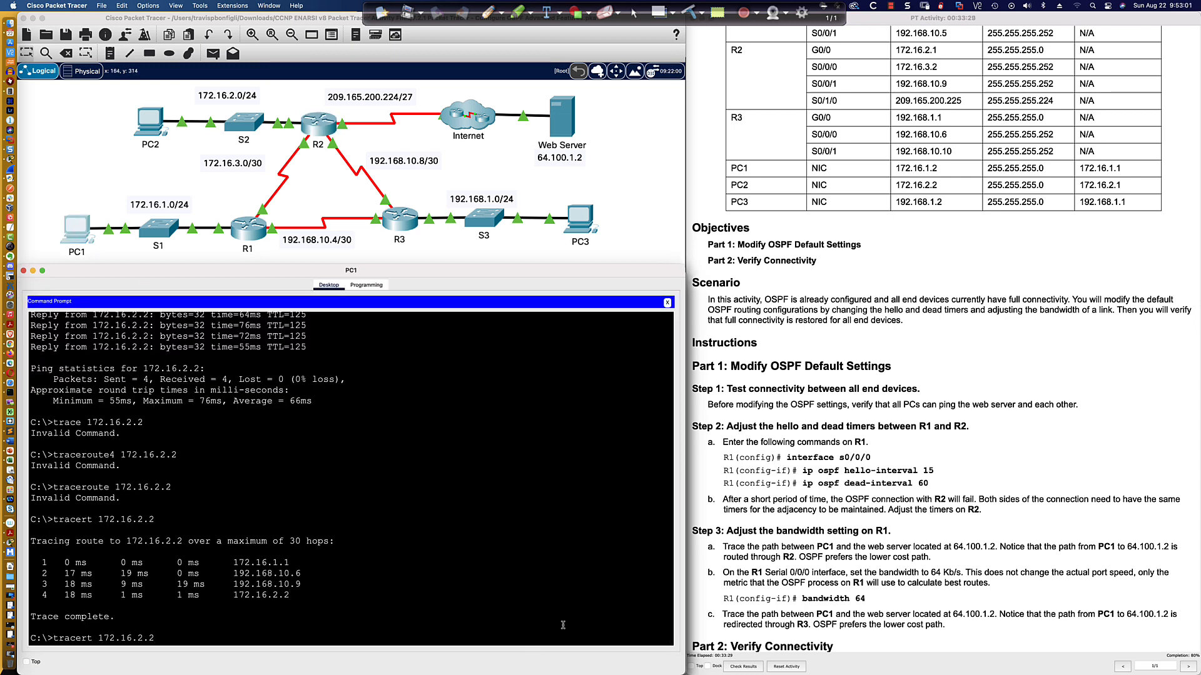
pyautogui.press('Return')
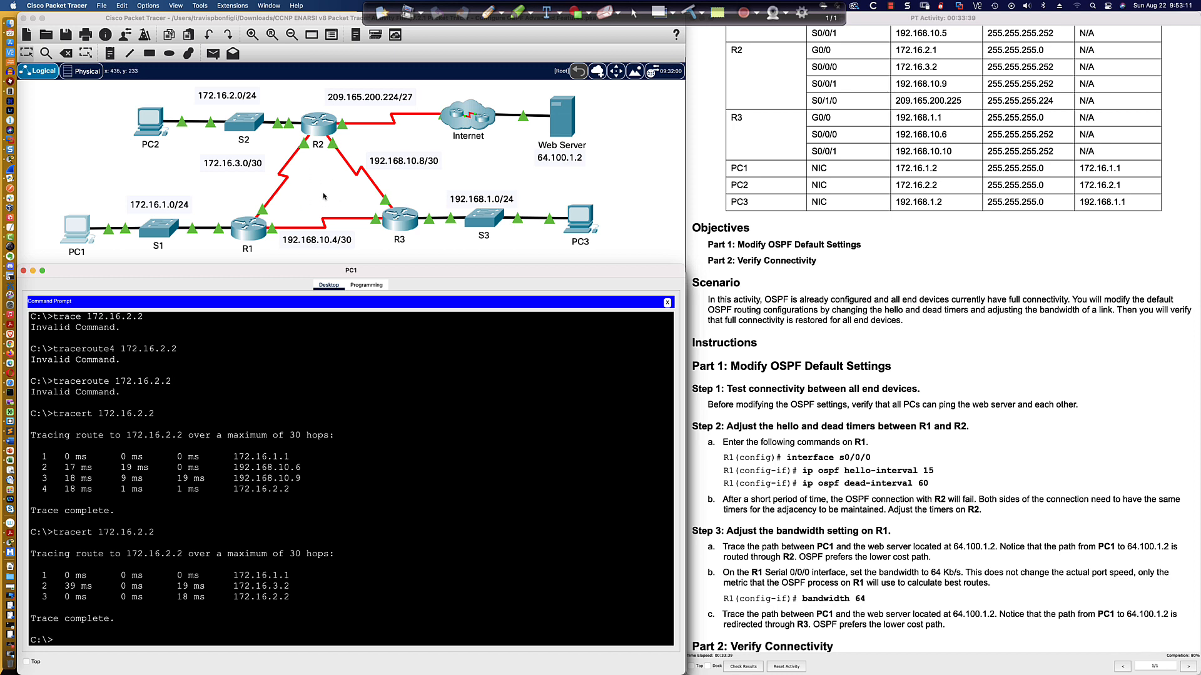
pyautogui.click(487, 11)
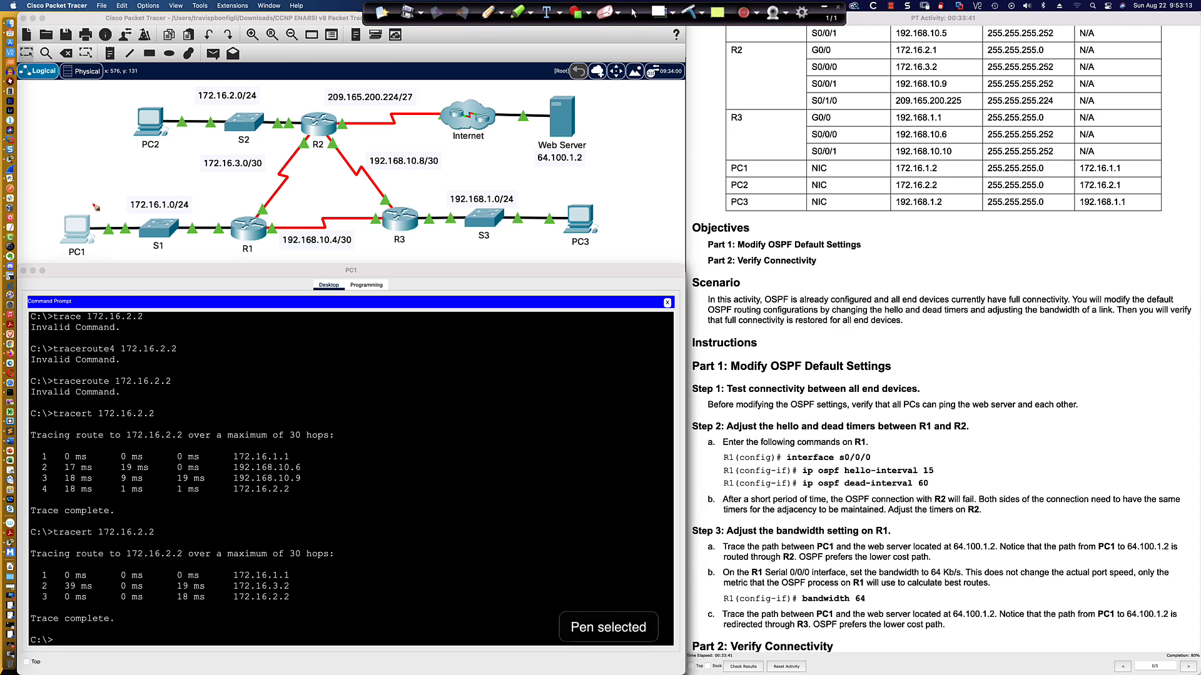
pyautogui.moveTo(82, 214); pyautogui.dragTo(119, 157)
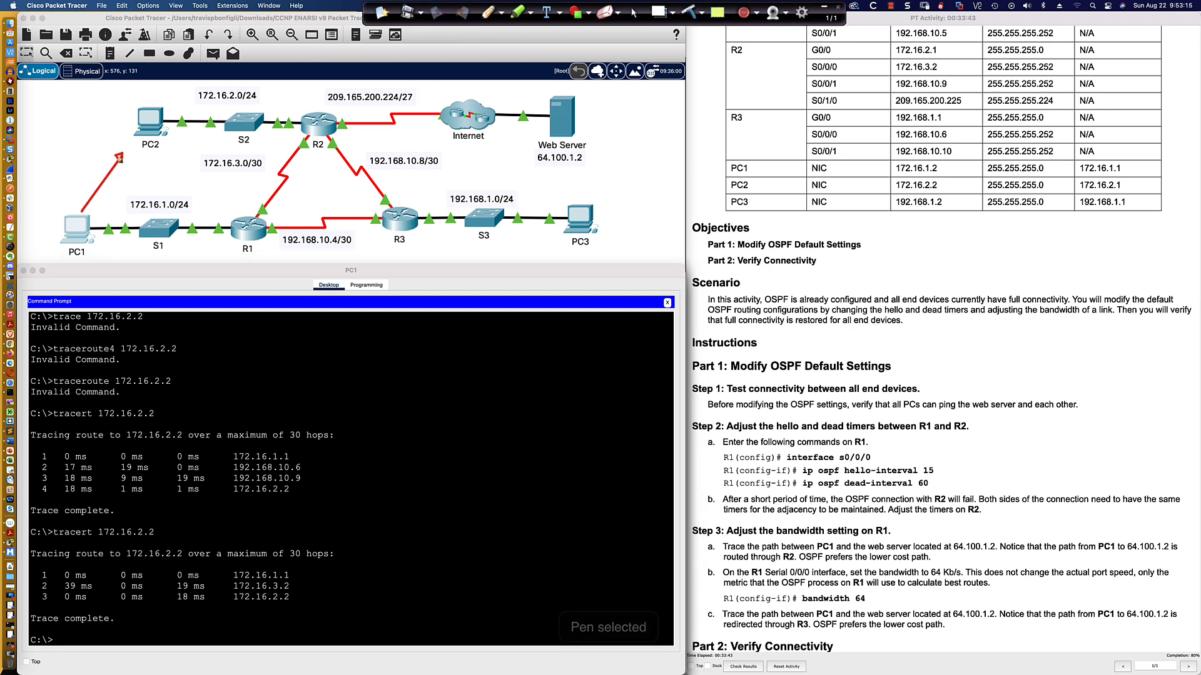
pyautogui.moveTo(91, 233)
pyautogui.mouseDown()
pyautogui.moveTo(319, 244)
pyautogui.moveTo(426, 203)
pyautogui.moveTo(378, 131)
pyautogui.moveTo(292, 130)
pyautogui.moveTo(303, 143)
pyautogui.mouseUp()
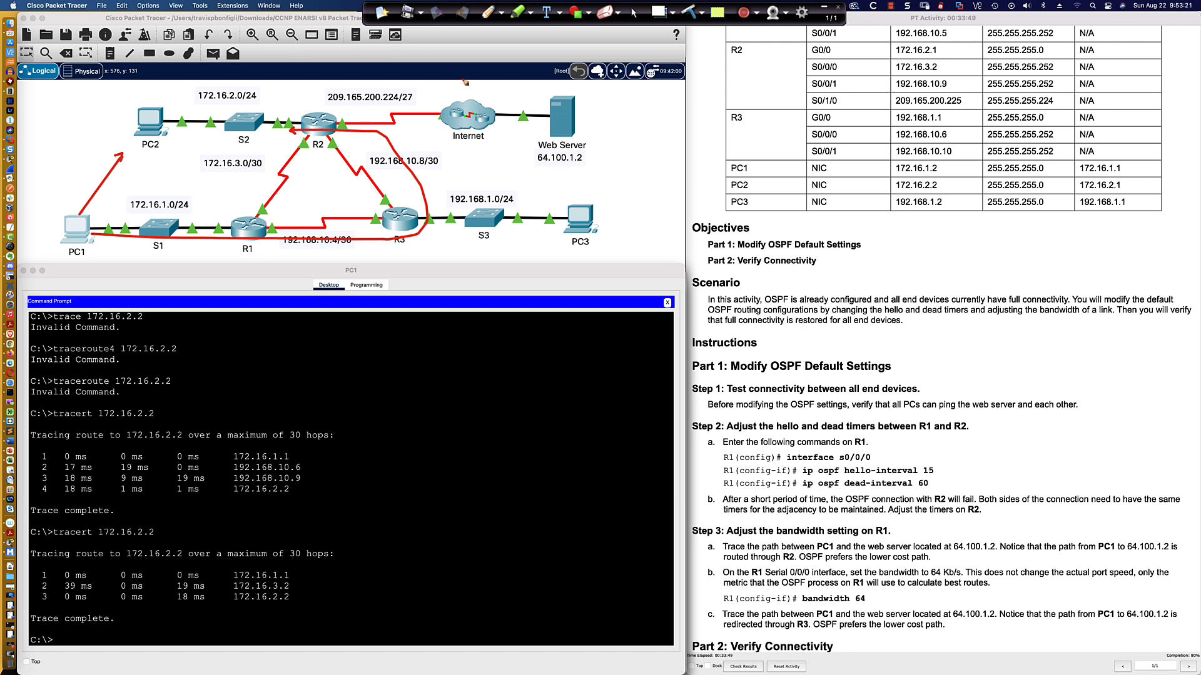
pyautogui.click(501, 13)
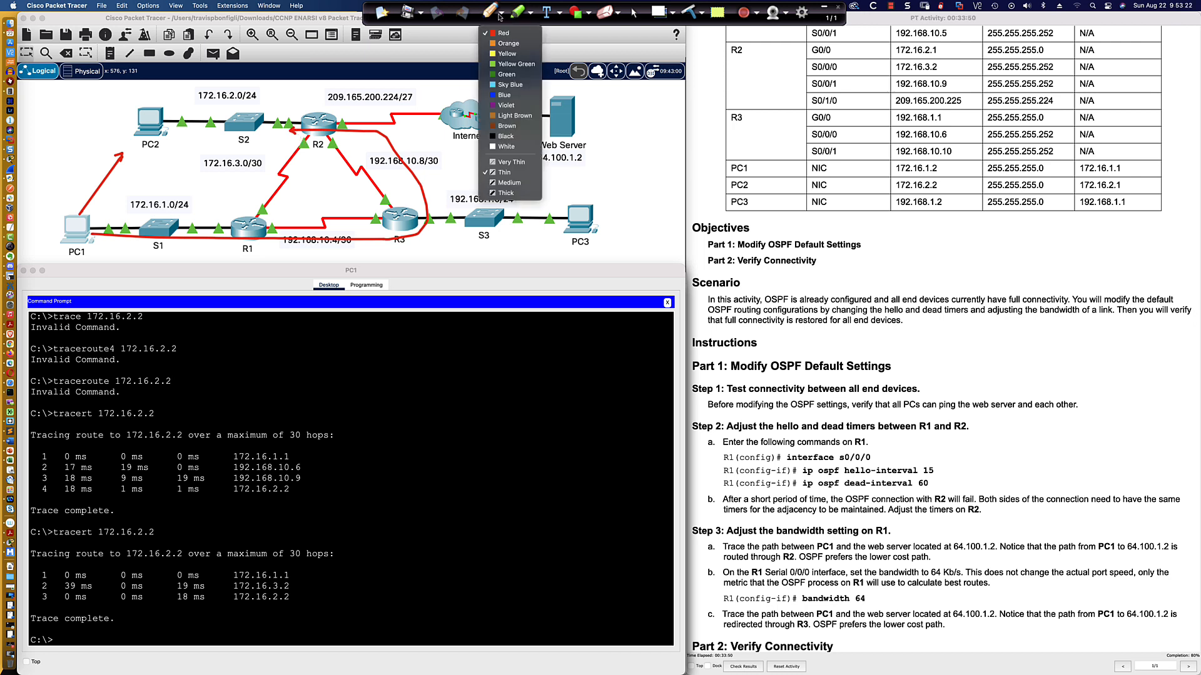
pyautogui.click(515, 63)
pyautogui.click(502, 12)
pyautogui.click(511, 83)
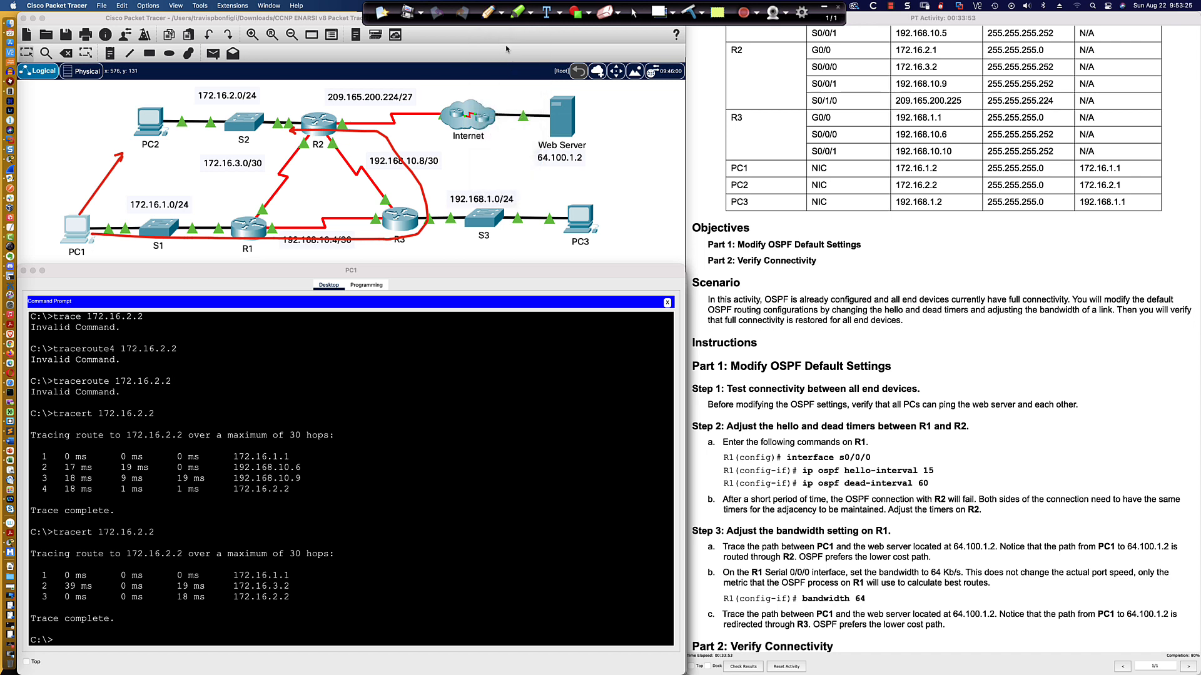
pyautogui.click(502, 13)
pyautogui.click(506, 74)
pyautogui.moveTo(91, 220)
pyautogui.mouseDown()
pyautogui.moveTo(200, 219)
pyautogui.moveTo(322, 142)
pyautogui.moveTo(239, 132)
pyautogui.mouseUp()
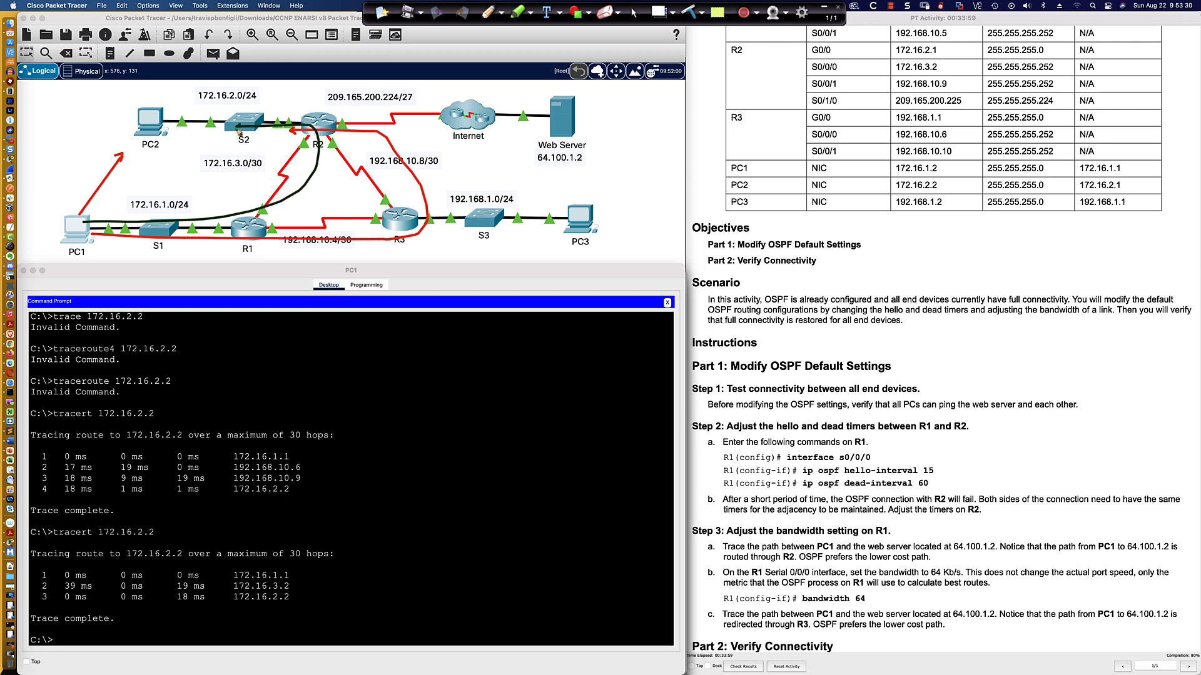
# Trace the route from PC1 to the web server at 64.100.1.2.
pyautogui.click(635, 12)
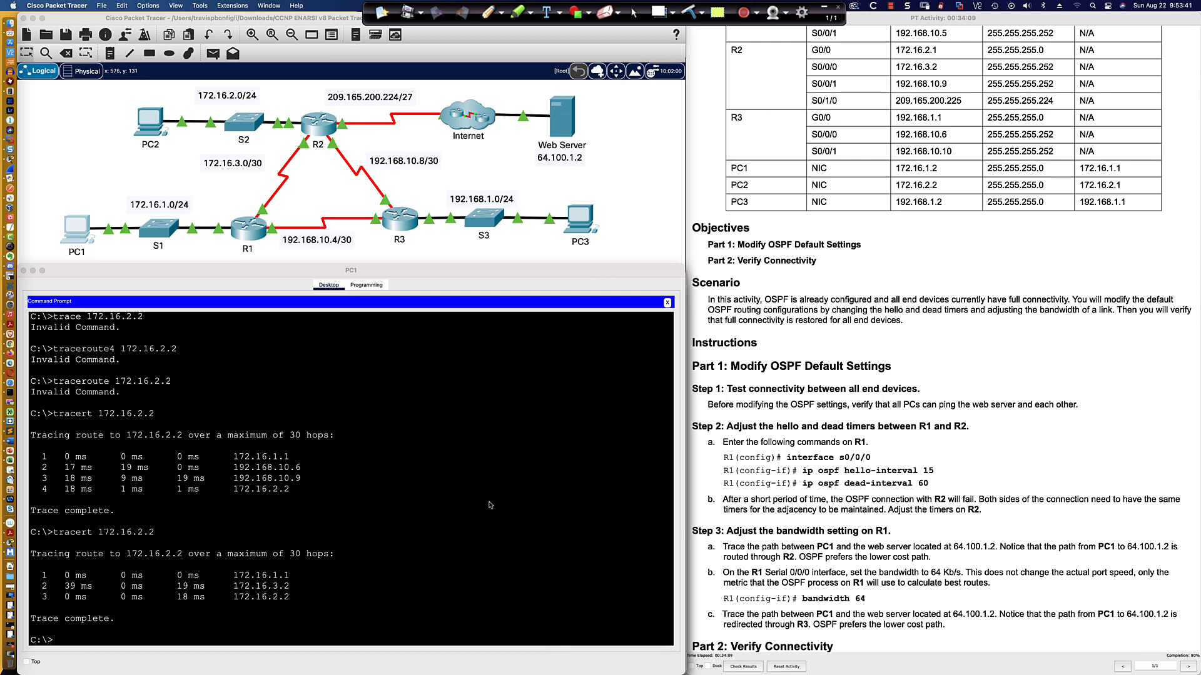
pyautogui.scroll(-2, 906, 498)
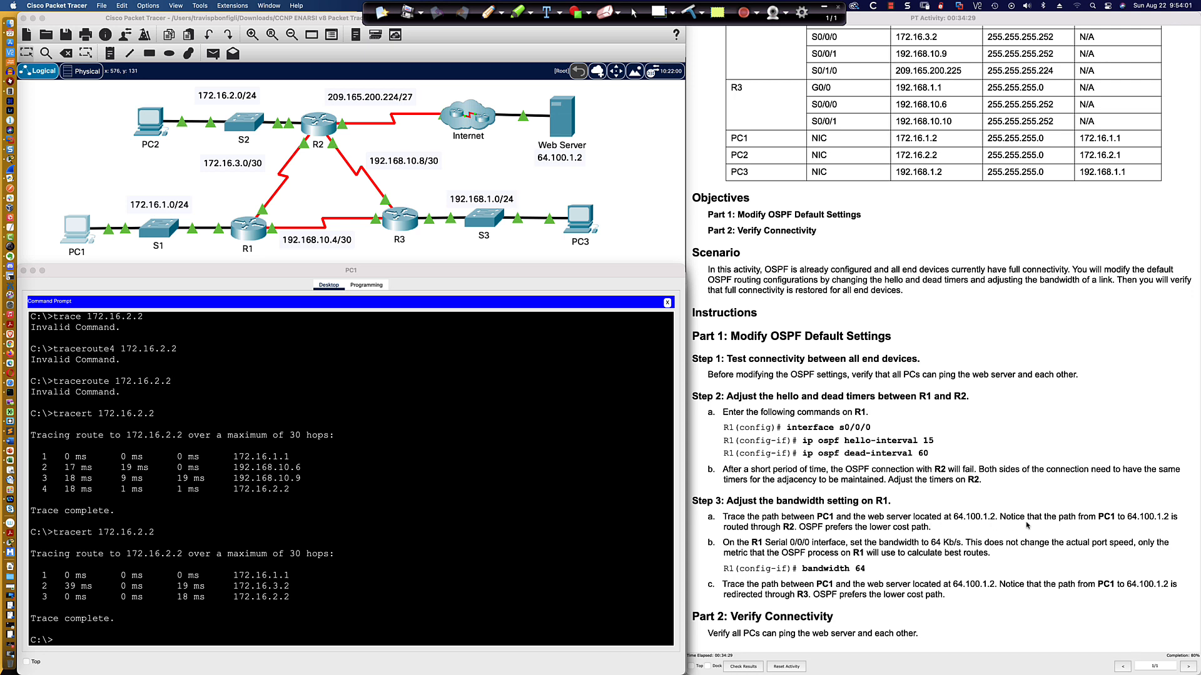
pyautogui.click(521, 575)
pyautogui.press('Up')
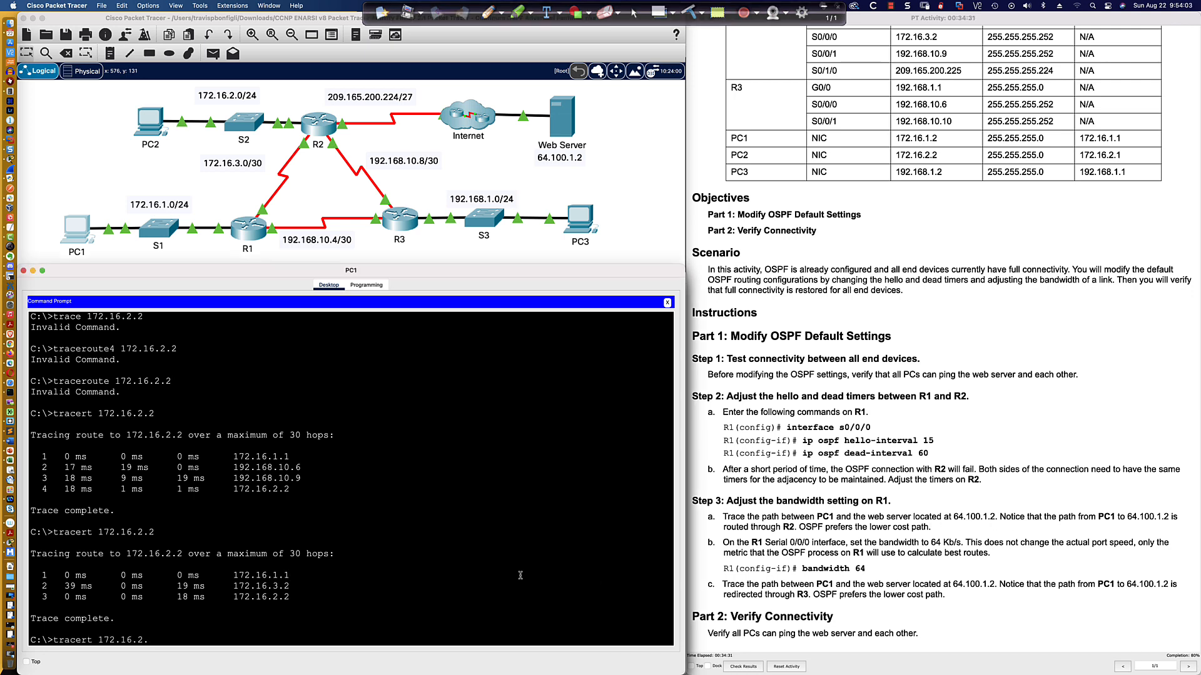
pyautogui.press('BackSpace')
pyautogui.press('BackSpace')
pyautogui.press('BackSpace')
pyautogui.press('BackSpace')
pyautogui.press('BackSpace')
pyautogui.press('BackSpace')
pyautogui.press('BackSpace')
pyautogui.press('BackSpace')
pyautogui.press('BackSpace')
pyautogui.write('64.100.1.2')
pyautogui.press('Return')
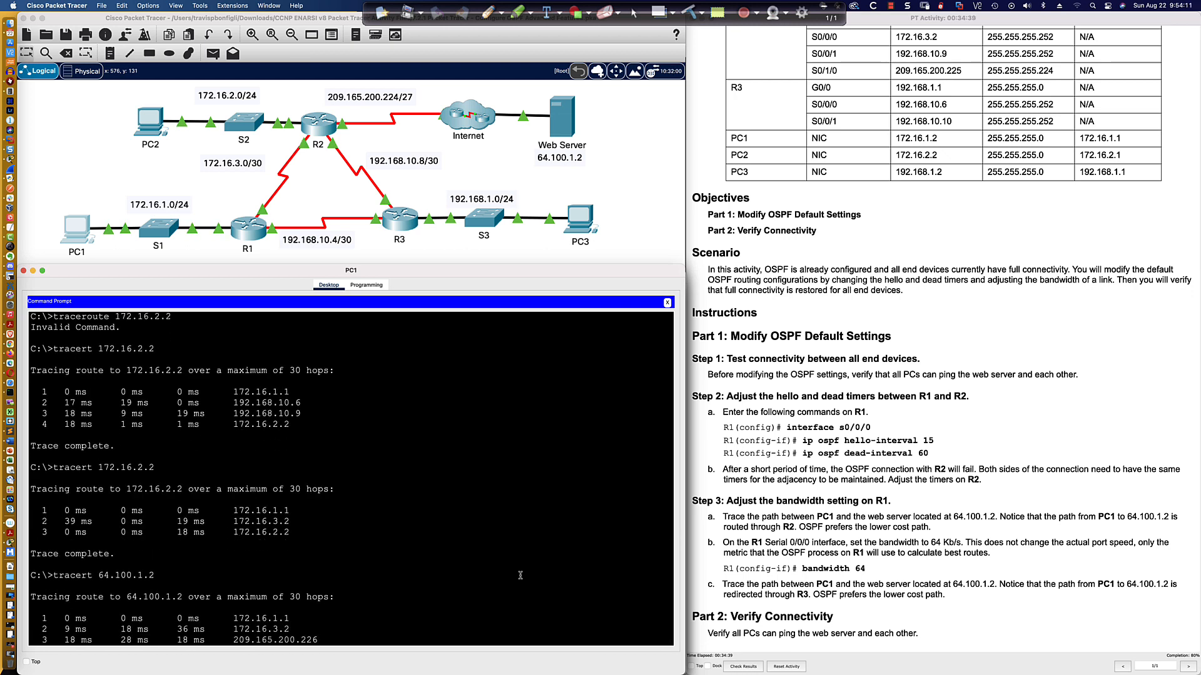
# Examine the hops listed in the traceroute to the web server.
pyautogui.hscroll(-1, 164, 231)
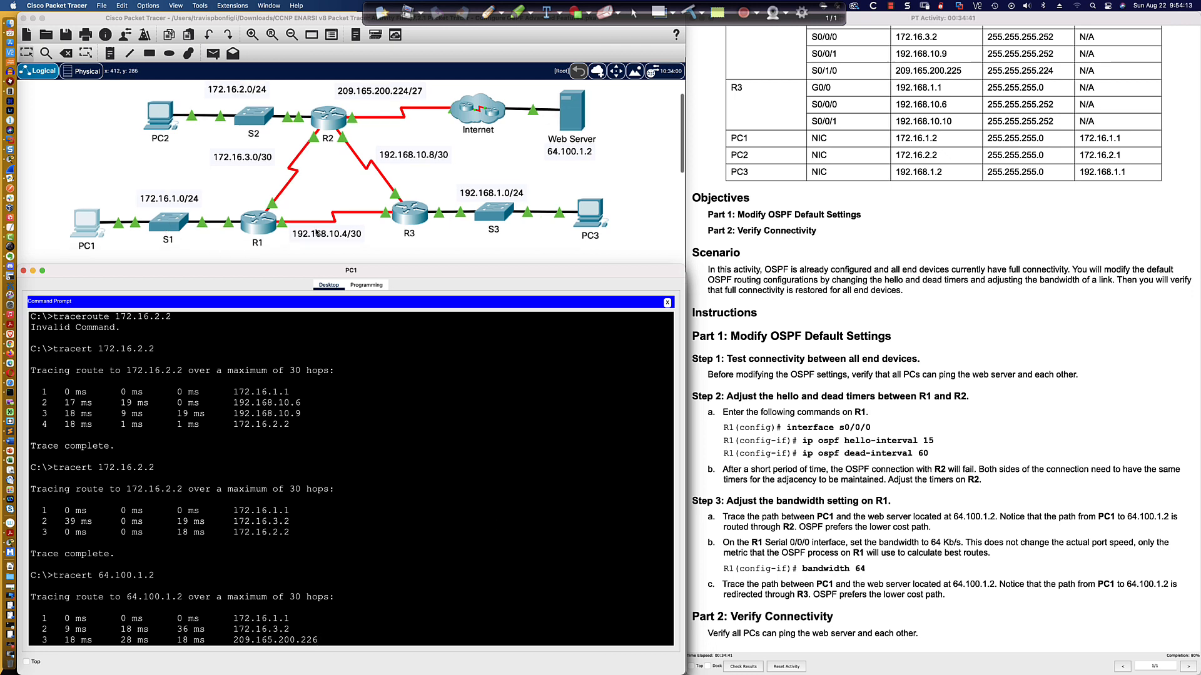
pyautogui.hscroll(1, 294, 233)
pyautogui.hscroll(-1, 295, 233)
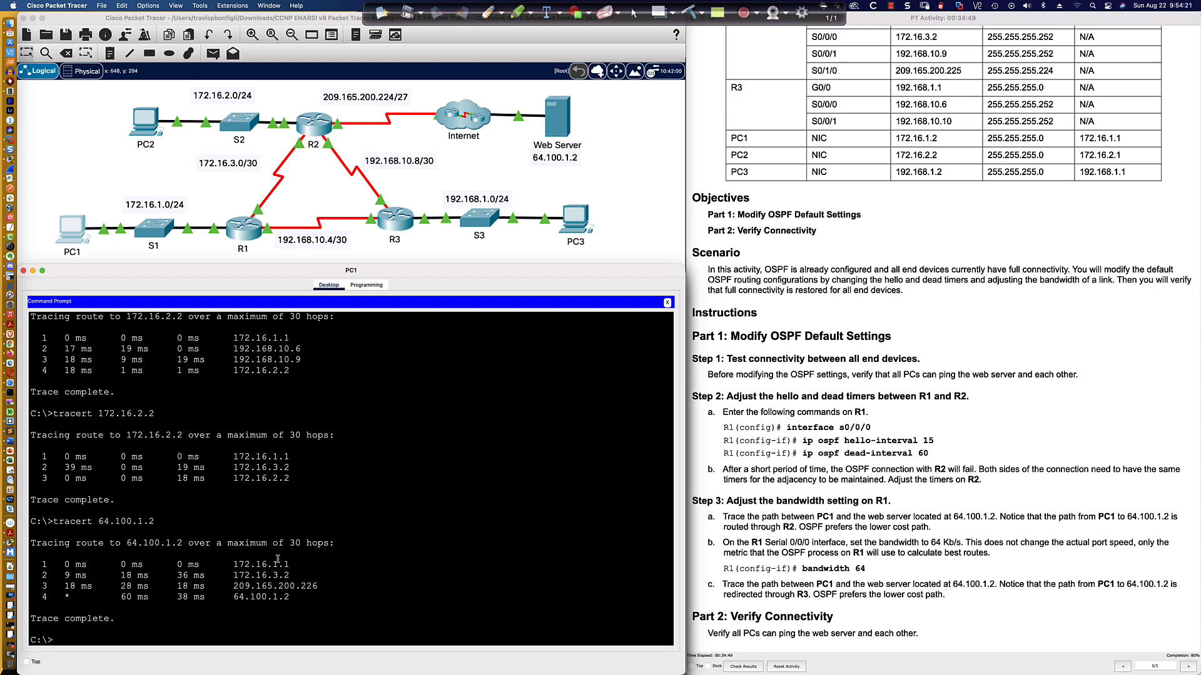
pyautogui.moveTo(234, 565)
pyautogui.mouseDown()
pyautogui.moveTo(291, 565)
pyautogui.moveTo(233, 575)
pyautogui.mouseUp()
pyautogui.moveTo(318, 586); pyautogui.dragTo(235, 586)
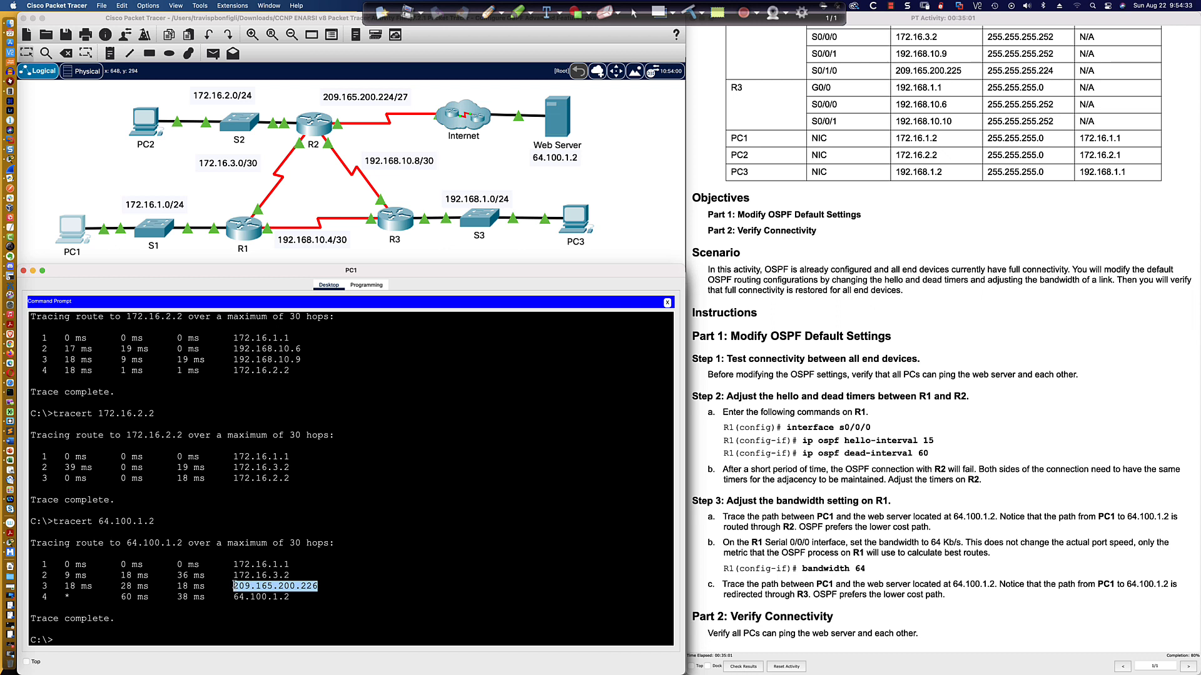
pyautogui.moveTo(290, 598); pyautogui.dragTo(234, 598)
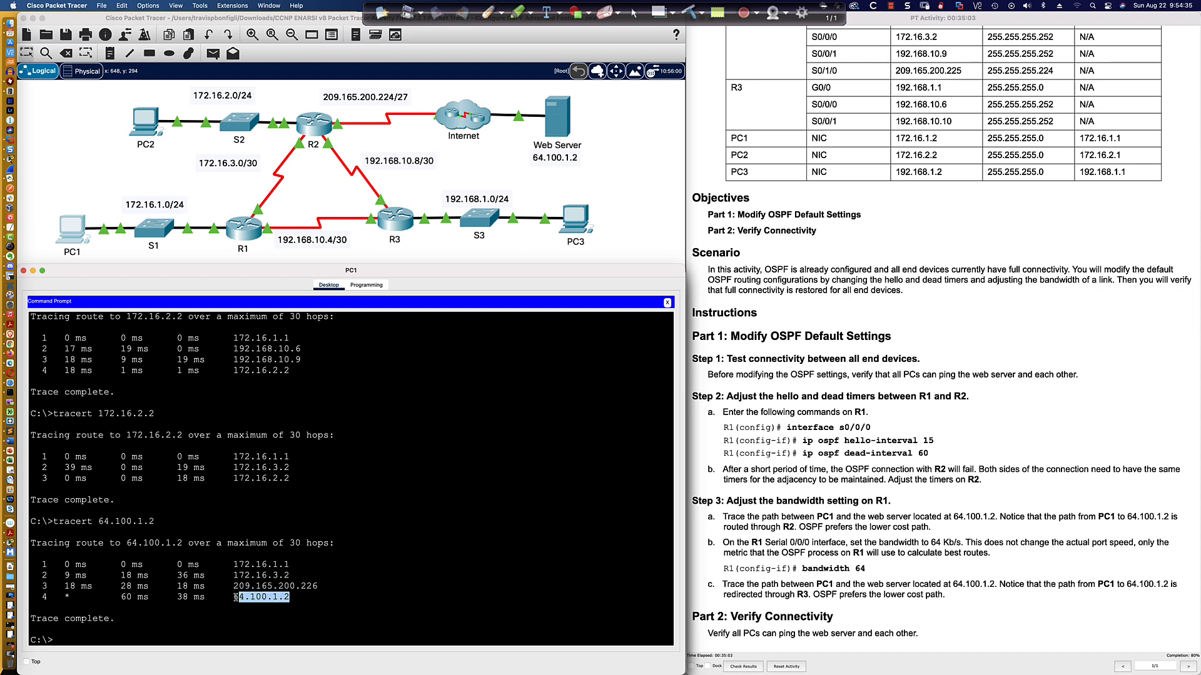
pyautogui.click(243, 638)
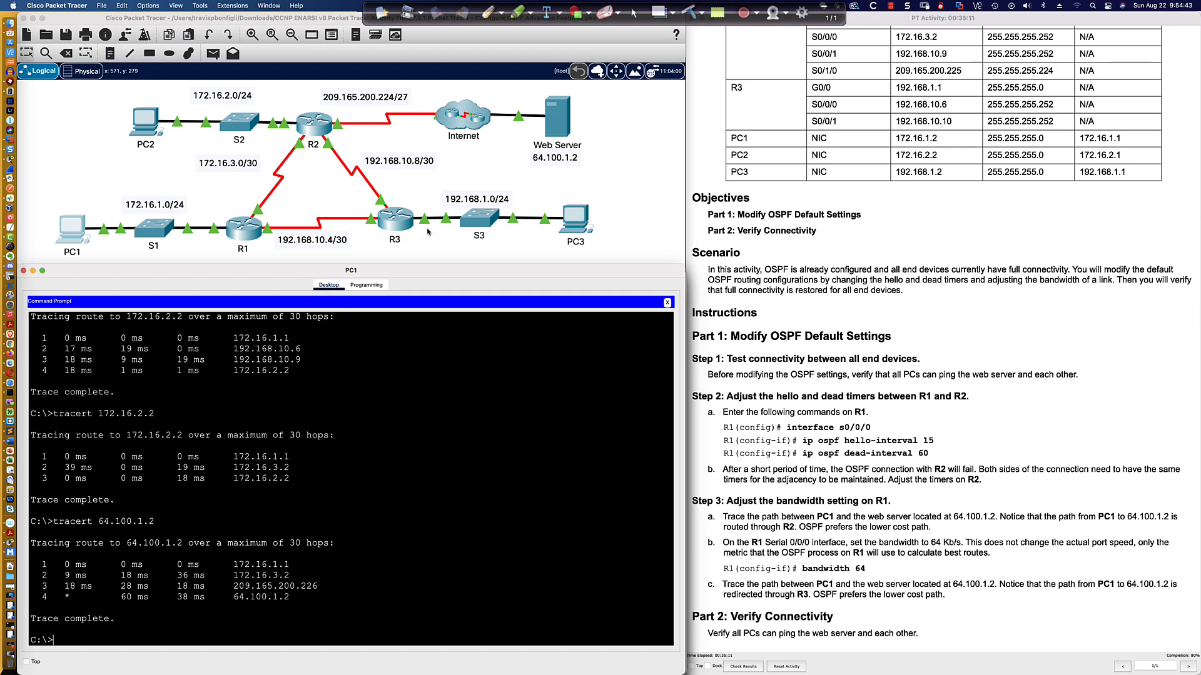
# Open R1's command line interface.
pyautogui.click(244, 230)
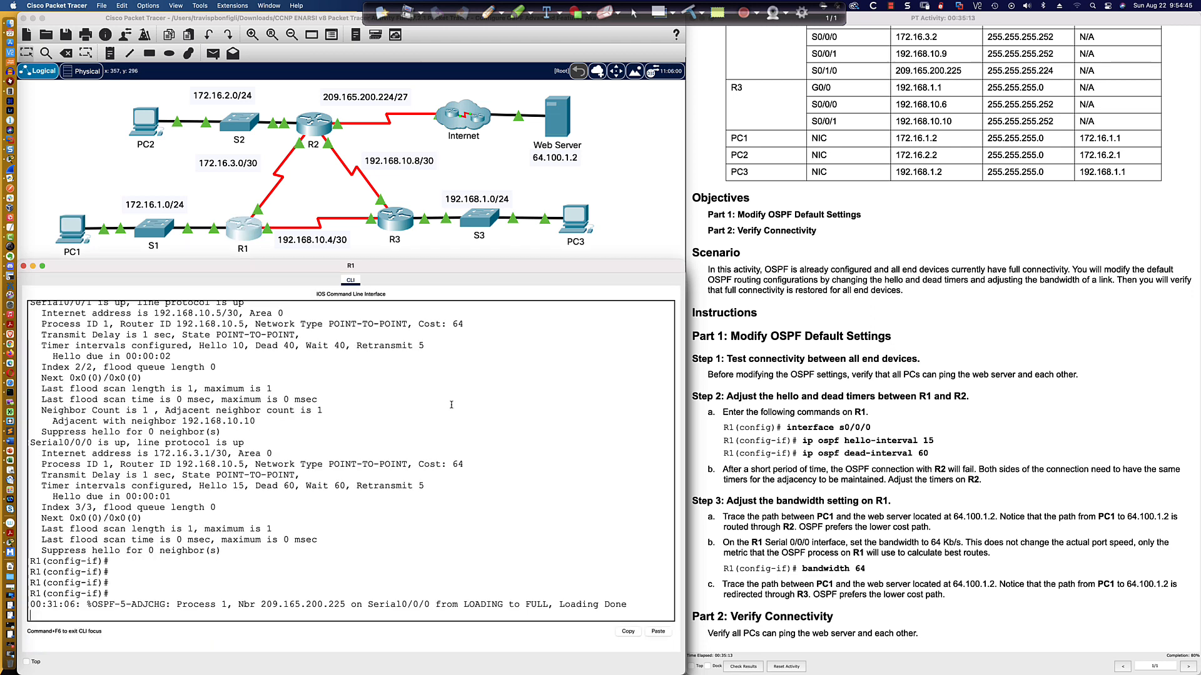
pyautogui.press('Return')
pyautogui.press('Return')
pyautogui.press('Return')
pyautogui.press('Return')
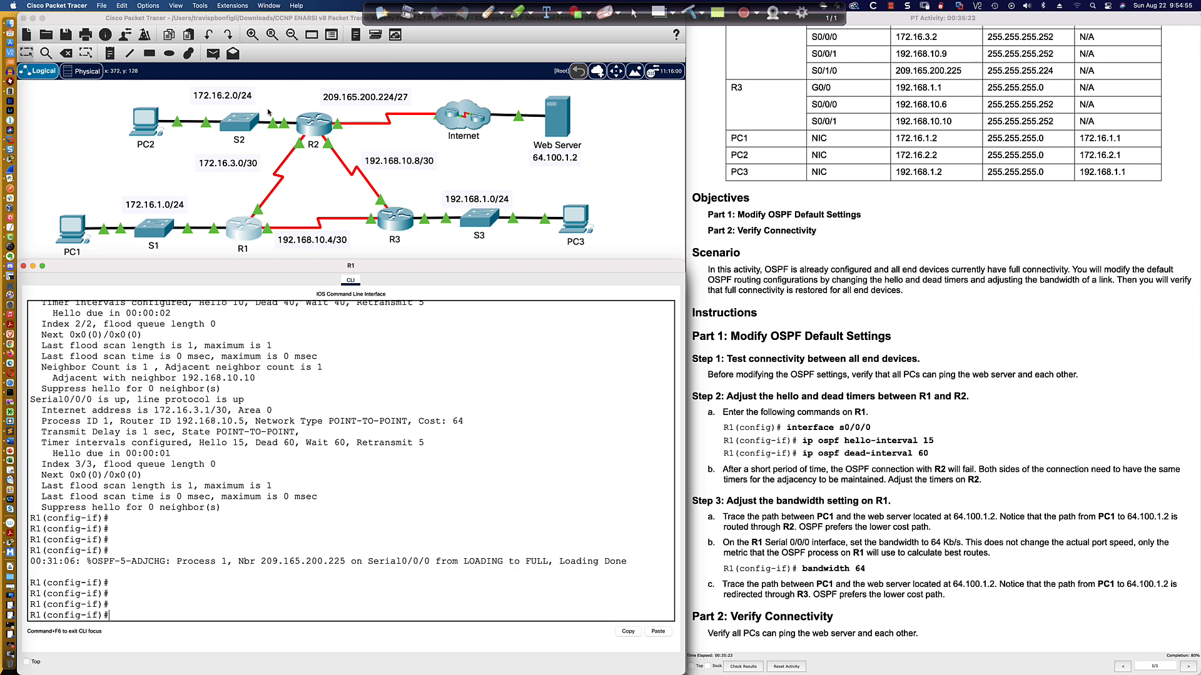
pyautogui.click(488, 13)
pyautogui.click(503, 14)
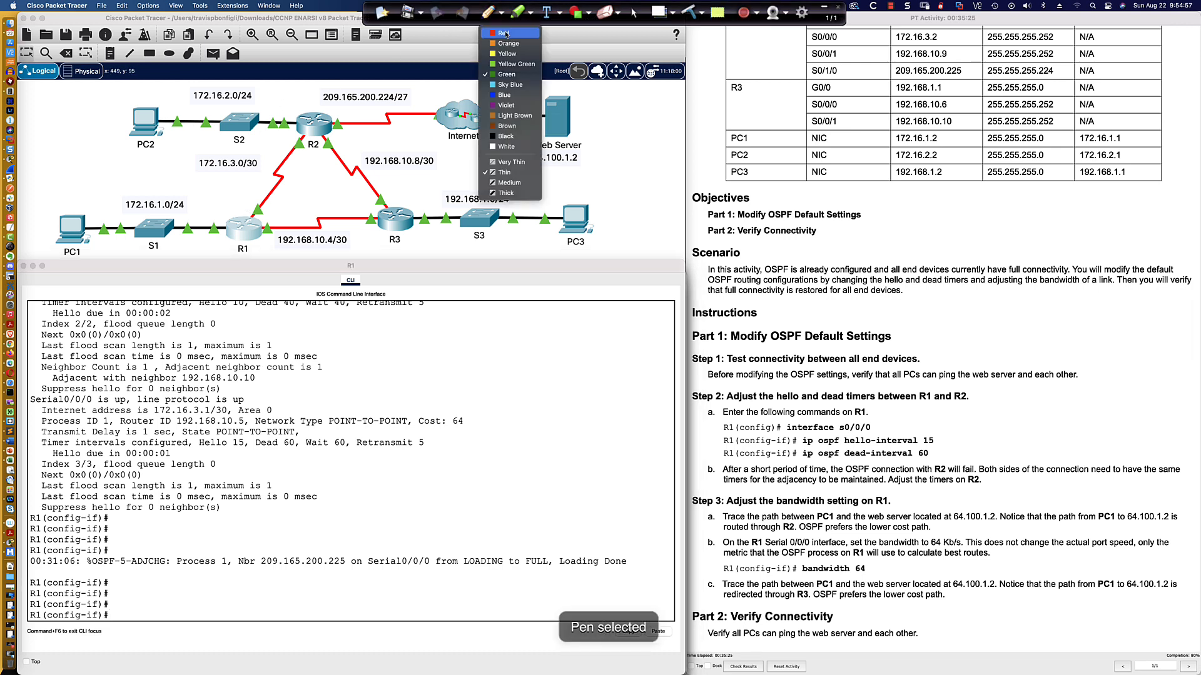
pyautogui.click(508, 33)
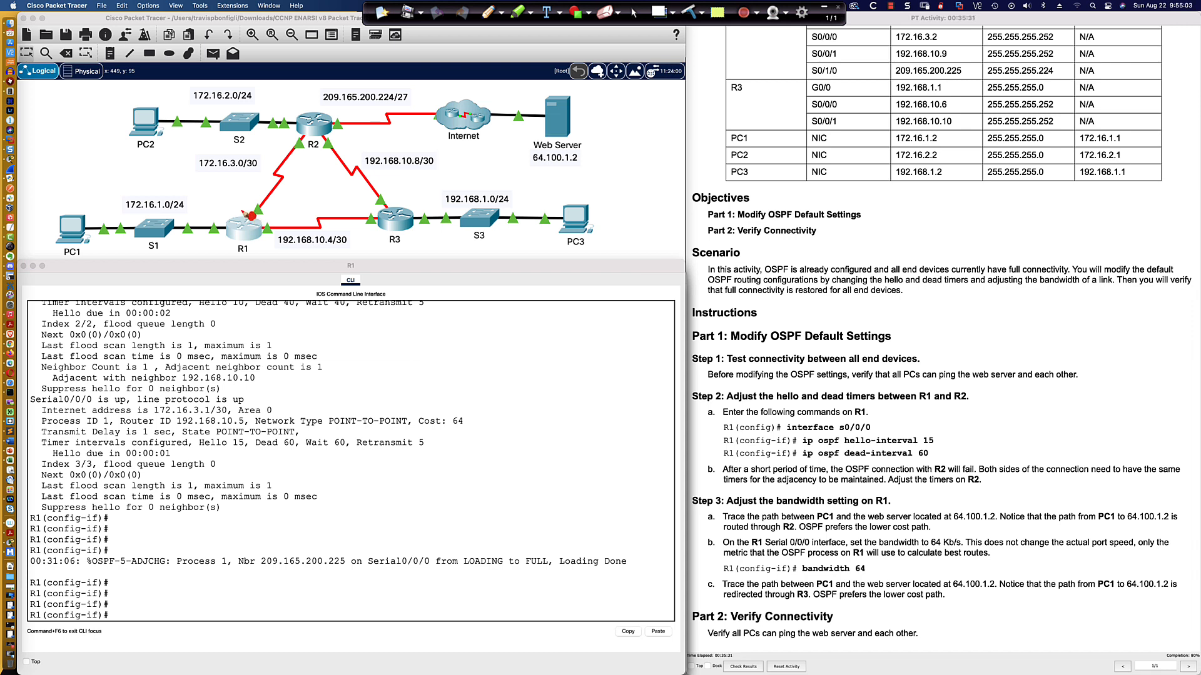
pyautogui.moveTo(242, 209); pyautogui.dragTo(248, 197)
pyautogui.click(636, 12)
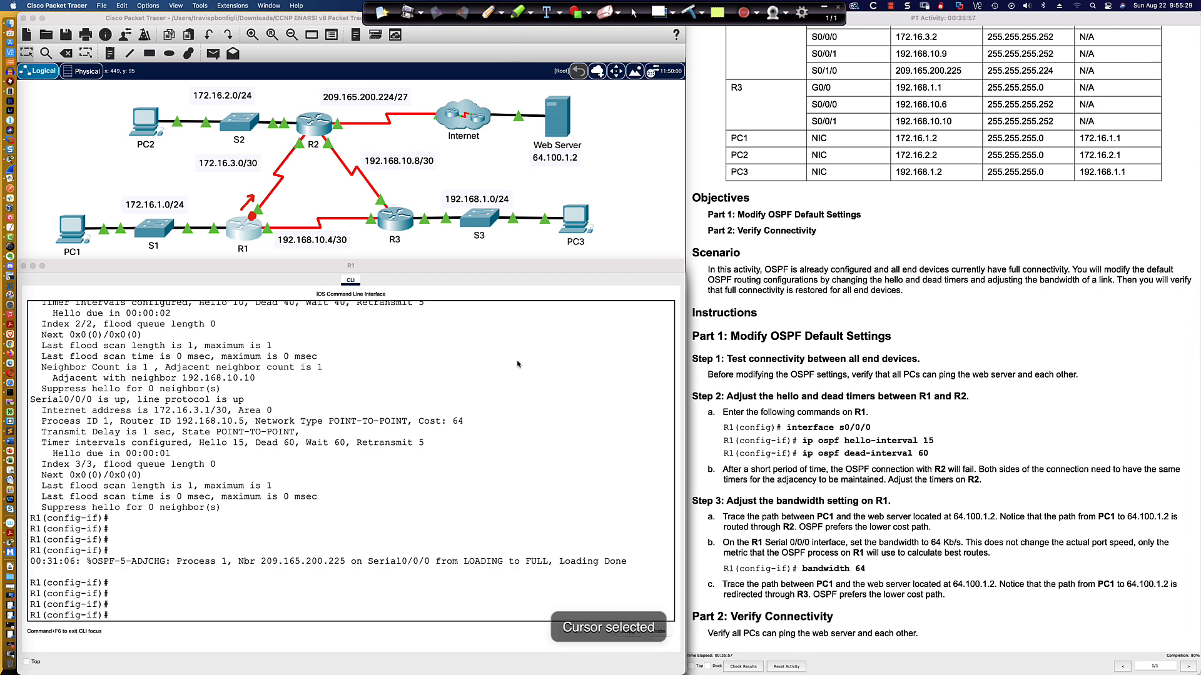
# Display R1's IP routing table from configuration mode and examine its default route entry.
pyautogui.click(481, 419)
pyautogui.press('Return')
pyautogui.press('Return')
pyautogui.press('Return')
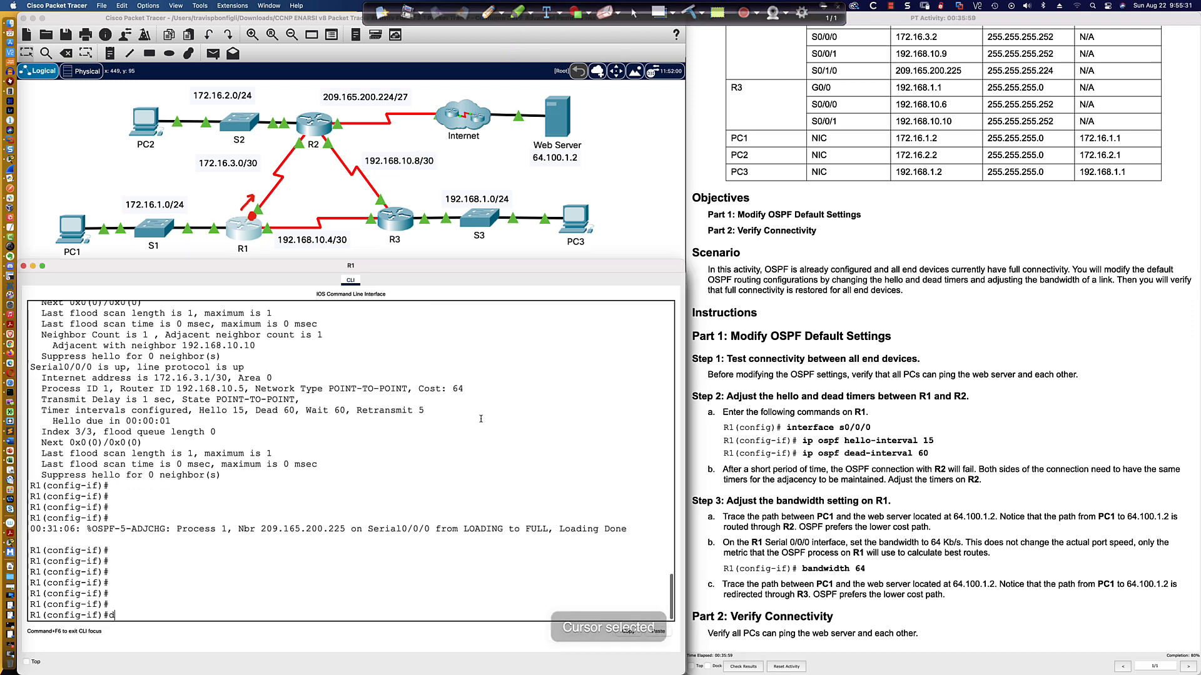
pyautogui.write('do shi')
pyautogui.press('BackSpace')
pyautogui.write('i')
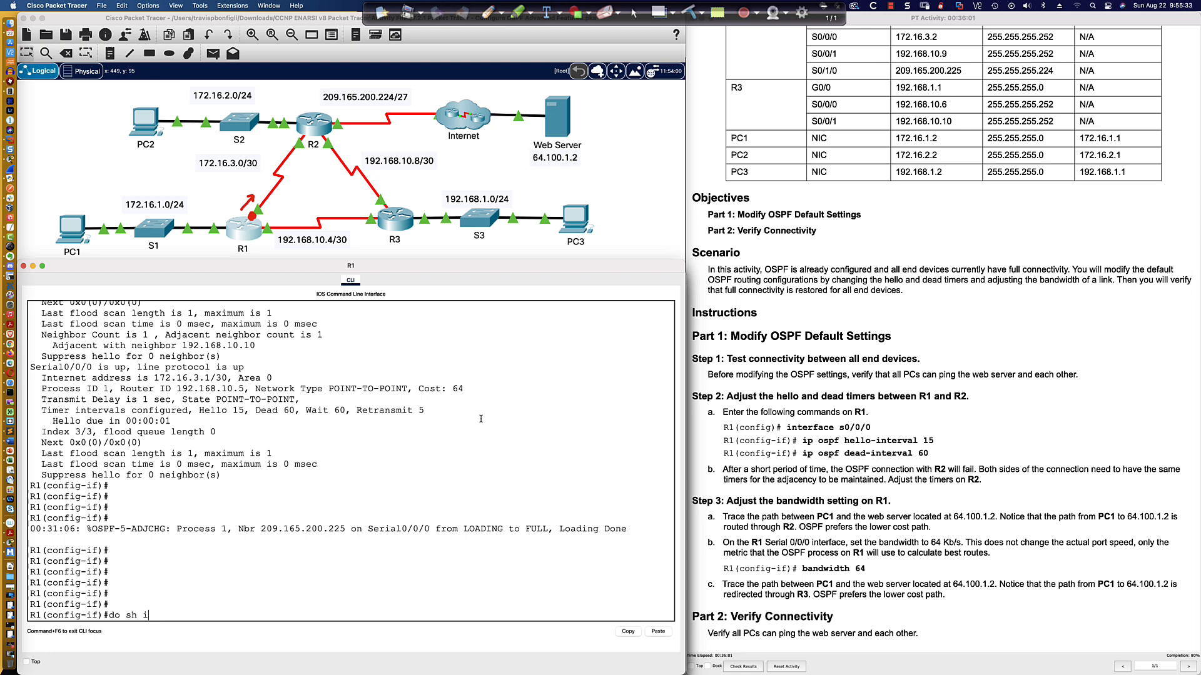
pyautogui.write('p route')
pyautogui.press('Return')
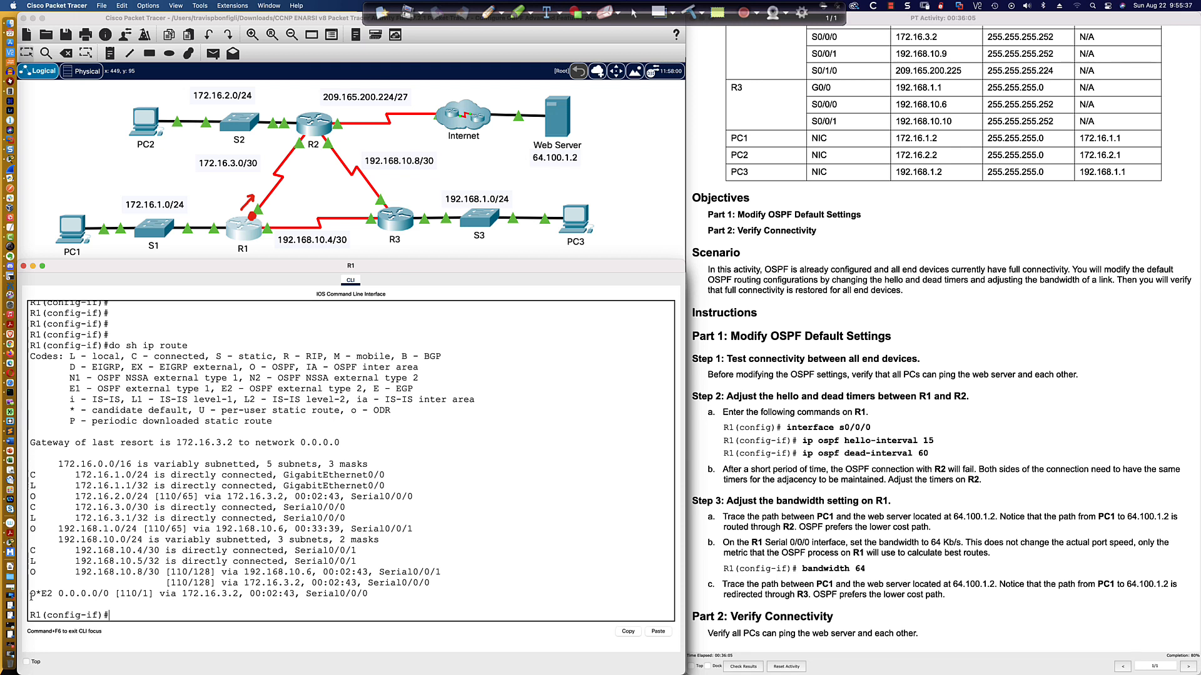
pyautogui.moveTo(30, 593); pyautogui.dragTo(368, 592)
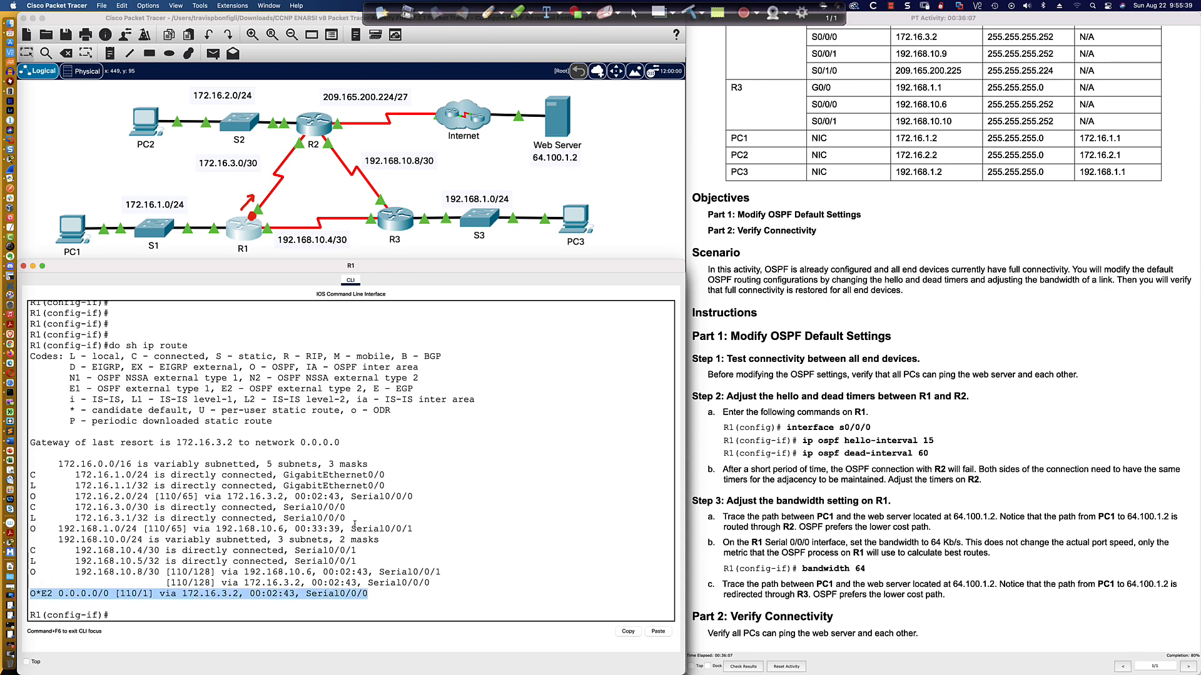
# Display R2's running configuration and examine its static default route.
pyautogui.click(319, 130)
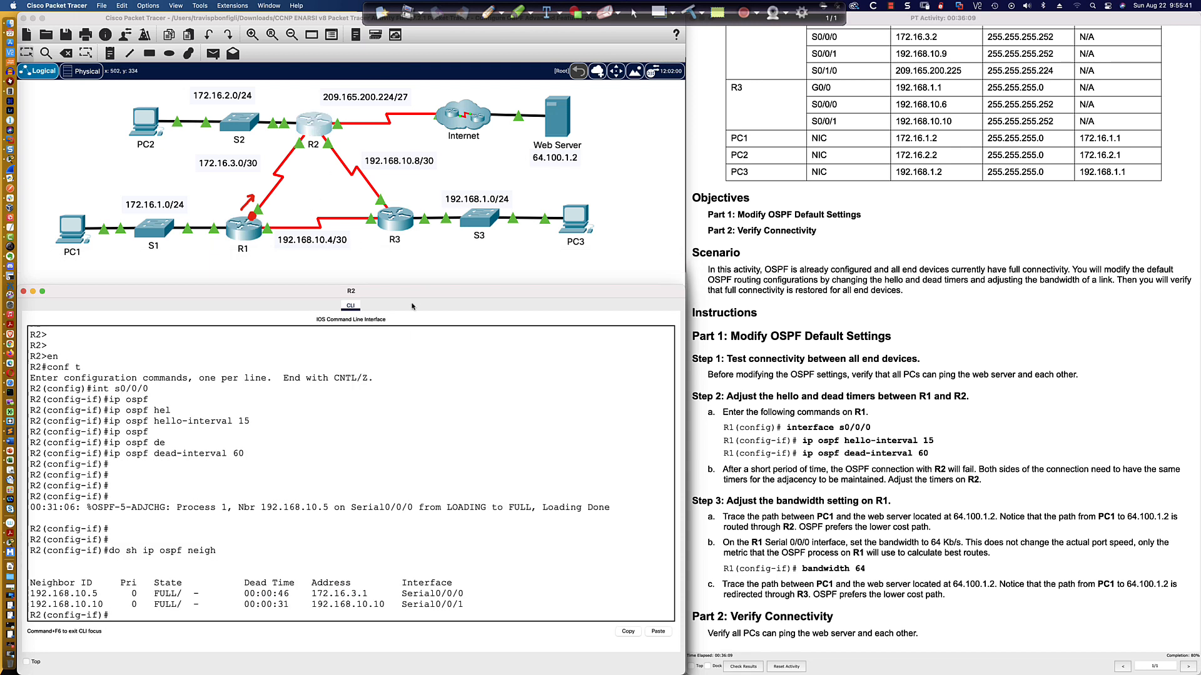
pyautogui.moveTo(413, 287); pyautogui.dragTo(413, 264)
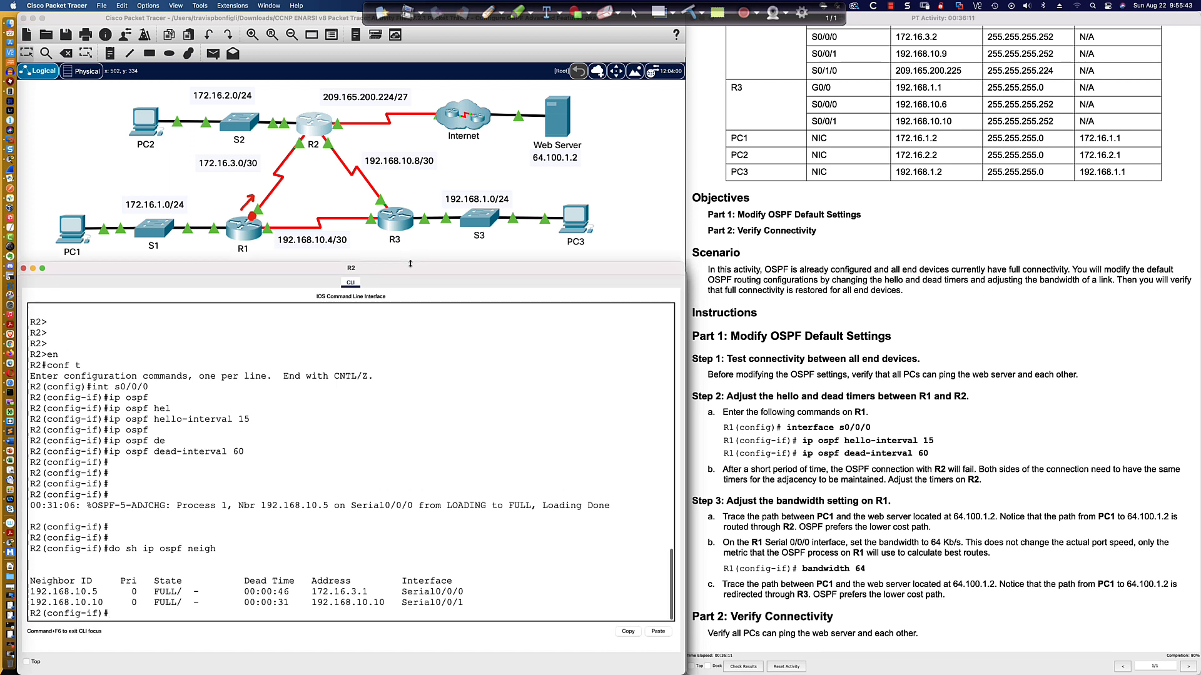
pyautogui.press('Return')
pyautogui.press('Return')
pyautogui.write('do sh run')
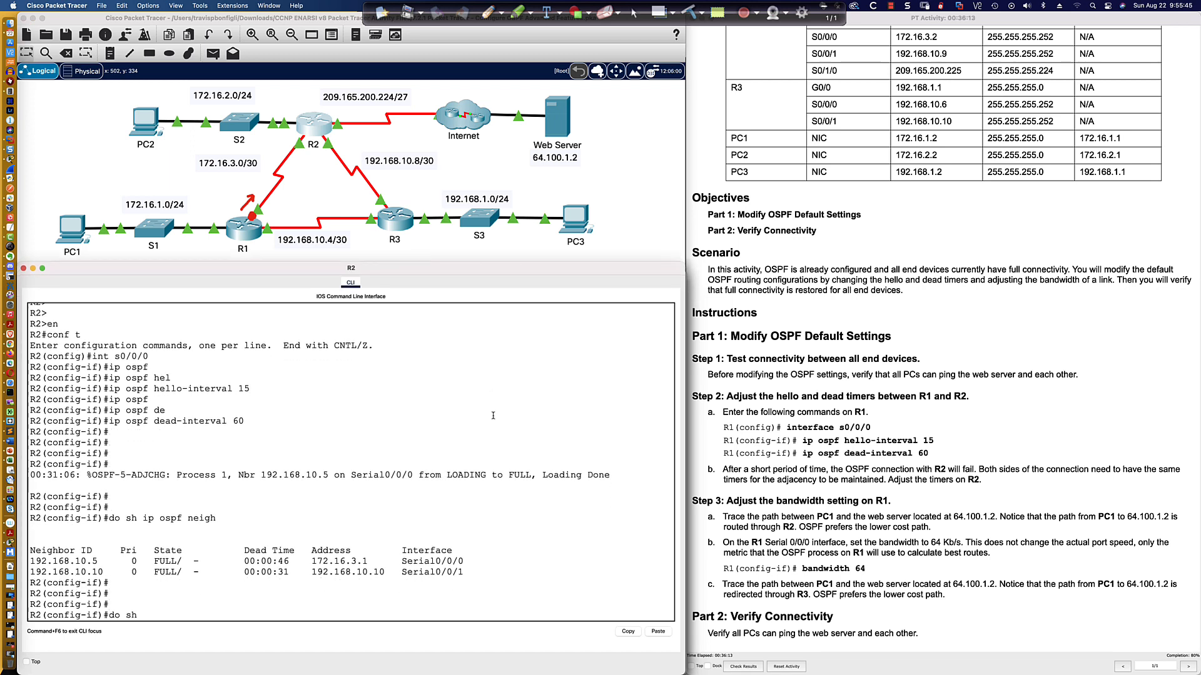
pyautogui.press('Return')
pyautogui.press('space')
pyautogui.press('space')
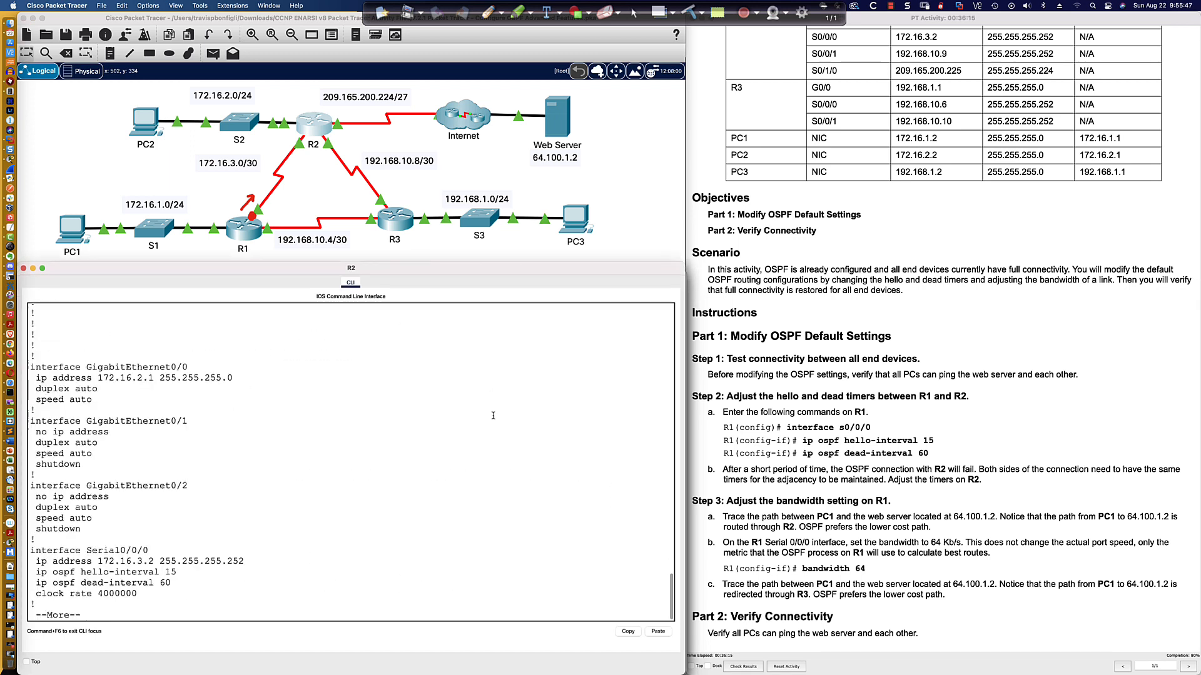
pyautogui.press('Return')
pyautogui.press('Return')
pyautogui.press('Return')
pyautogui.press('Return')
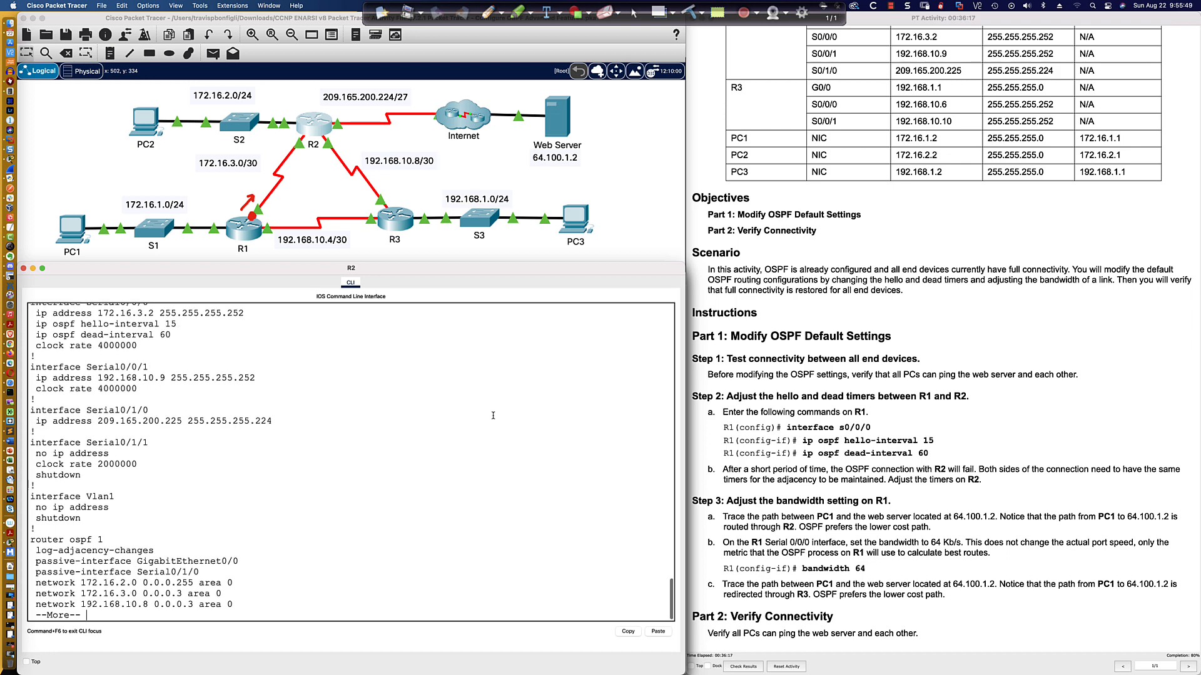
pyautogui.press('Return')
pyautogui.press('Return')
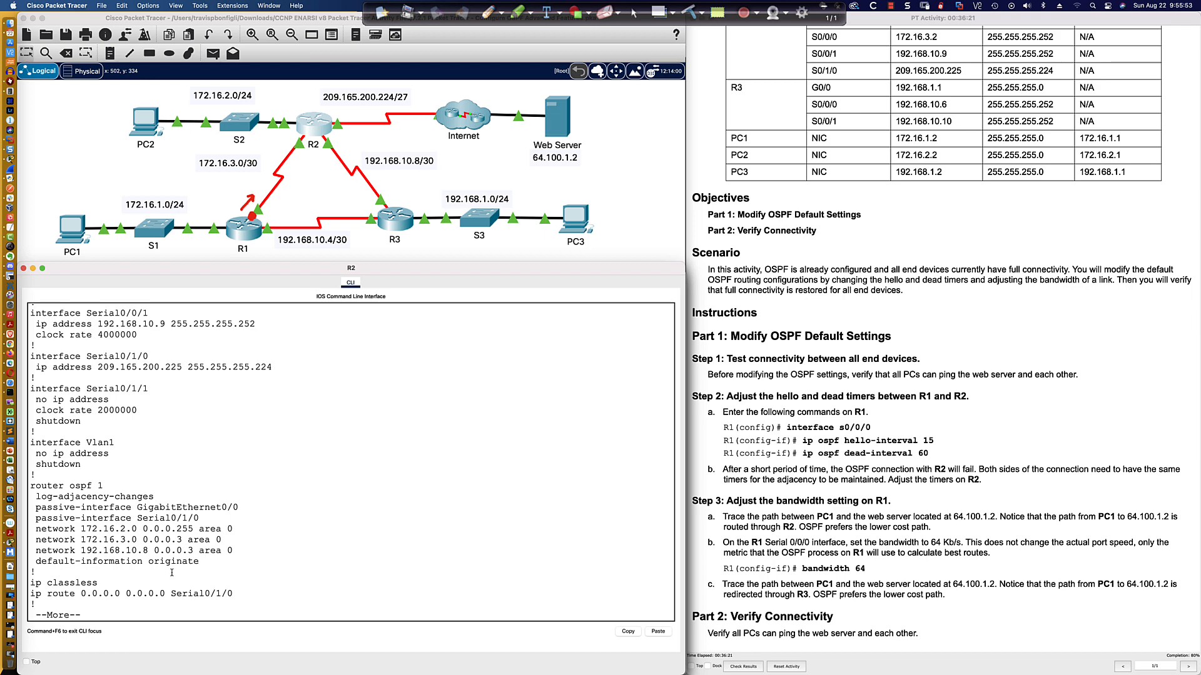
pyautogui.moveTo(32, 594); pyautogui.dragTo(230, 593)
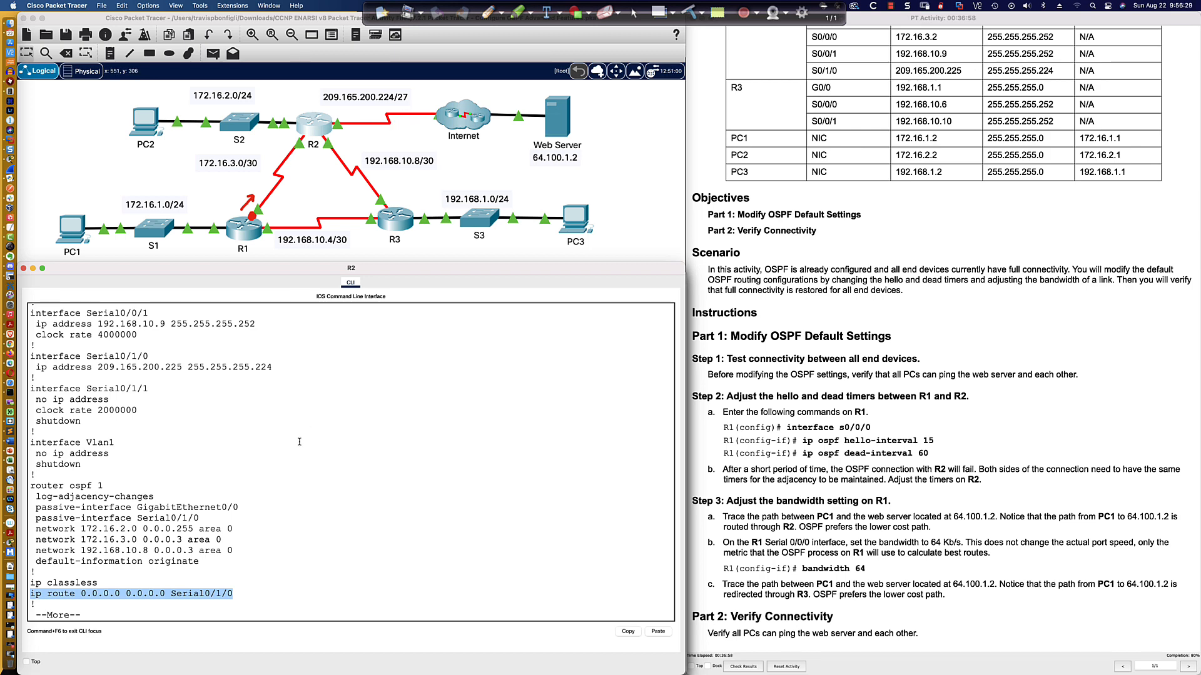
# Examine the next hop and exit interface of R1's default route.
pyautogui.click(246, 235)
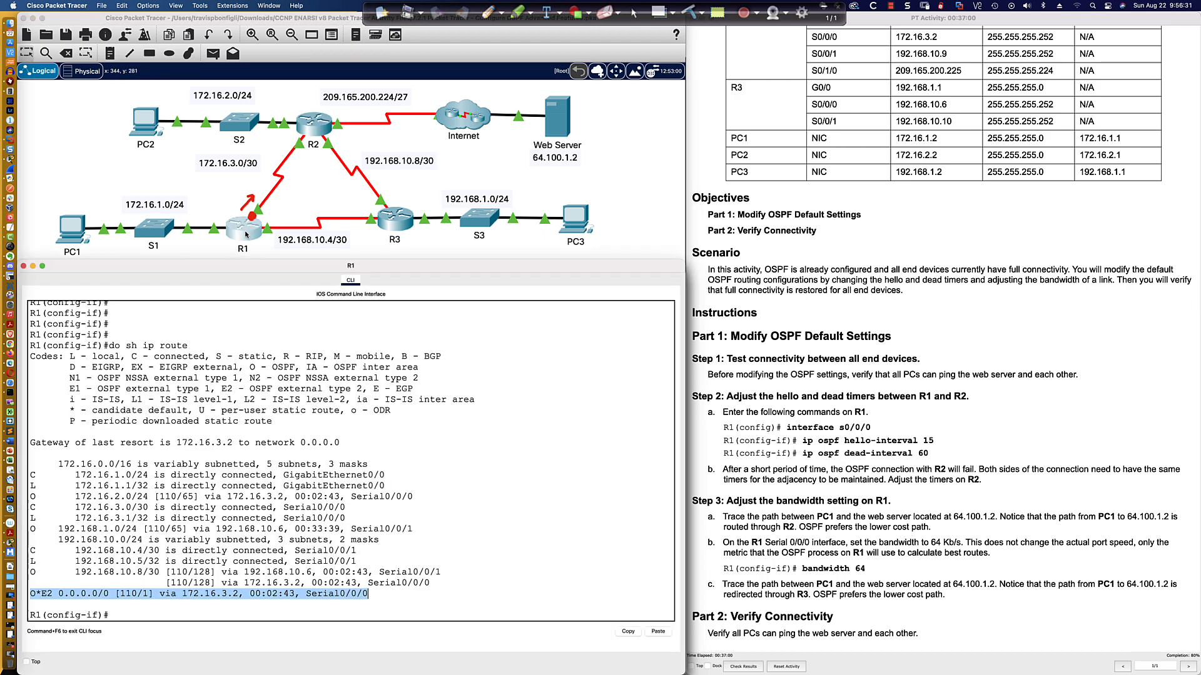
pyautogui.click(156, 596)
pyautogui.moveTo(120, 593); pyautogui.dragTo(146, 593)
pyautogui.moveTo(305, 594); pyautogui.dragTo(369, 593)
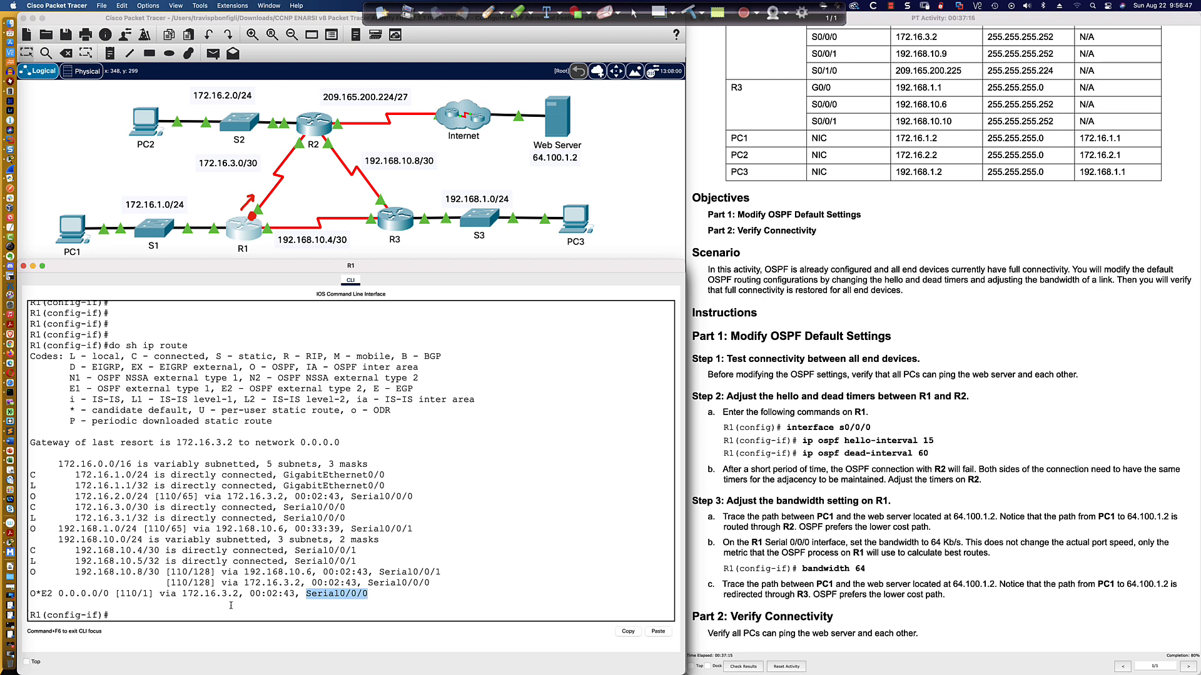
pyautogui.click(146, 615)
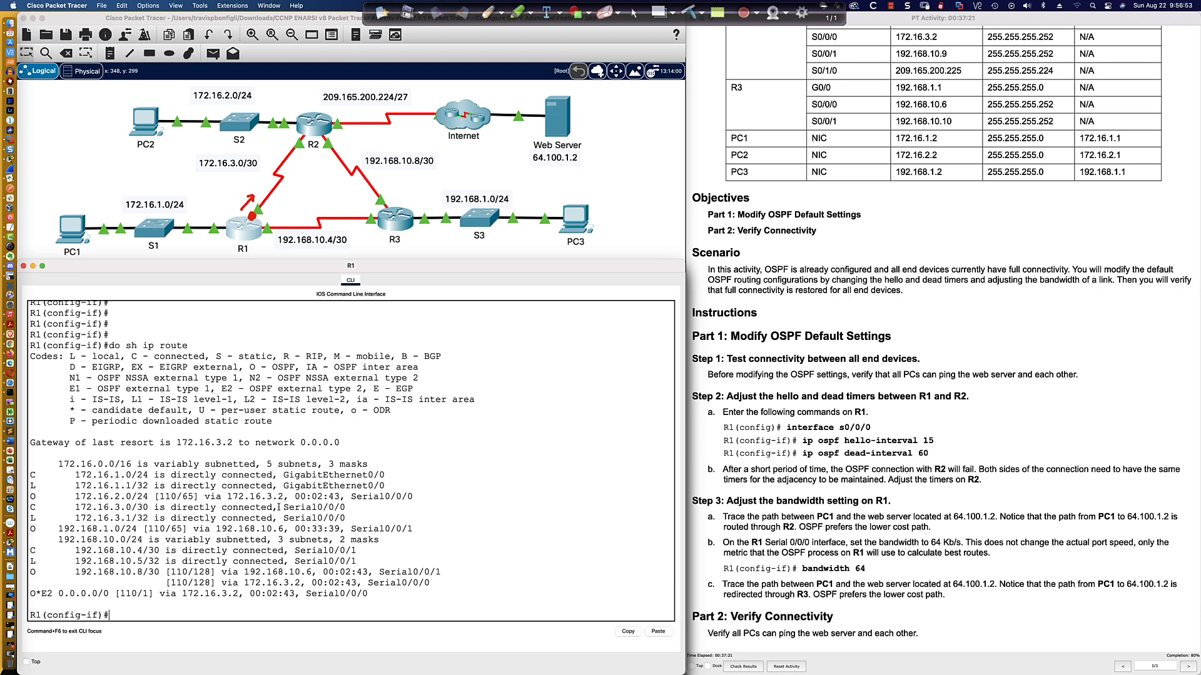
# Display R2's IP routing table and examine the OSPF route to 172.16.1.0/24.
pyautogui.click(315, 128)
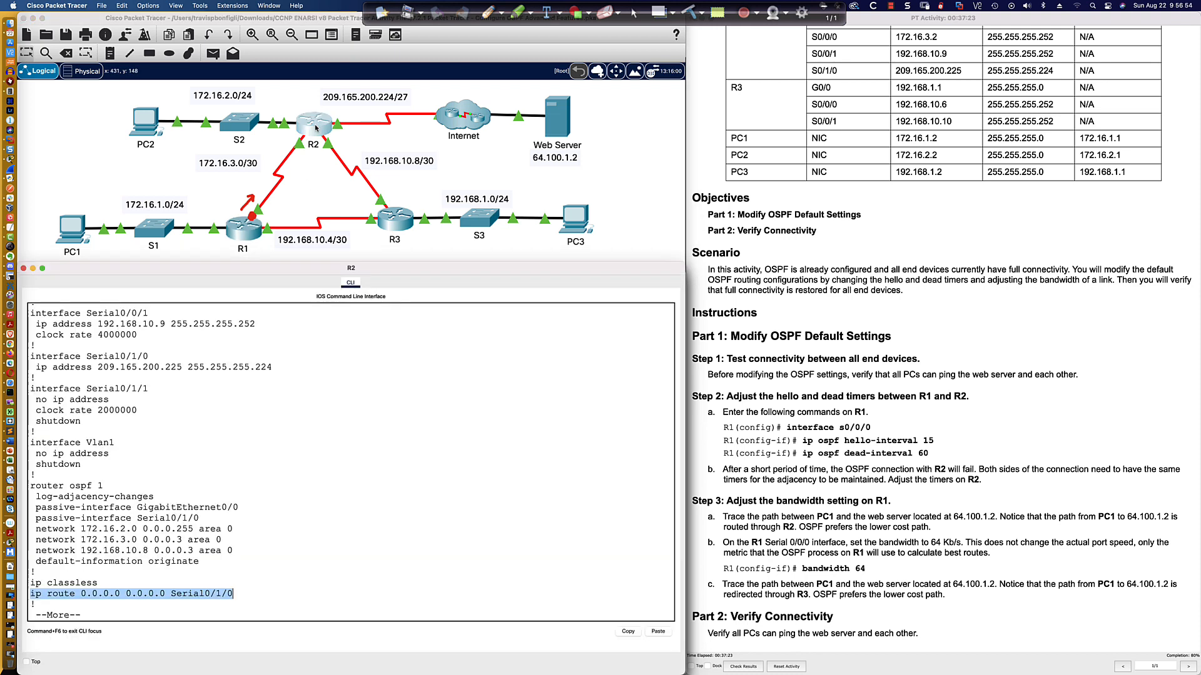
pyautogui.click(380, 370)
pyautogui.write('q')
pyautogui.write('do s')
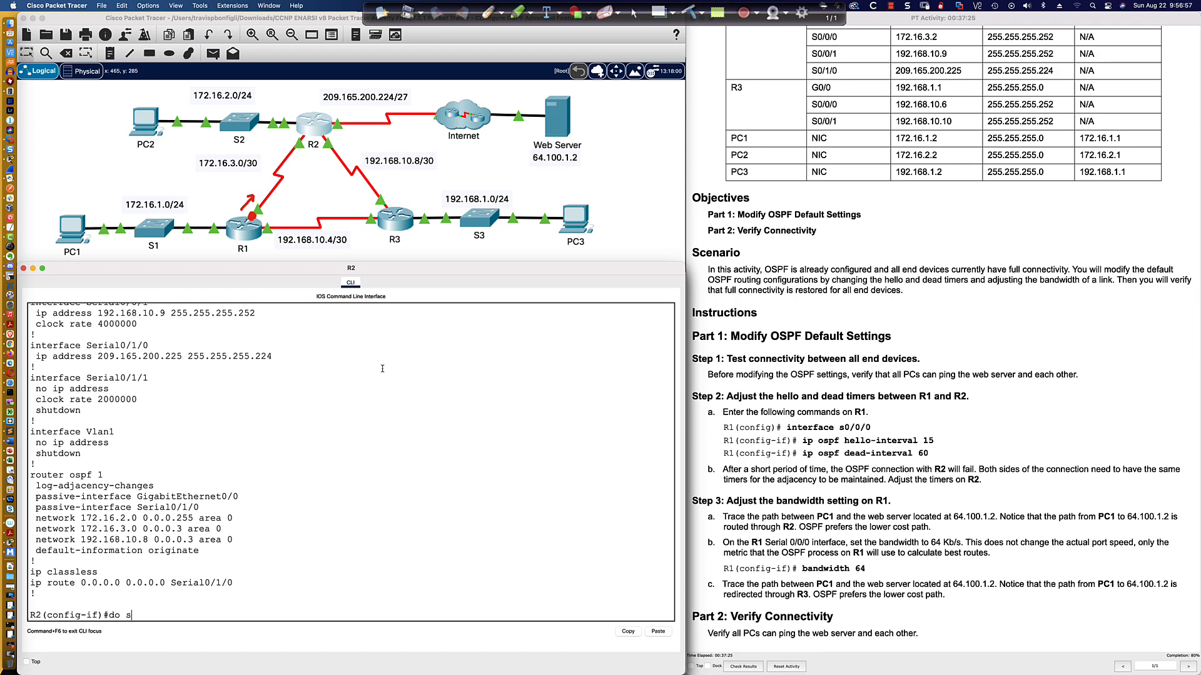
pyautogui.write('h ip route')
pyautogui.press('Return')
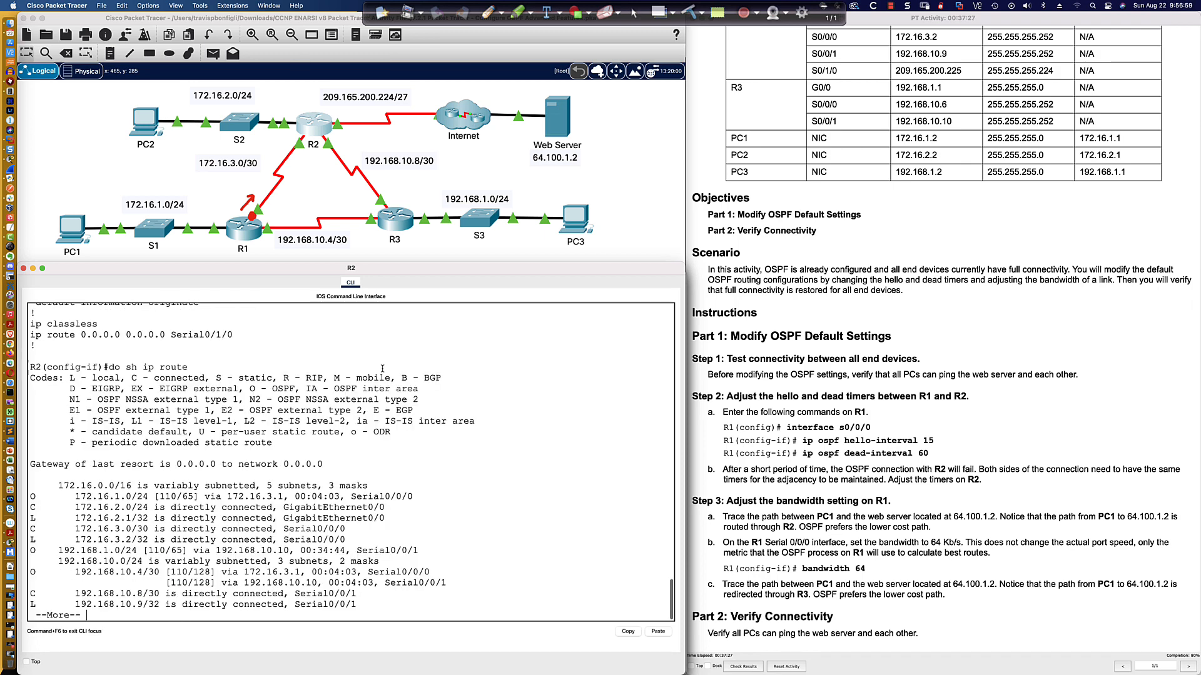
pyautogui.press('space')
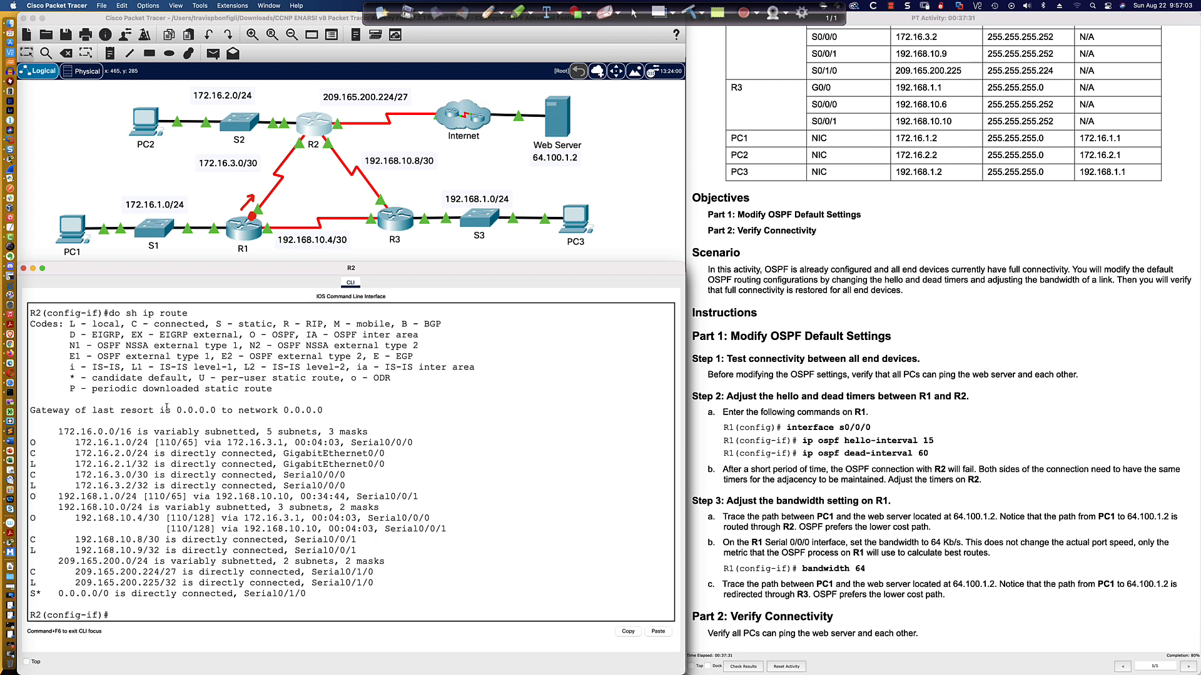
pyautogui.moveTo(99, 443); pyautogui.dragTo(412, 443)
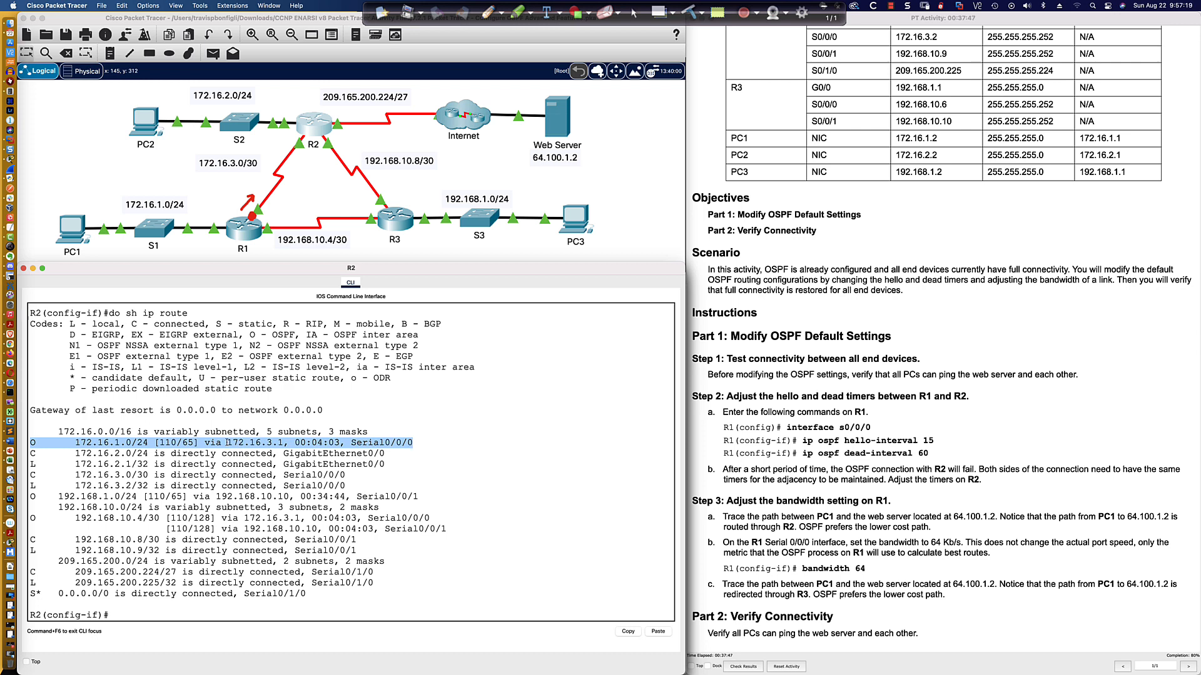
pyautogui.moveTo(226, 442); pyautogui.dragTo(286, 442)
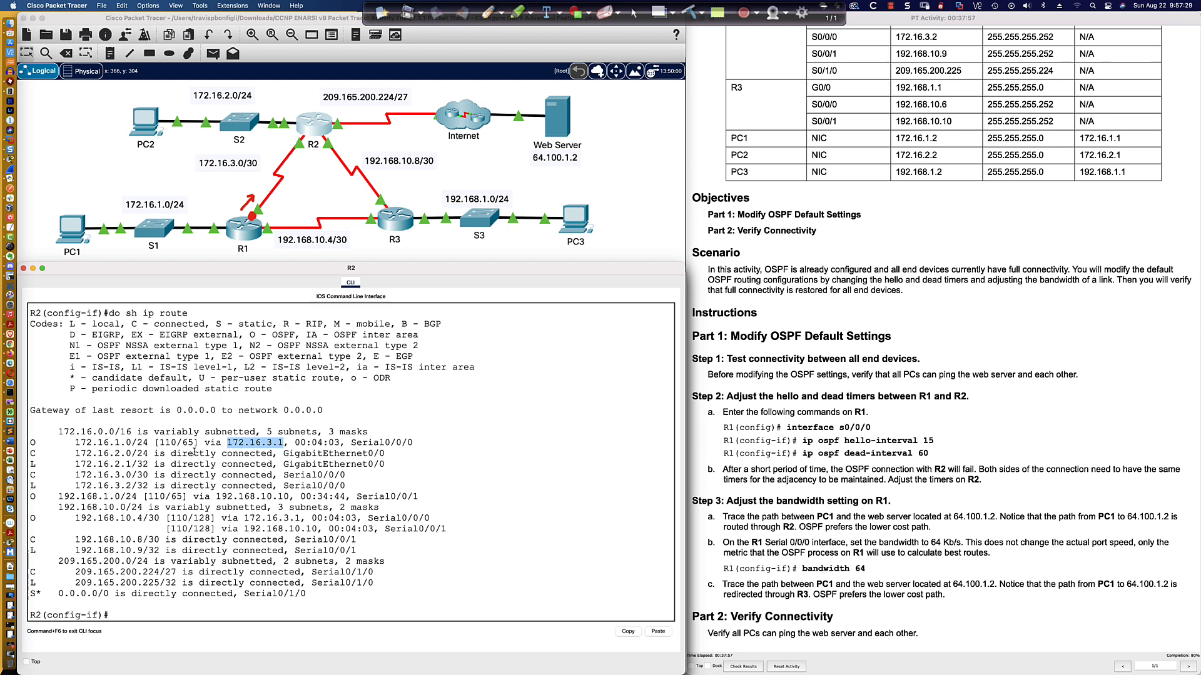
pyautogui.moveTo(182, 443); pyautogui.dragTo(195, 443)
# Open R1's command line and enter interface configuration for Serial0/0/0.
pyautogui.click(243, 234)
pyautogui.press('Return')
pyautogui.press('Return')
pyautogui.press('Return')
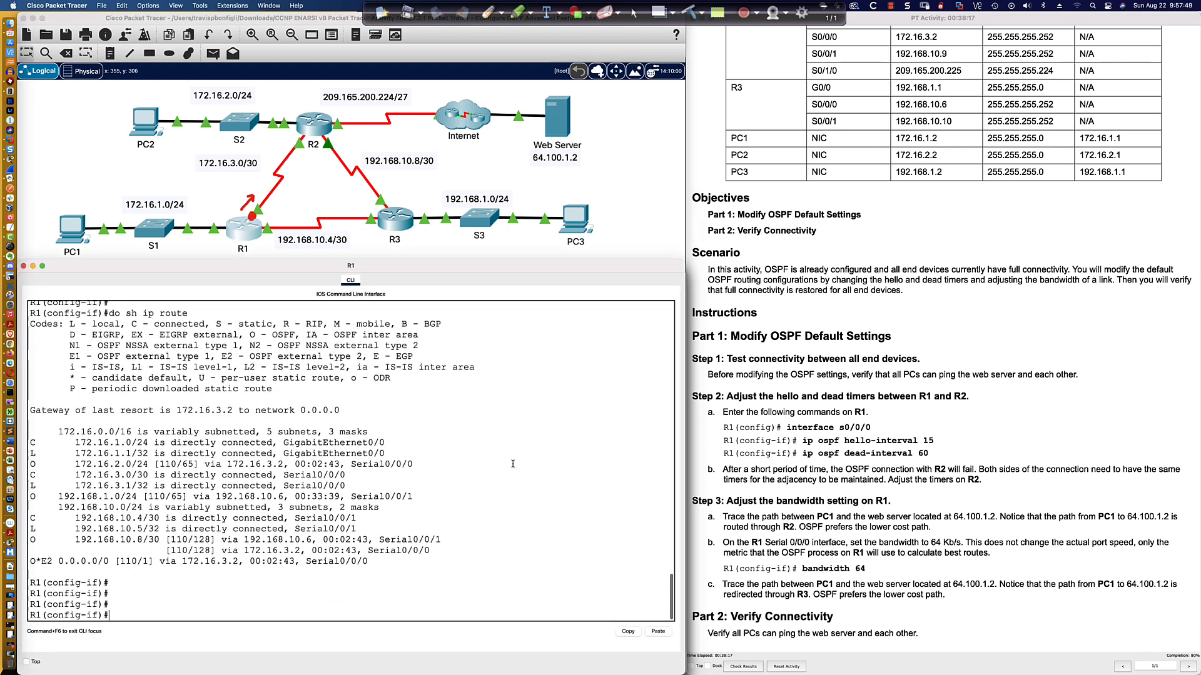
pyautogui.write('int s0/0/0')
pyautogui.press('Return')
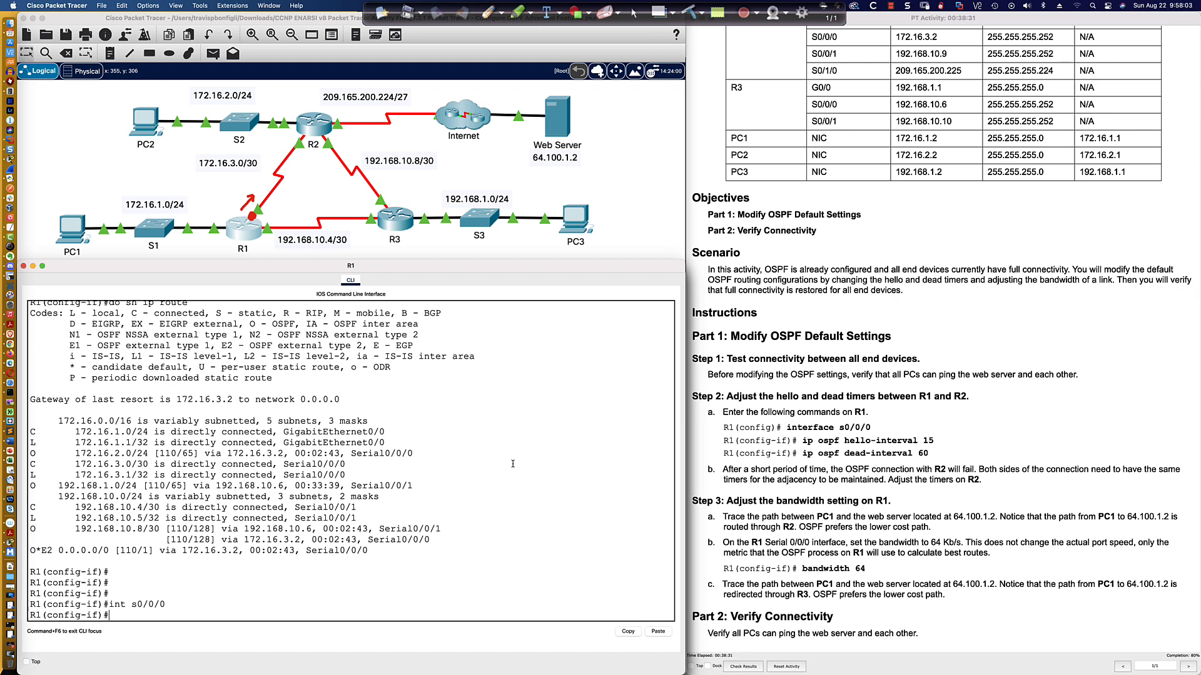
pyautogui.write('ba')
pyautogui.press('Tab')
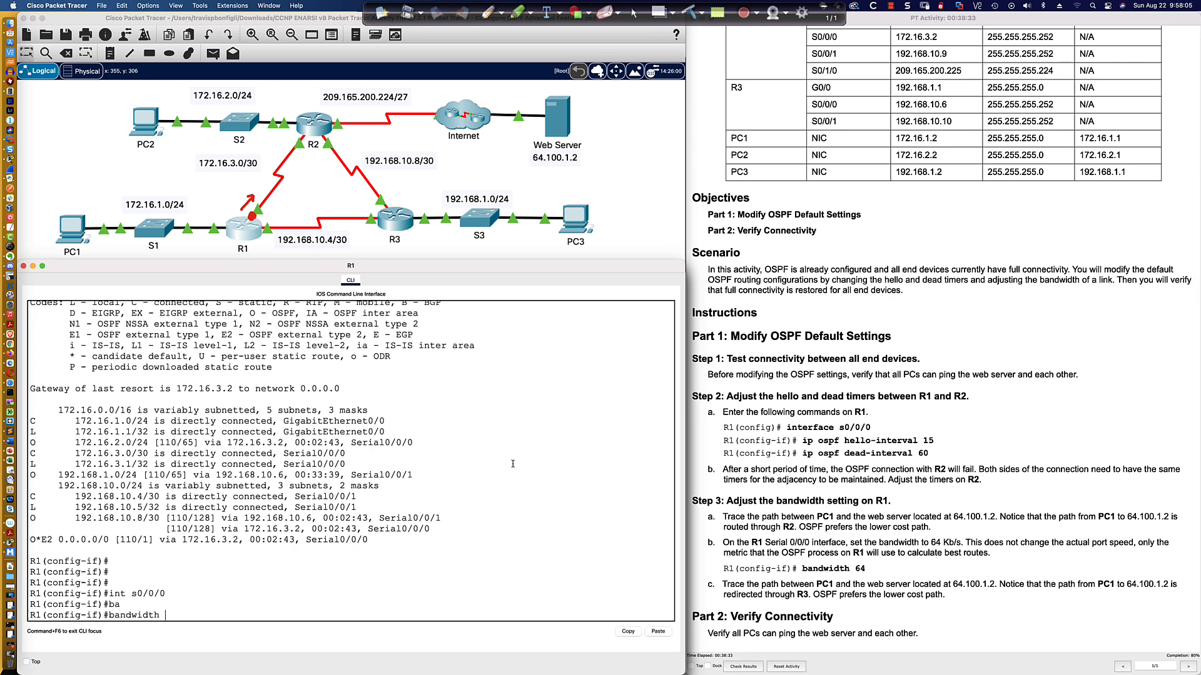
pyautogui.press('BackSpace')
pyautogui.press('BackSpace')
pyautogui.press('BackSpace')
pyautogui.press('BackSpace')
pyautogui.press('BackSpace')
pyautogui.press('BackSpace')
pyautogui.press('BackSpace')
pyautogui.press('BackSpace')
pyautogui.press('BackSpace')
pyautogui.press('BackSpace')
# Display R1's Serial0/0/0 interface details and examine its bandwidth value.
pyautogui.write('do sh int s0/0/0')
pyautogui.press('Return')
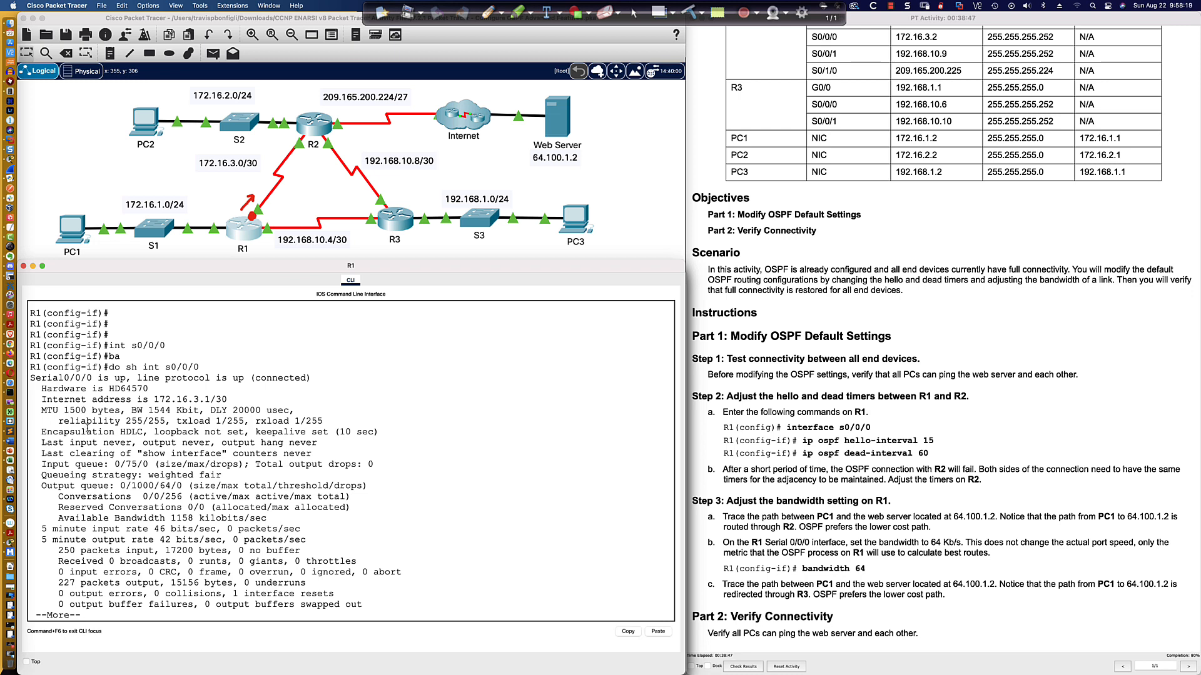
pyautogui.moveTo(132, 410); pyautogui.dragTo(197, 410)
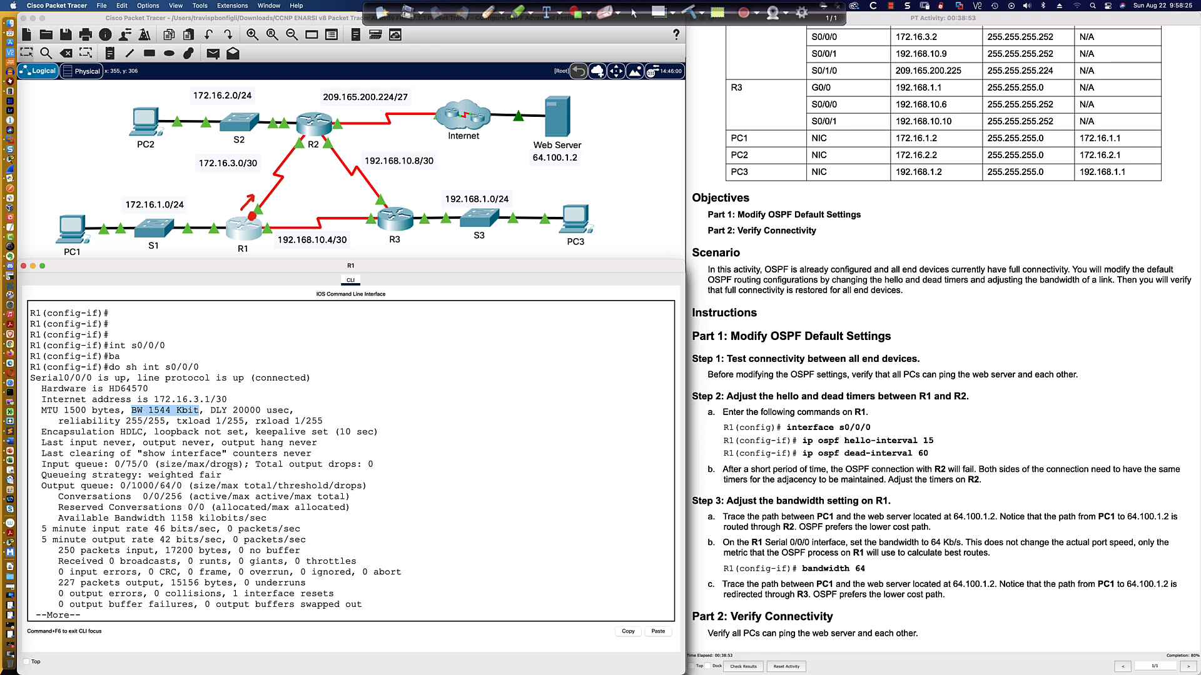
pyautogui.moveTo(199, 411); pyautogui.dragTo(131, 410)
pyautogui.press('space')
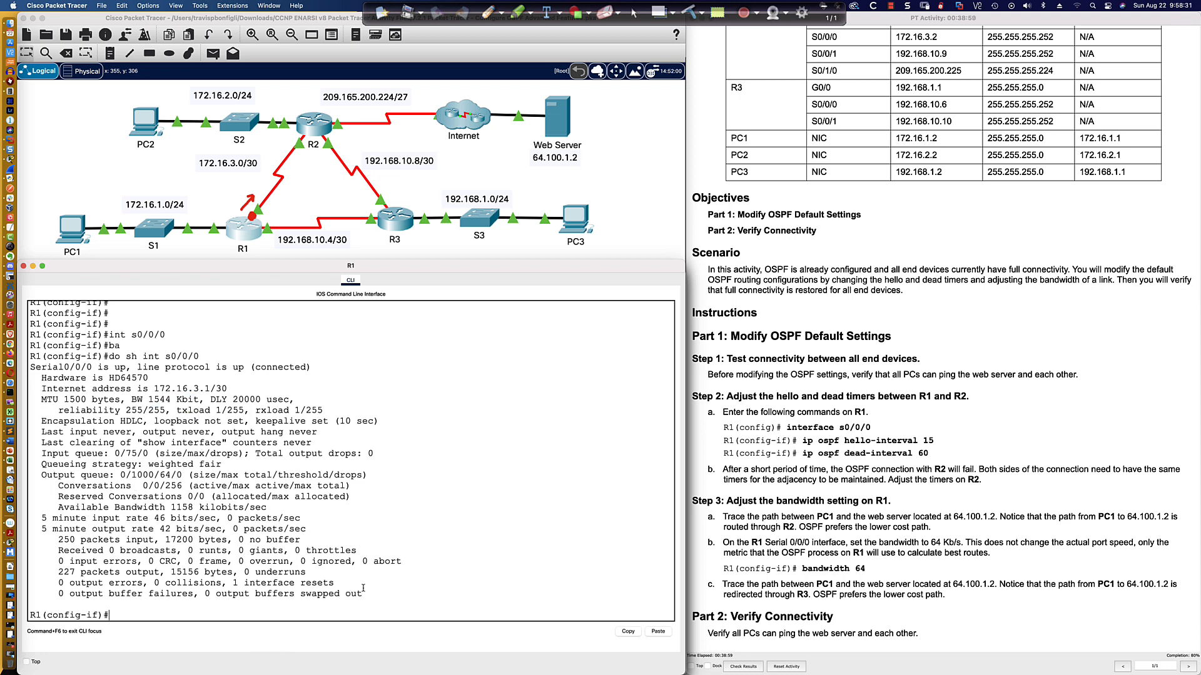
# Check the bandwidth command's options and set Serial0/0/0's bandwidth to 64 kilobits.
pyautogui.write('band')
pyautogui.press('Tab')
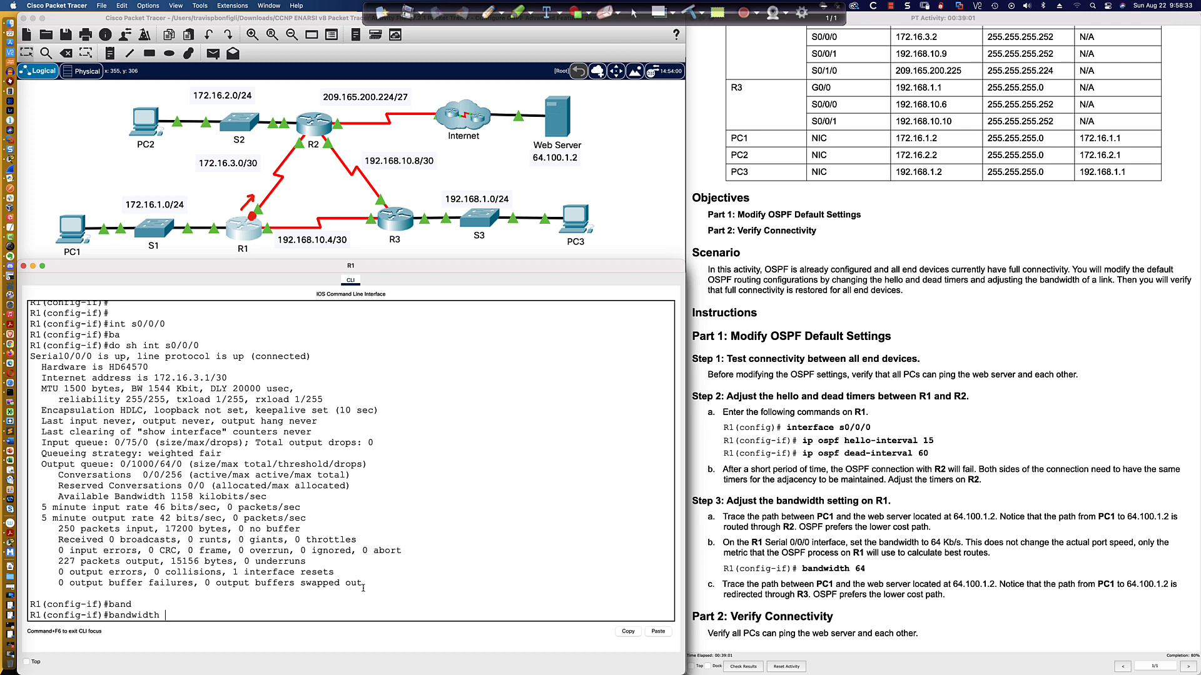
pyautogui.write('?')
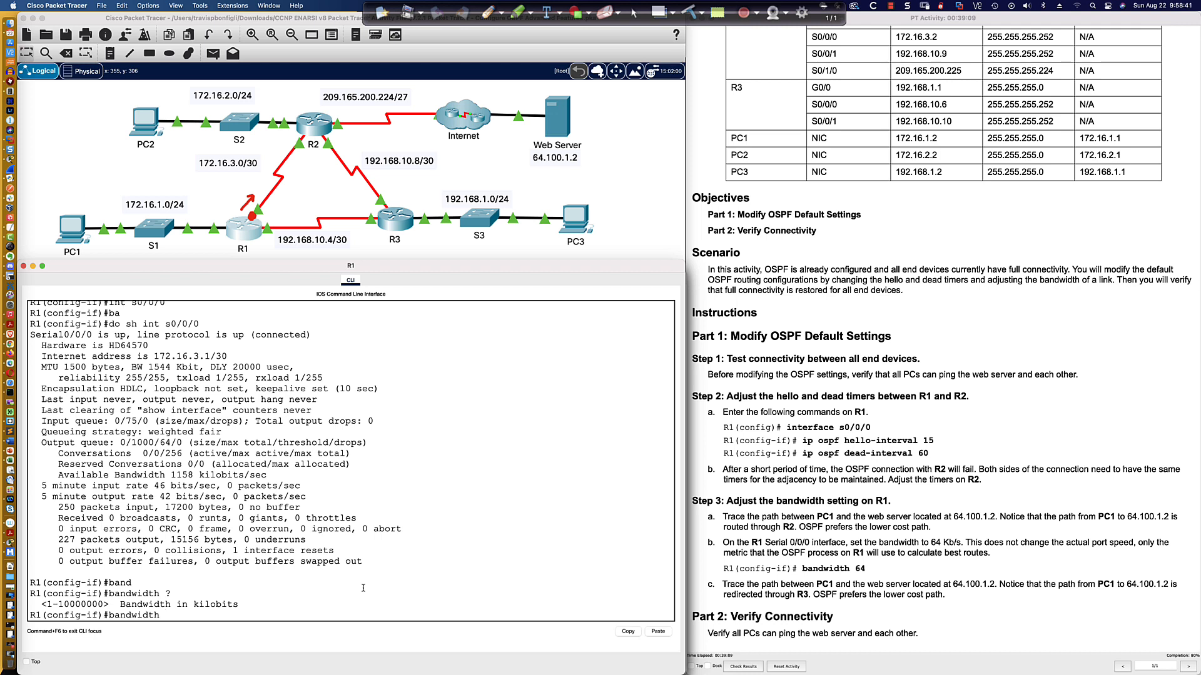
pyautogui.write('64')
pyautogui.press('Return')
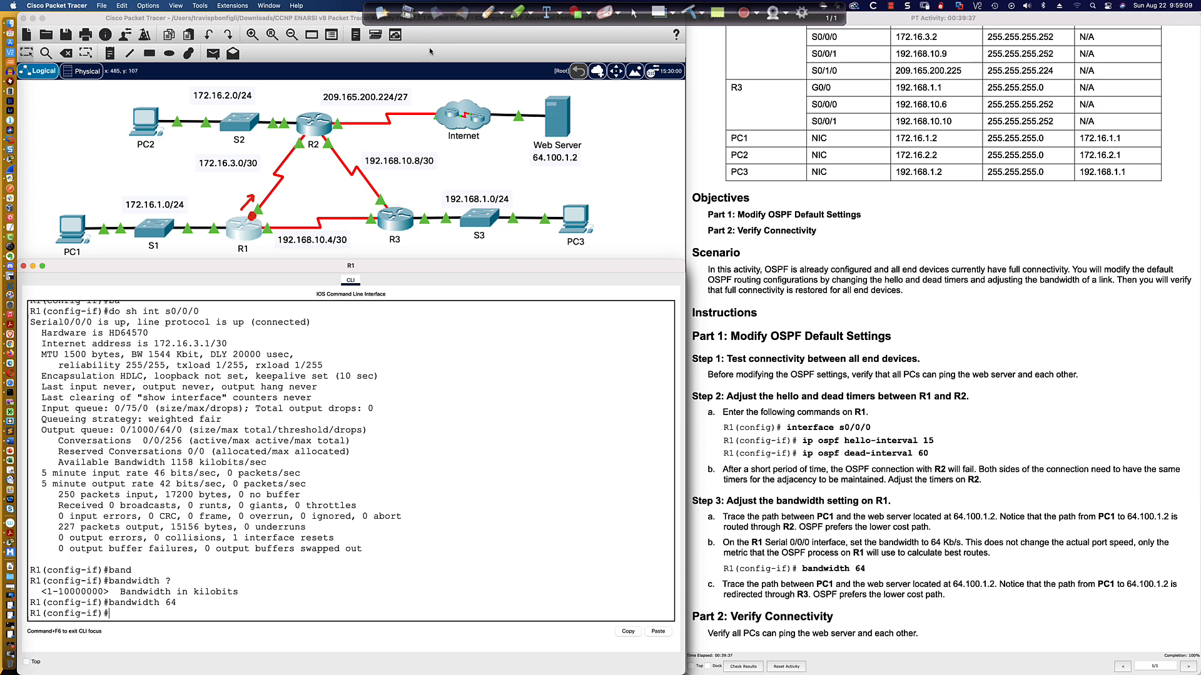
pyautogui.click(491, 14)
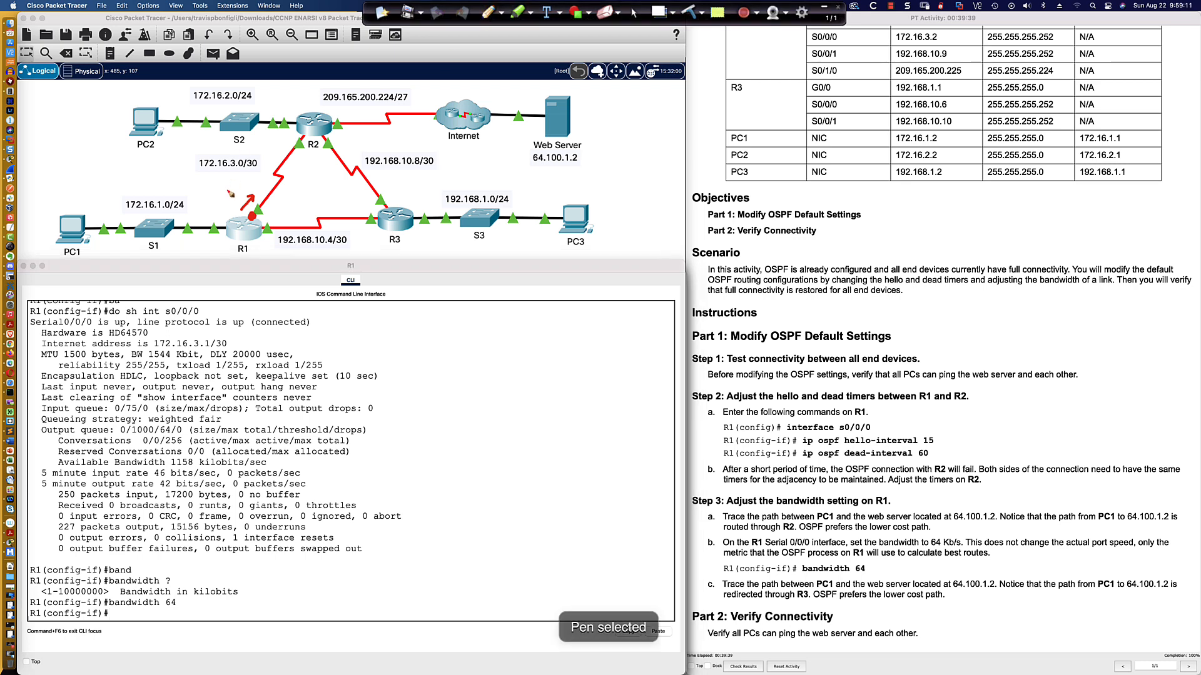
pyautogui.moveTo(229, 193); pyautogui.dragTo(239, 194)
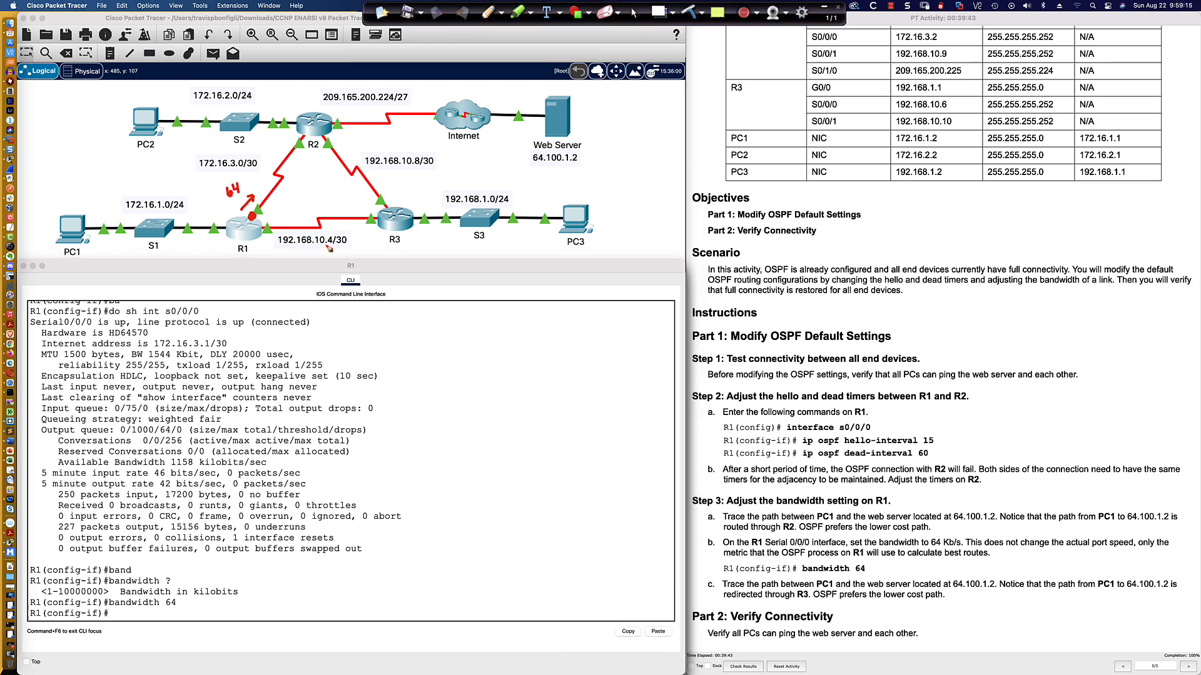
pyautogui.moveTo(316, 248)
pyautogui.mouseDown()
pyautogui.moveTo(344, 248)
pyautogui.moveTo(344, 258)
pyautogui.mouseUp()
pyautogui.moveTo(275, 240); pyautogui.dragTo(314, 241)
pyautogui.moveTo(259, 261); pyautogui.dragTo(381, 259)
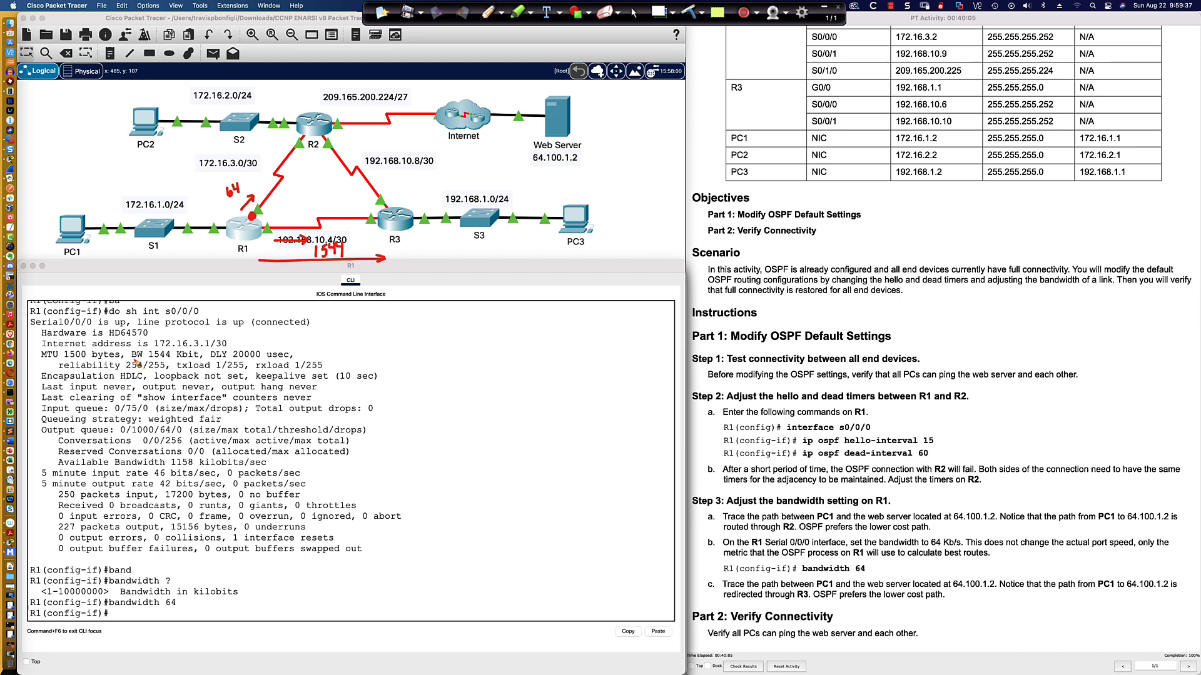
pyautogui.moveTo(133, 358); pyautogui.dragTo(202, 364)
pyautogui.click(634, 12)
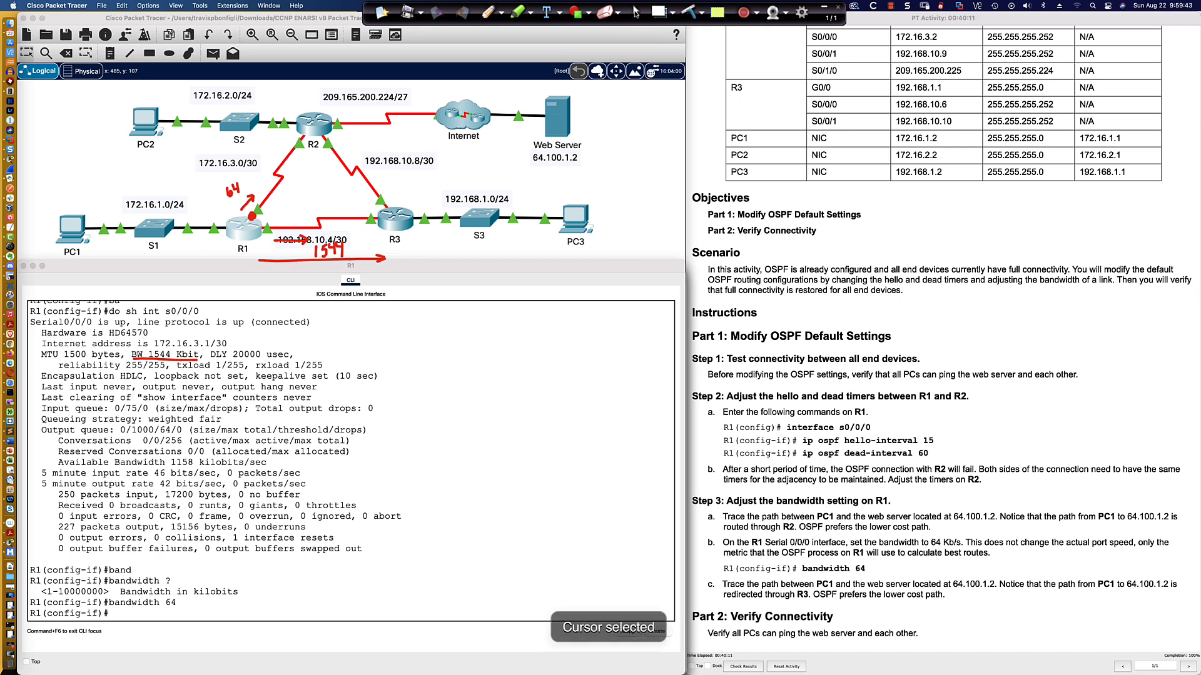
# Trace the route from PC1 to the web server at 64.100.1.2 again and examine the hops.
pyautogui.click(74, 228)
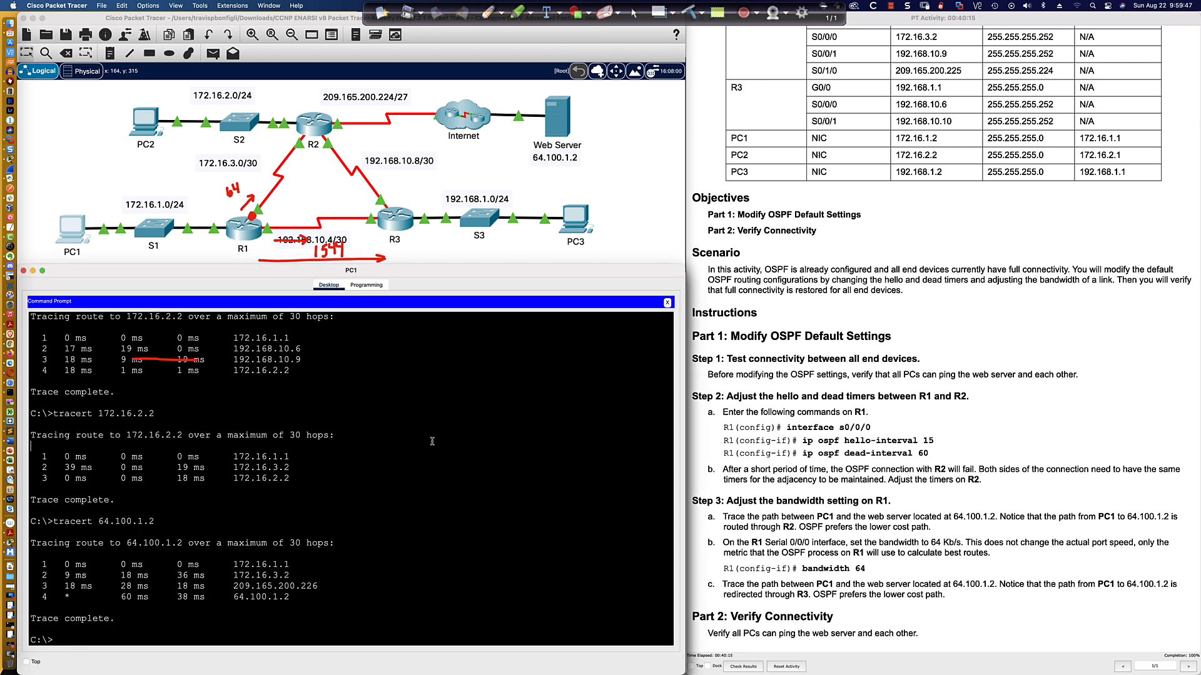
pyautogui.press('Up')
pyautogui.press('Return')
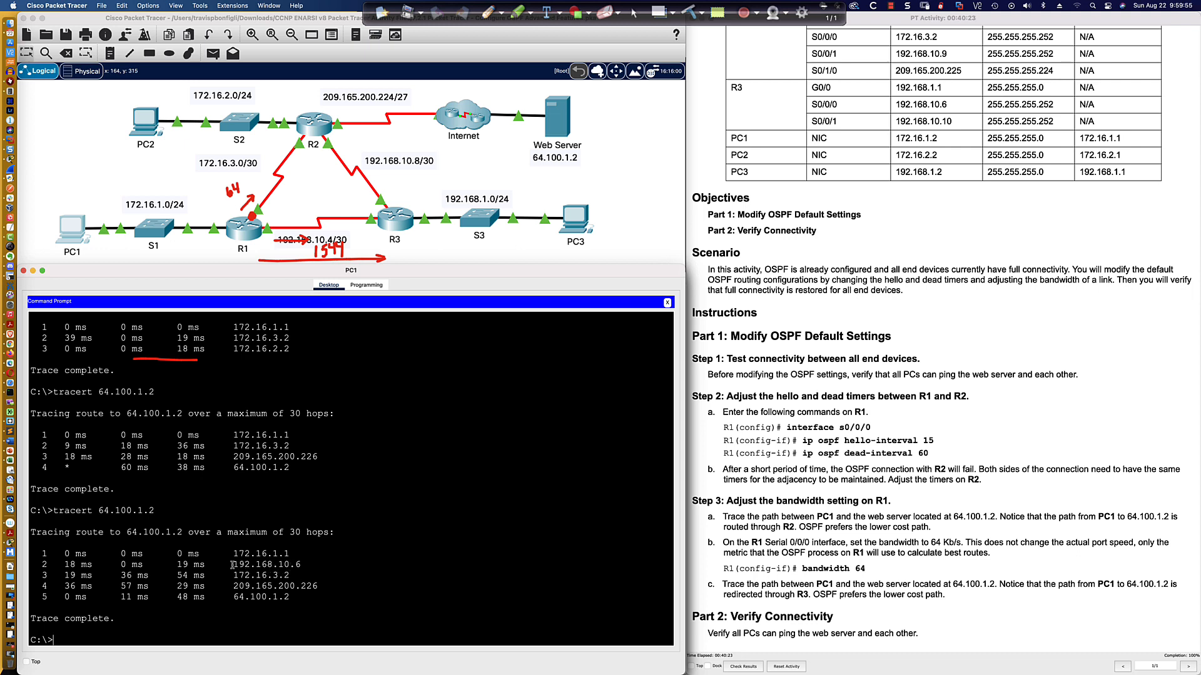
pyautogui.moveTo(232, 565); pyautogui.dragTo(303, 564)
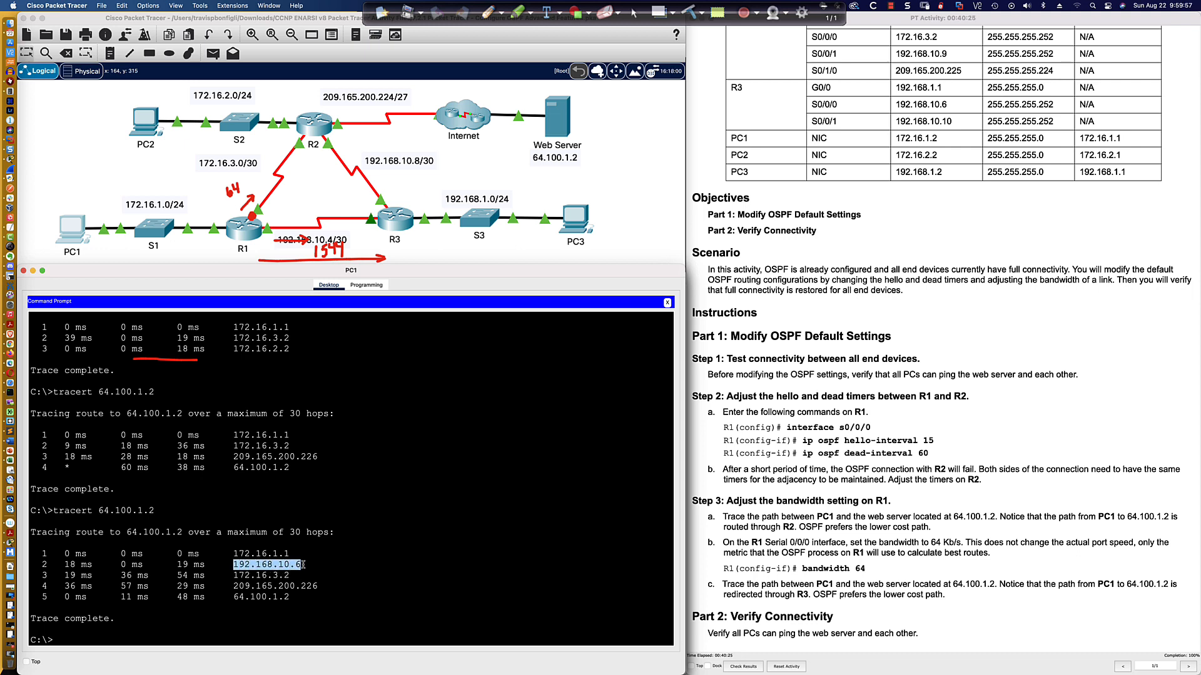
pyautogui.moveTo(230, 575); pyautogui.dragTo(319, 586)
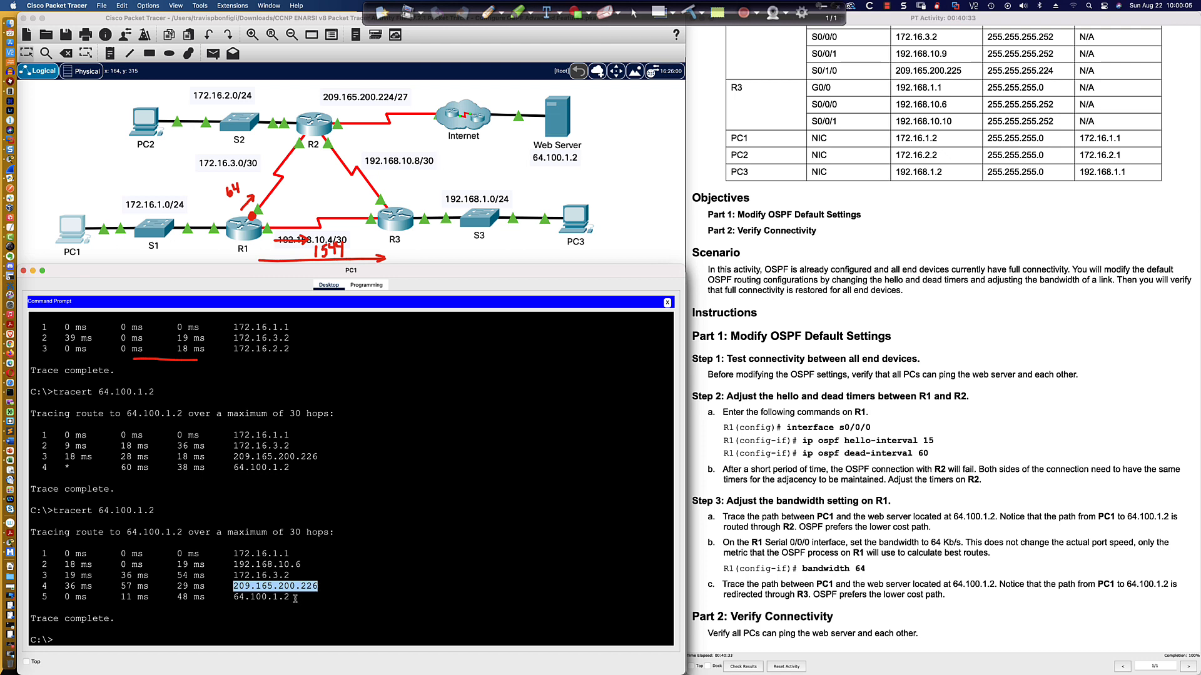
pyautogui.moveTo(291, 597); pyautogui.dragTo(232, 597)
# Display R2's IP routing table again and examine the OSPF route to 172.16.1.0/24.
pyautogui.click(343, 401)
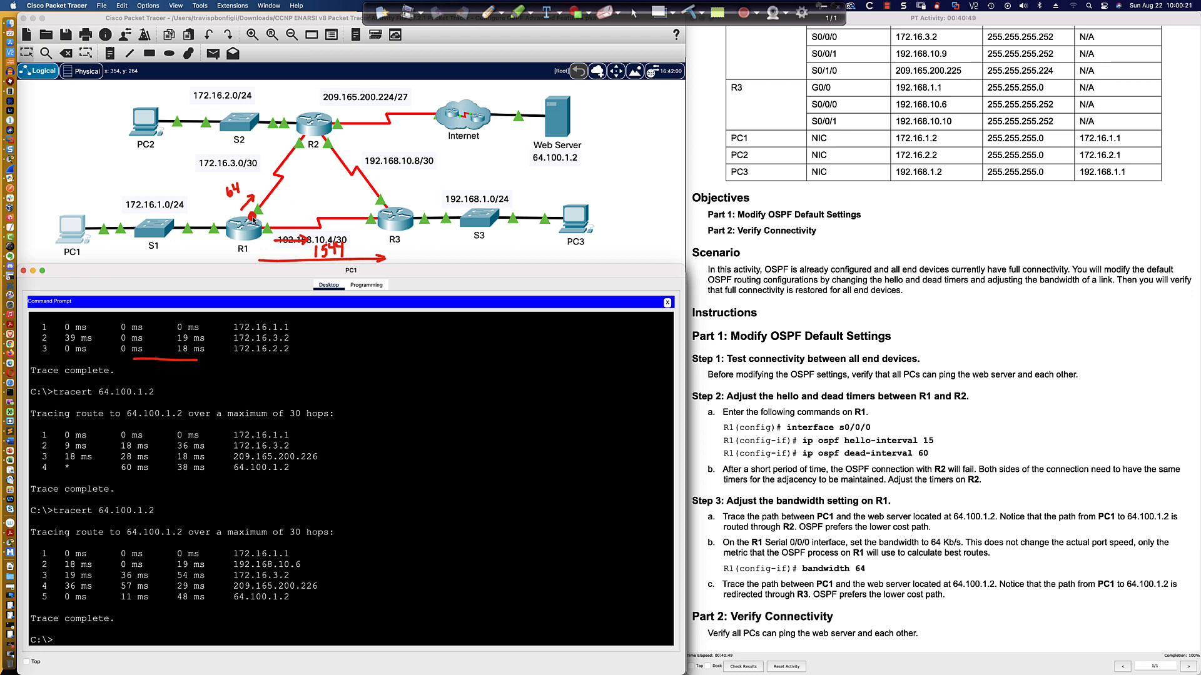
pyautogui.click(305, 135)
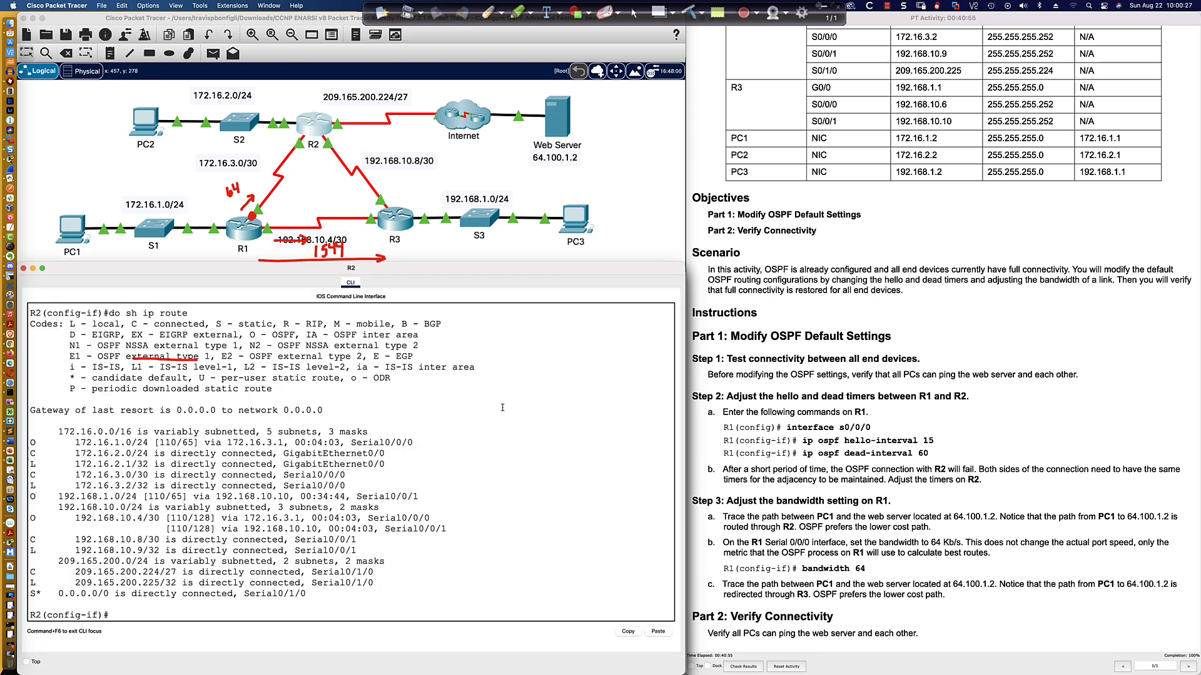
pyautogui.press('Up')
pyautogui.press('Return')
pyautogui.moveTo(33, 442); pyautogui.dragTo(412, 443)
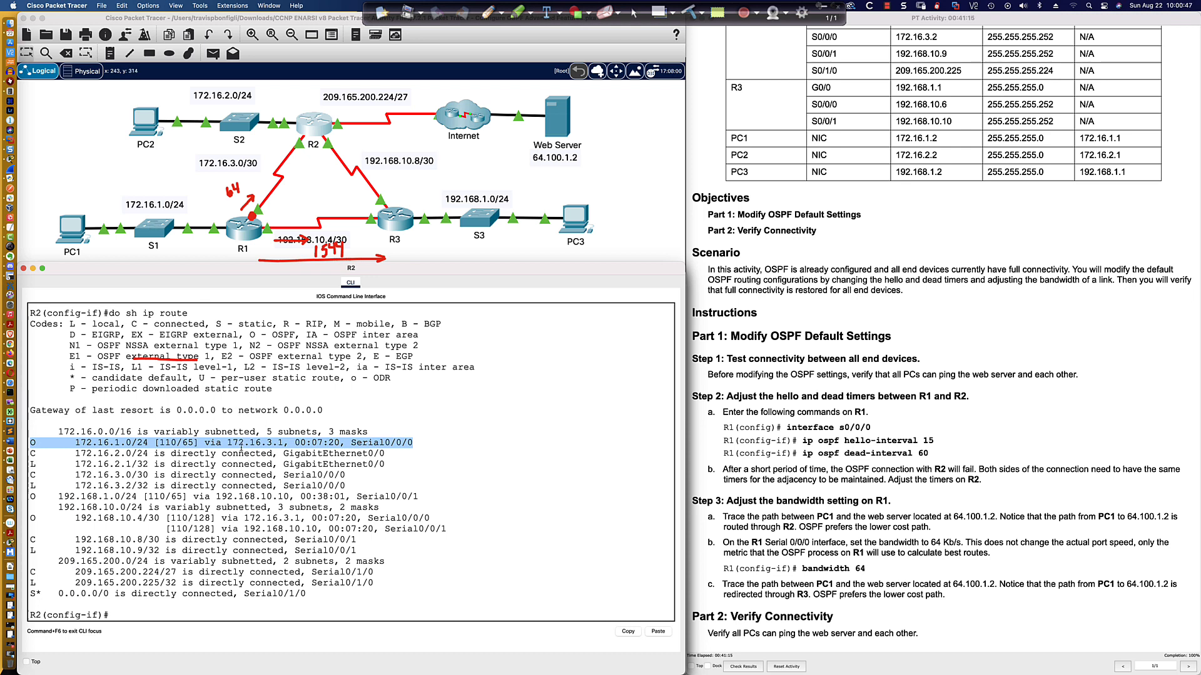
pyautogui.click(352, 441)
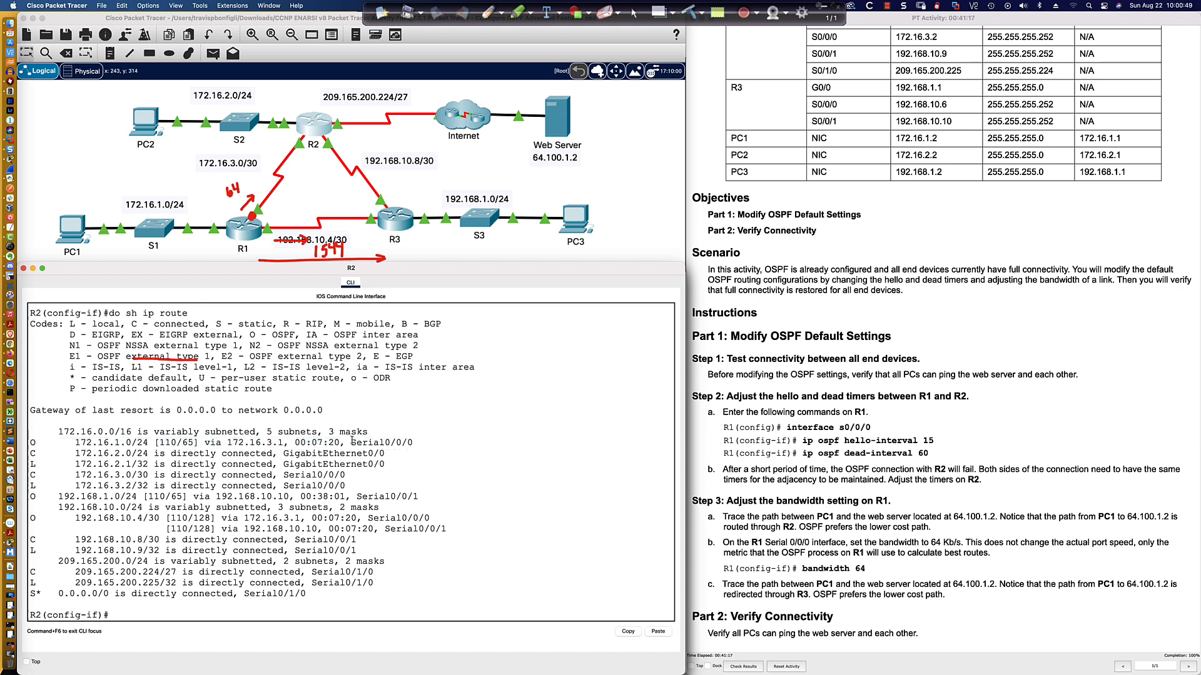
pyautogui.moveTo(352, 442); pyautogui.dragTo(413, 444)
# Reset all OSPF processes on R2 with clear ip ospf process, confirming with y.
pyautogui.click(460, 442)
pyautogui.press('Return')
pyautogui.press('Return')
pyautogui.press('Return')
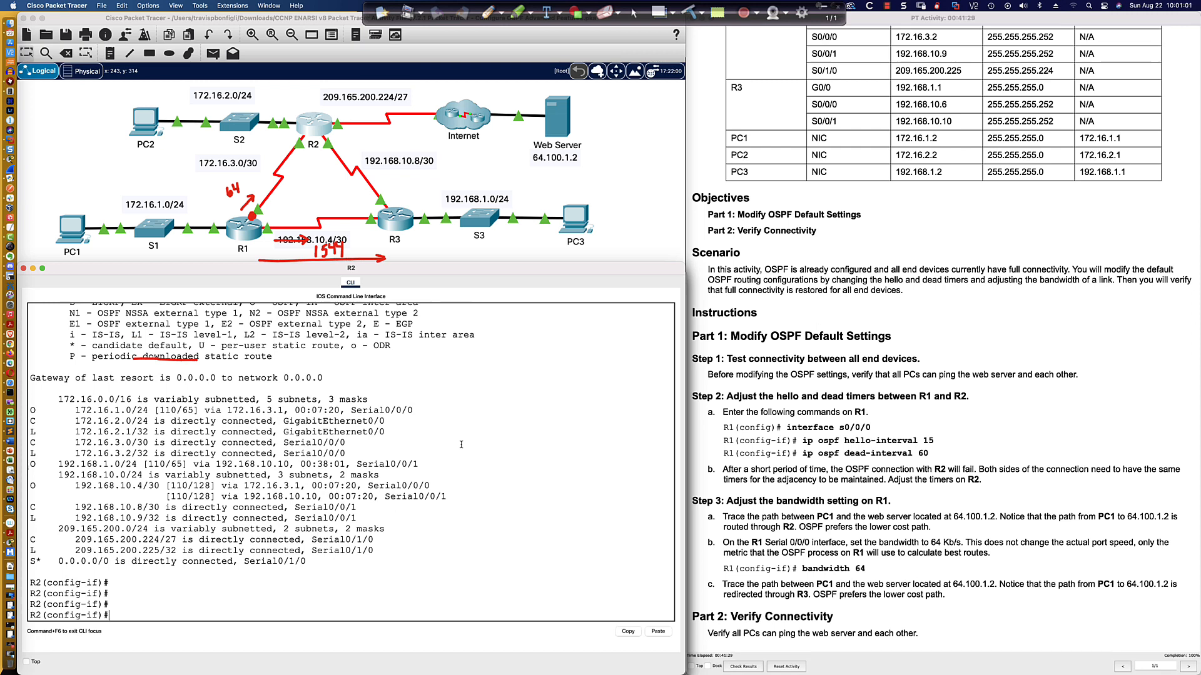
pyautogui.write('do clear ip ospf proc')
pyautogui.press('Return')
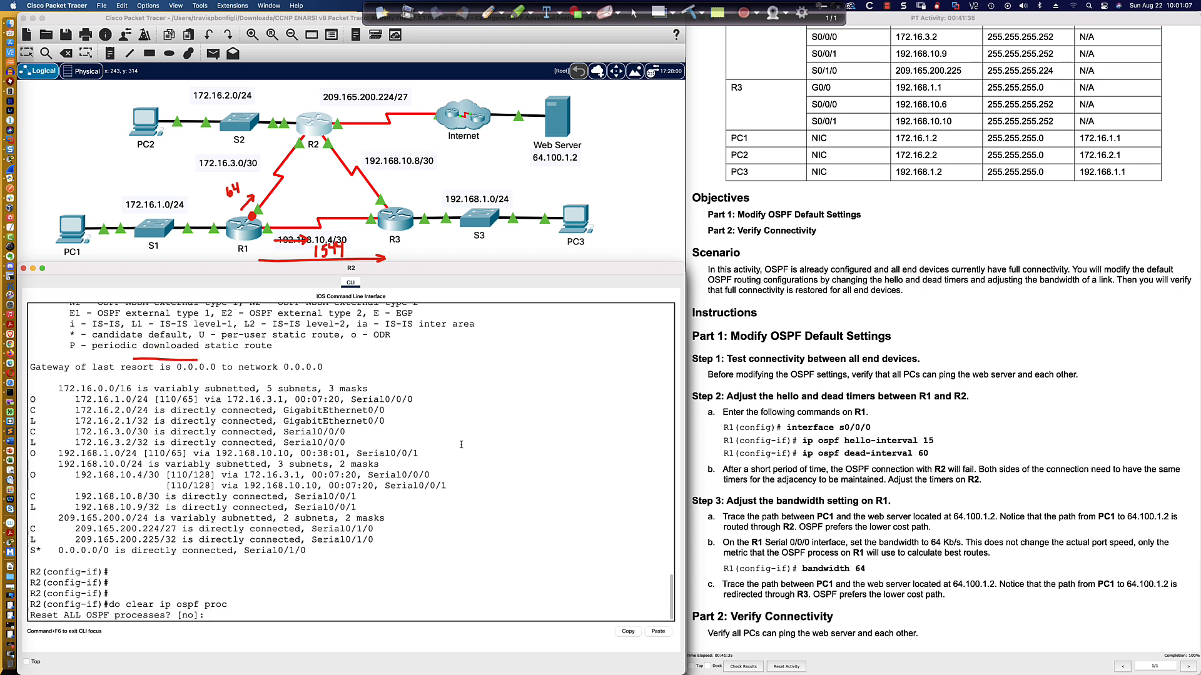
pyautogui.write('y')
pyautogui.press('Return')
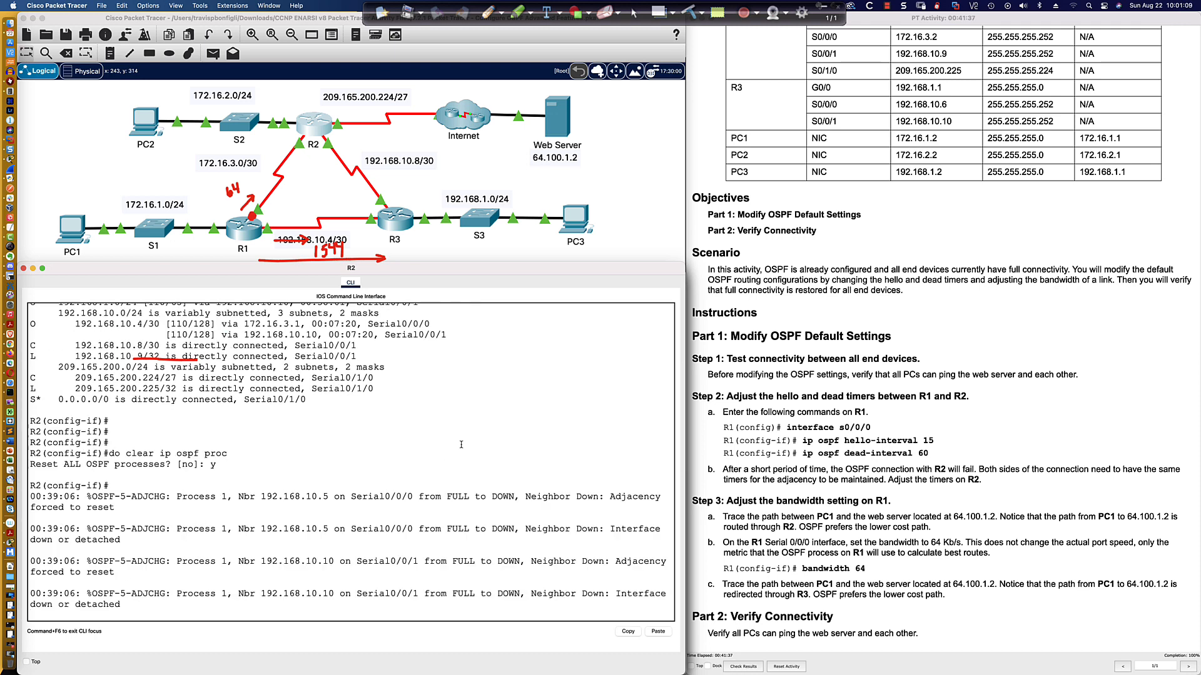
pyautogui.press('Return')
pyautogui.press('Return')
pyautogui.press('Return')
pyautogui.press('Return')
pyautogui.press('Return')
pyautogui.press('Return')
pyautogui.press('Return')
pyautogui.press('Return')
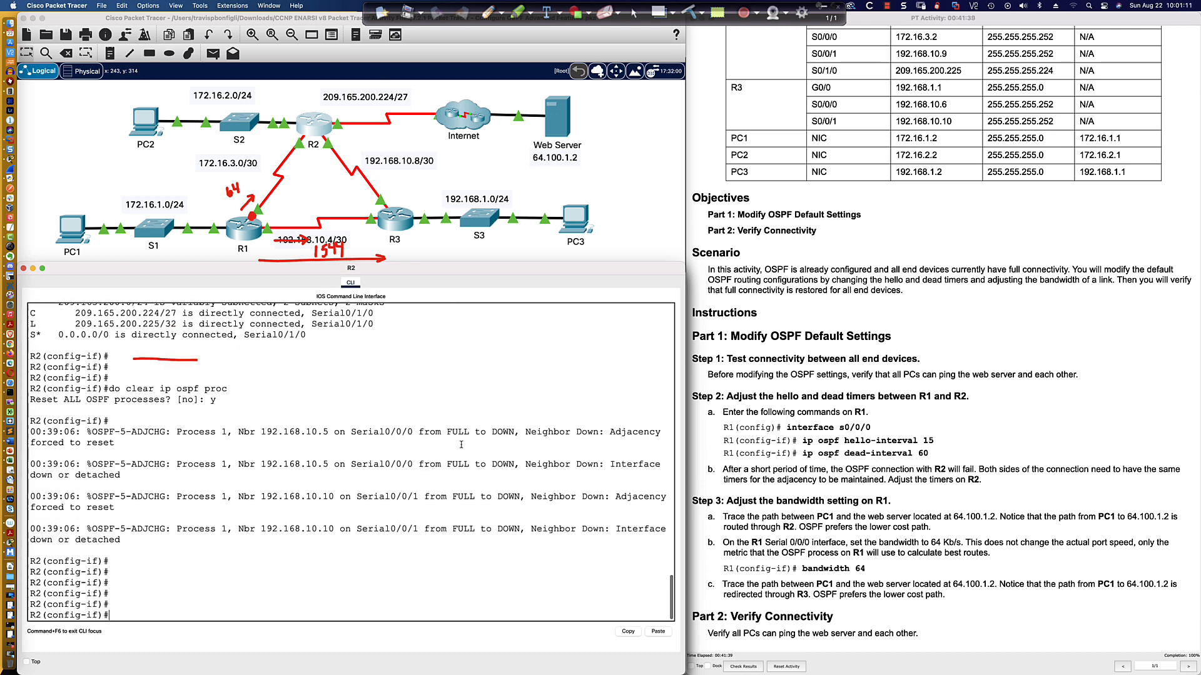
pyautogui.press('Return')
pyautogui.press('Return')
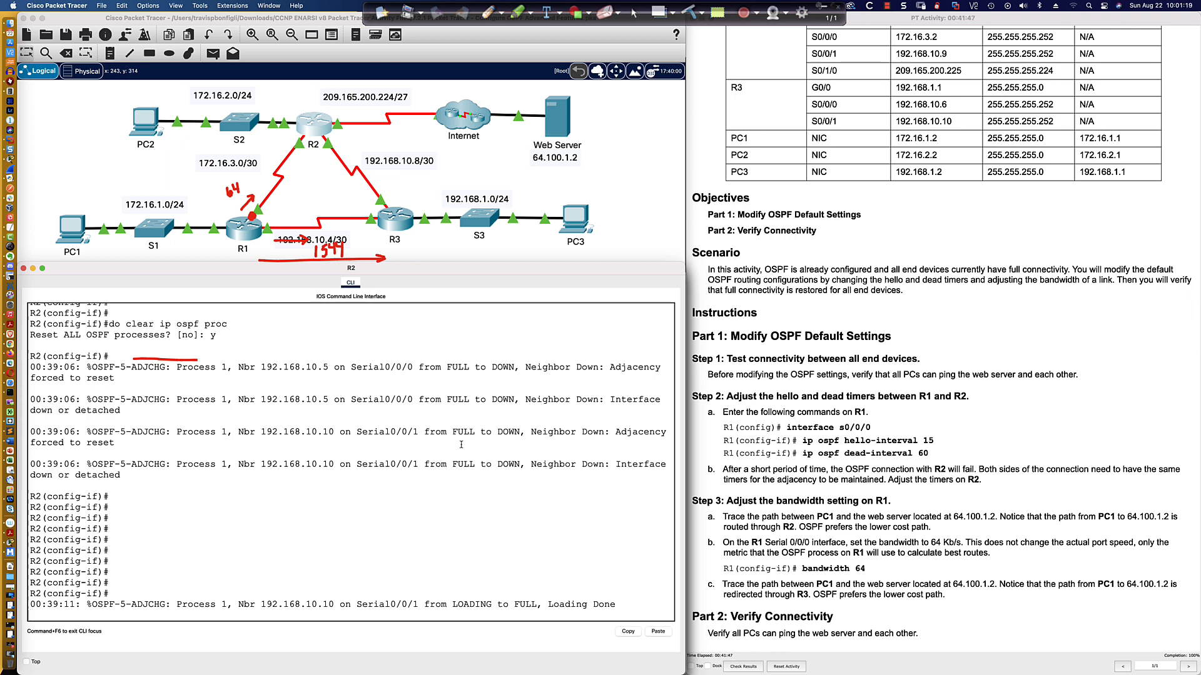
pyautogui.press('Return')
pyautogui.press('Return')
pyautogui.press('Return')
pyautogui.press('Return')
pyautogui.press('Return')
pyautogui.press('Return')
pyautogui.press('Return')
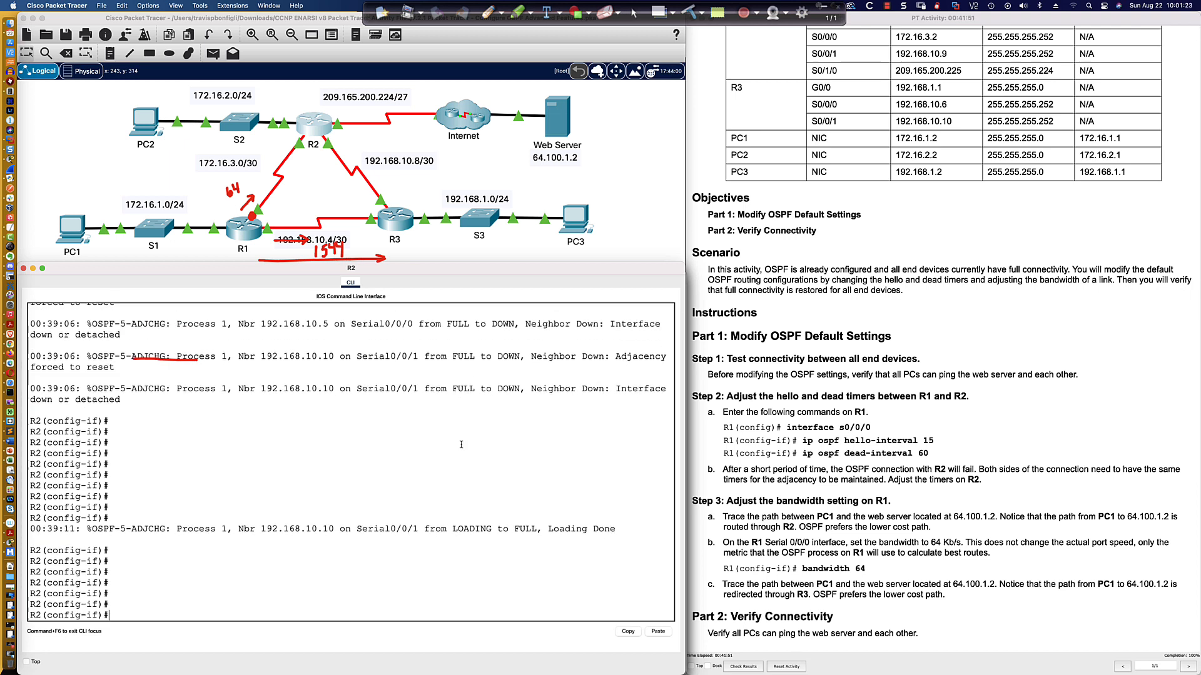
pyautogui.click(363, 467)
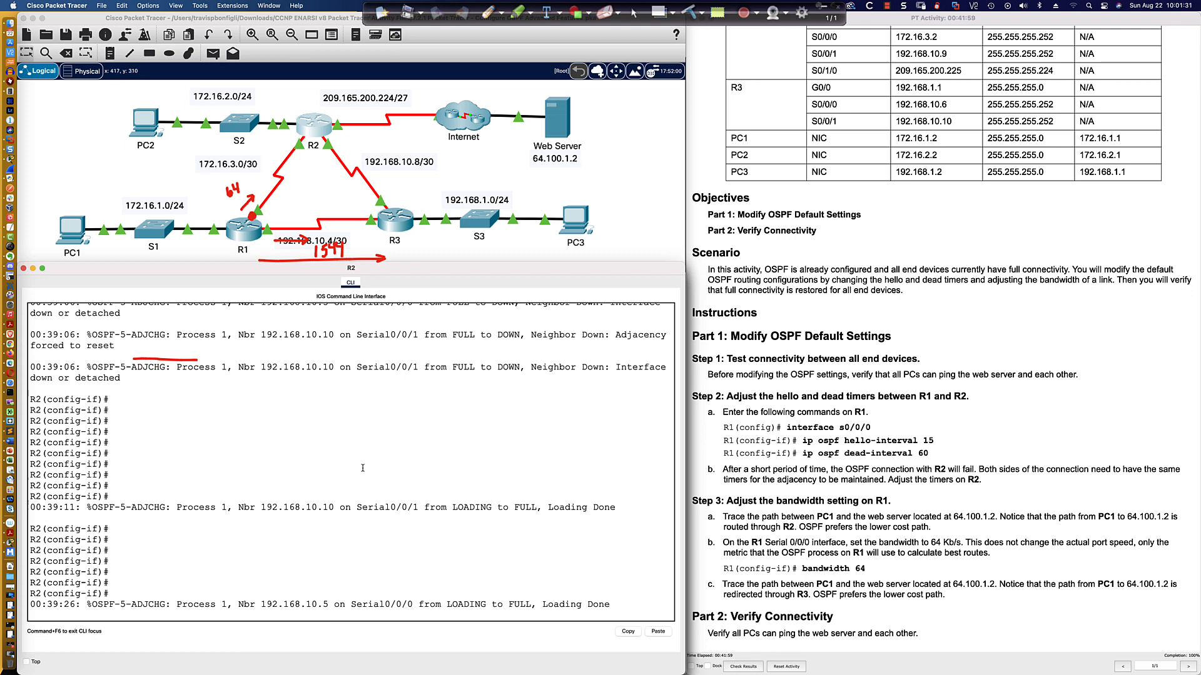
pyautogui.press('Return')
pyautogui.press('Return')
pyautogui.press('Return')
pyautogui.press('Return')
pyautogui.press('Return')
pyautogui.press('Return')
pyautogui.press('Return')
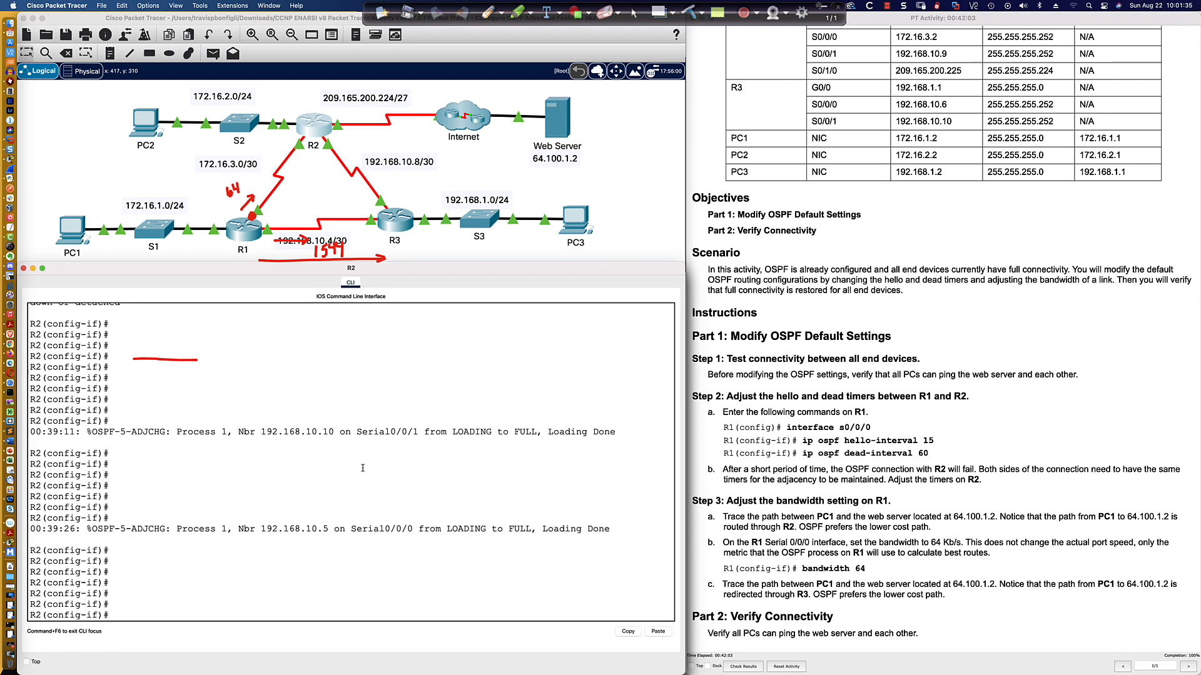
pyautogui.press('Return')
pyautogui.press('Return')
pyautogui.press('Return')
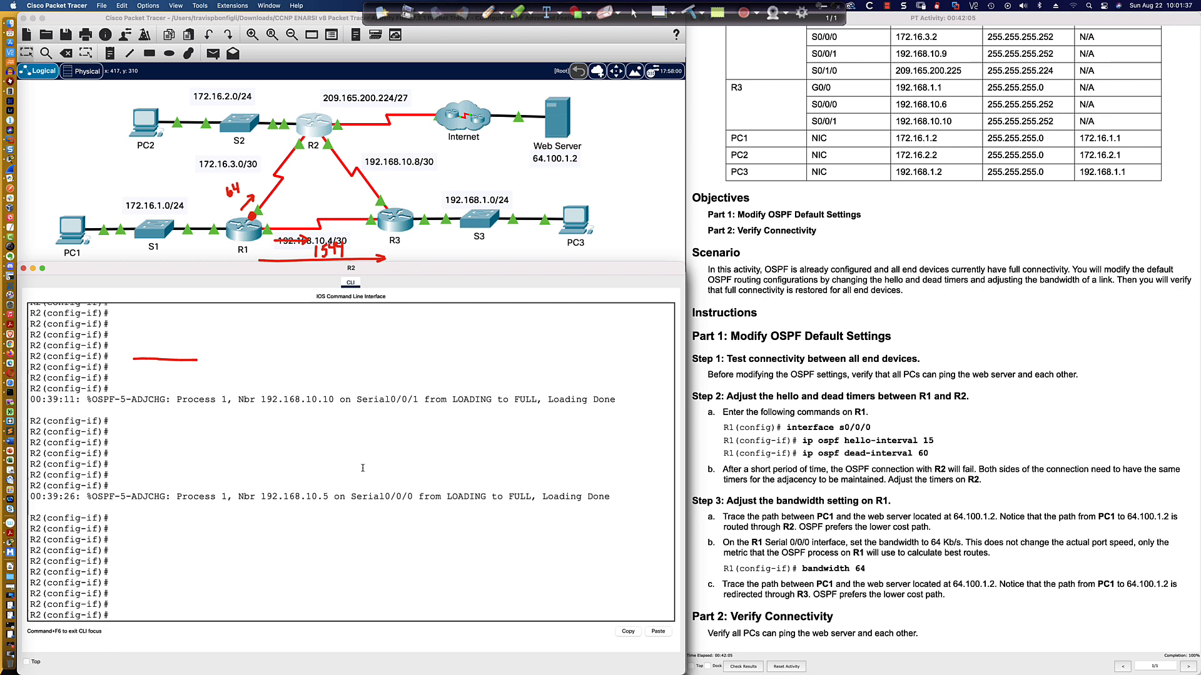
pyautogui.press('Return')
pyautogui.press('Return')
pyautogui.press('Return')
# Display R2's OSPF neighbors to verify the adjacencies.
pyautogui.write('do sh ip')
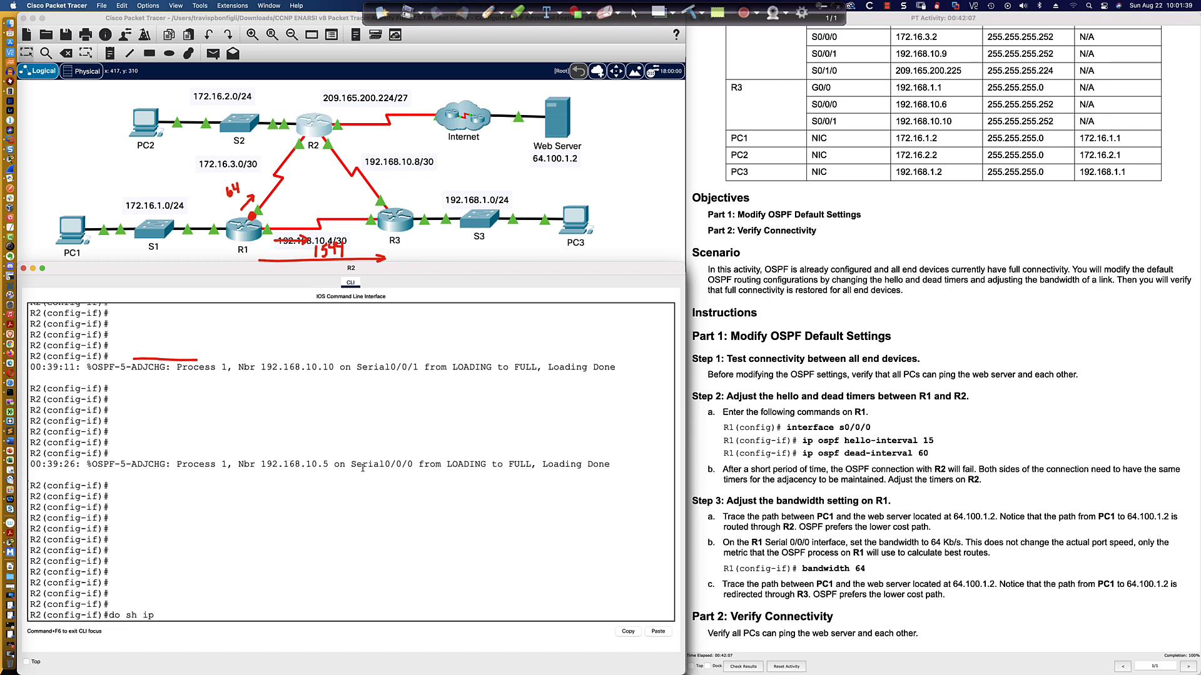
pyautogui.write(' ospf neigh')
pyautogui.press('Return')
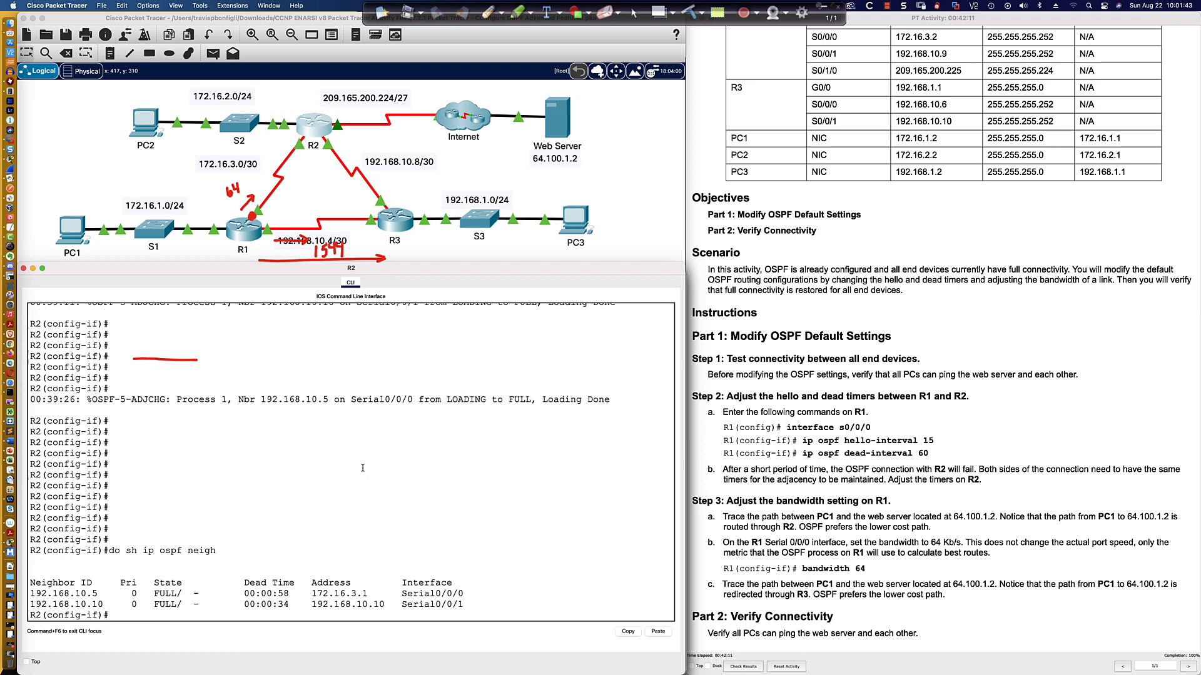
pyautogui.press('Return')
pyautogui.press('Return')
pyautogui.press('Return')
pyautogui.press('Return')
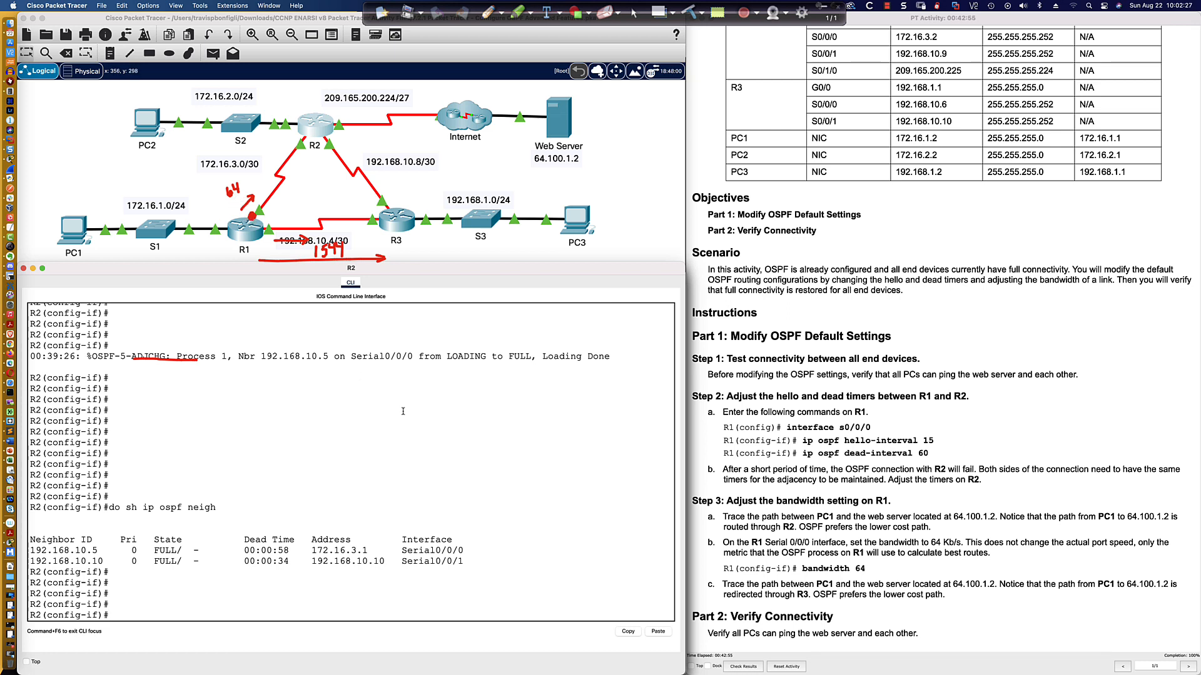
pyautogui.scroll(10, 403, 411)
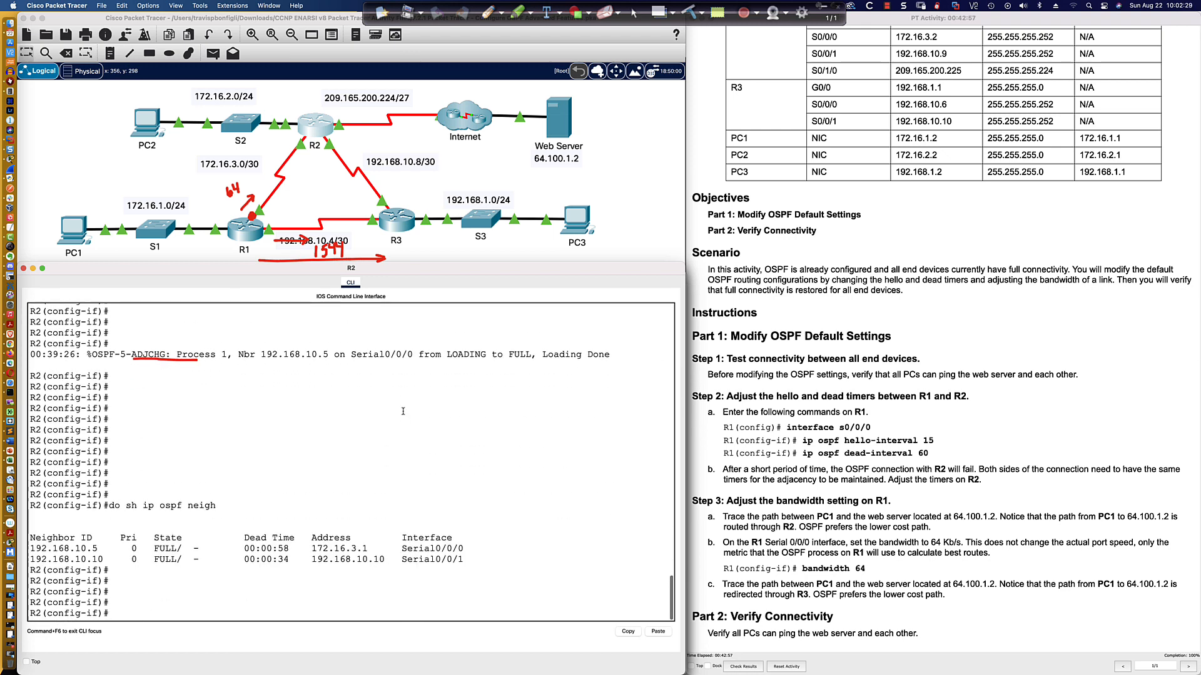
pyautogui.scroll(-5, 403, 410)
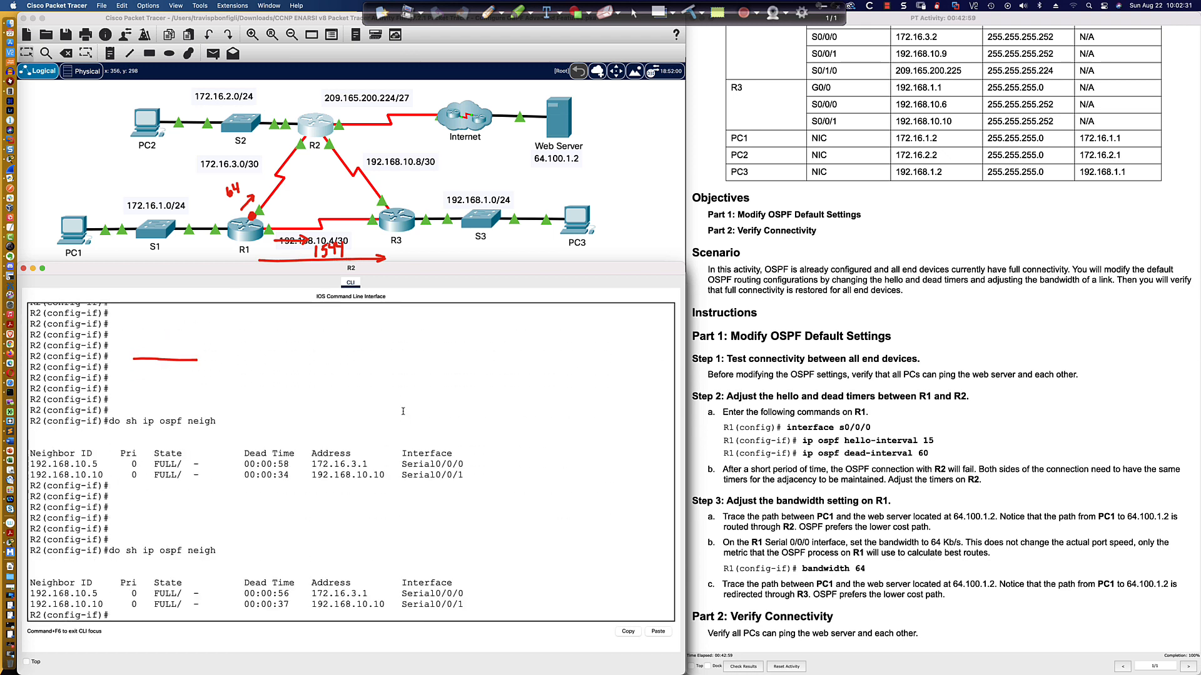
# Repeat the OSPF neighbor display on R2 several times to watch the adjacency dead timers.
pyautogui.press('Up')
pyautogui.press('Return')
pyautogui.press('Up')
pyautogui.press('Return')
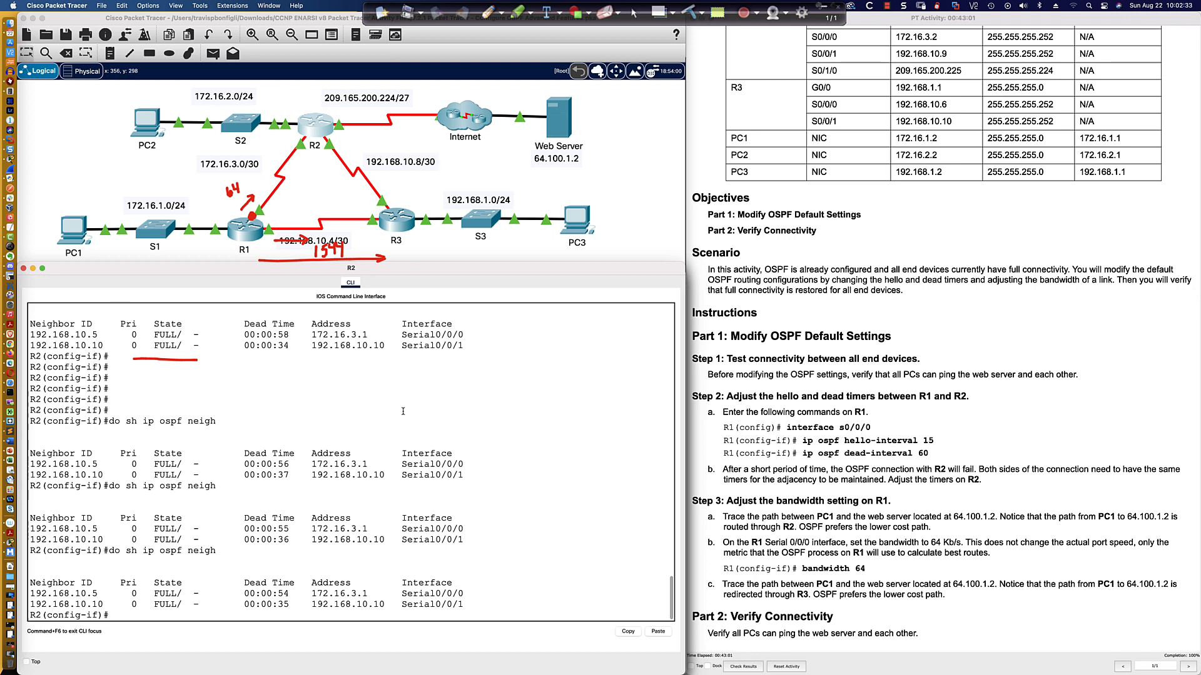
pyautogui.press('Up')
pyautogui.press('Return')
pyautogui.press('Up')
pyautogui.press('Return')
pyautogui.press('Up')
pyautogui.press('Return')
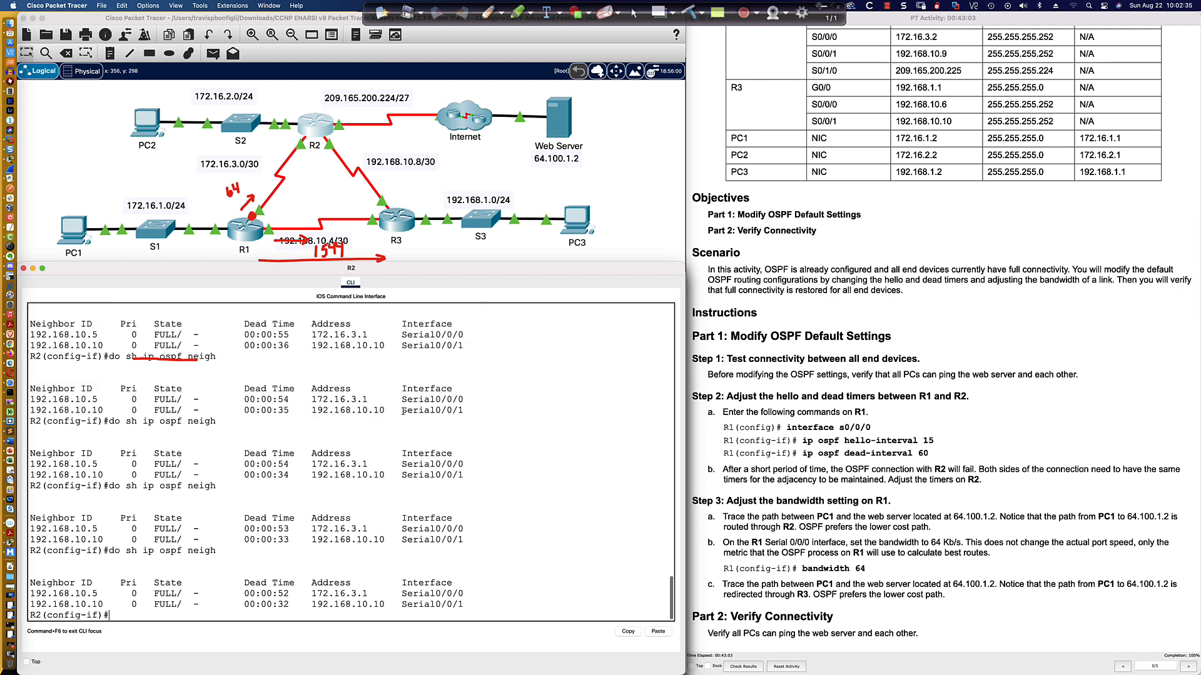
pyautogui.press('Up')
pyautogui.press('Return')
pyautogui.press('Up')
pyautogui.press('Return')
pyautogui.press('Up')
pyautogui.press('Return')
pyautogui.press('Up')
pyautogui.press('Return')
pyautogui.press('Up')
pyautogui.press('Return')
pyautogui.scroll(3, 404, 410)
pyautogui.scroll(-3, 404, 411)
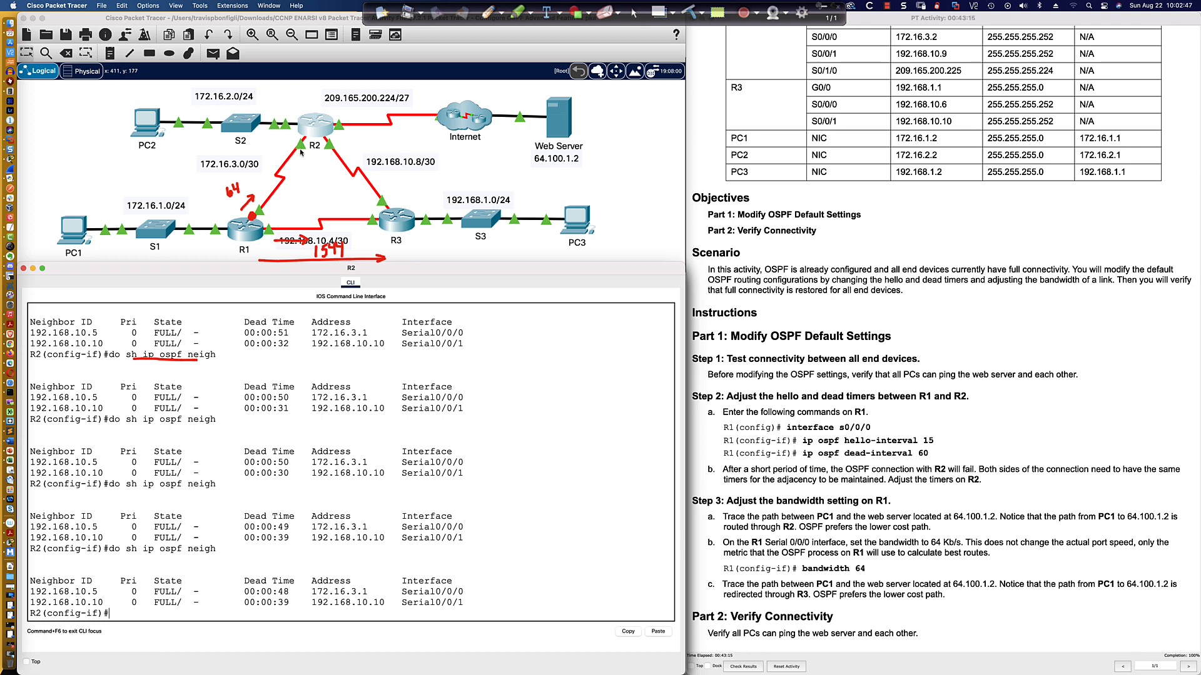
pyautogui.hscroll(1, 300, 152)
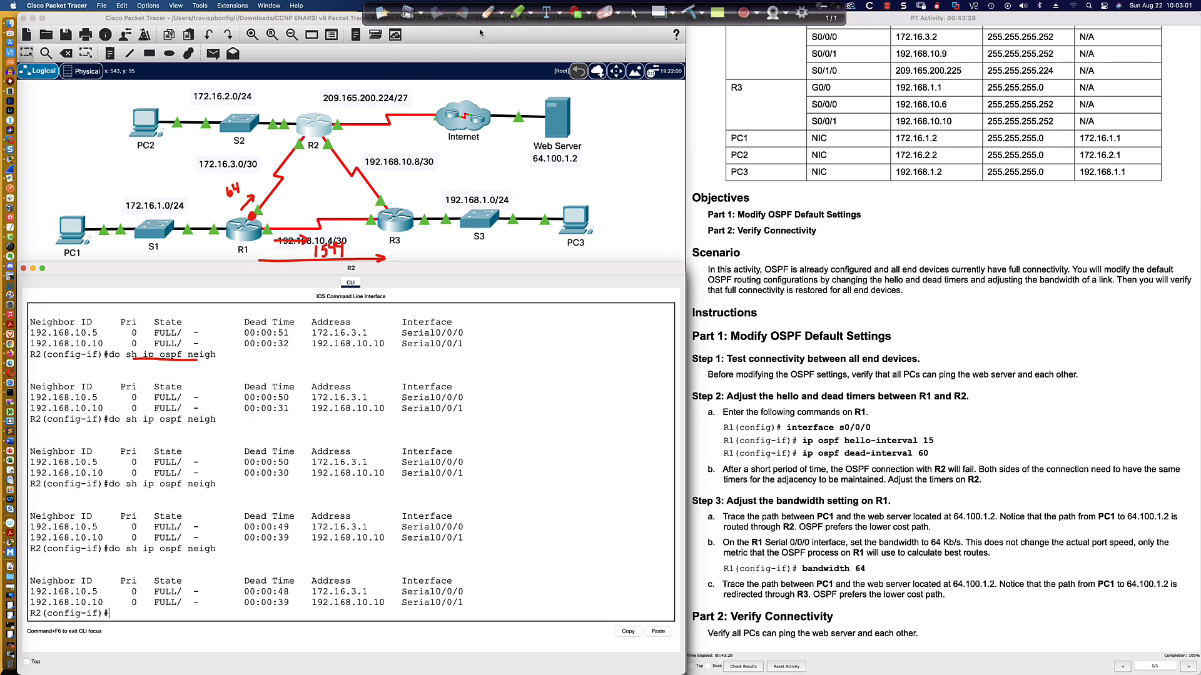
pyautogui.click(489, 11)
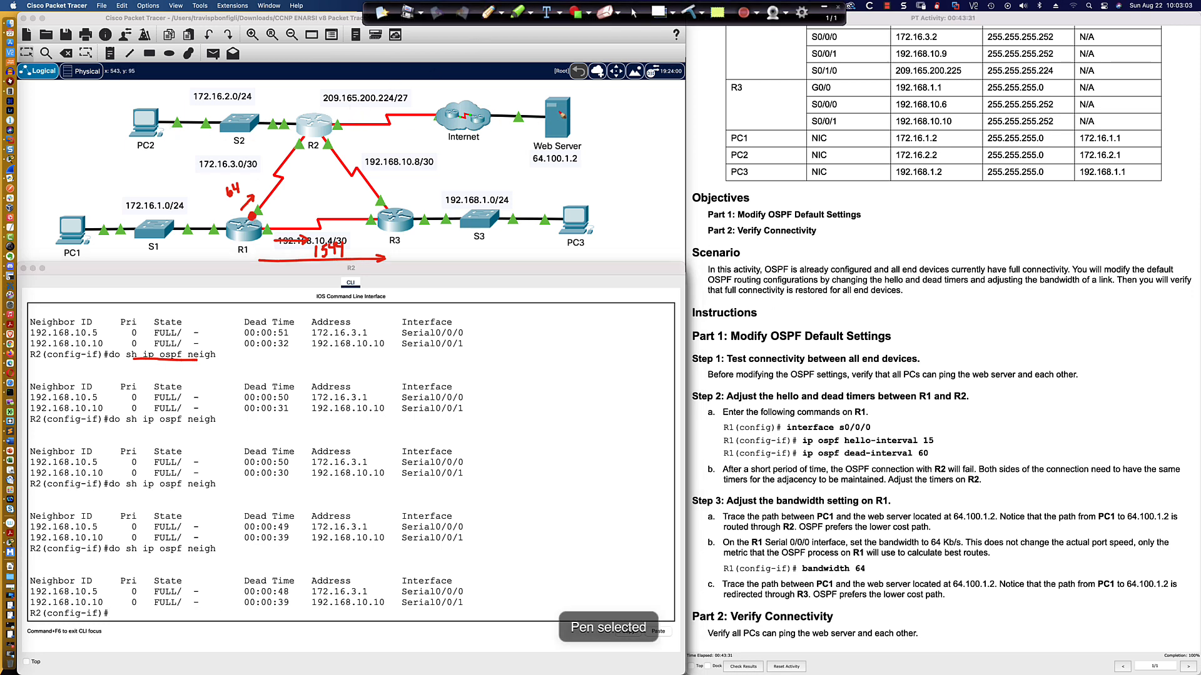
pyautogui.moveTo(561, 111); pyautogui.dragTo(342, 125)
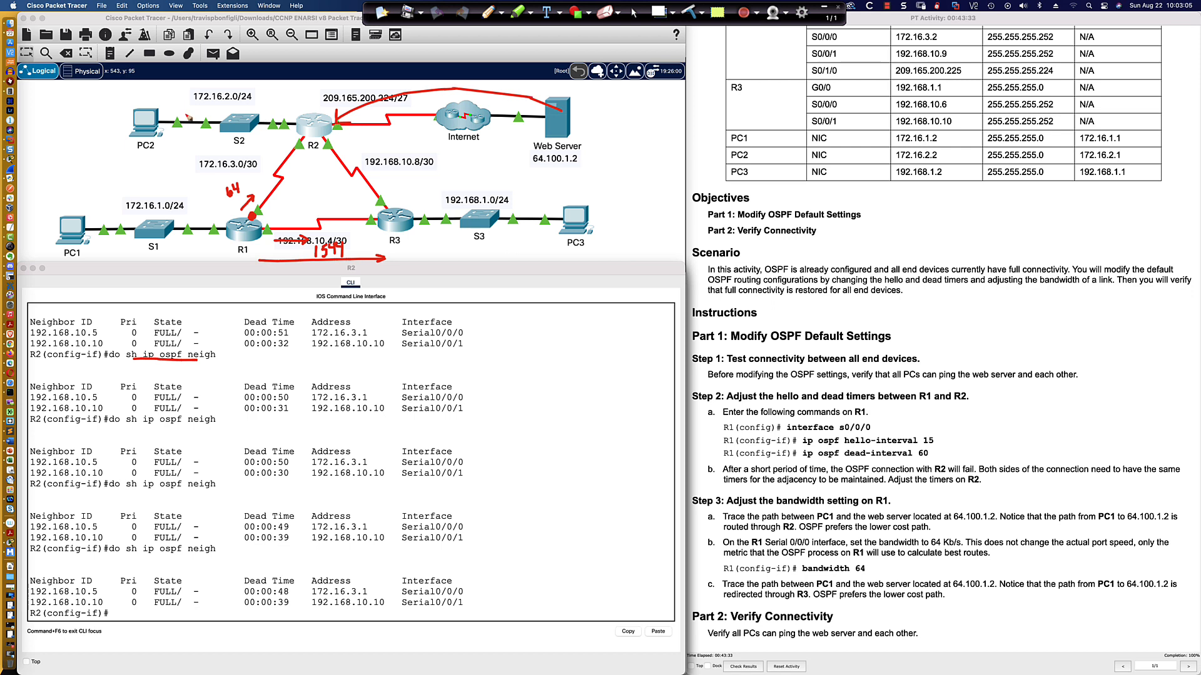
pyautogui.moveTo(138, 119)
pyautogui.mouseDown()
pyautogui.moveTo(253, 100)
pyautogui.moveTo(293, 120)
pyautogui.moveTo(295, 110)
pyautogui.mouseUp()
pyautogui.moveTo(68, 202)
pyautogui.mouseDown()
pyautogui.moveTo(43, 236)
pyautogui.moveTo(112, 244)
pyautogui.moveTo(81, 203)
pyautogui.moveTo(197, 212)
pyautogui.mouseUp()
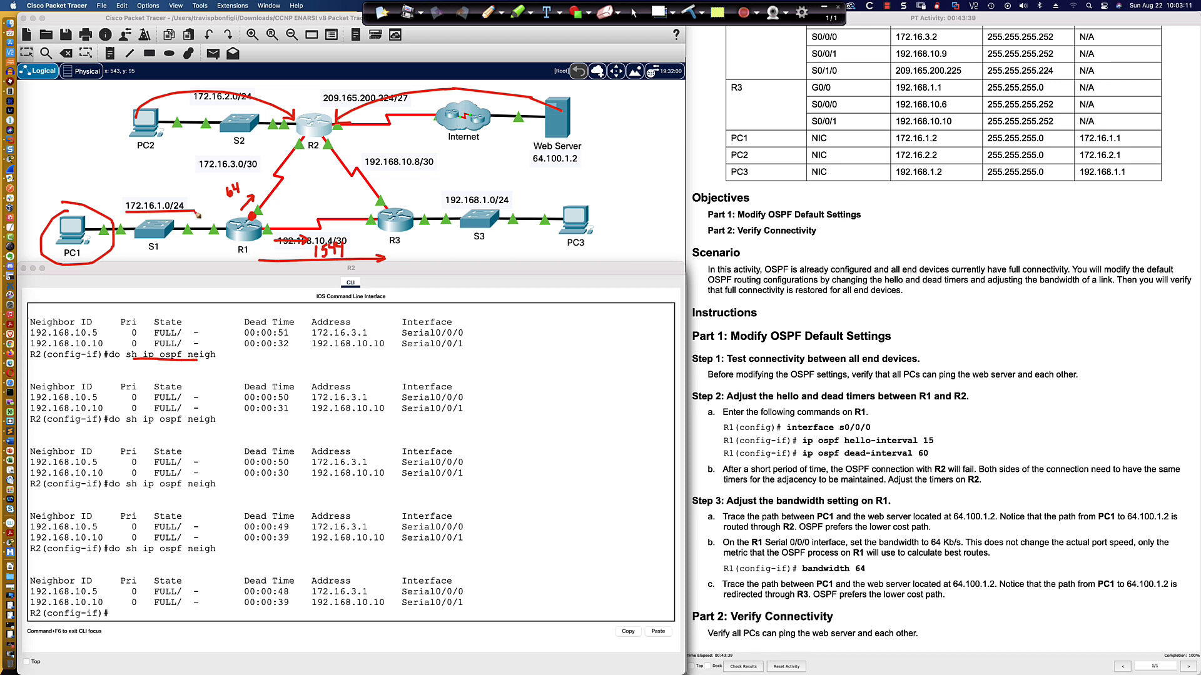
pyautogui.moveTo(315, 128)
pyautogui.mouseDown()
pyautogui.moveTo(275, 175)
pyautogui.moveTo(285, 168)
pyautogui.mouseUp()
pyautogui.moveTo(280, 130)
pyautogui.mouseDown()
pyautogui.moveTo(285, 140)
pyautogui.moveTo(304, 128)
pyautogui.mouseUp()
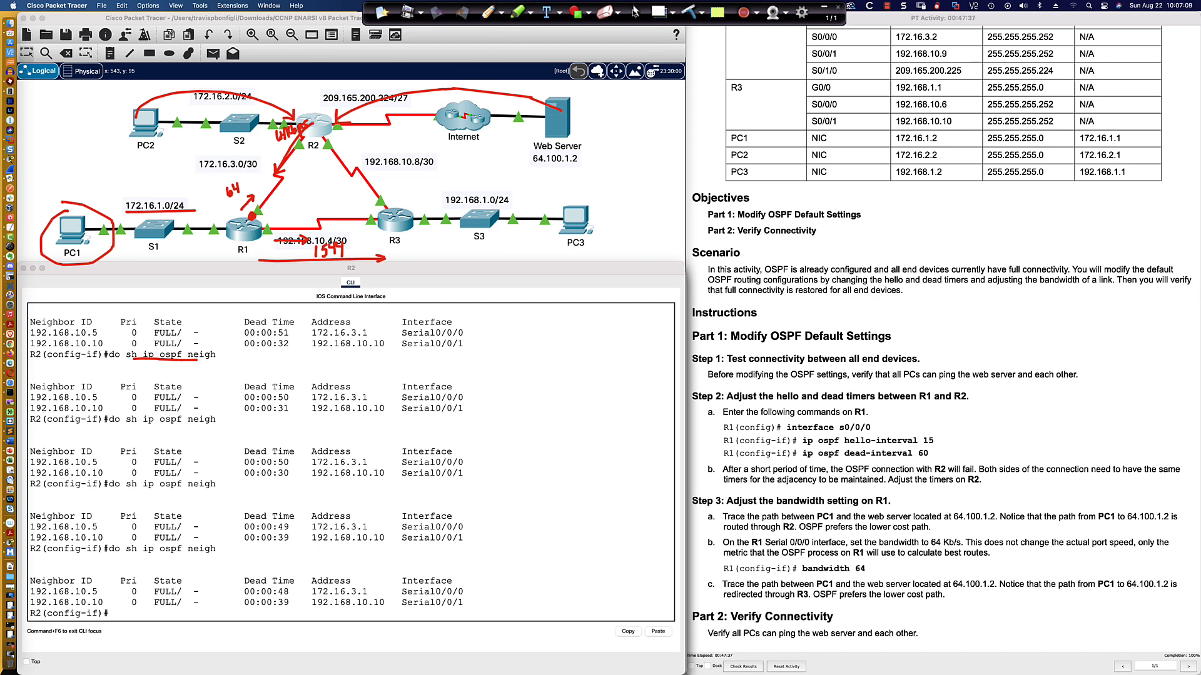
pyautogui.click(634, 13)
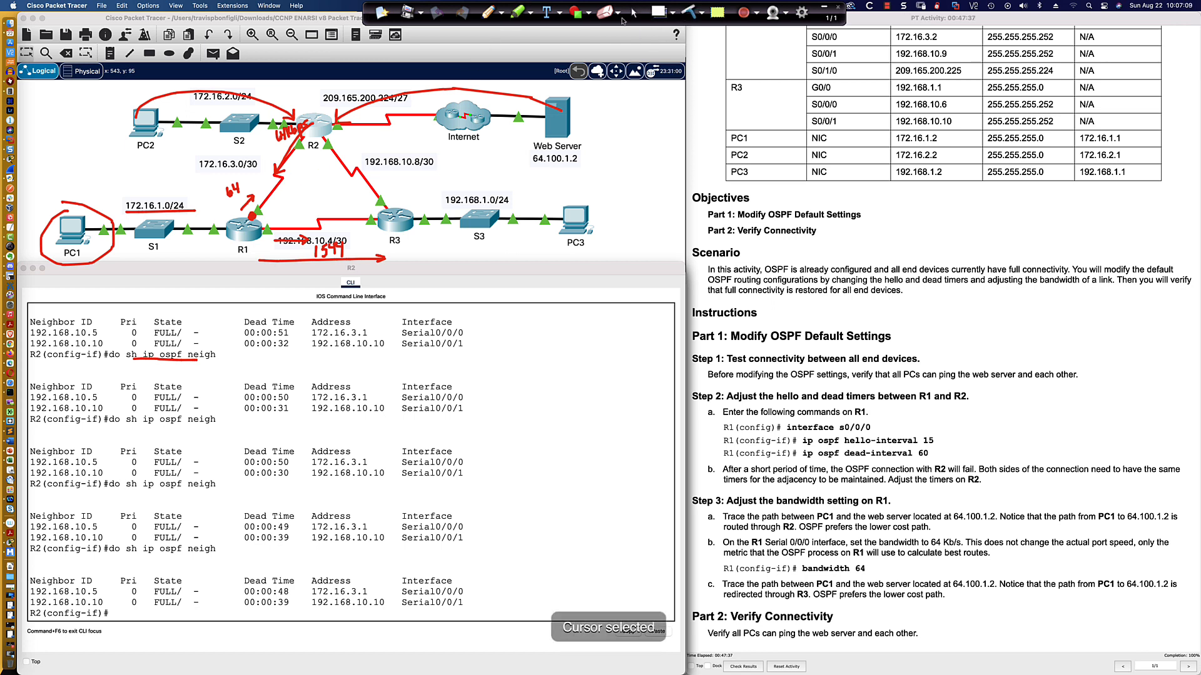
# Enter R2's Serial0/0/0 interface configuration and set its bandwidth to 64.
pyautogui.click(416, 394)
pyautogui.press('Return')
pyautogui.press('Return')
pyautogui.write('int s0/0/0')
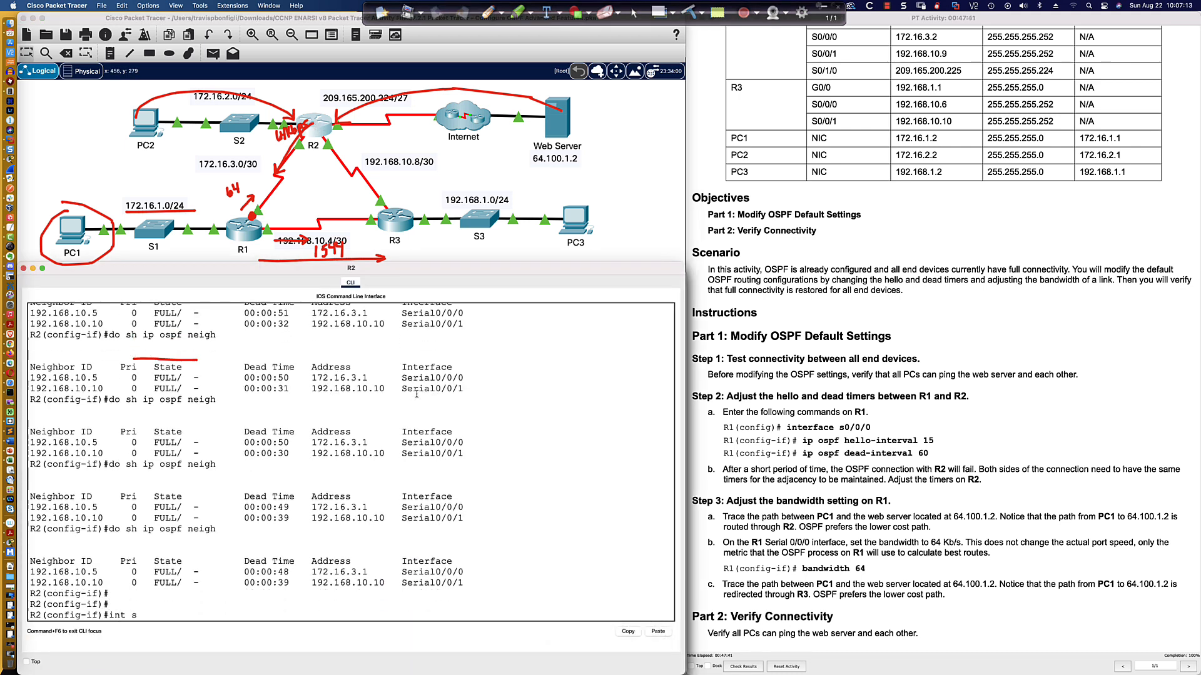
pyautogui.press('Return')
pyautogui.write('ban')
pyautogui.press('Tab')
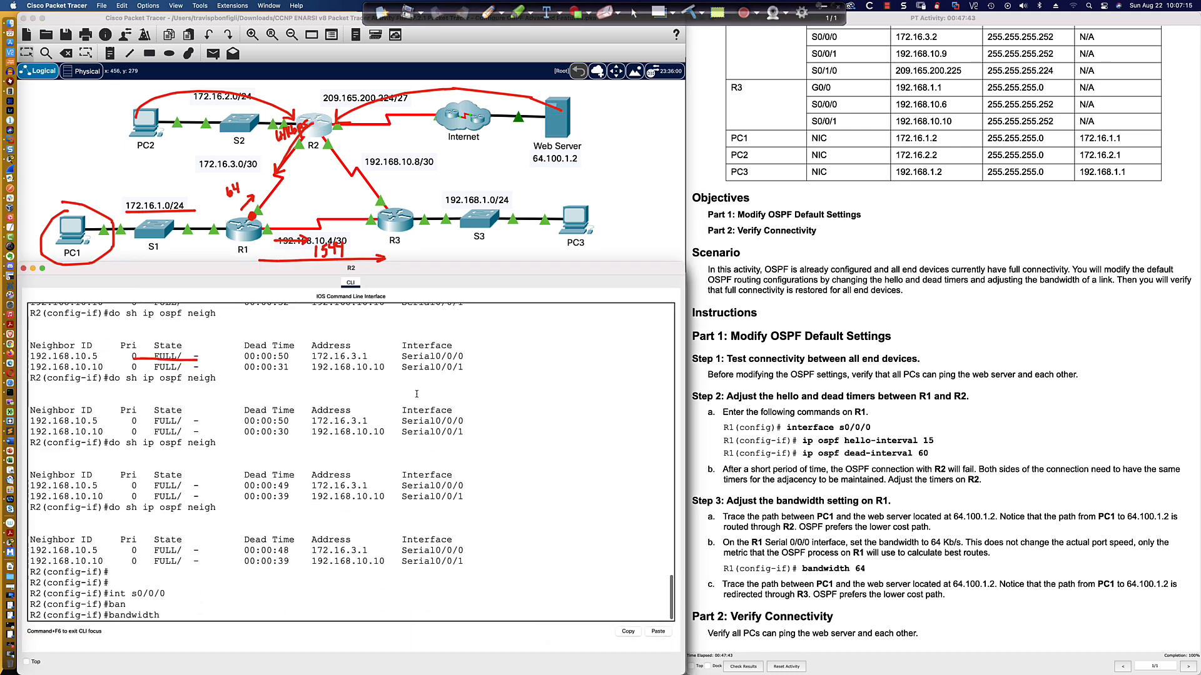
pyautogui.write('64')
pyautogui.press('Return')
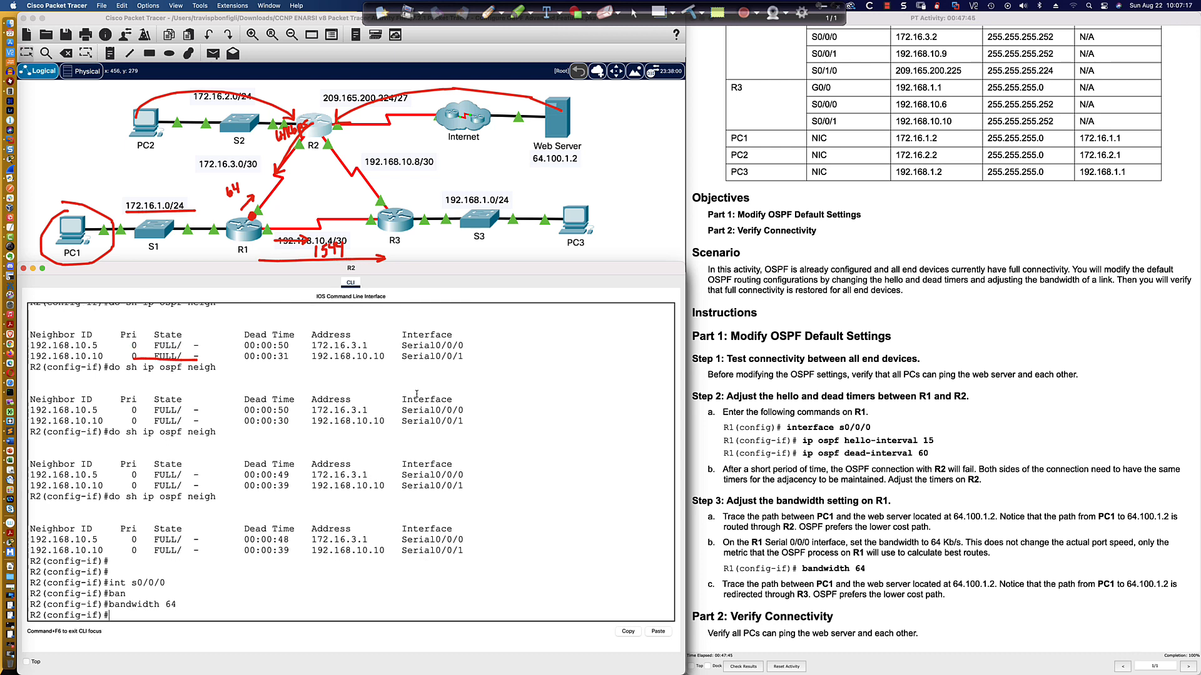
# Display R2's OSPF neighbors again to check both adjacencies remain up.
pyautogui.press('Return')
pyautogui.press('Return')
pyautogui.press('Return')
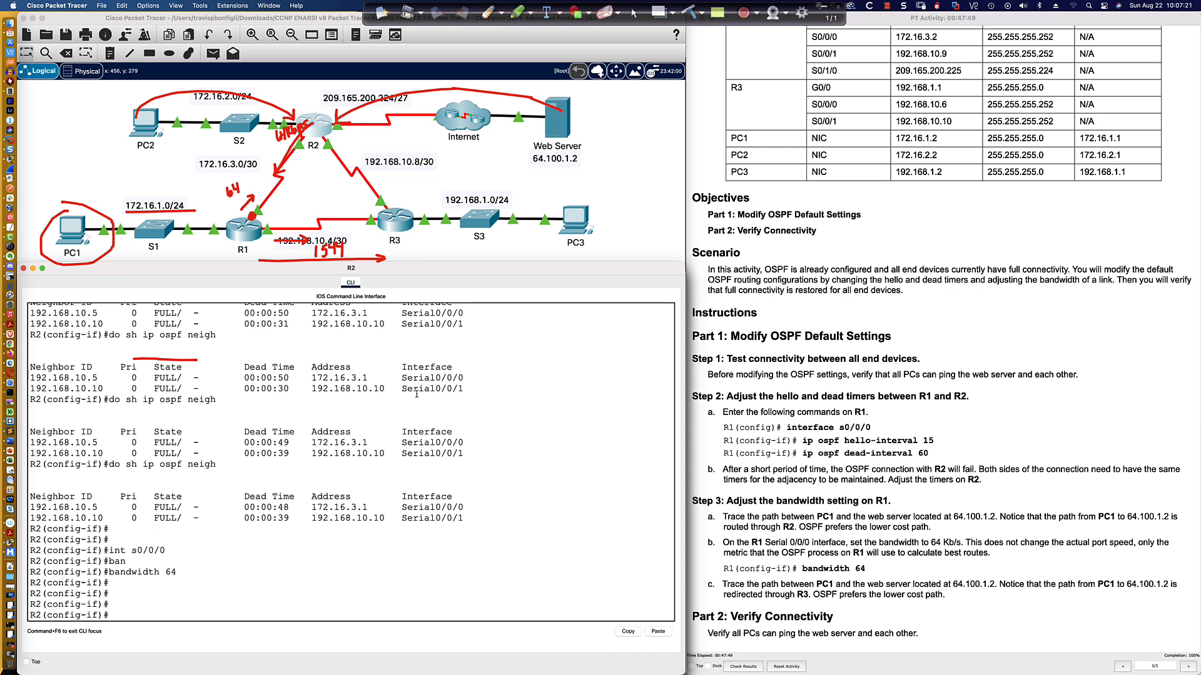
pyautogui.press('Up')
pyautogui.press('Up')
pyautogui.press('Up')
pyautogui.press('Return')
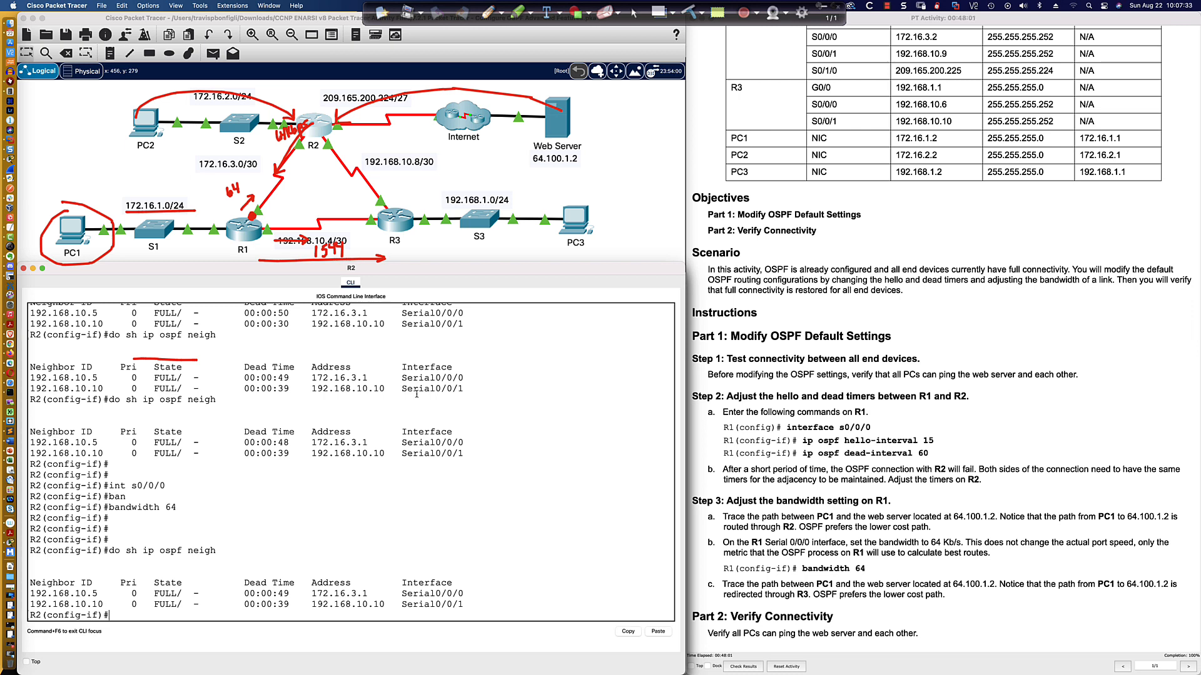
pyautogui.moveTo(233, 594); pyautogui.dragTo(513, 599)
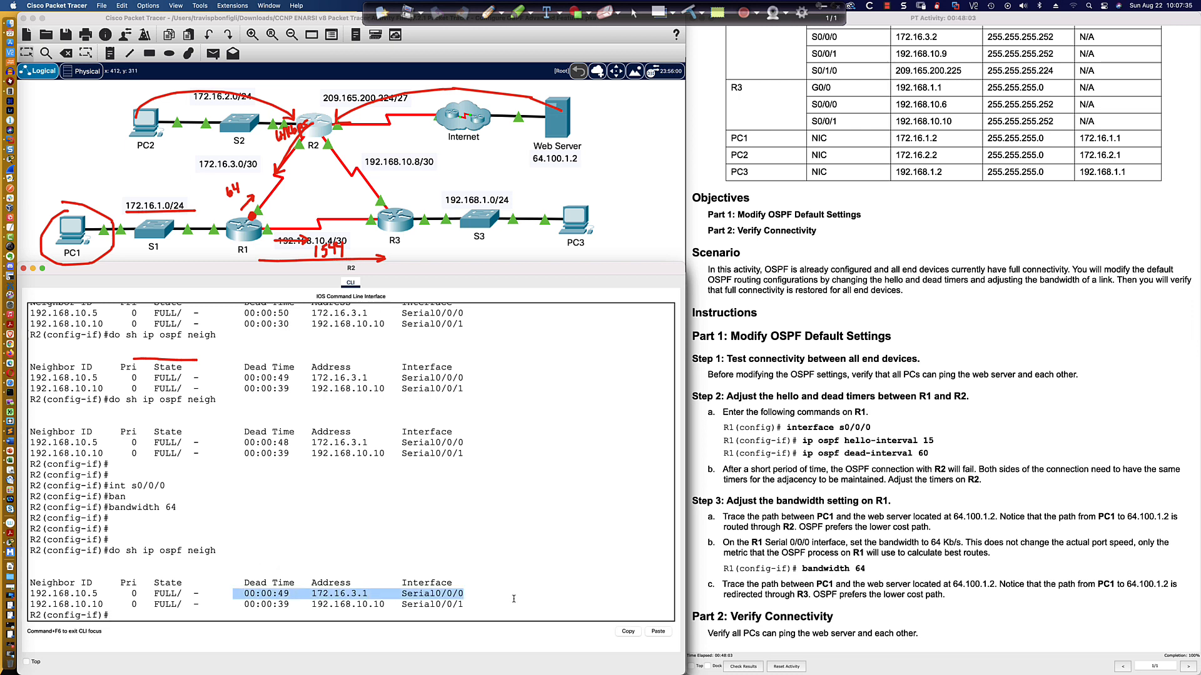
pyautogui.click(369, 593)
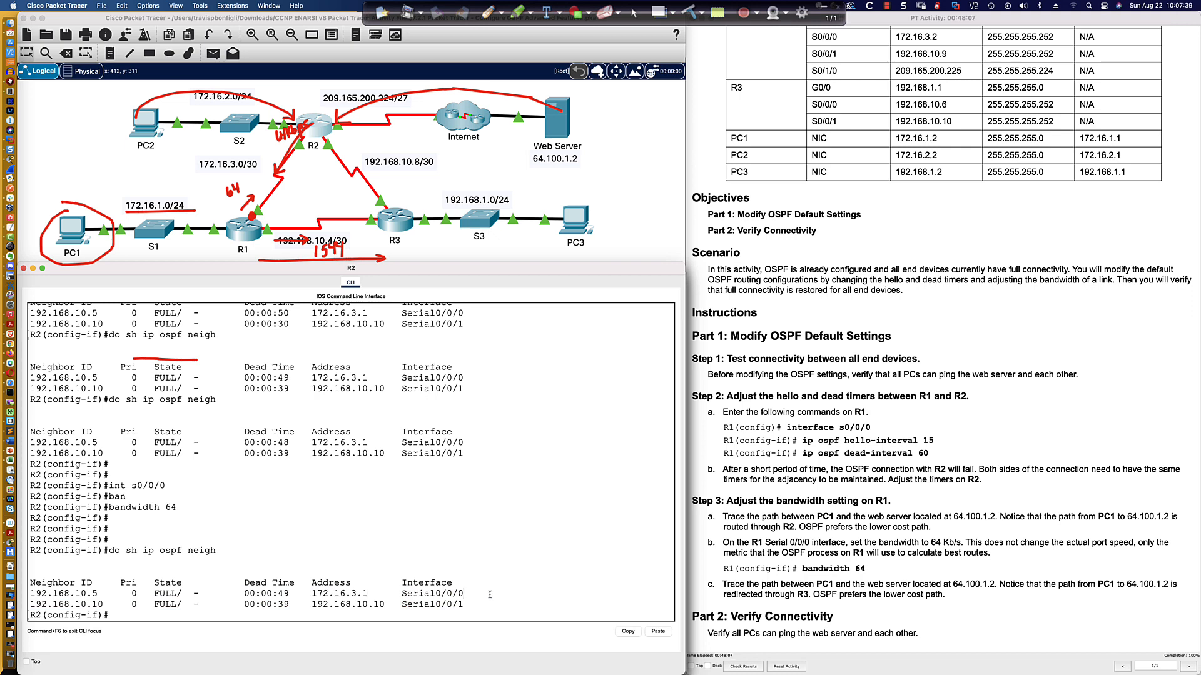
# Display R2's IP routing table and examine the OSPF route and cost to 172.16.1.0/24.
pyautogui.write('int s0/0/0')
pyautogui.press('Up')
pyautogui.press('BackSpace')
pyautogui.press('BackSpace')
pyautogui.press('BackSpace')
pyautogui.press('BackSpace')
pyautogui.press('BackSpace')
pyautogui.press('BackSpace')
pyautogui.press('BackSpace')
pyautogui.press('BackSpace')
pyautogui.press('BackSpace')
pyautogui.press('BackSpace')
pyautogui.write('route')
pyautogui.press('Return')
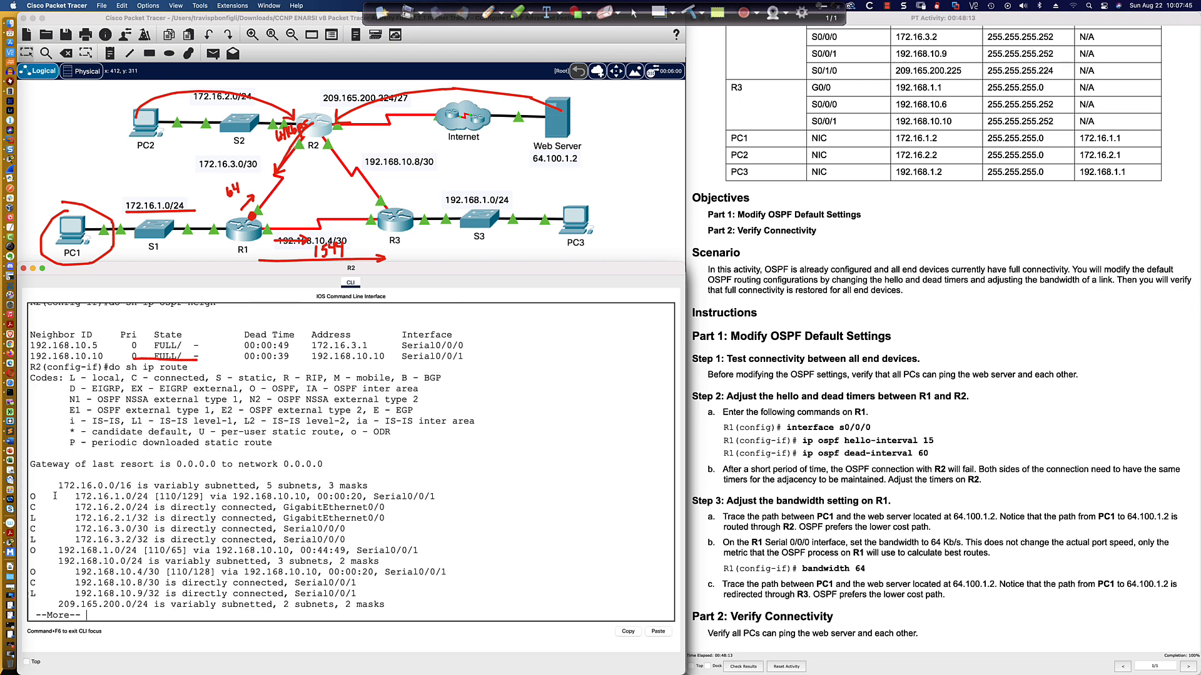
pyautogui.moveTo(29, 496); pyautogui.dragTo(426, 499)
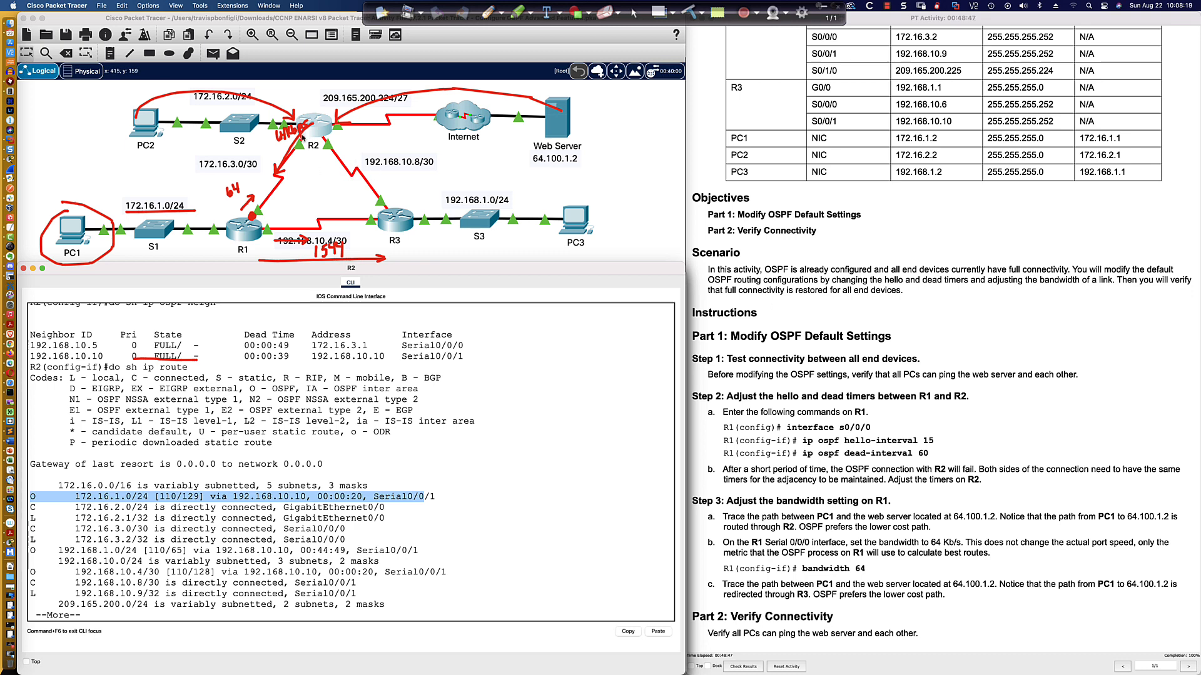
pyautogui.scroll(-1, 302, 137)
pyautogui.scroll(1, 303, 137)
pyautogui.scroll(-1, 302, 137)
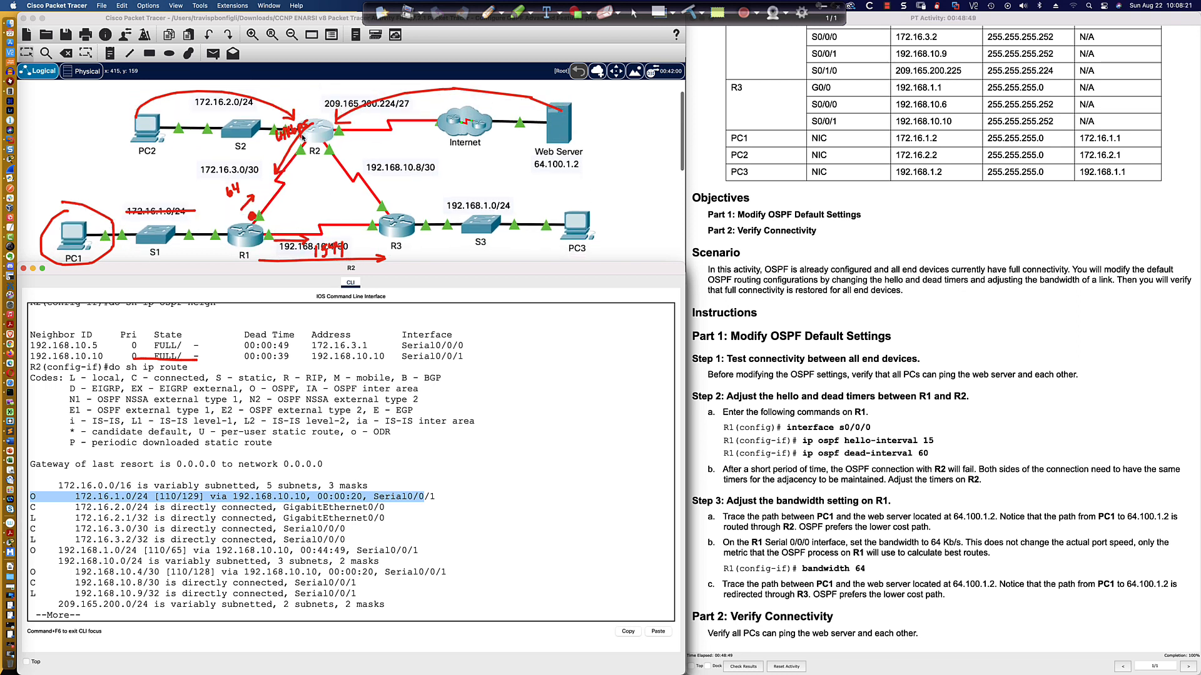
pyautogui.scroll(-1, 302, 136)
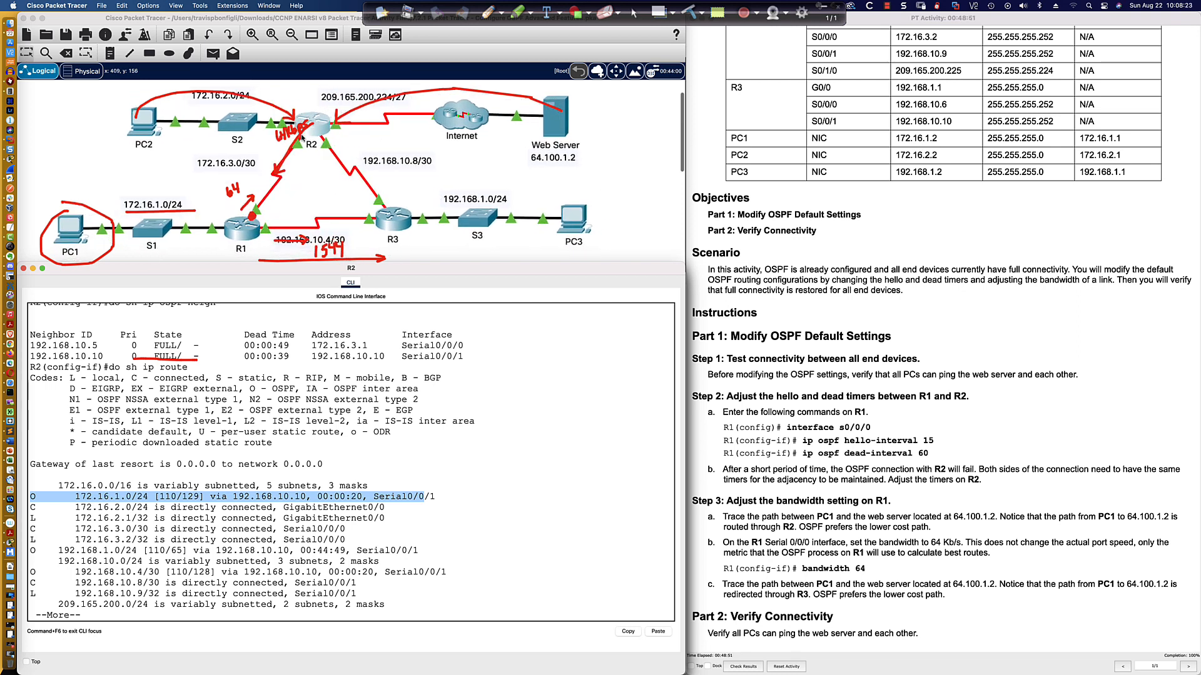
pyautogui.scroll(-1, 302, 137)
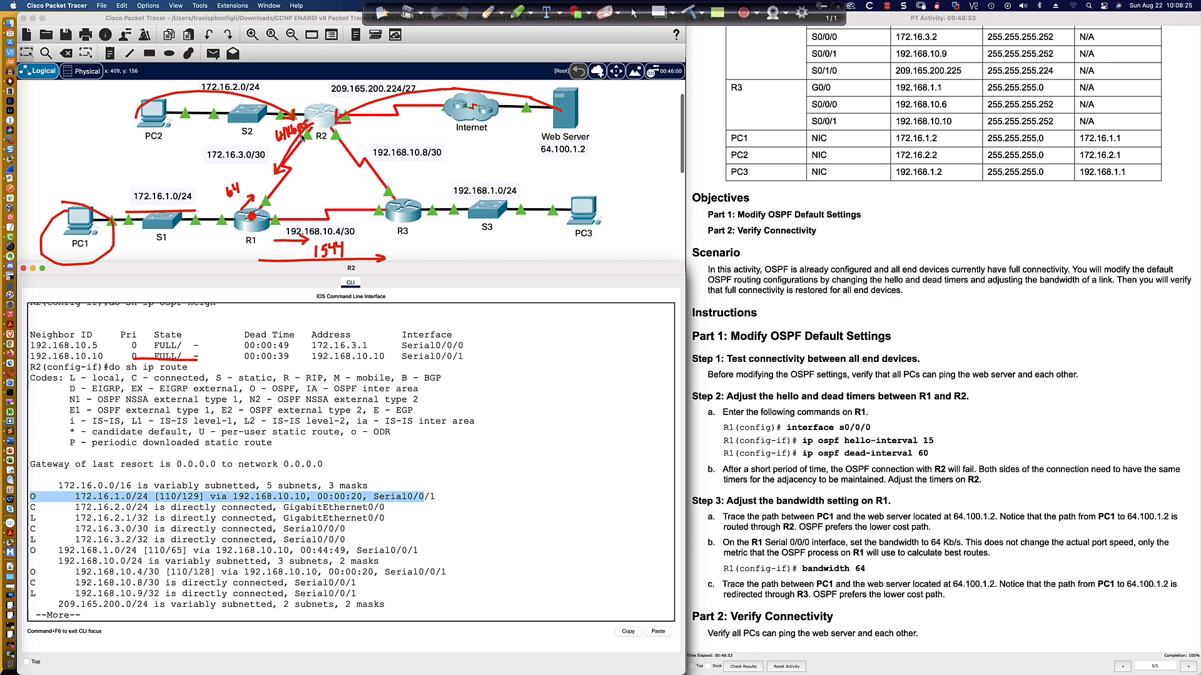
pyautogui.scroll(1, 303, 137)
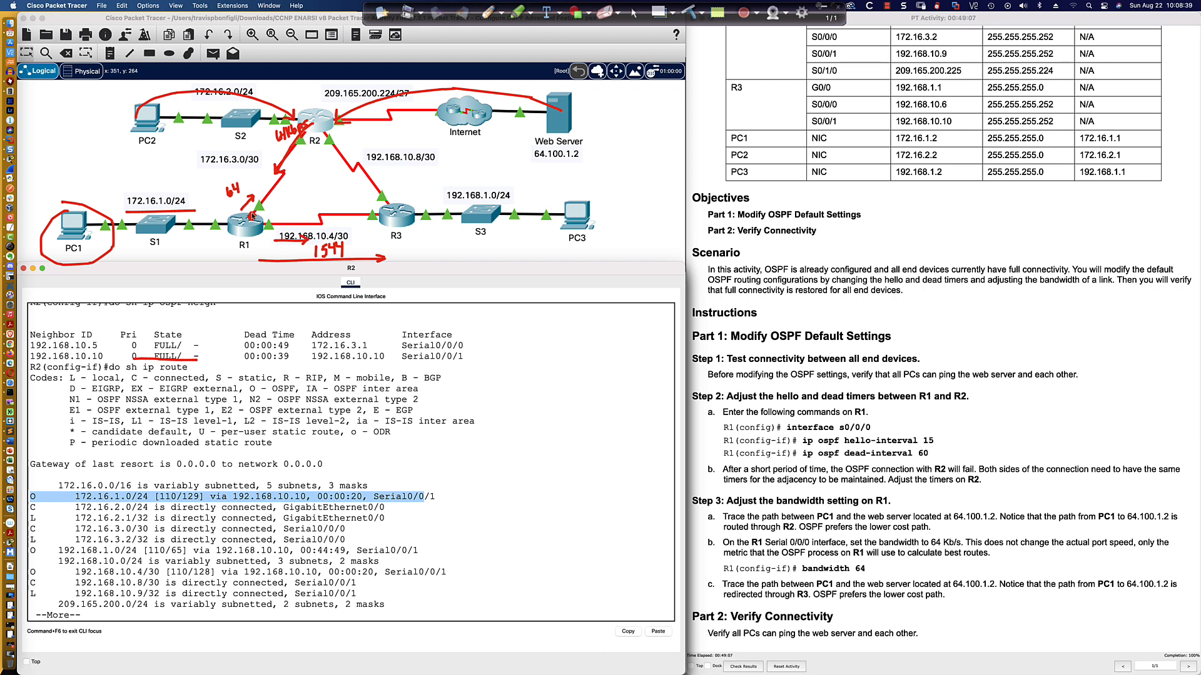
pyautogui.scroll(1, 252, 216)
pyautogui.scroll(-1, 252, 217)
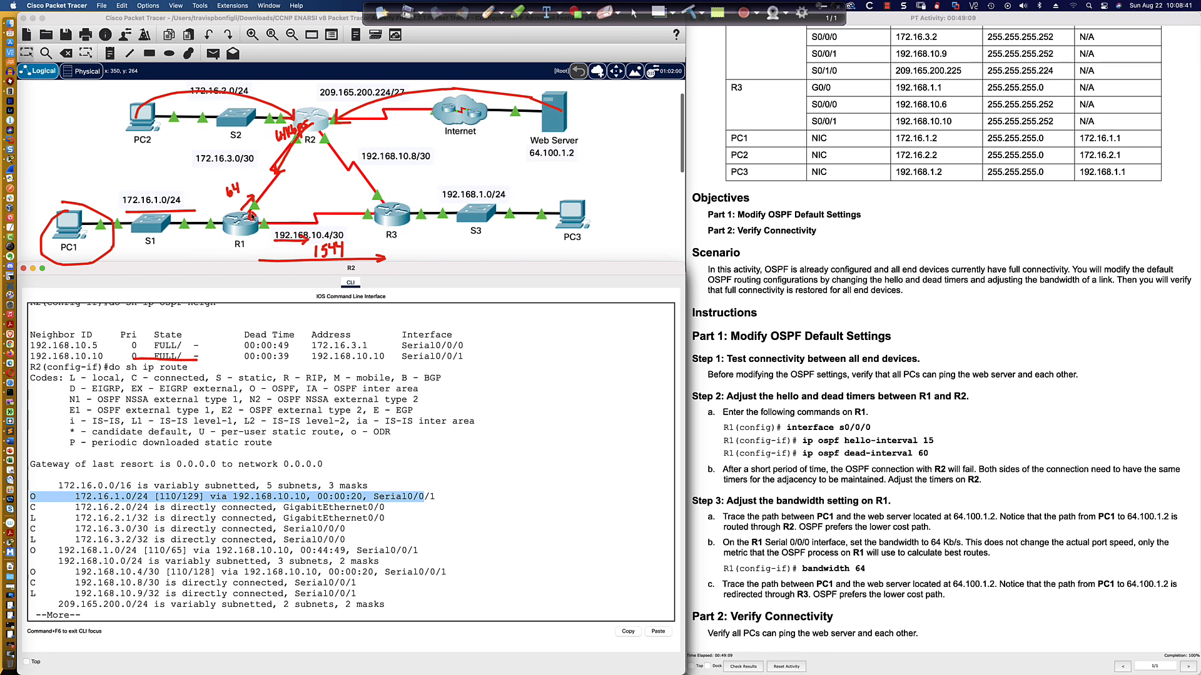
pyautogui.hscroll(1, 251, 217)
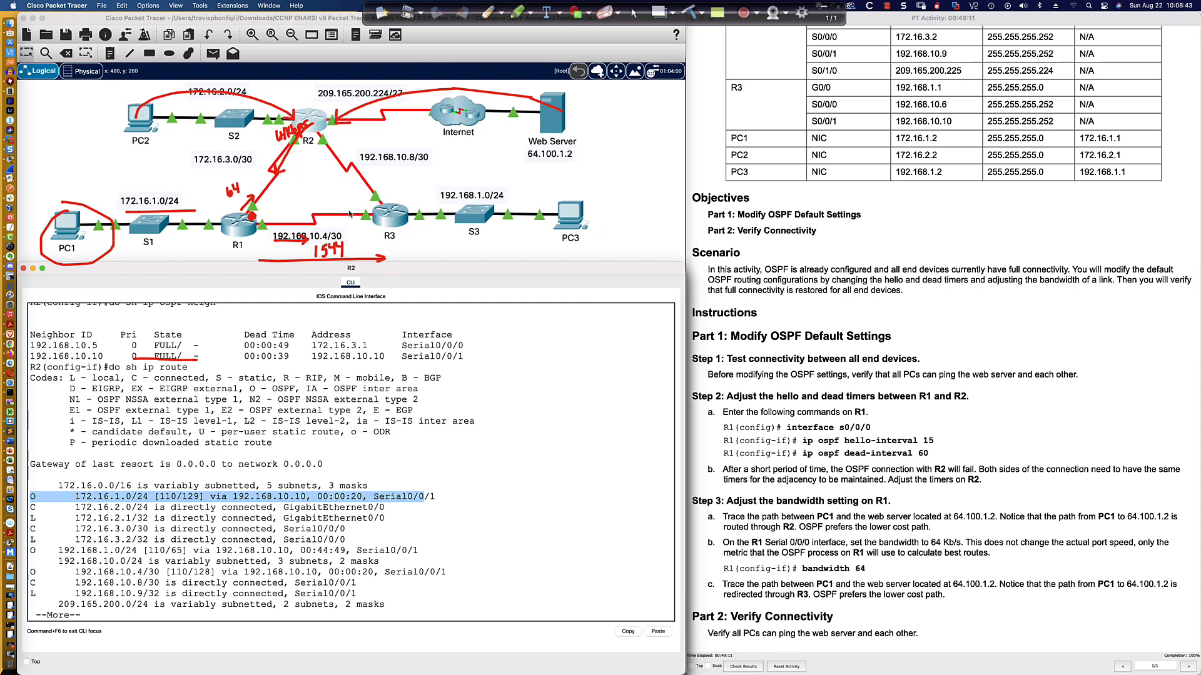
pyautogui.press('super+Tab')
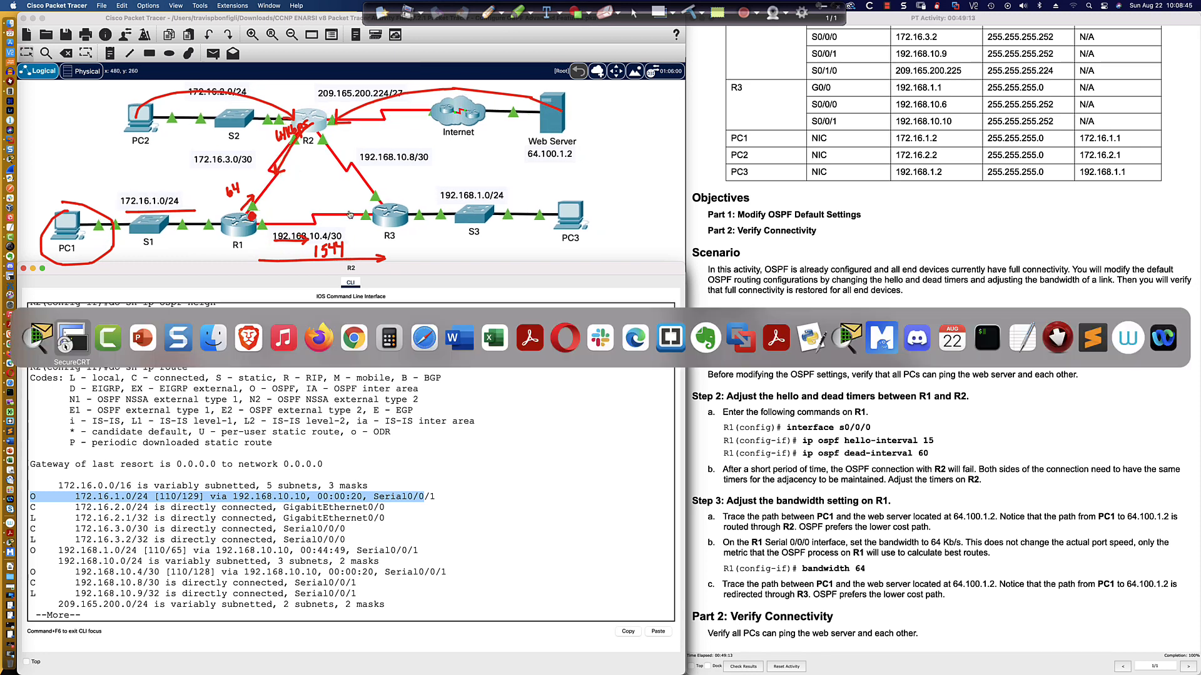
pyautogui.press('super+Tab')
pyautogui.press('super+Tab')
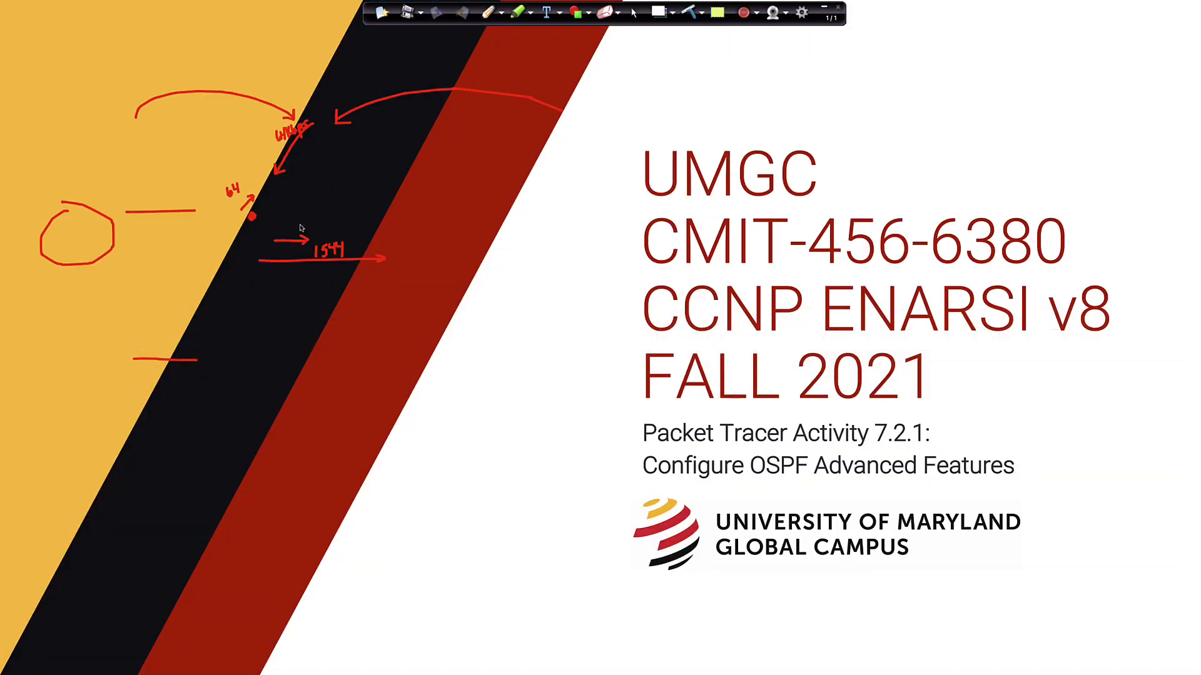
pyautogui.click(691, 12)
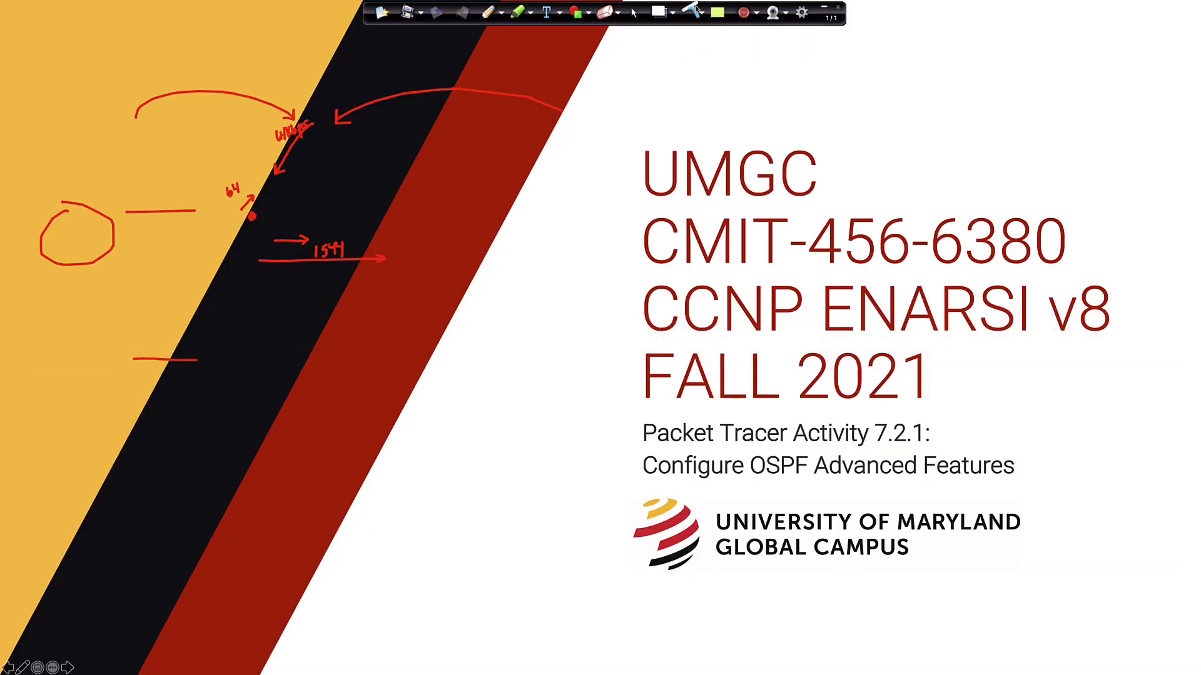
pyautogui.click(694, 11)
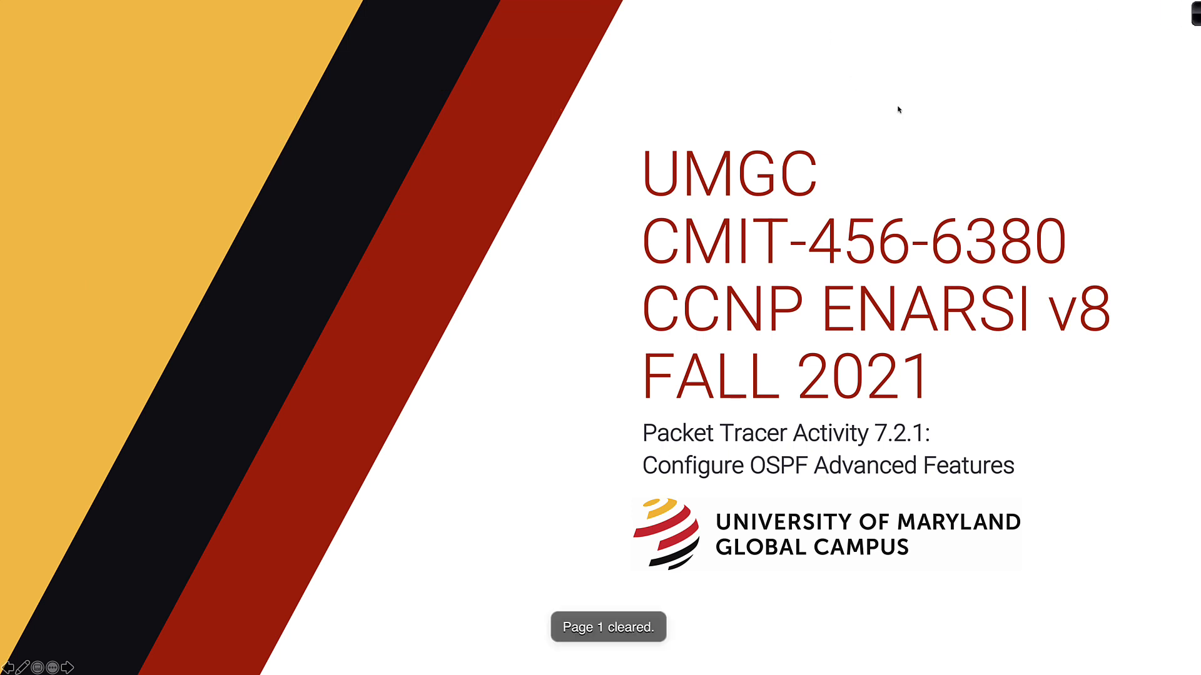